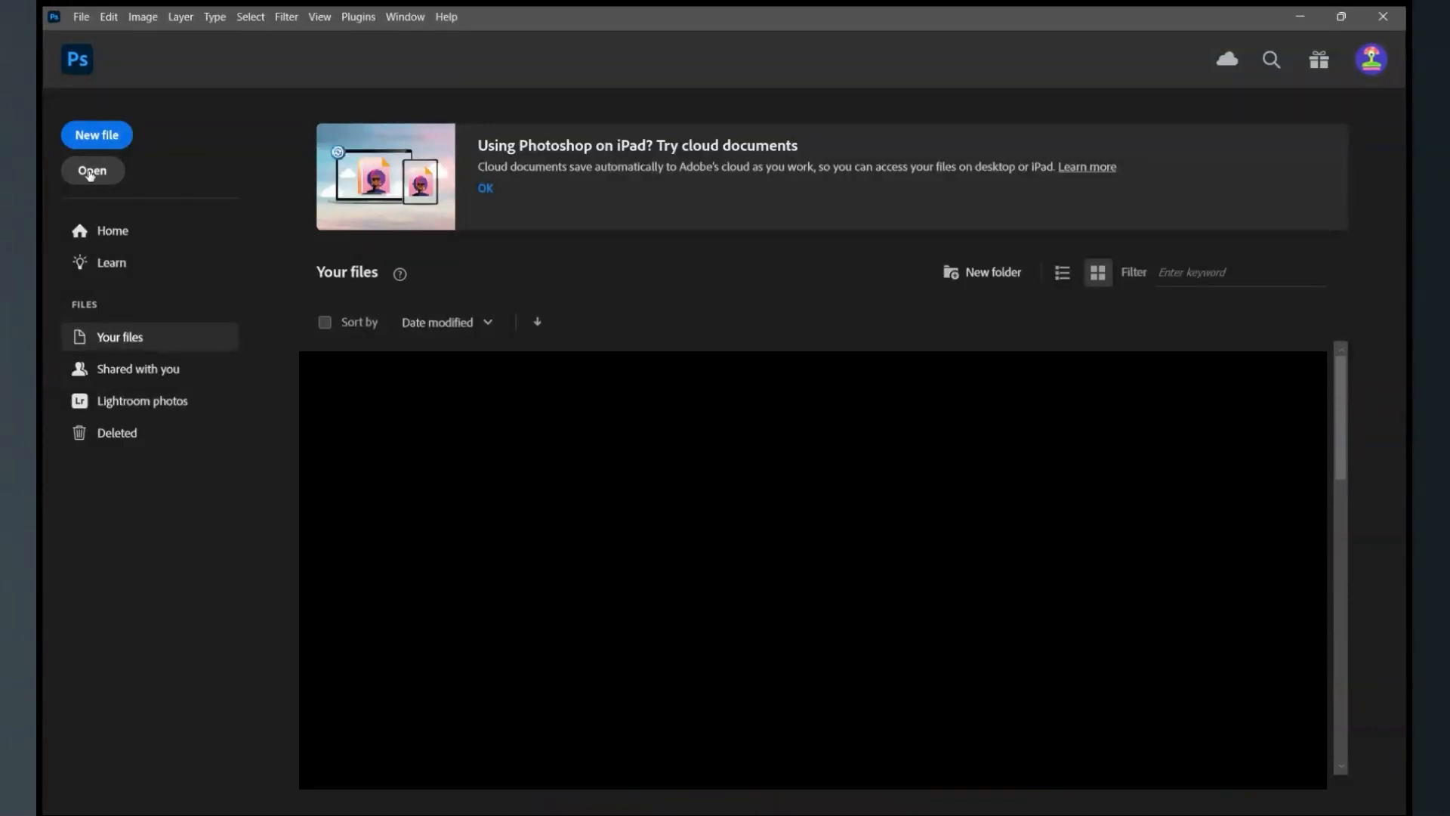
- Start a new file and begin editing the width in its preset details
click(90, 173)
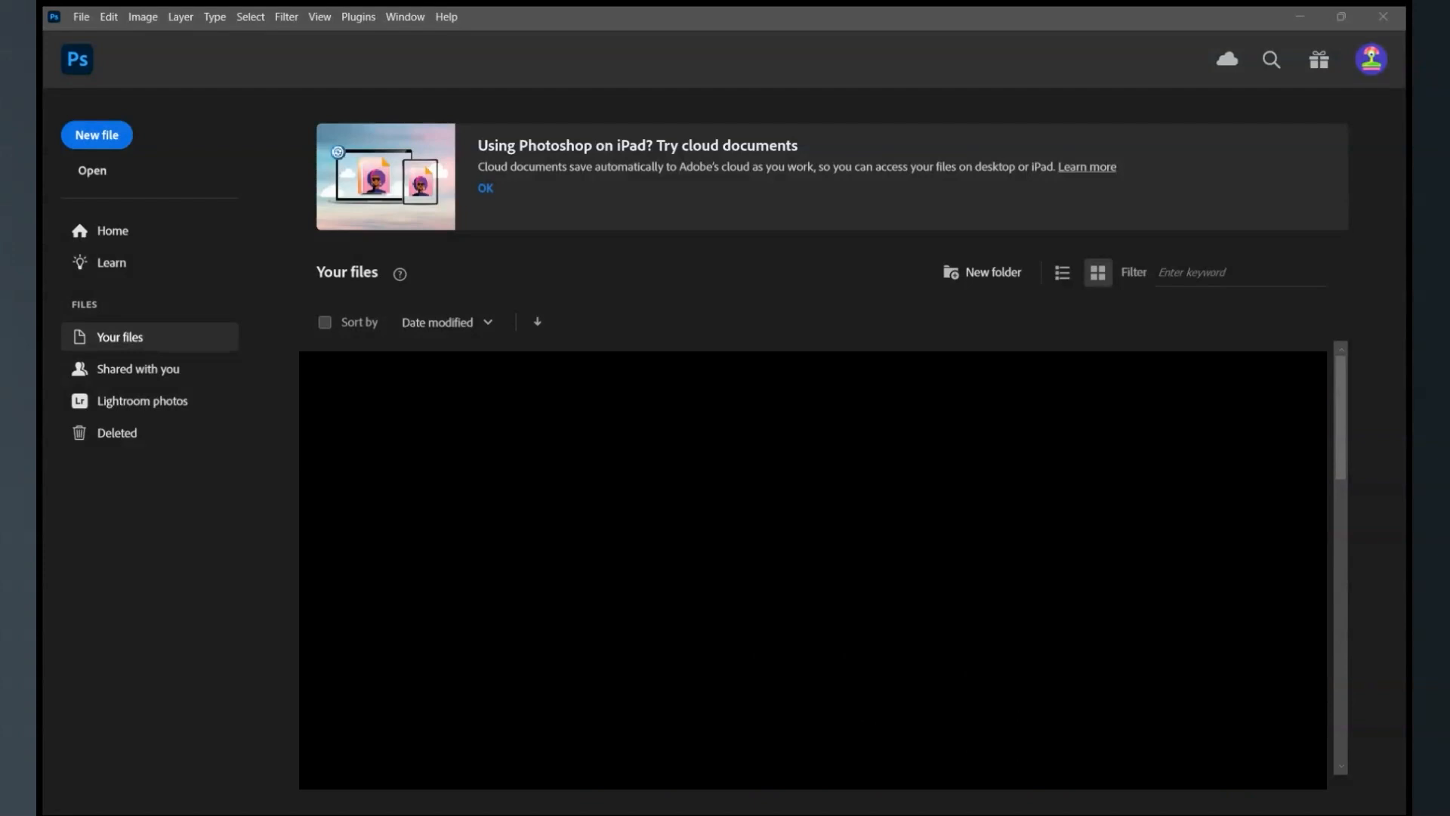
key(Escape)
click(102, 145)
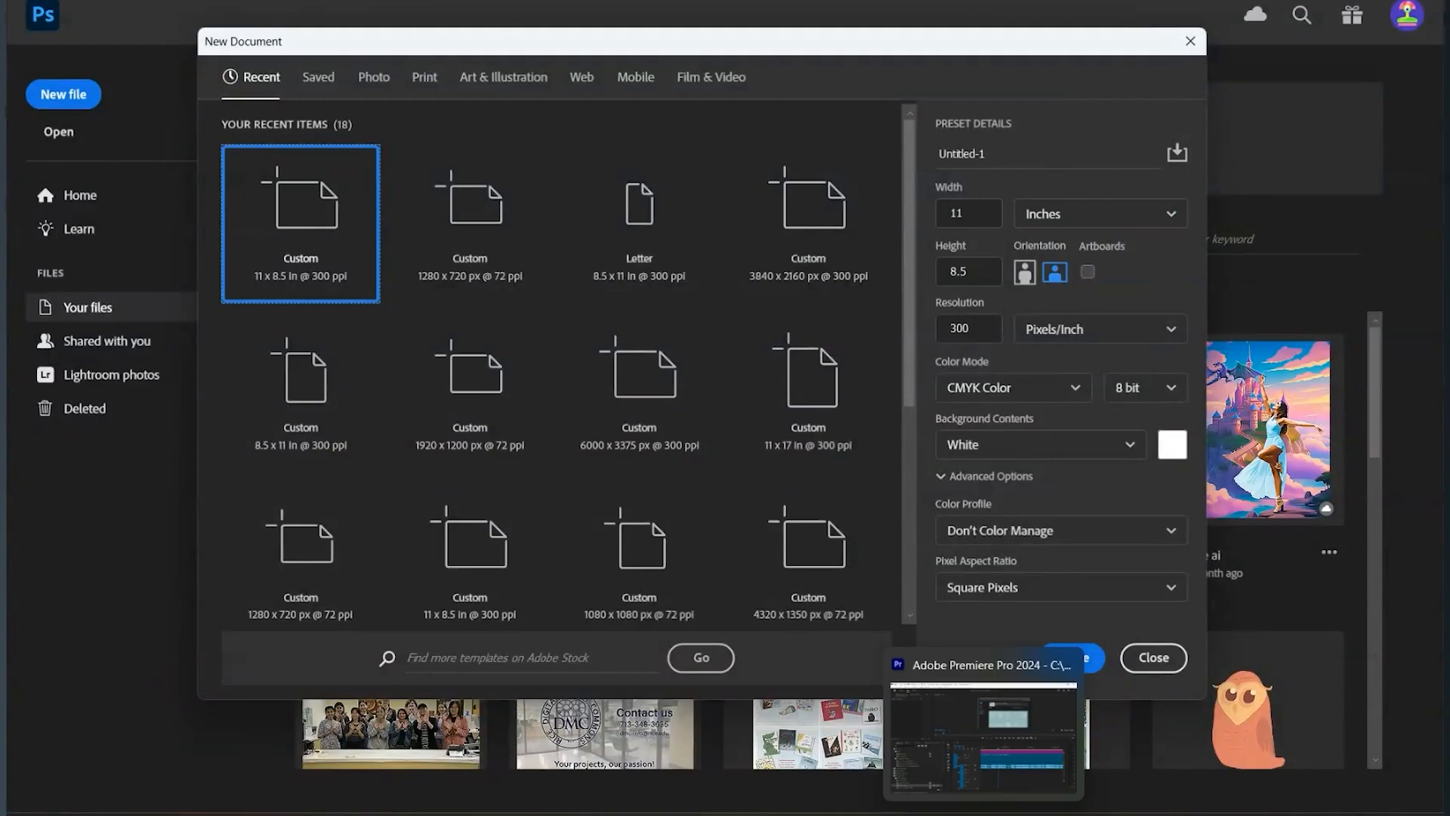
click(982, 214)
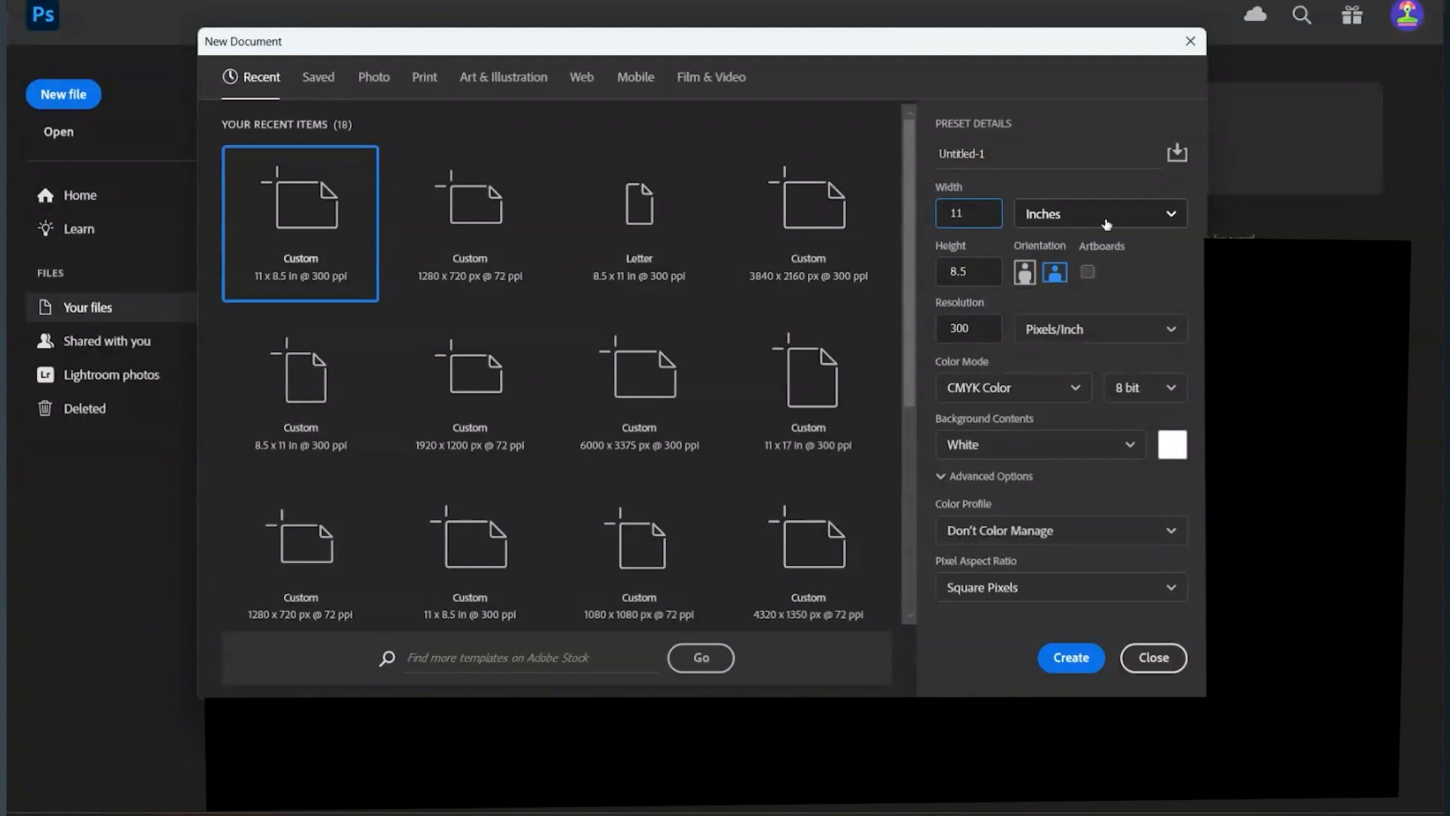
- Switch the new document's measurement unit between pixels and inches twice, ending on inches
click(1168, 220)
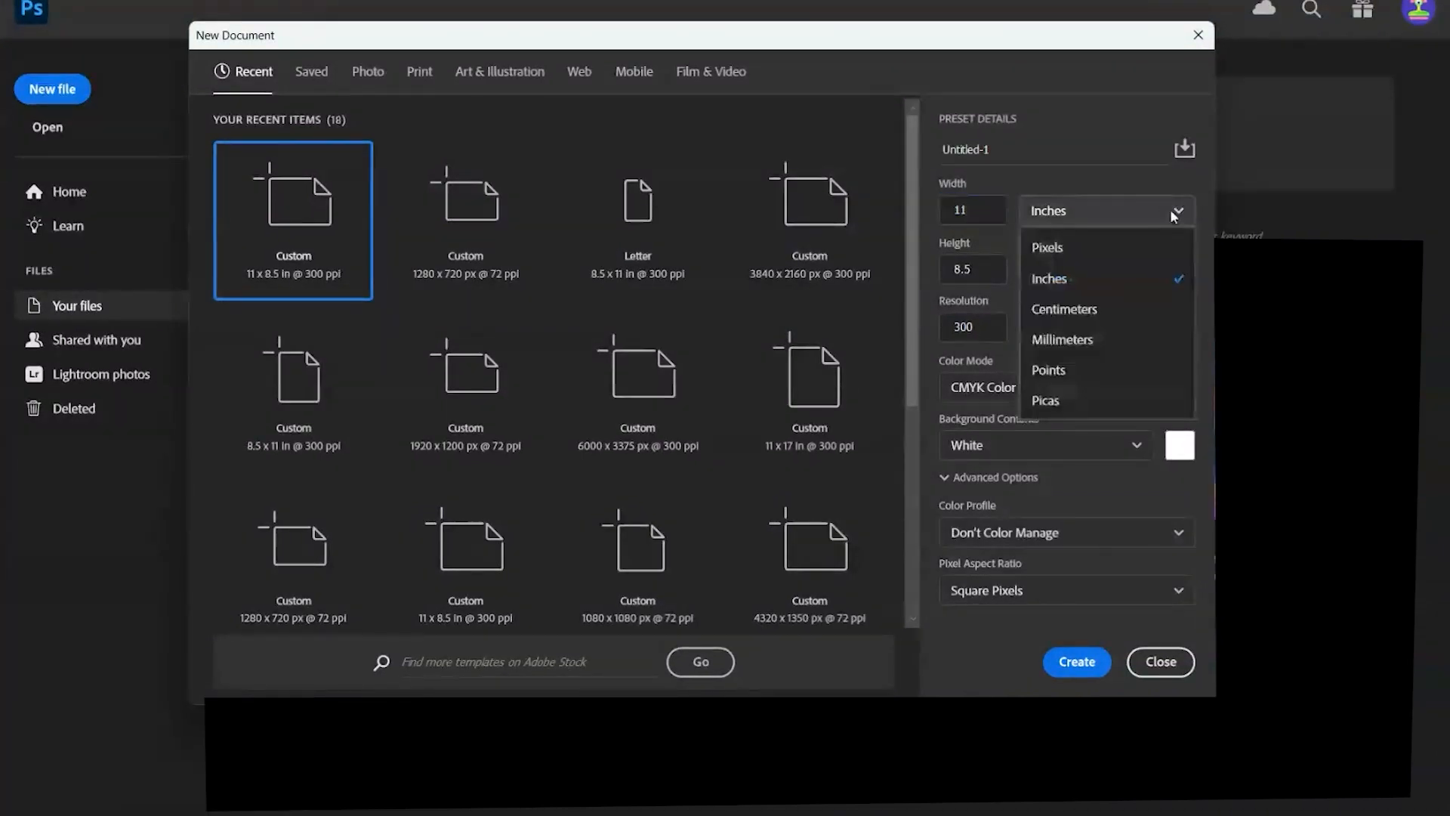
click(1155, 260)
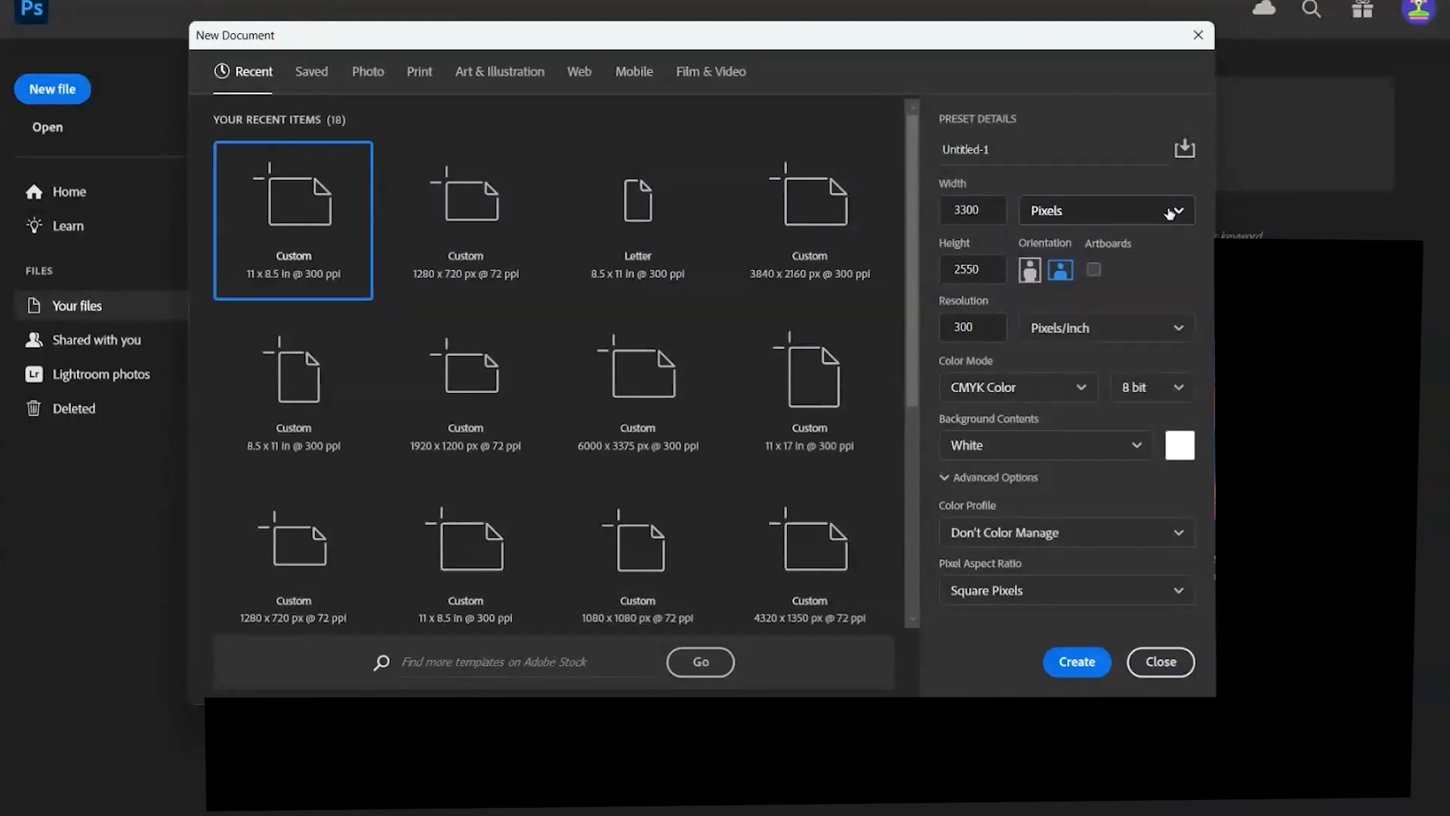
click(1170, 214)
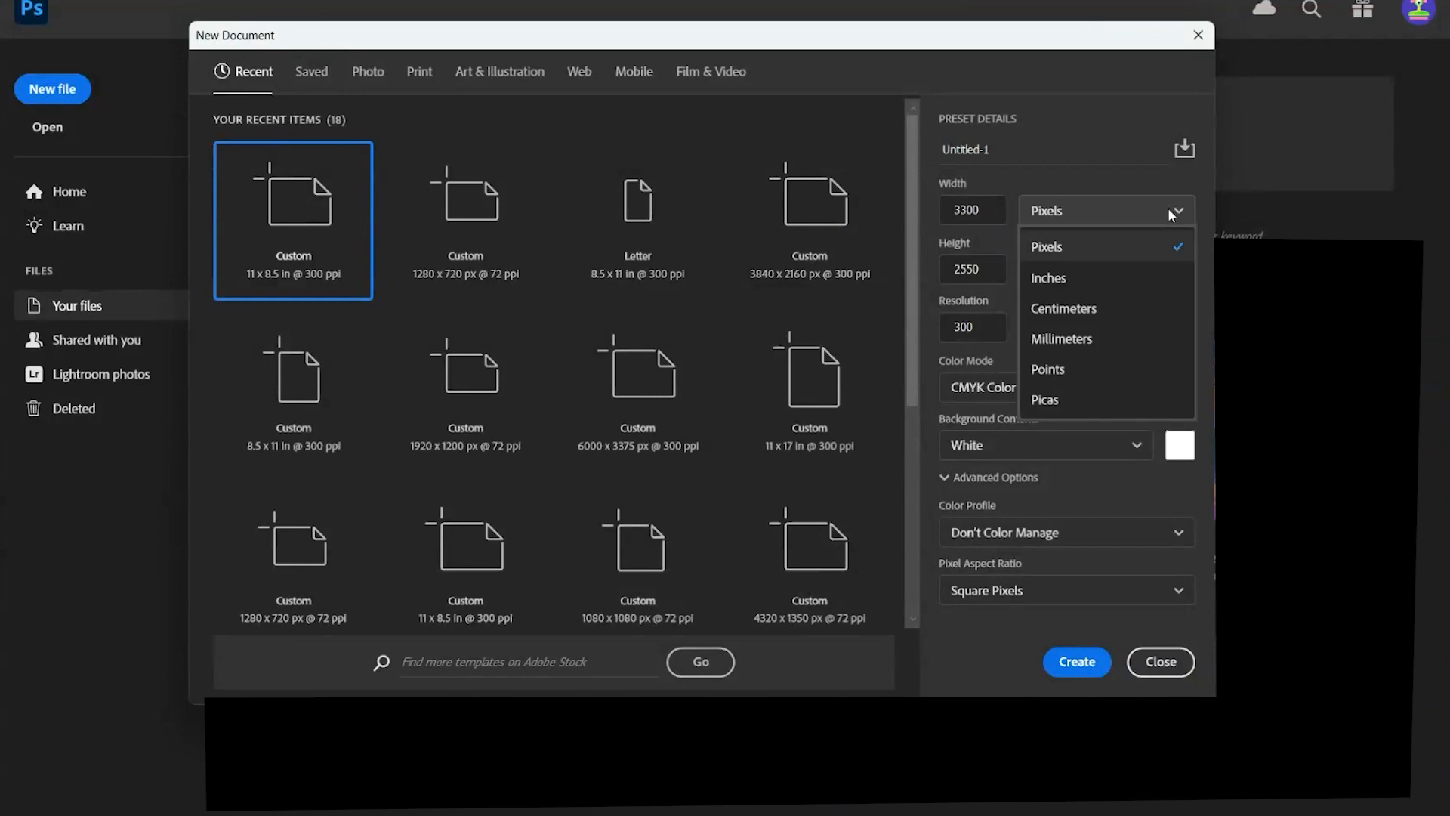
click(1108, 291)
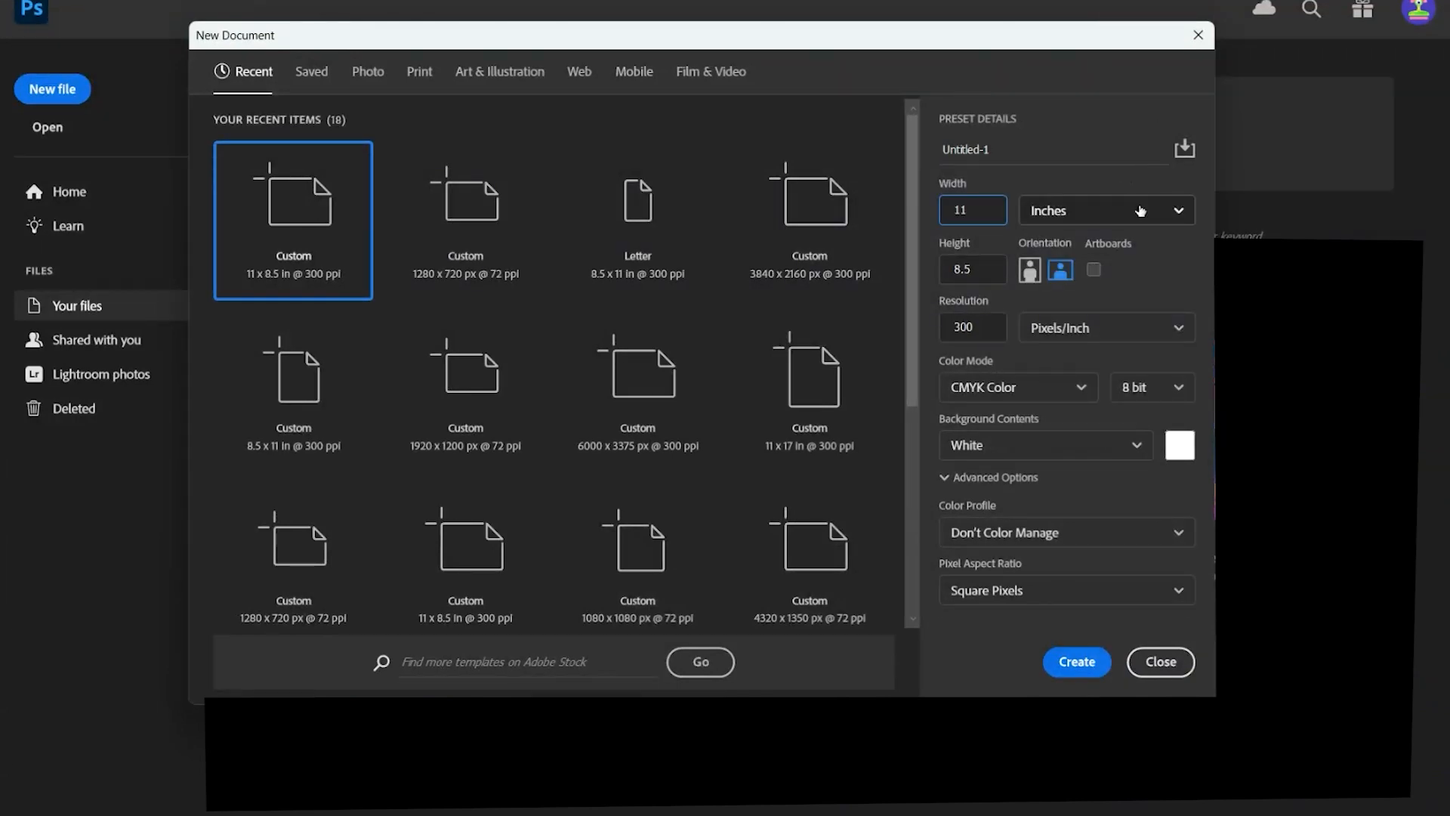
click(1173, 216)
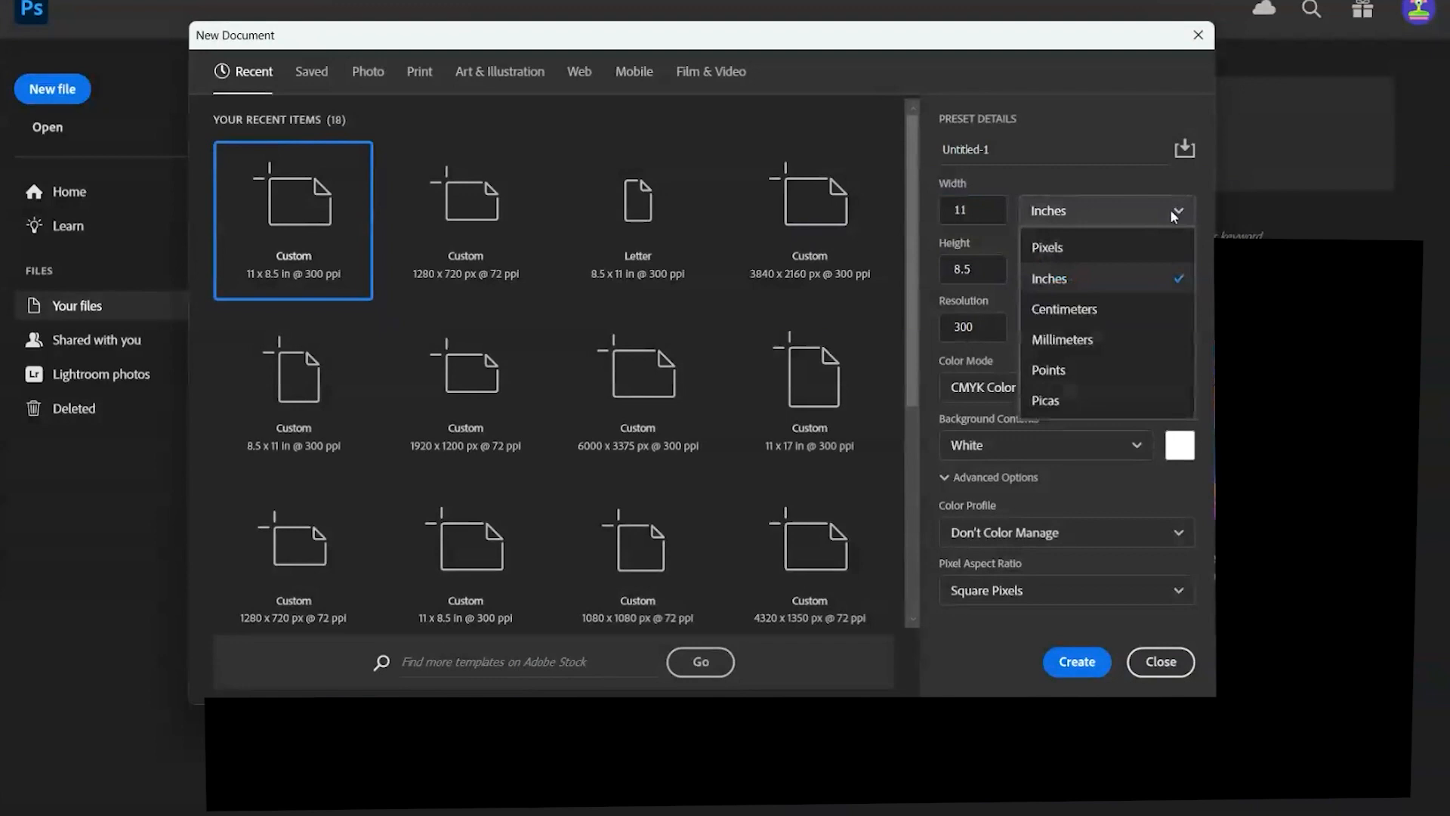
click(1155, 258)
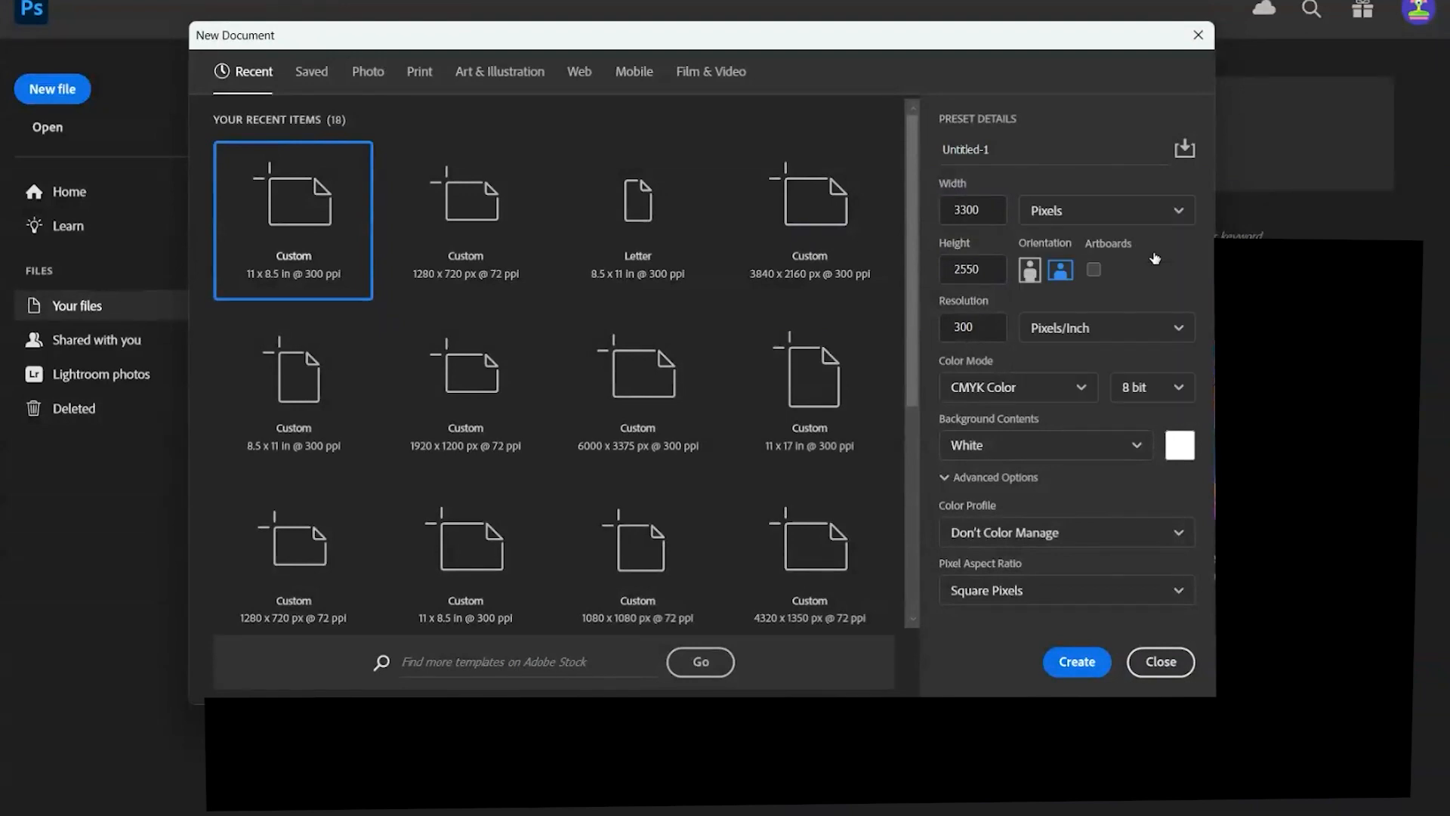
click(1170, 212)
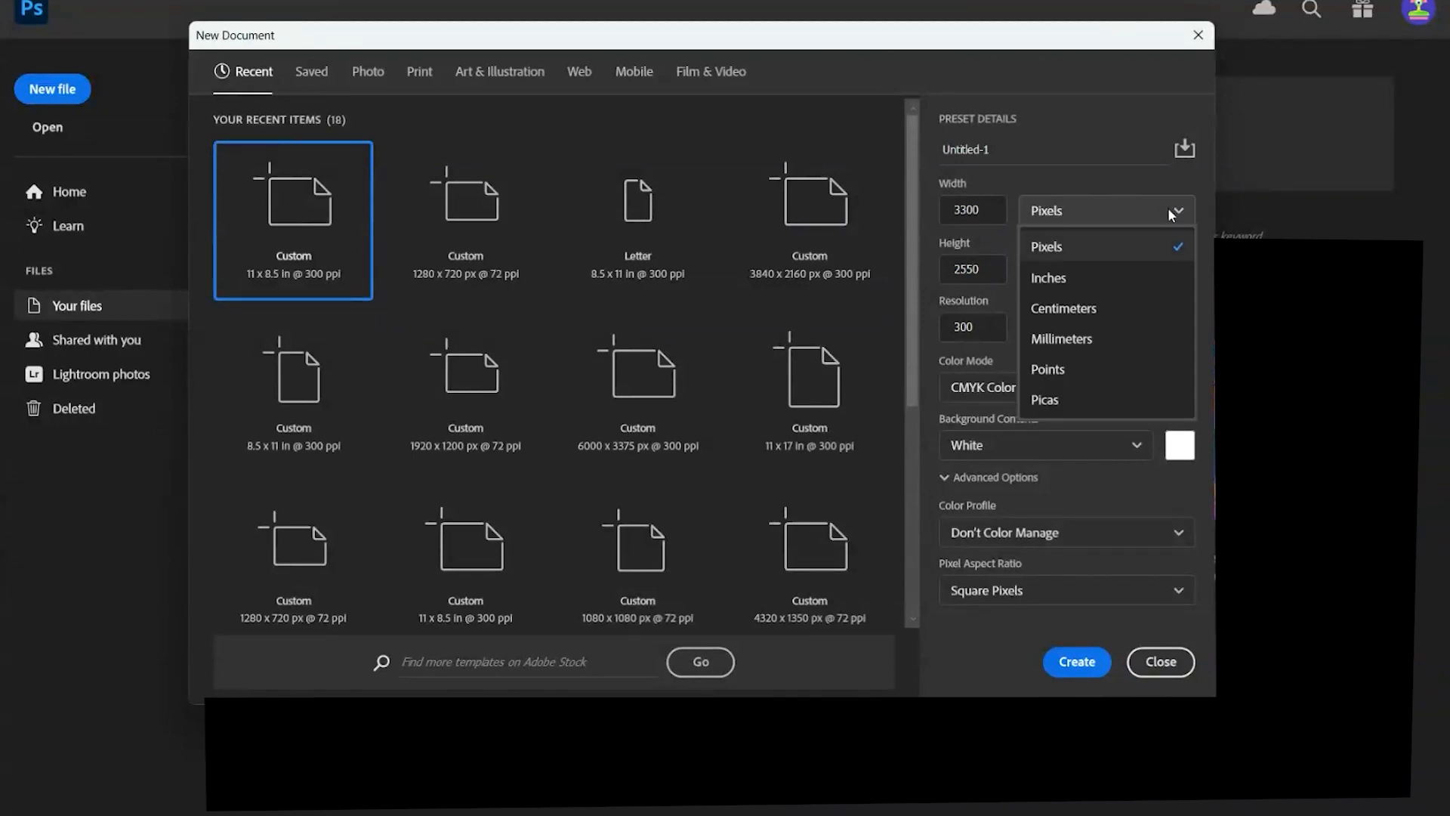
click(1109, 294)
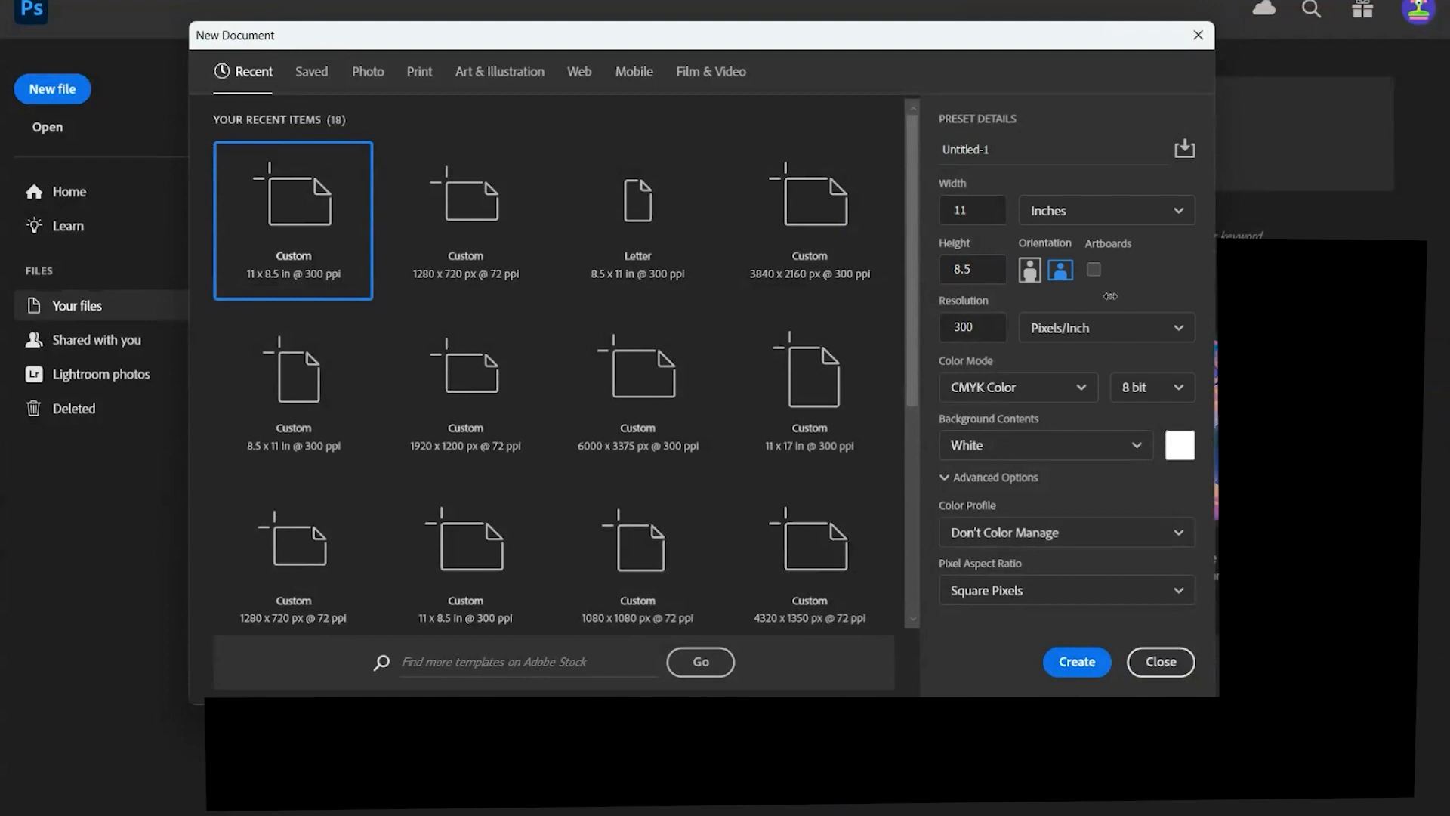
- Try centimeters as the new document's unit, then return it to inches
click(1162, 214)
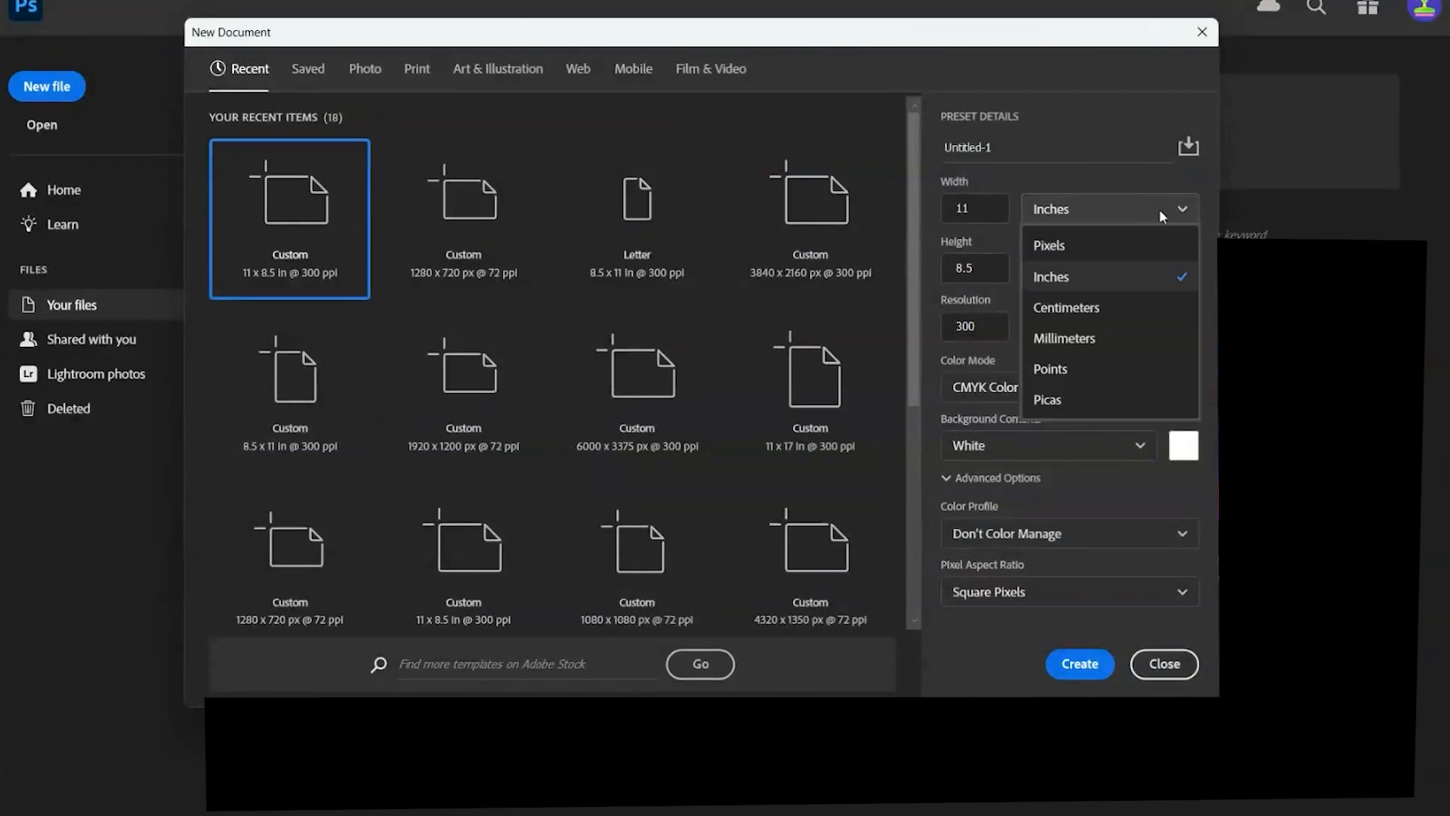
click(1124, 283)
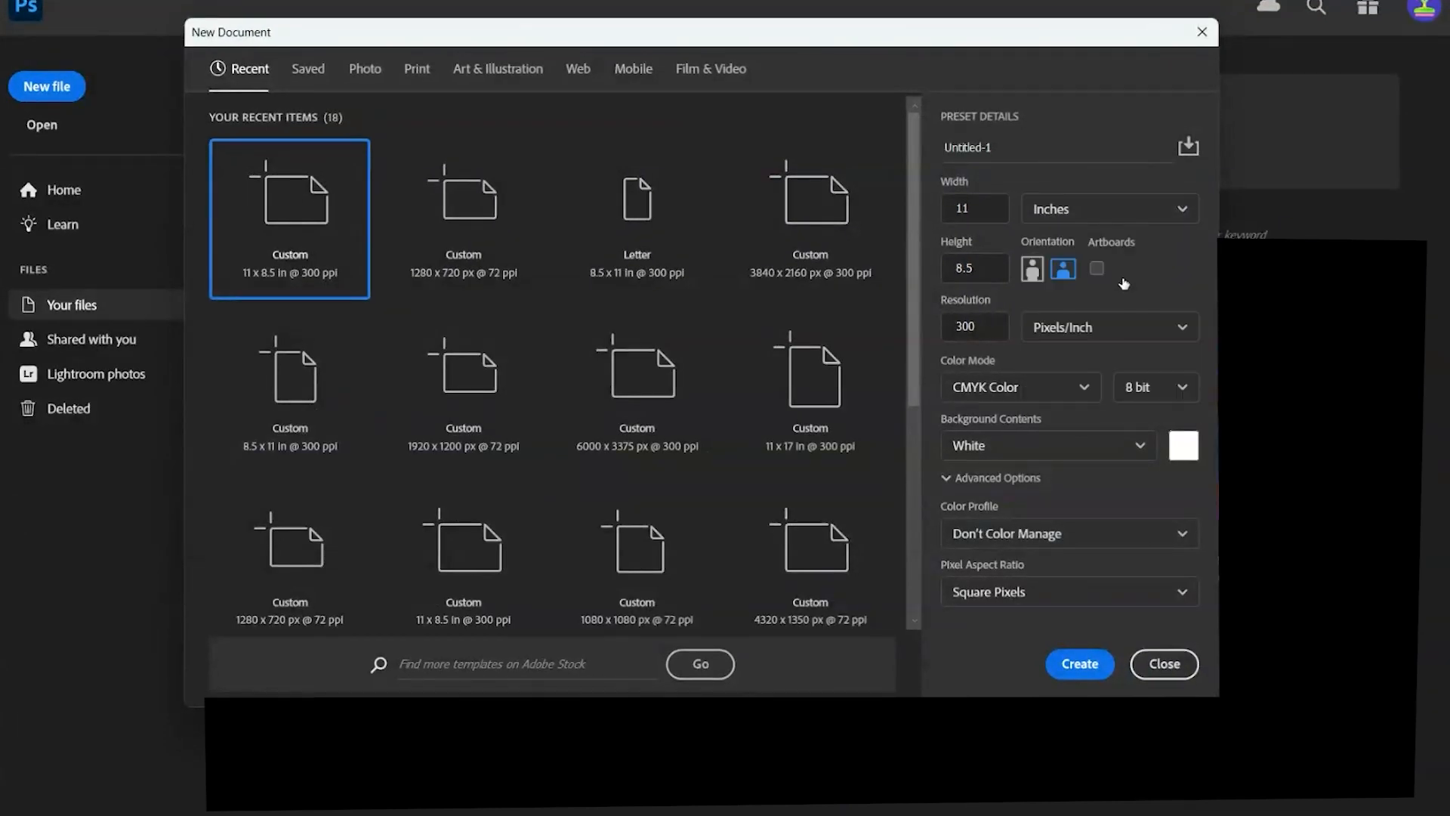
click(1121, 211)
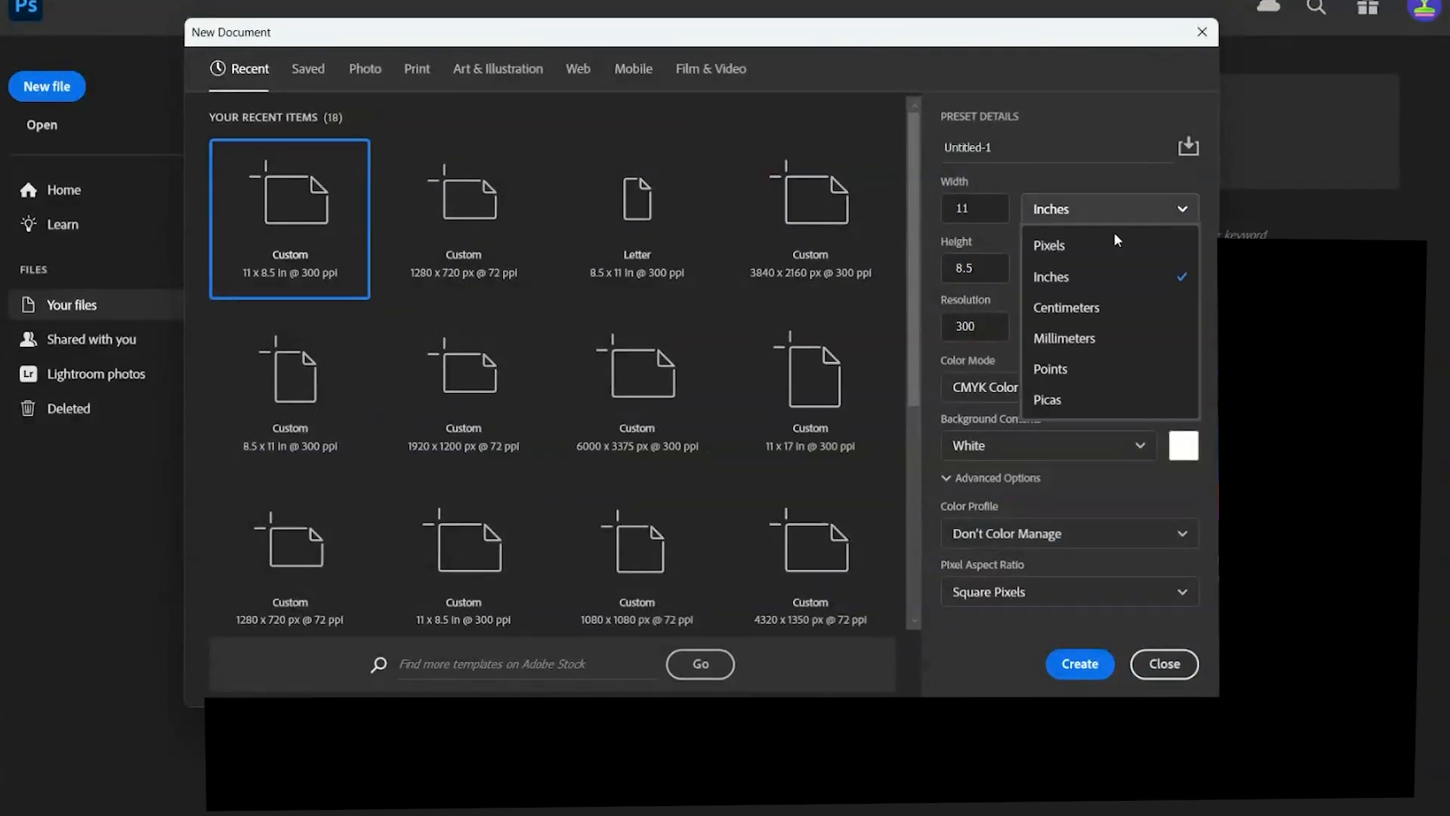
click(1101, 315)
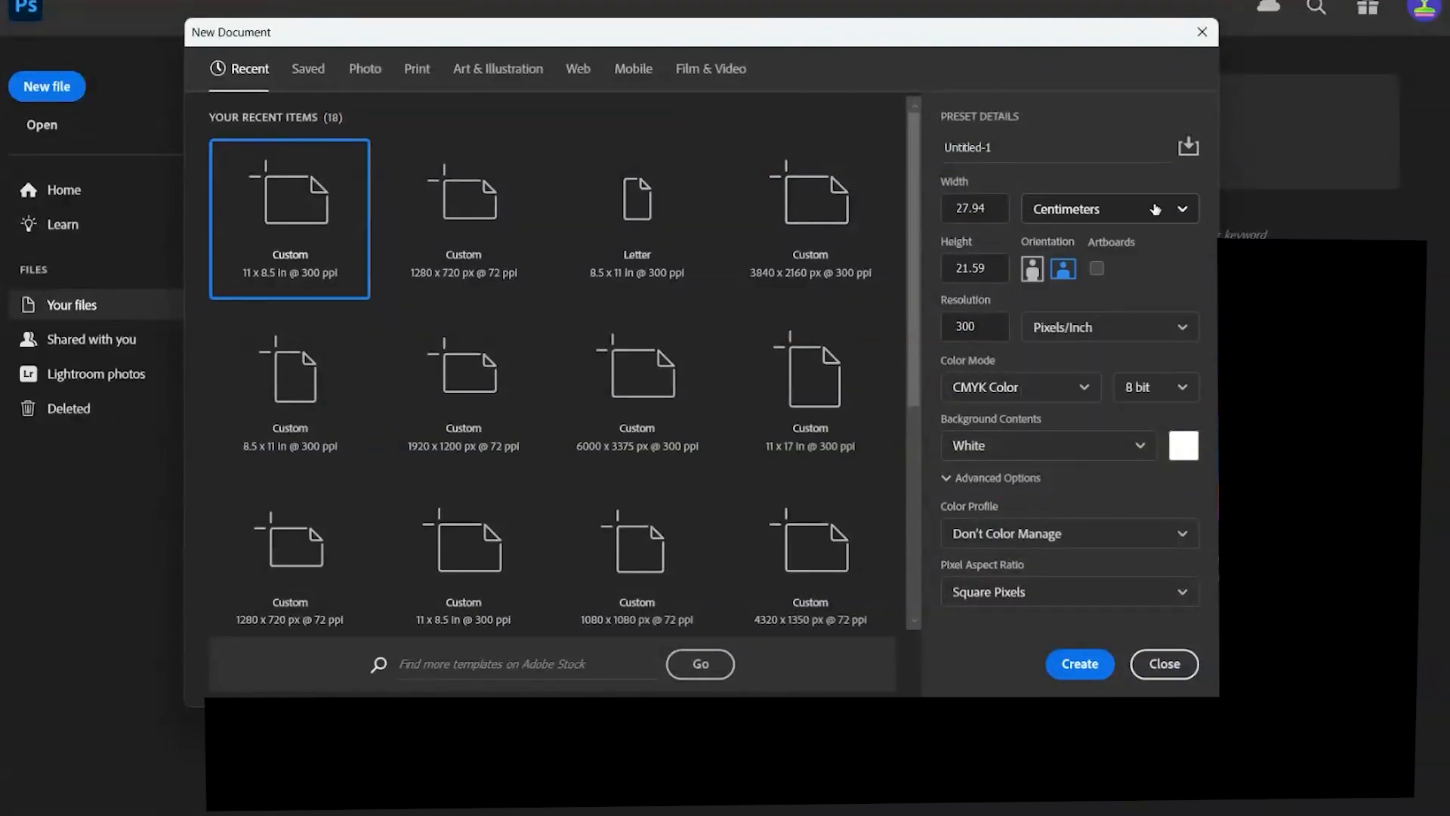
click(1158, 212)
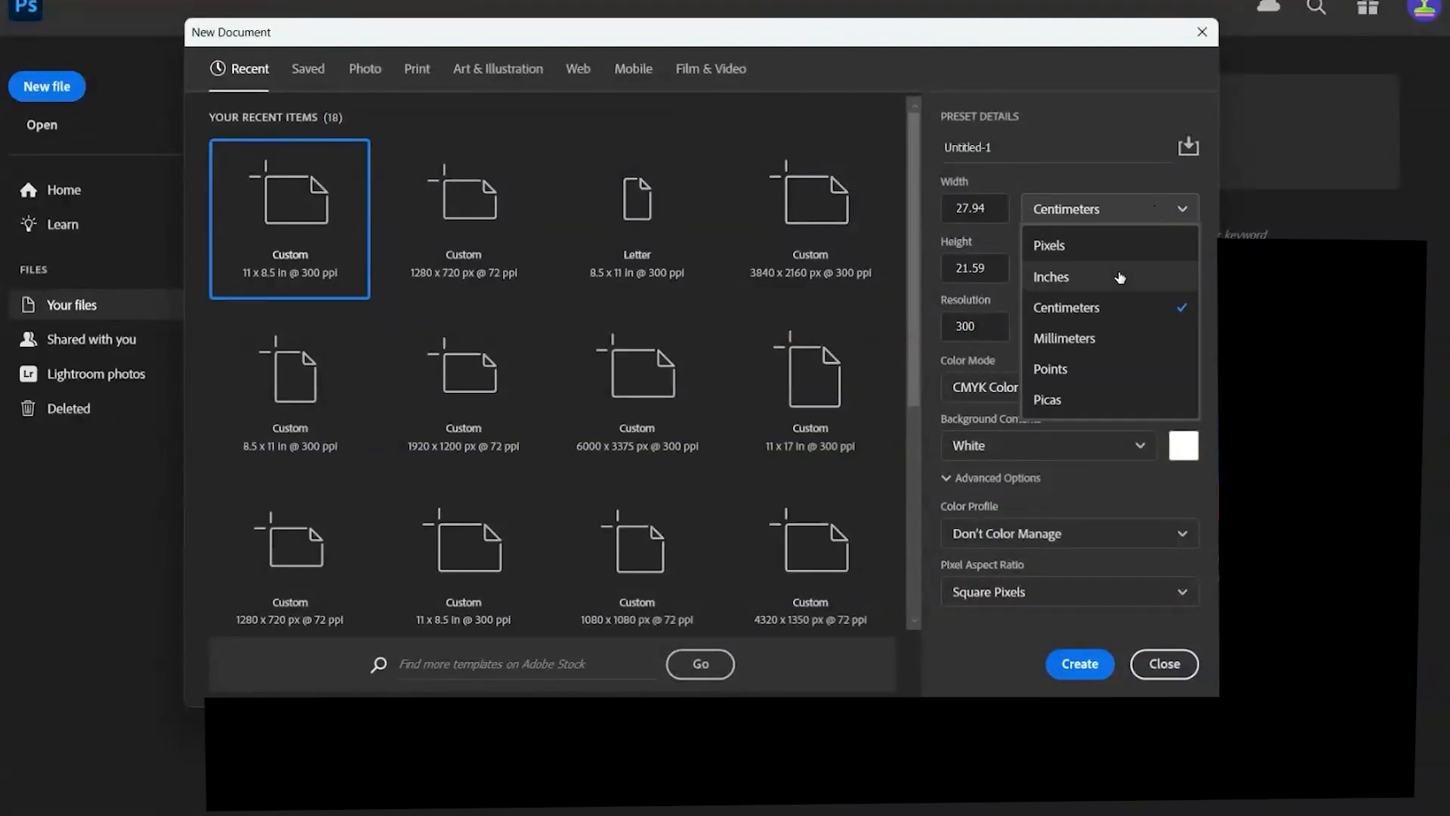
click(1122, 281)
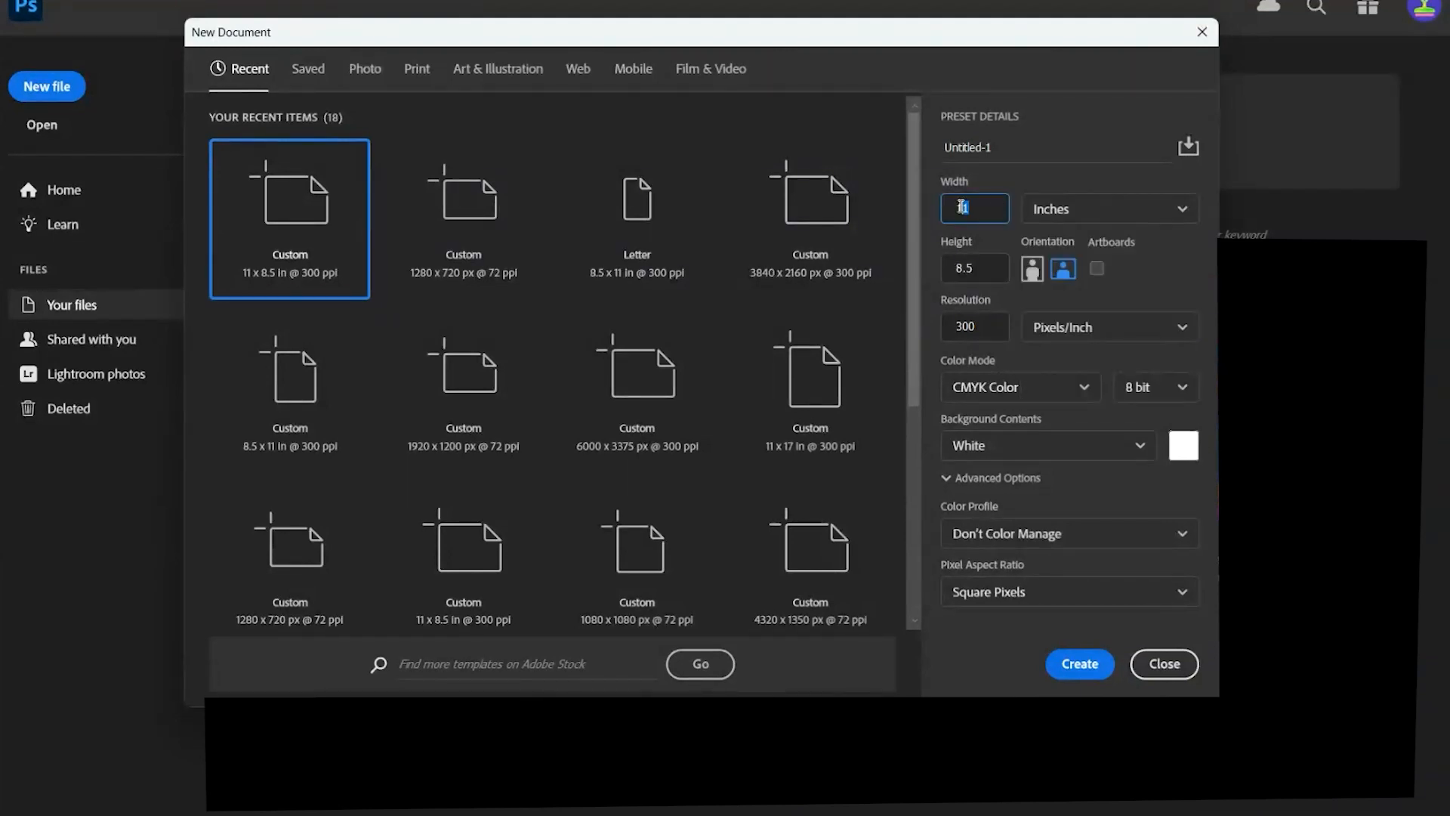
- Enter a page size of 8.5 by 11 inches and switch the orientation to landscape
text(8.5)
key(Tab)
text(11)
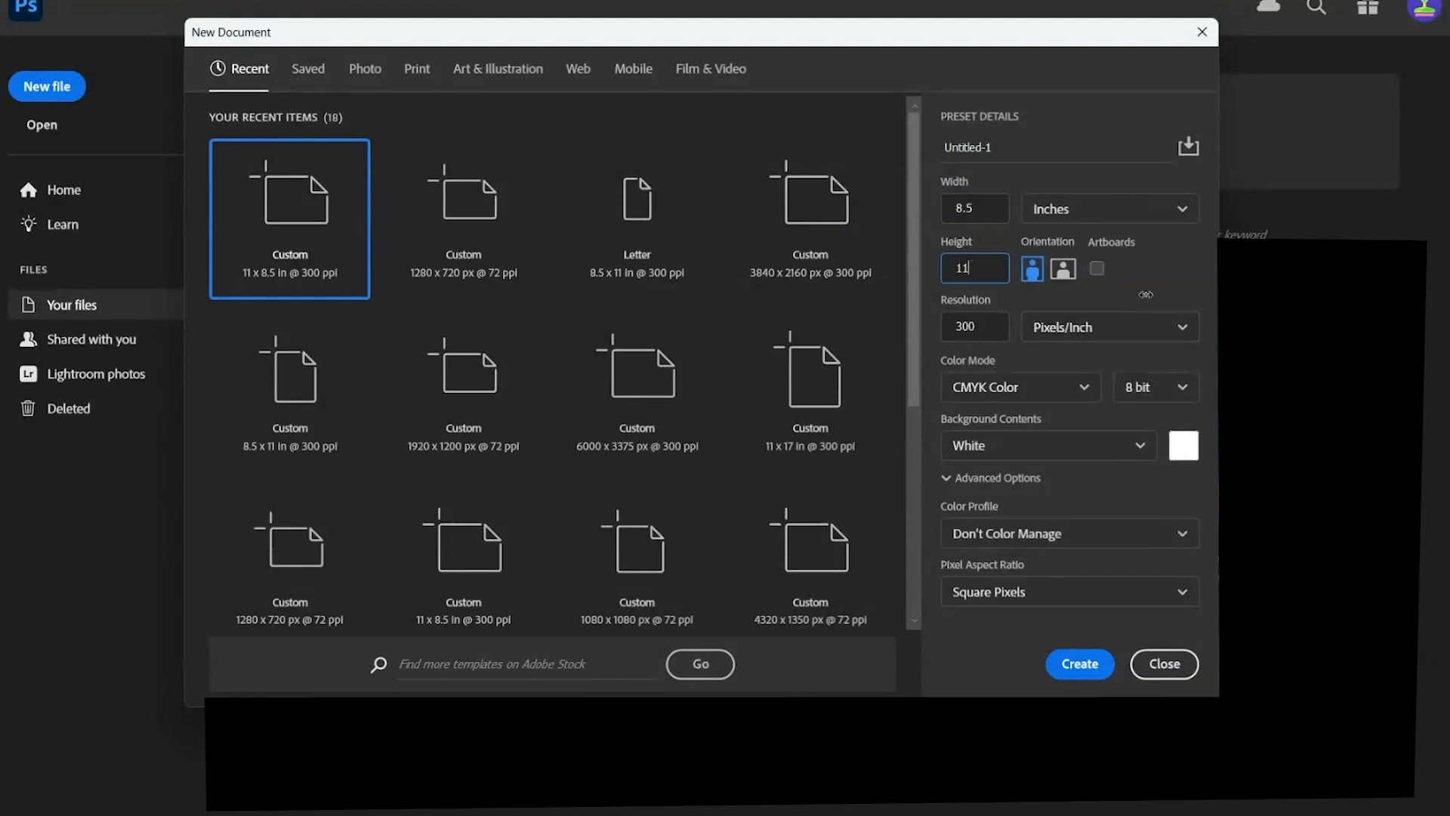
click(1063, 280)
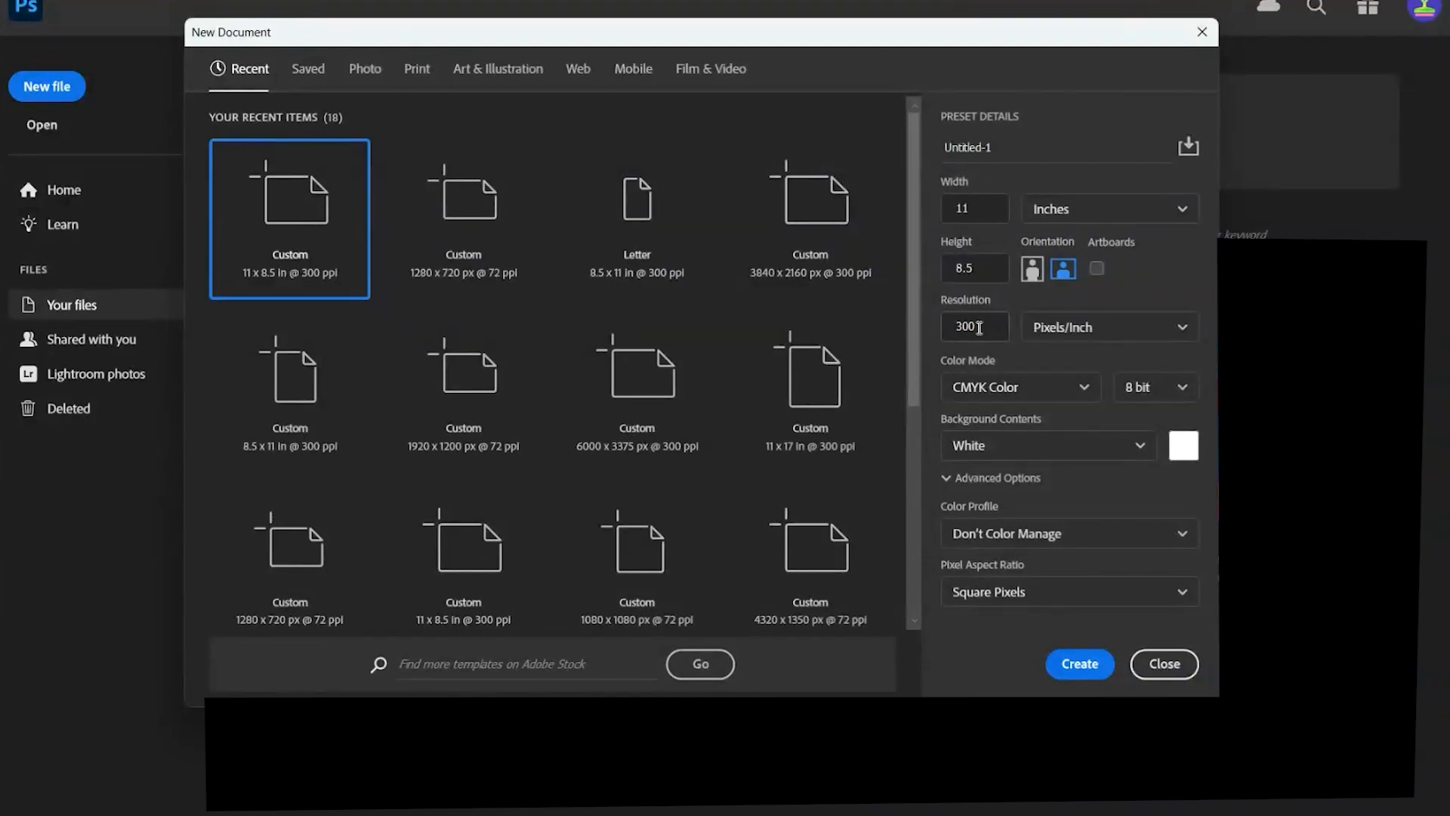
- Try a resolution of 72 for the new document, then set it to 300 pixels/inch
double_click(979, 328)
text(72)
drag(967, 329, 944, 330)
text(300)
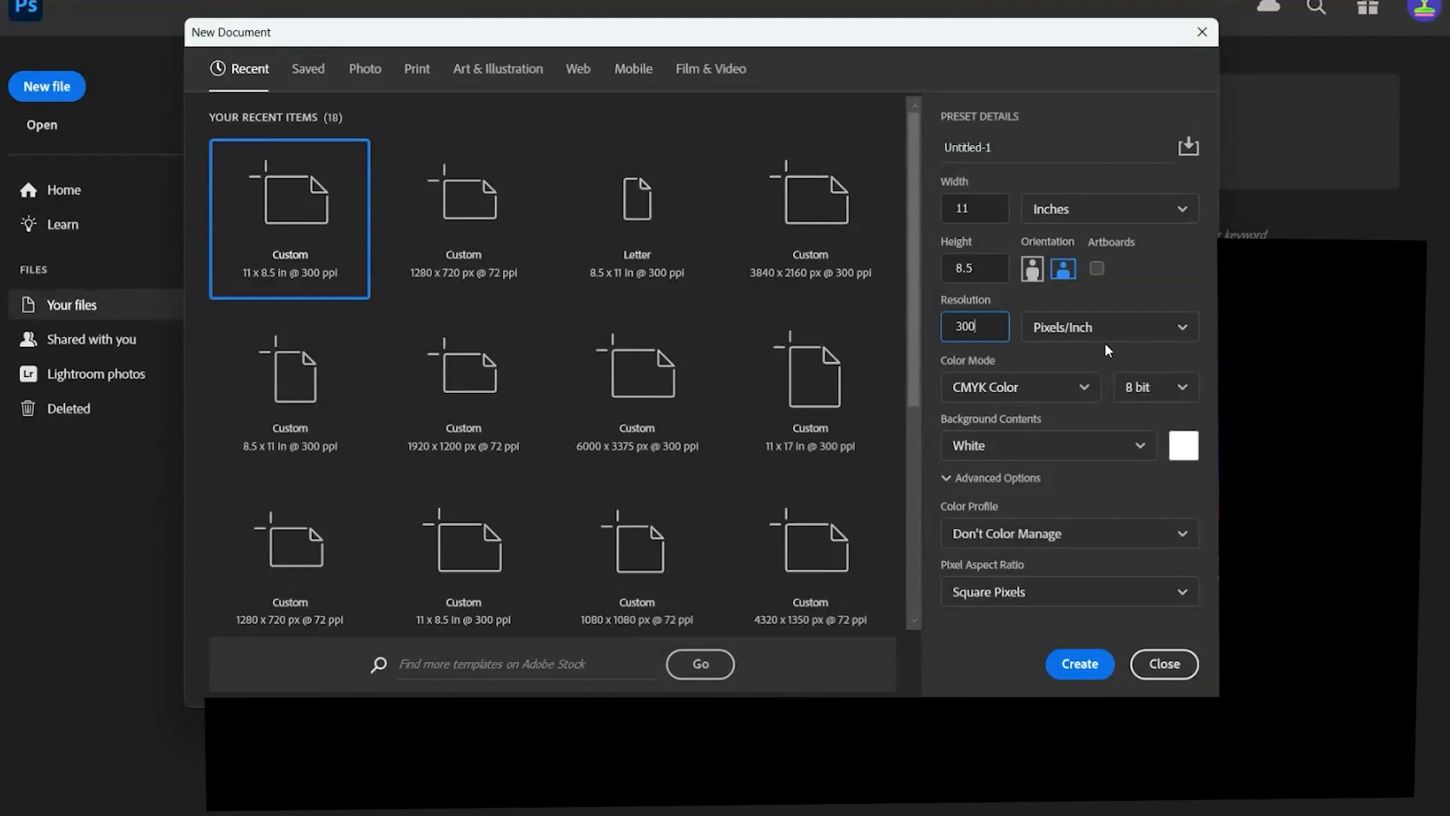
- Try RGB Color as the color mode, set it back to CMYK Color and create the document
click(1076, 390)
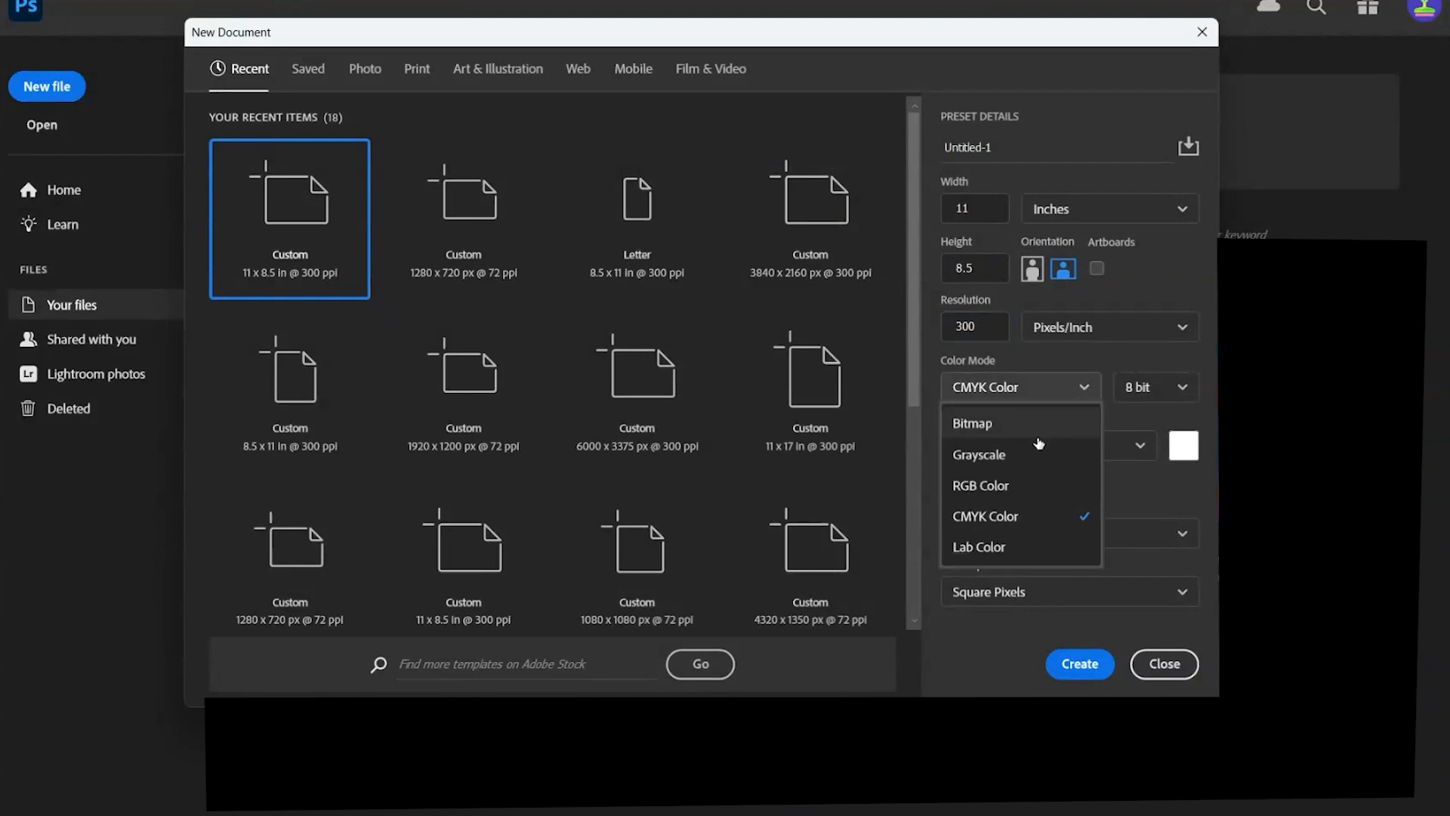
click(1042, 483)
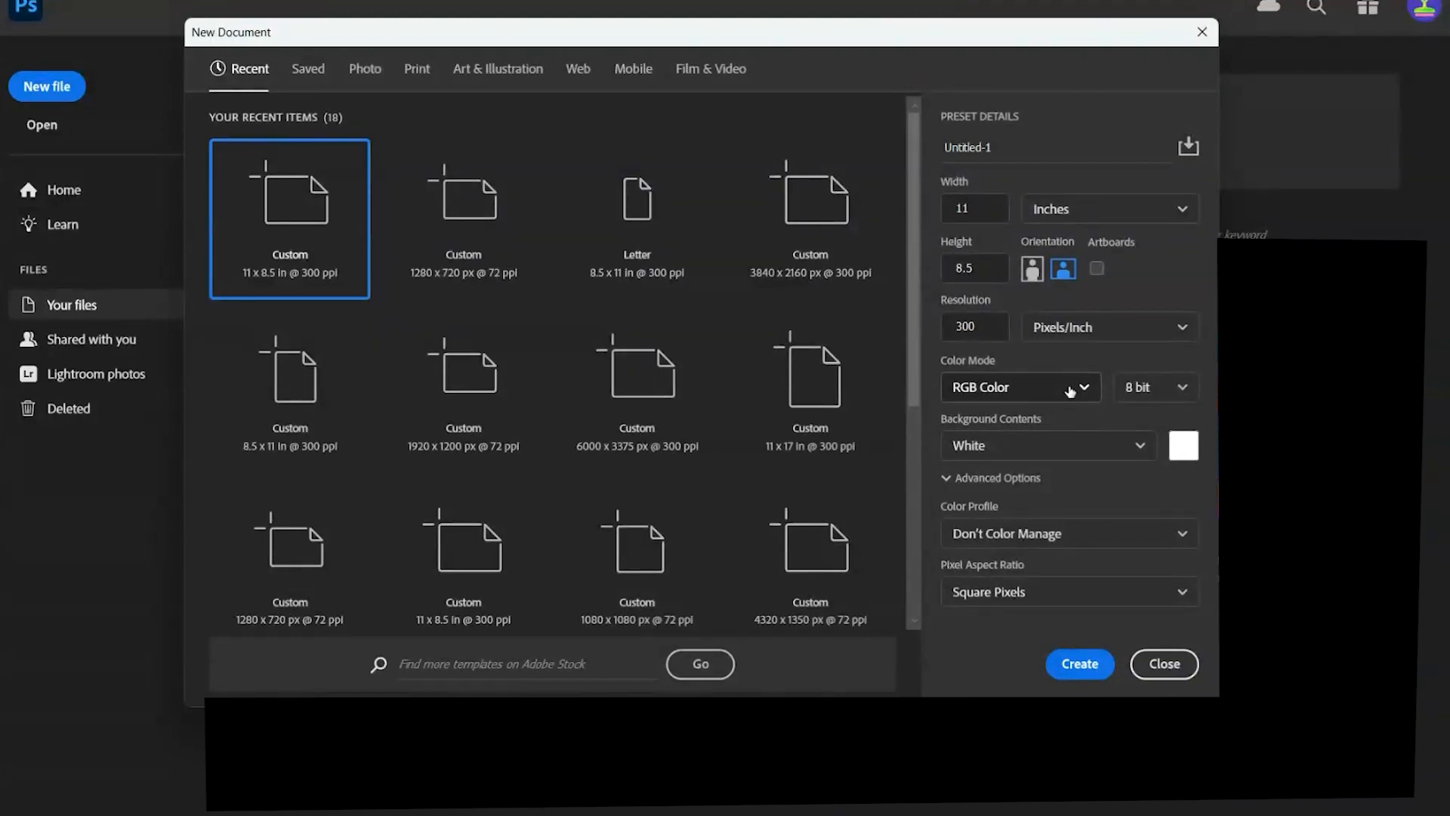
click(1069, 389)
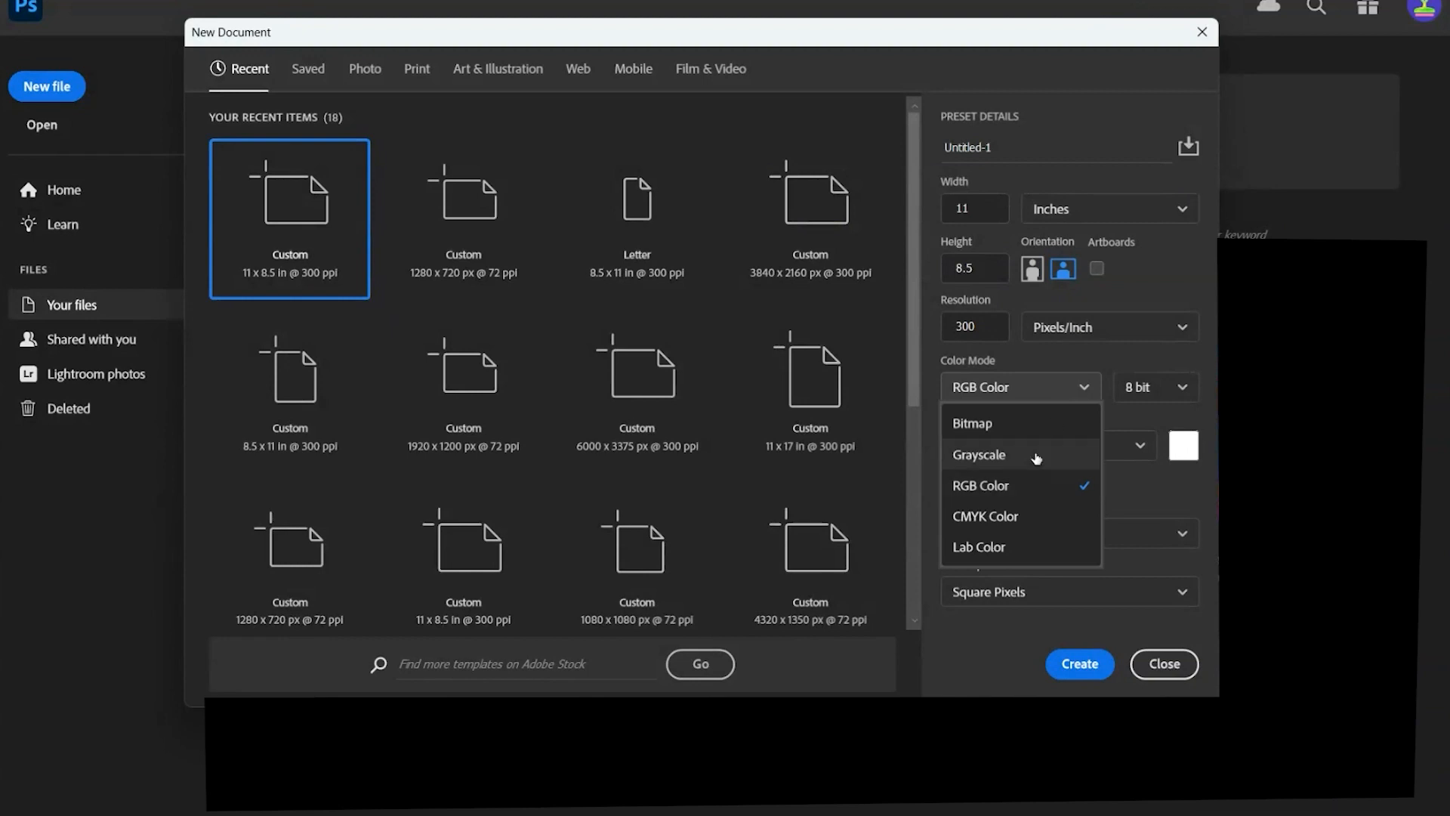
click(1031, 521)
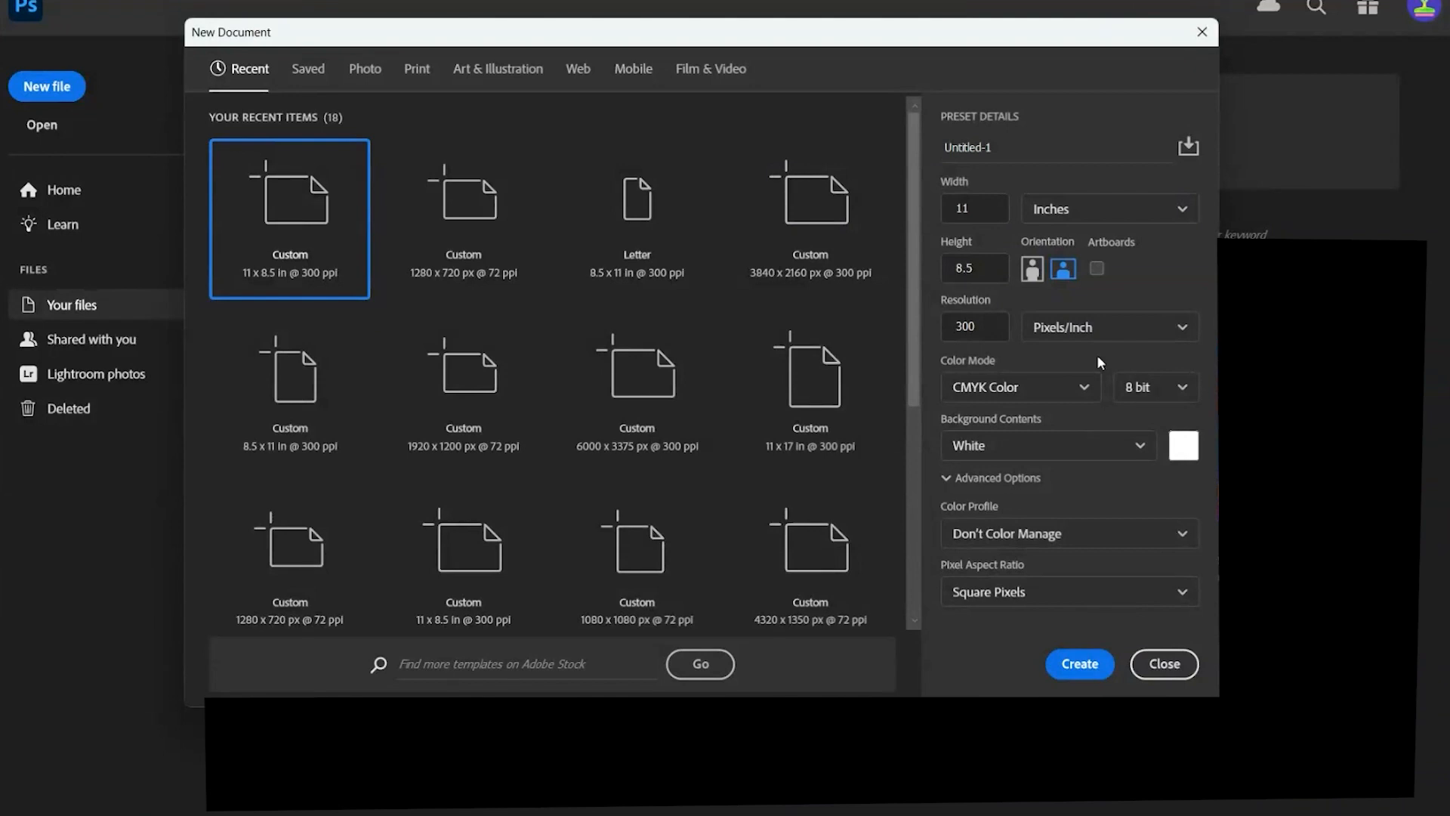
click(1076, 663)
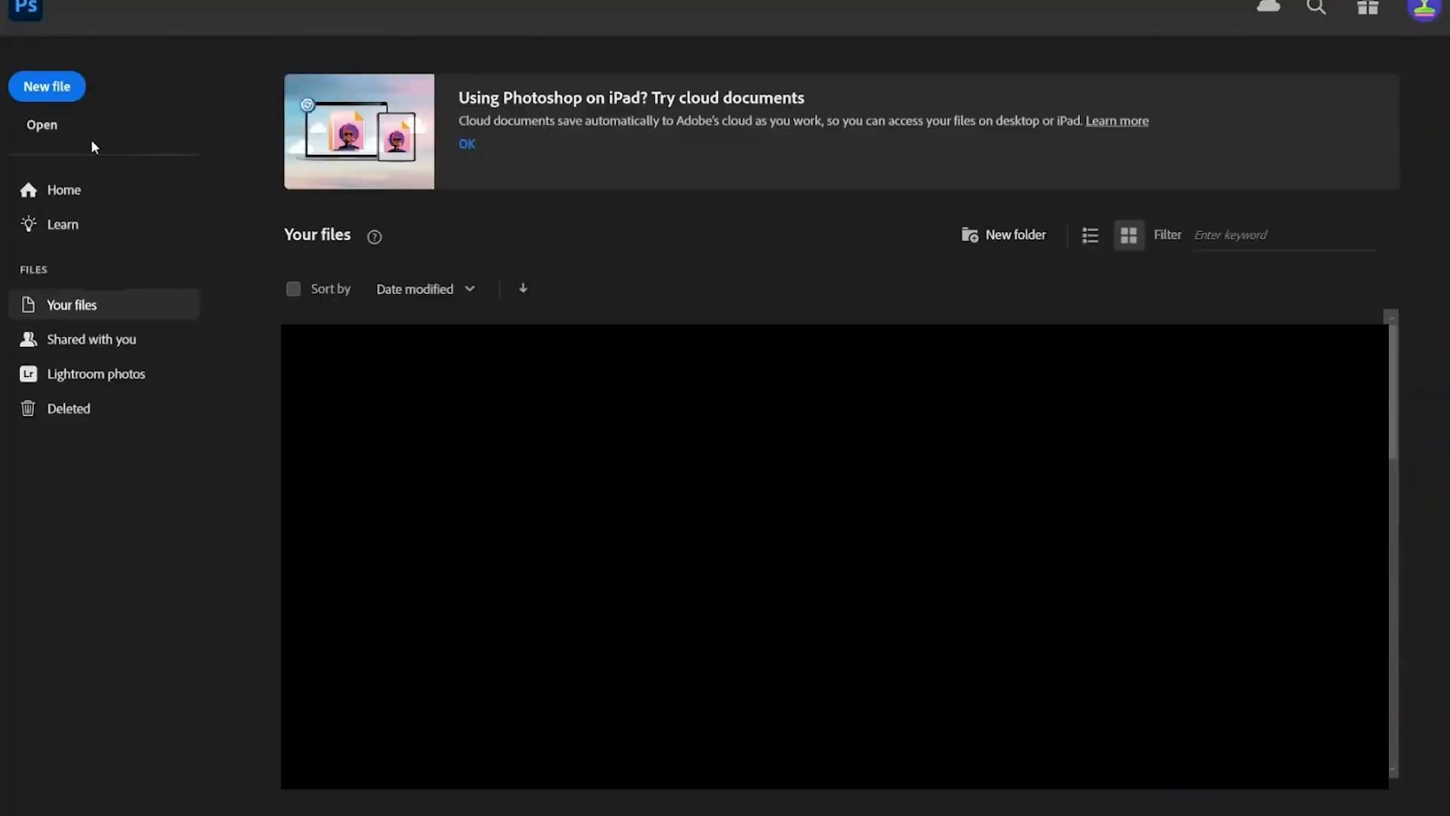
- Open the portrait photo pexels-elletakesphotos-1680175 from the Downloads folder
click(53, 133)
click(80, 356)
scroll(545, 302, down, 10)
click(546, 113)
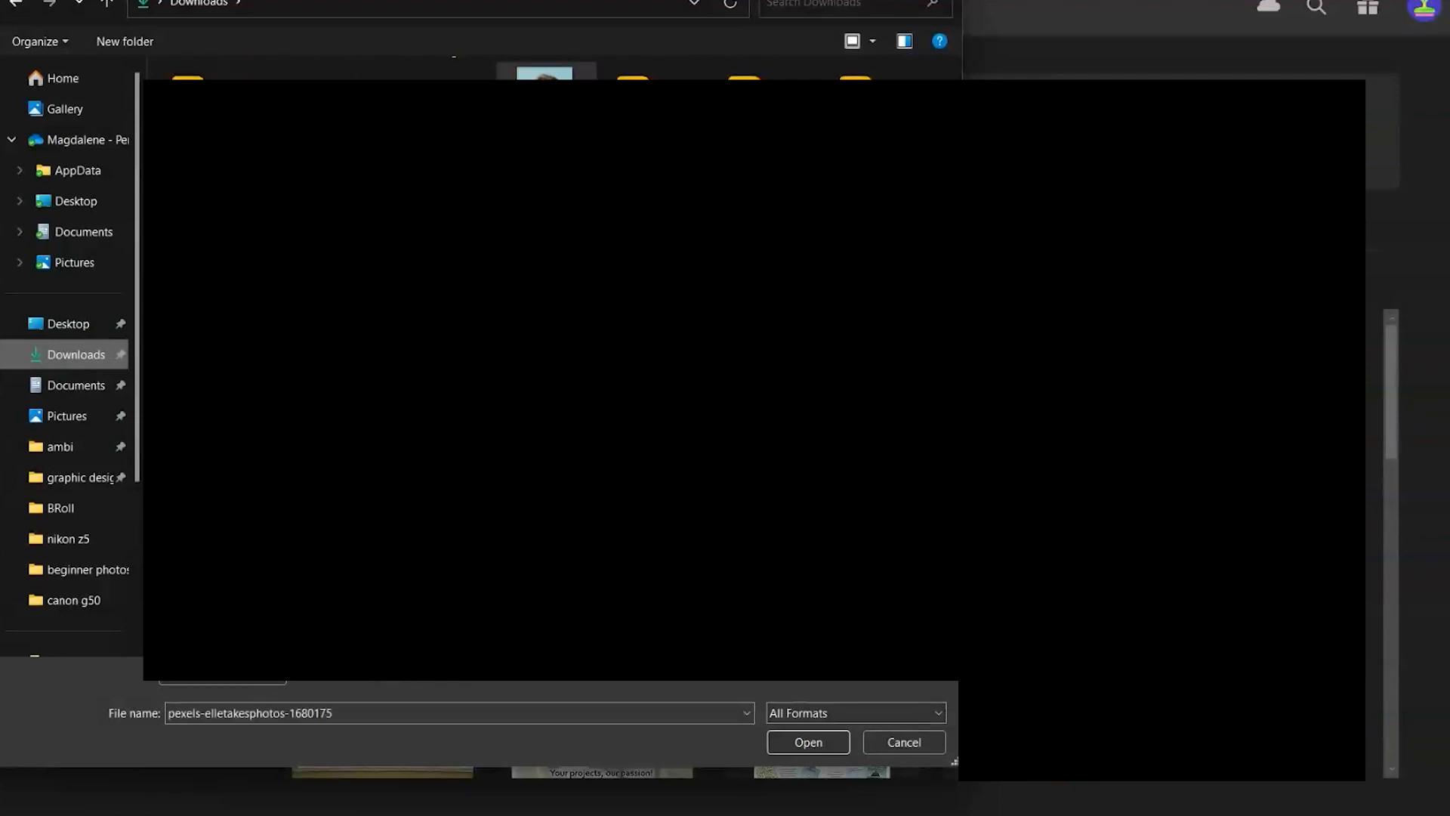
click(808, 743)
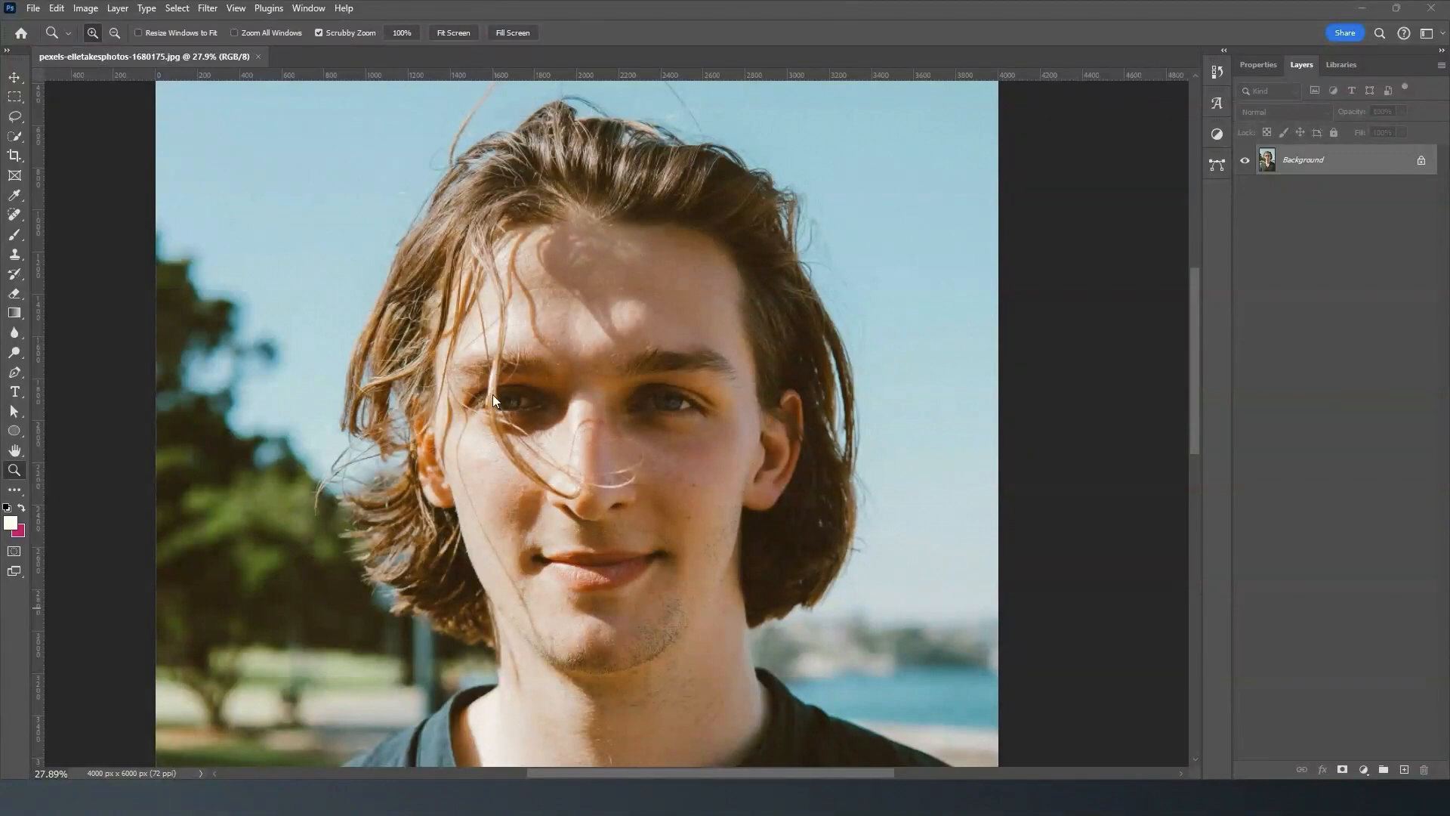
- Paint over the stray hairs across the man's nose and adjacent cheek with the Spot Healing Brush to remove them
drag(509, 438, 552, 374)
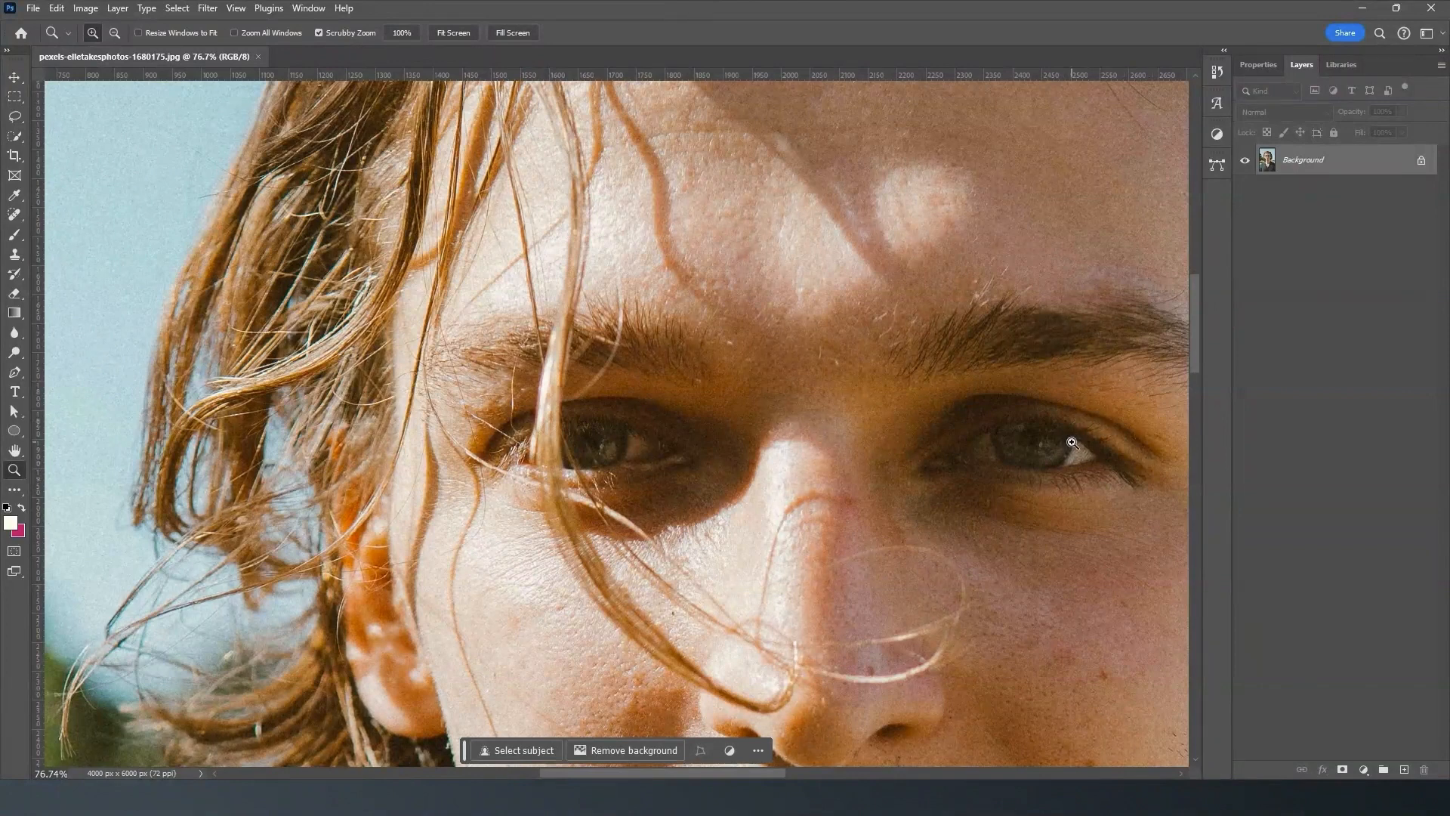
drag(752, 499, 718, 466)
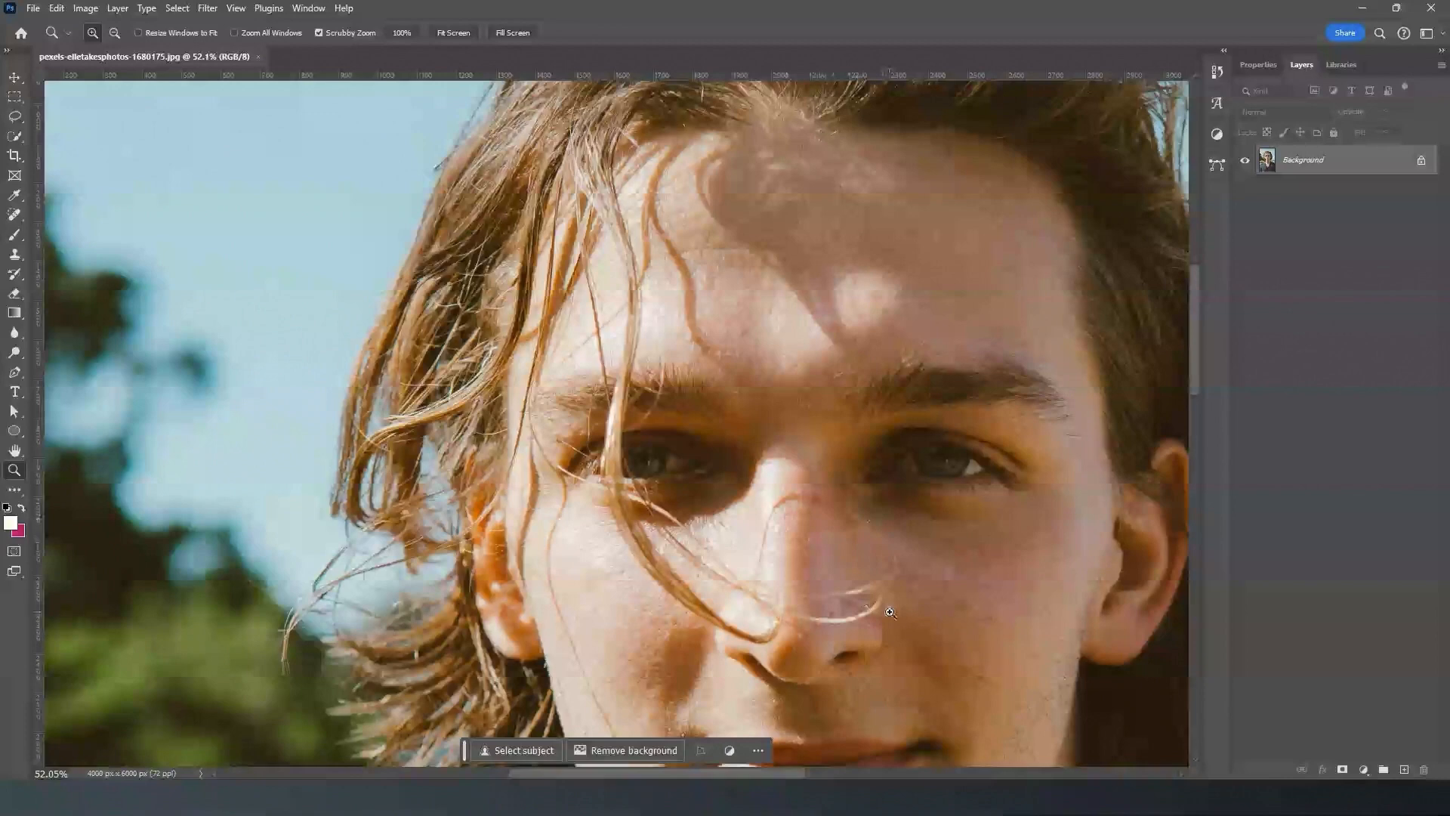
key(h)
drag(889, 612, 727, 512)
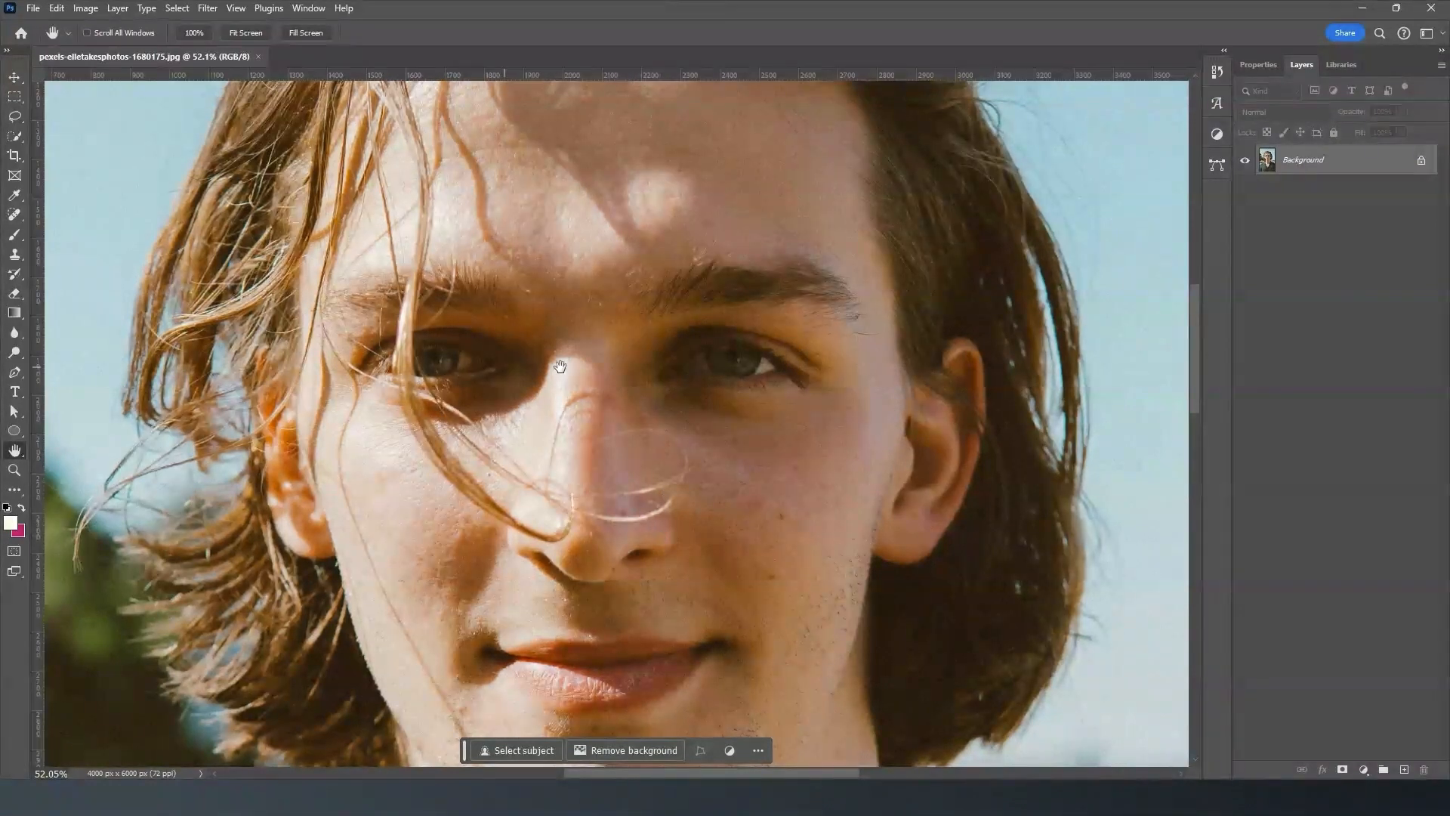
click(15, 218)
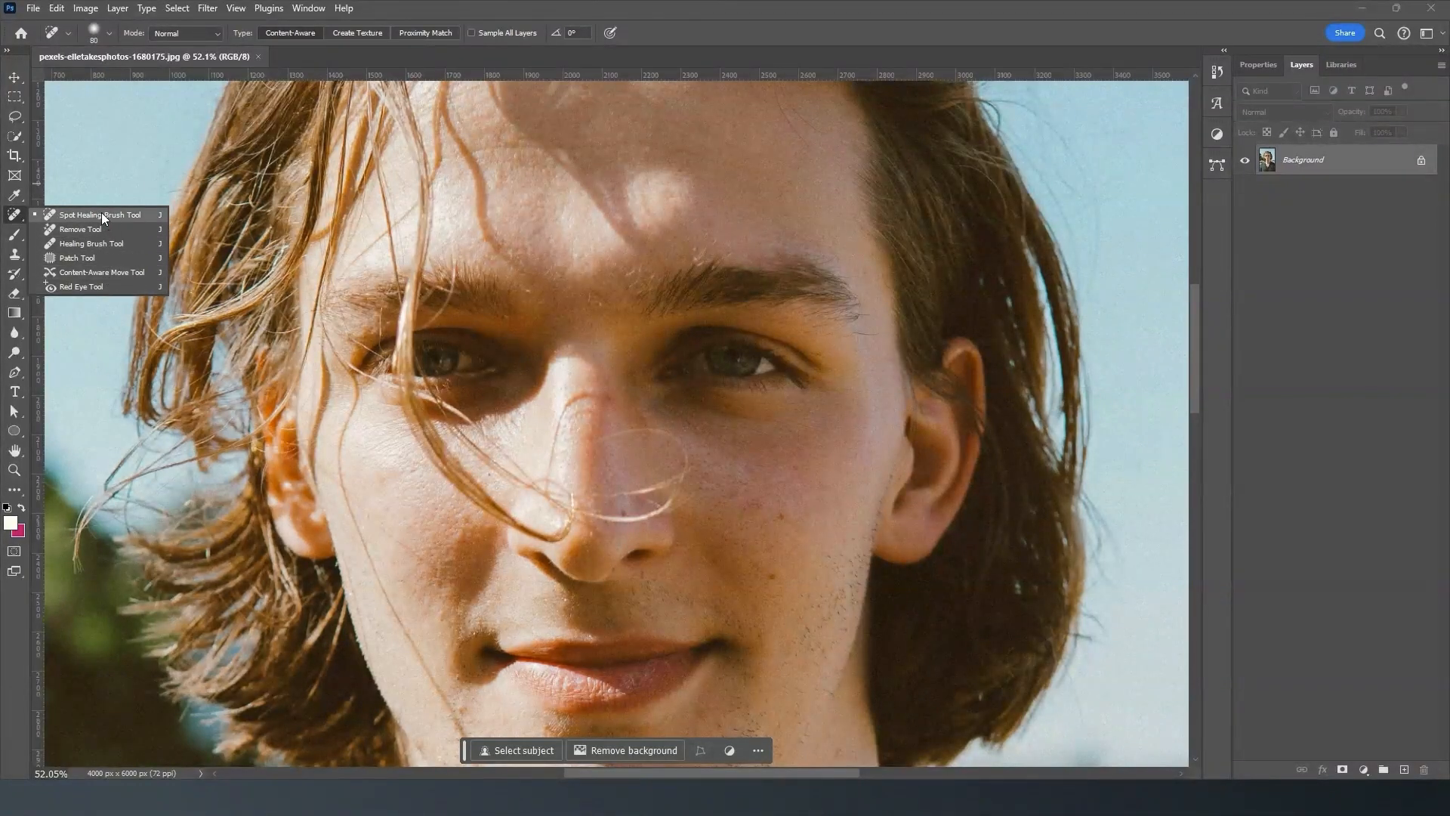
click(79, 218)
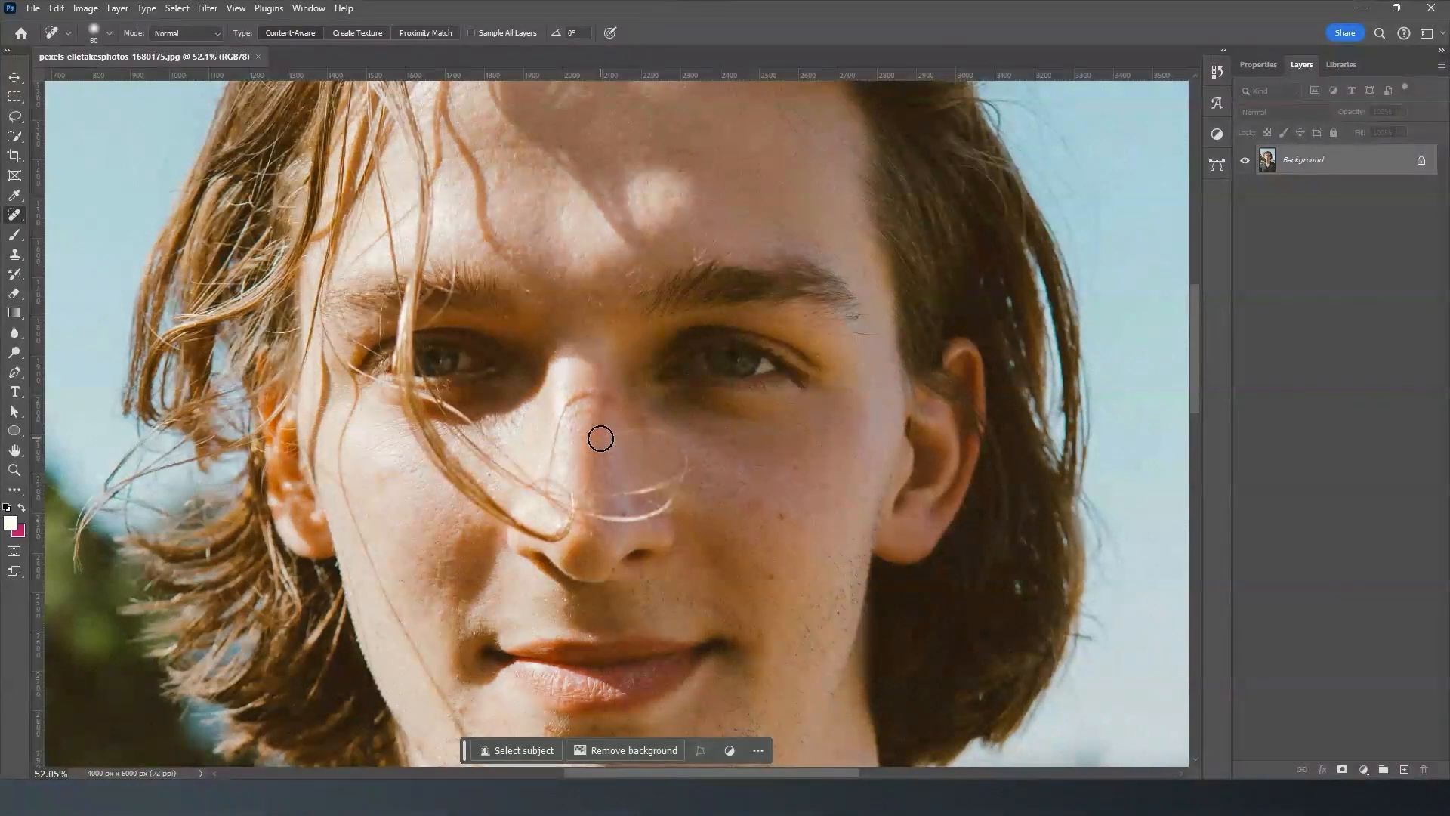
mouse_move(597, 444)
mouse_down()
mouse_move(659, 435)
mouse_move(684, 476)
mouse_up()
mouse_move(582, 395)
mouse_down()
mouse_move(561, 433)
mouse_move(594, 431)
mouse_move(557, 433)
mouse_move(551, 468)
mouse_up()
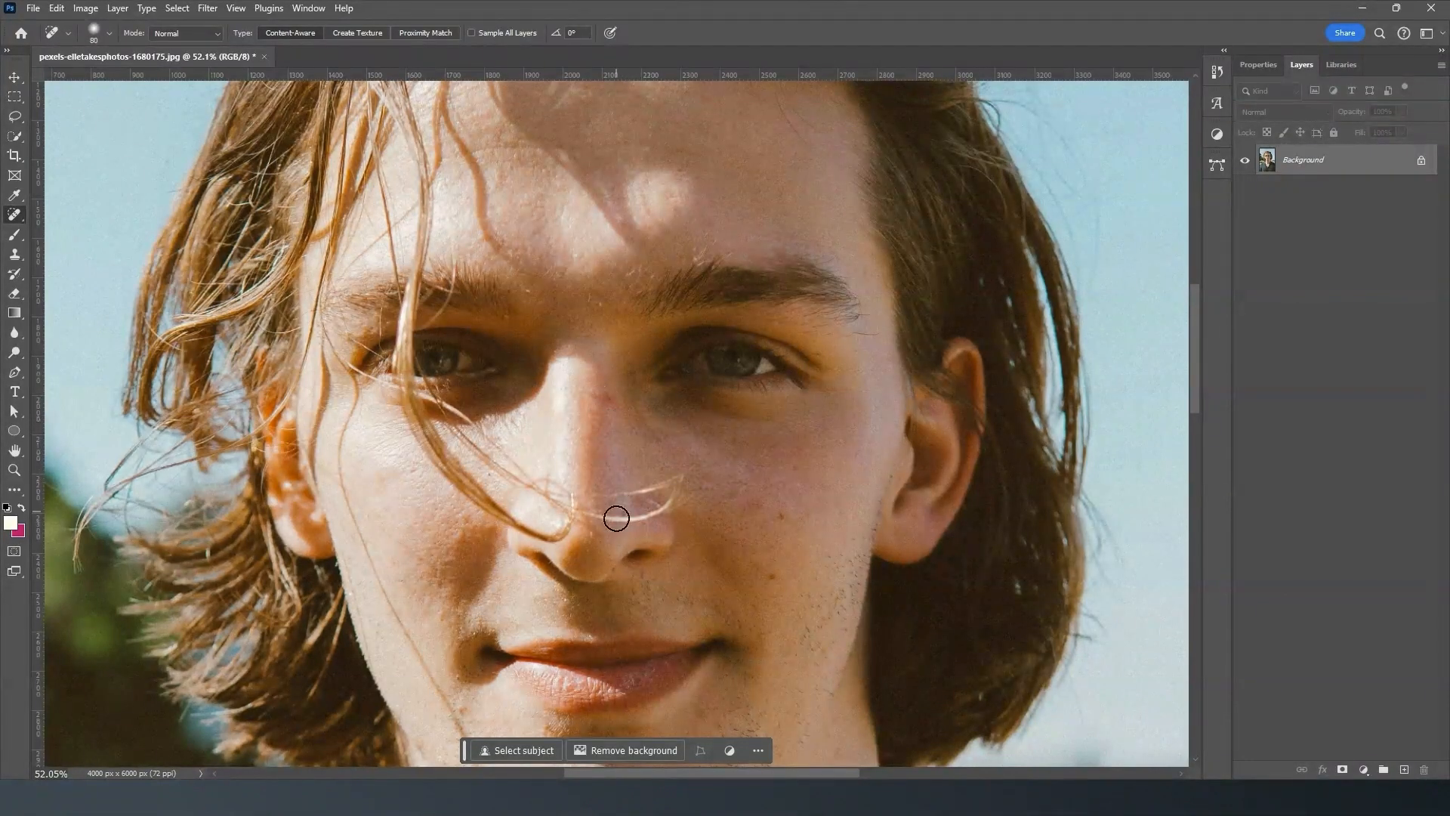
mouse_move(508, 527)
mouse_down()
mouse_move(519, 501)
mouse_move(524, 546)
mouse_up()
- Reduce the Spot Healing Brush's size and fine-tune its hardness for the remaining thin hairs
click(110, 34)
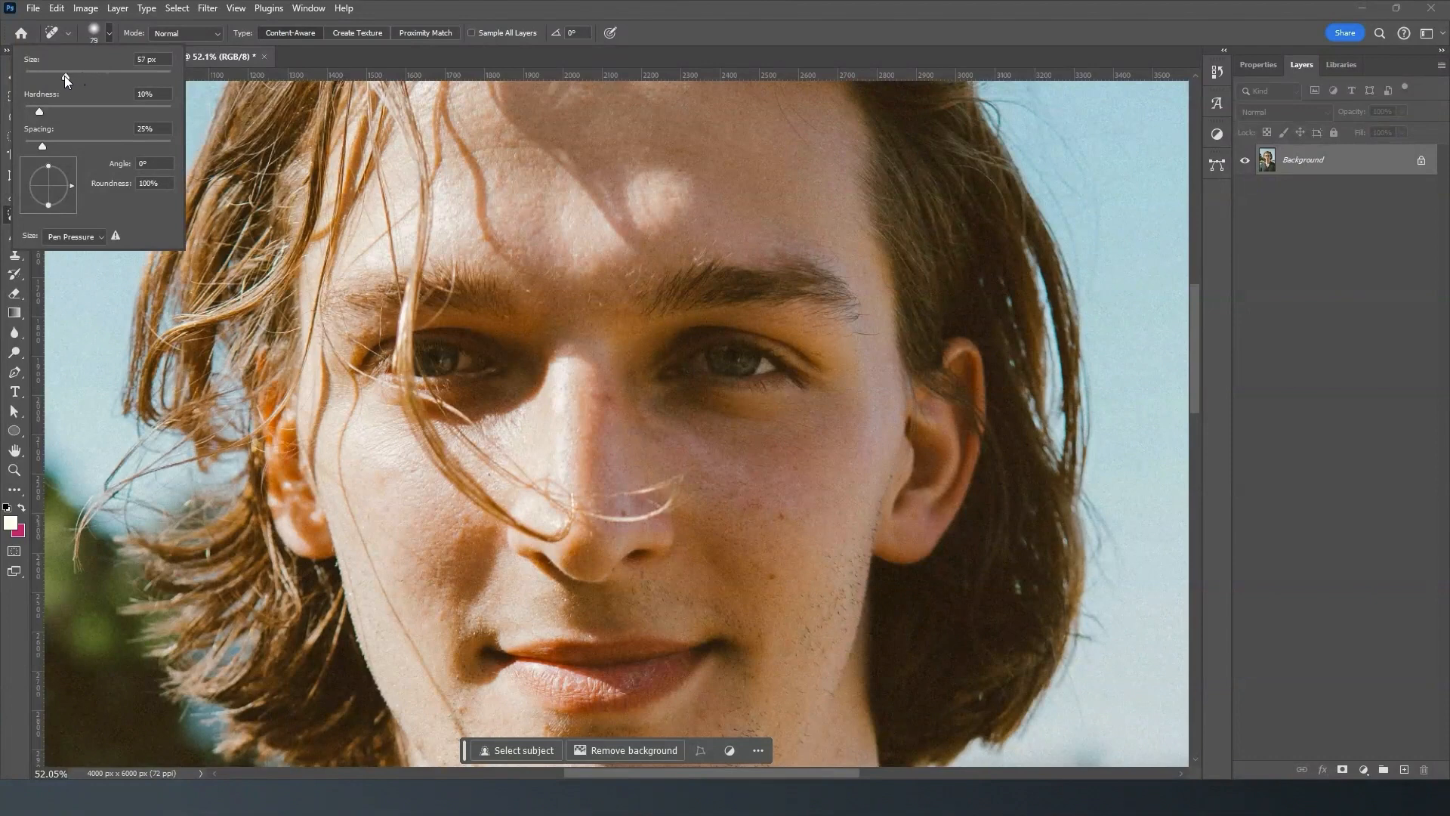
drag(56, 75, 52, 76)
drag(39, 113, 38, 115)
click(109, 33)
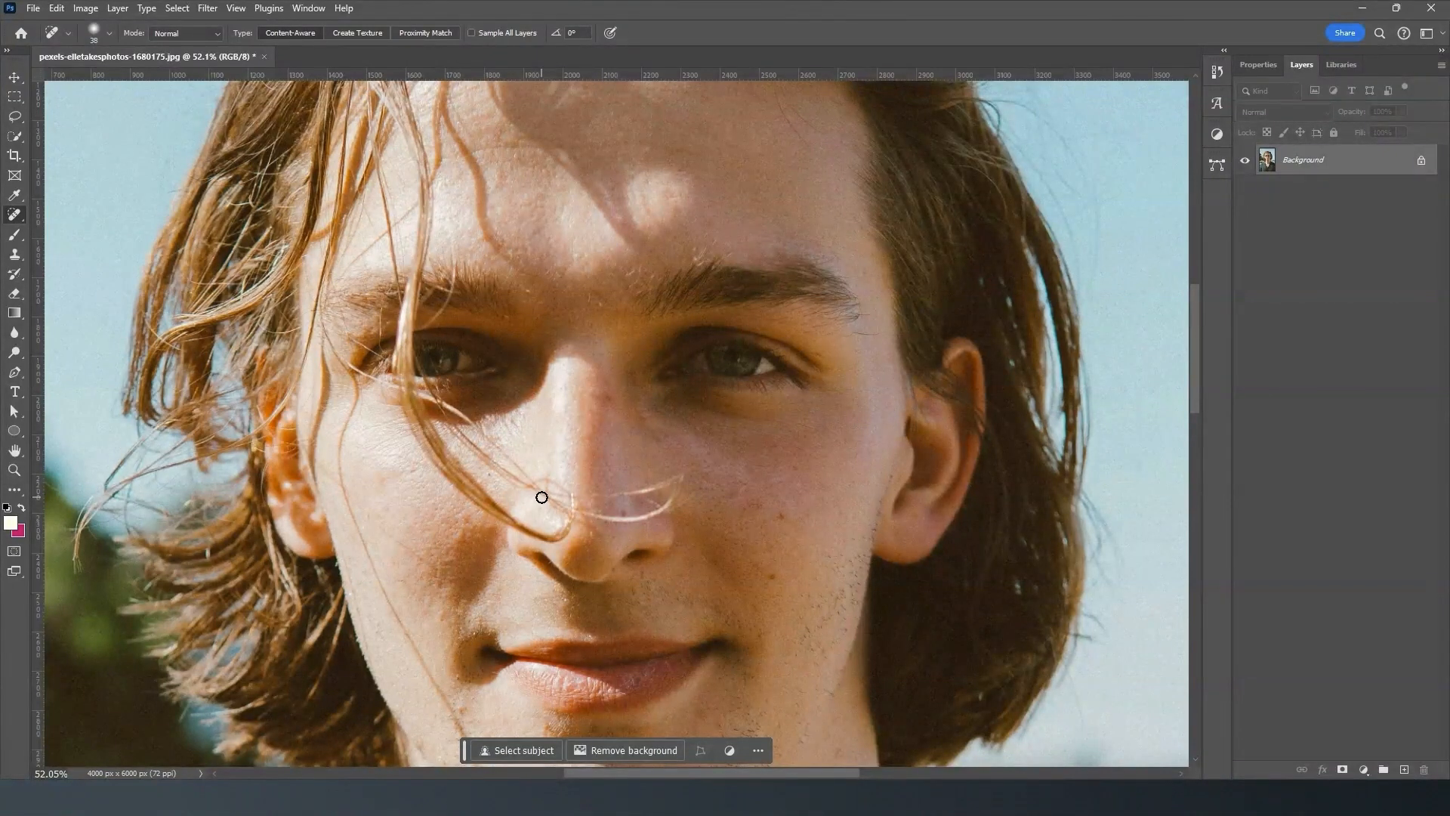
- Set the Spot Healing Brush to size 45 and remove the hair strand crossing the nostril and the tip of the nose
key(bracketright)
key(bracketright)
key(bracketright)
key(bracketright)
key(bracketright)
key(bracketleft)
key(bracketleft)
key(bracketleft)
key(ctrl+plus)
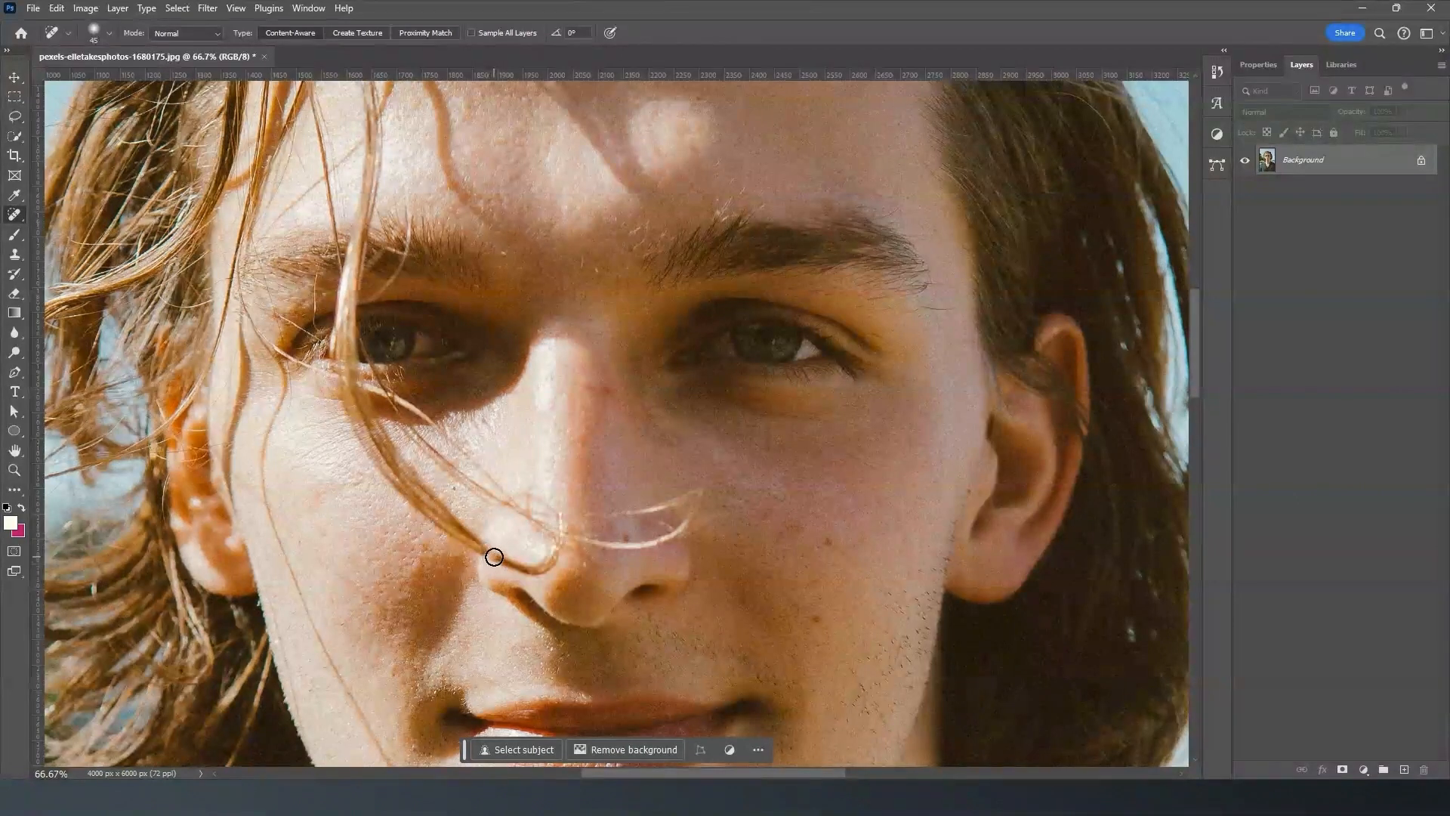
drag(488, 553, 557, 569)
drag(503, 555, 502, 559)
drag(489, 563, 490, 560)
mouse_move(530, 569)
mouse_down()
mouse_move(573, 553)
mouse_move(551, 569)
mouse_move(505, 559)
mouse_move(538, 559)
mouse_up()
drag(532, 562, 574, 551)
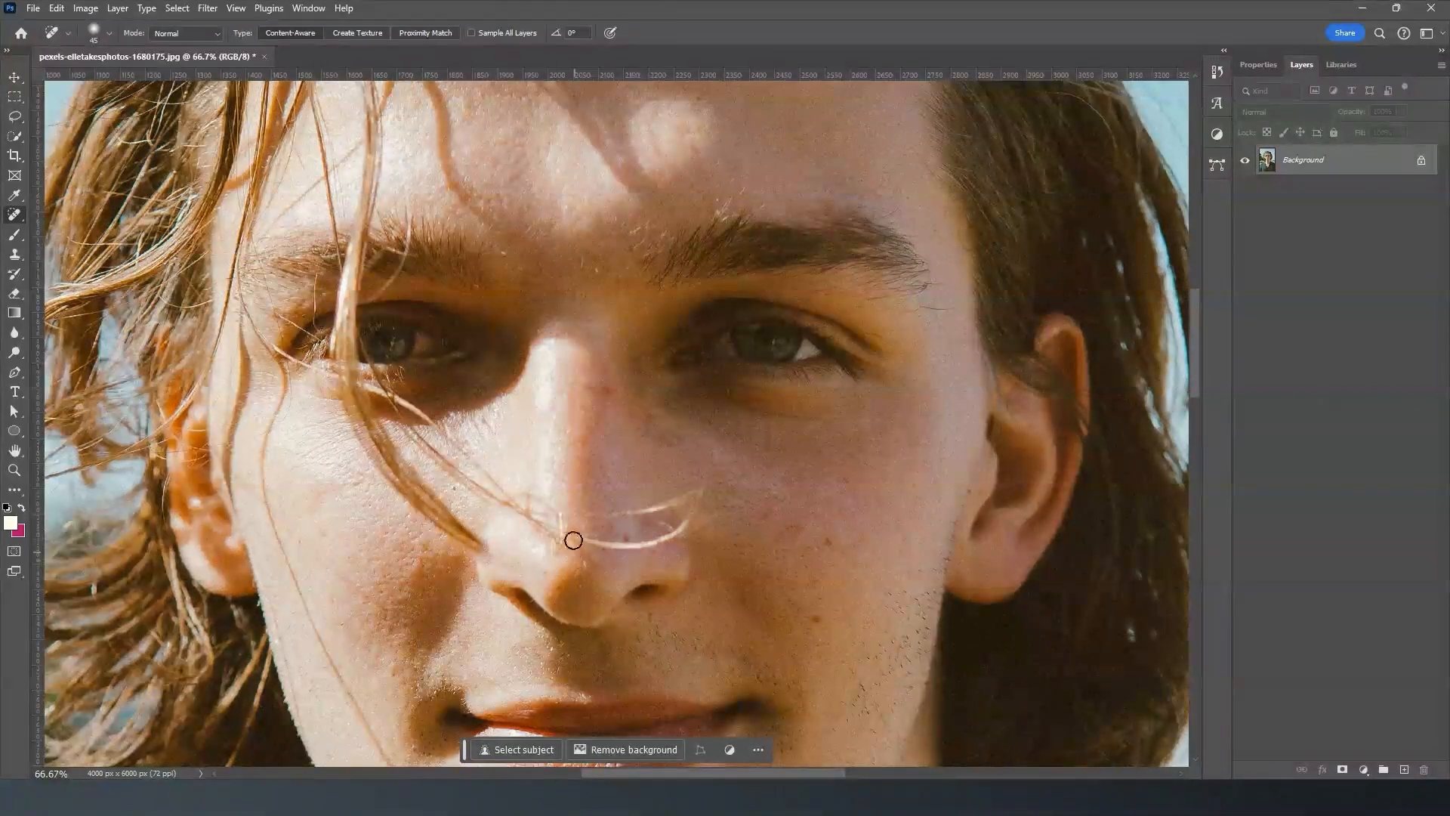
- Enlarge the Spot Healing Brush to 70 and remove the thin hairs crossing the lower nose
drag(519, 497, 523, 523)
key(bracketright)
key(bracketright)
key(bracketright)
mouse_move(532, 497)
mouse_down()
mouse_move(530, 526)
mouse_move(509, 489)
mouse_move(509, 525)
mouse_up()
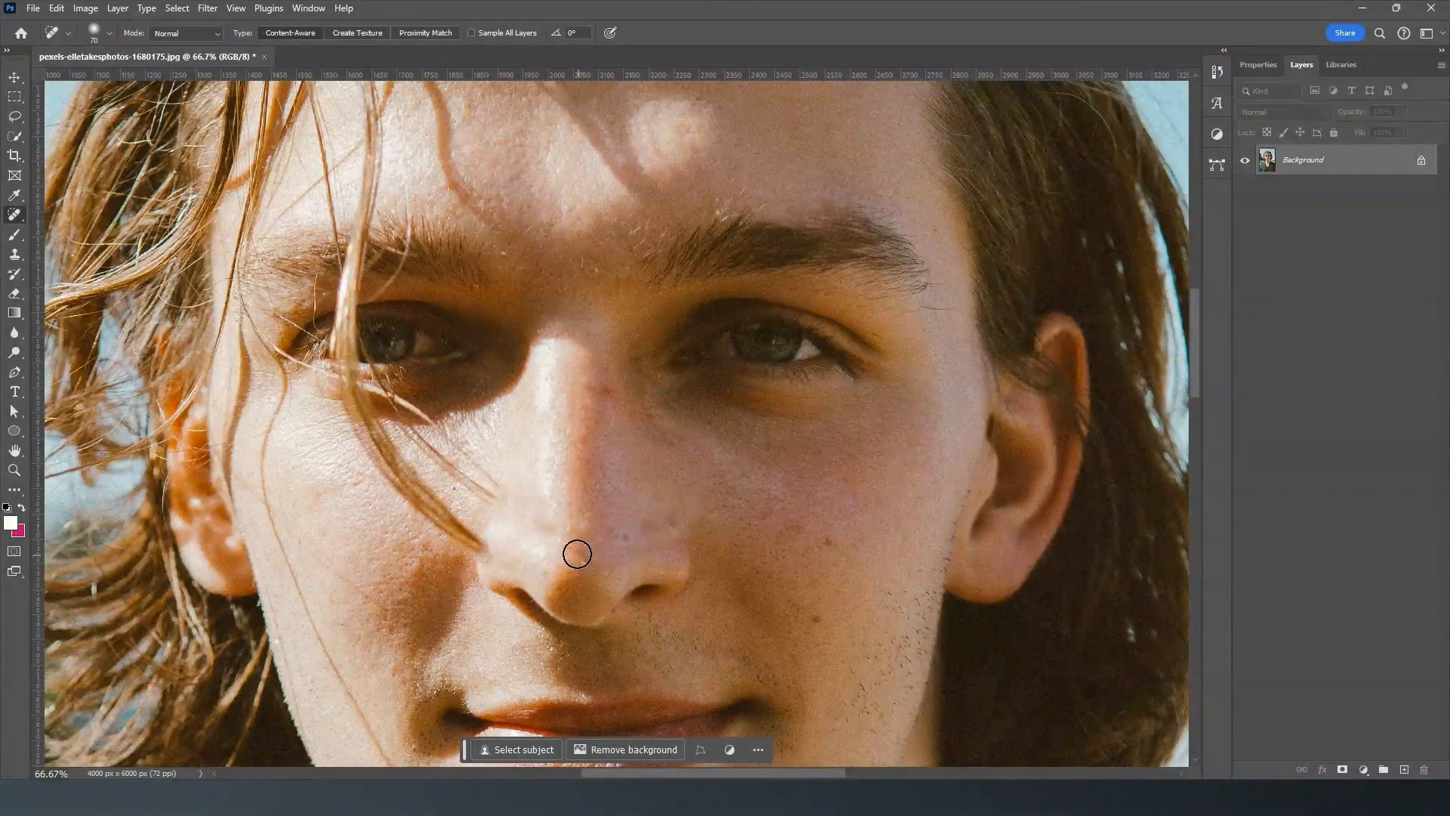
- Remove the stray hairs between the nose and the shadowed eye, and paint over the dark smudges left beneath that eye
mouse_move(484, 478)
mouse_down()
mouse_move(475, 498)
mouse_move(389, 408)
mouse_move(519, 378)
mouse_up()
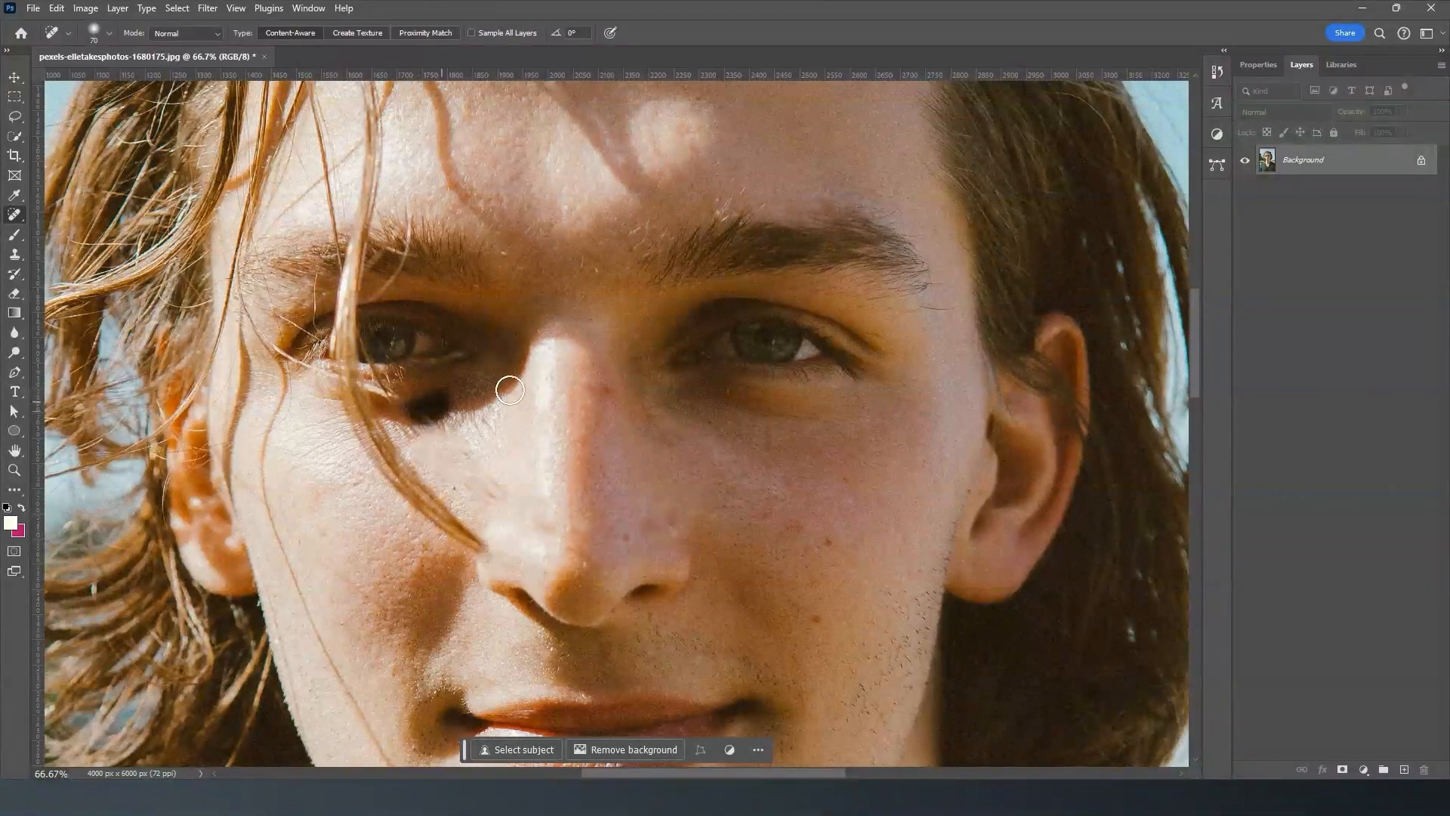
mouse_move(404, 396)
mouse_down()
mouse_move(511, 391)
mouse_move(397, 395)
mouse_up()
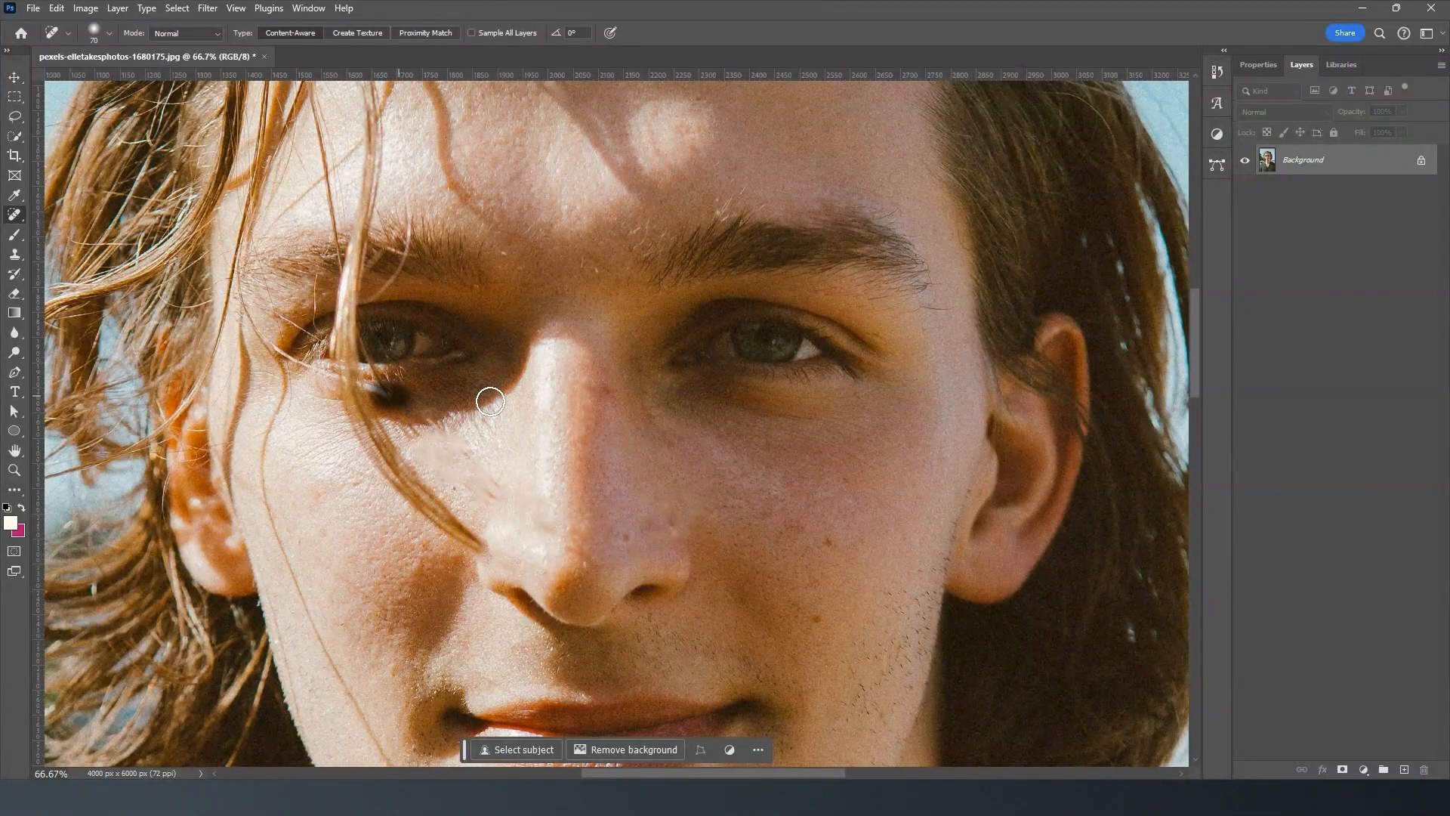
click(384, 397)
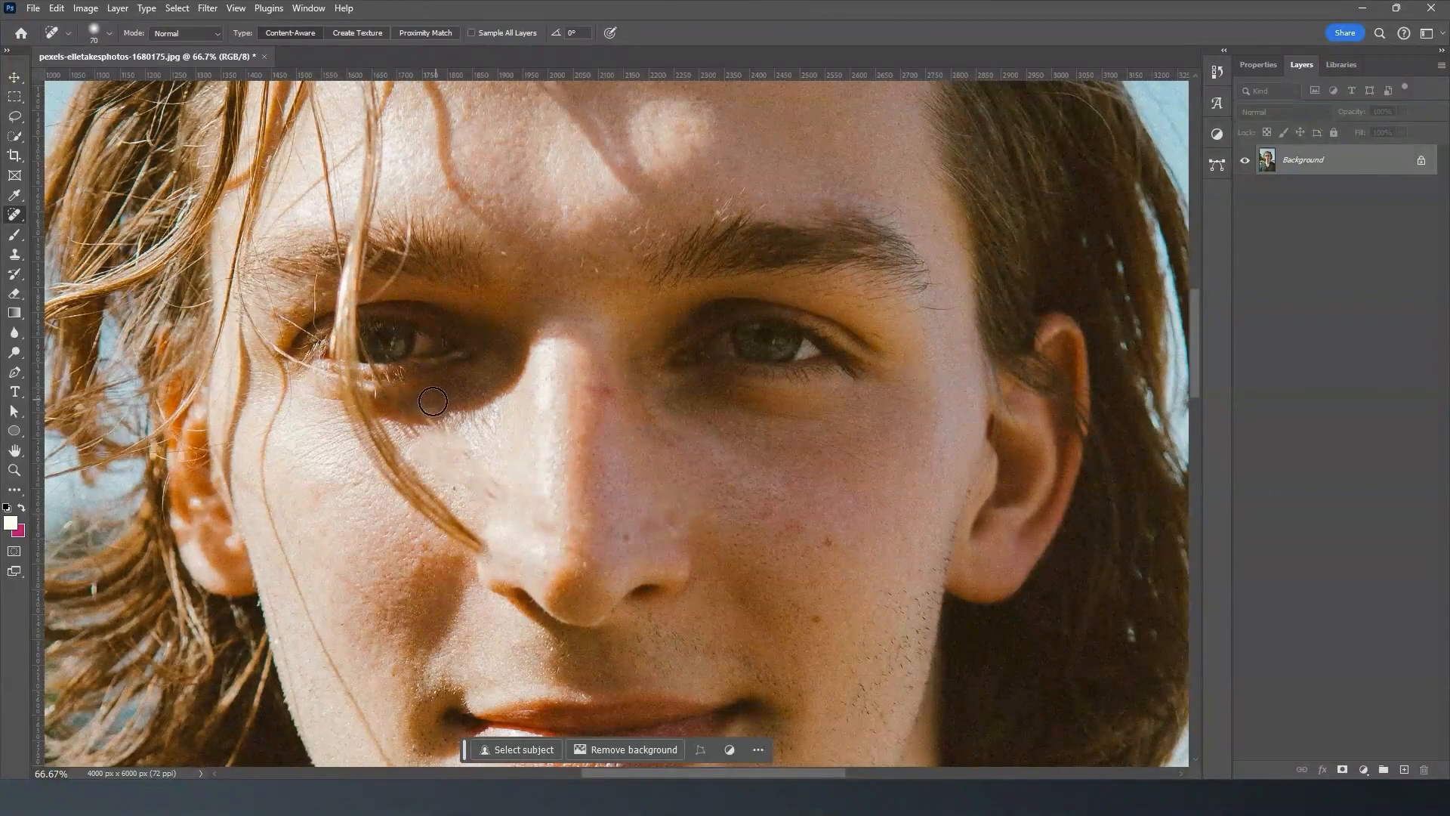
mouse_move(457, 445)
mouse_down()
mouse_move(408, 439)
mouse_move(536, 422)
mouse_move(409, 432)
mouse_move(441, 457)
mouse_move(515, 456)
mouse_move(495, 468)
mouse_move(408, 432)
mouse_move(501, 408)
mouse_up()
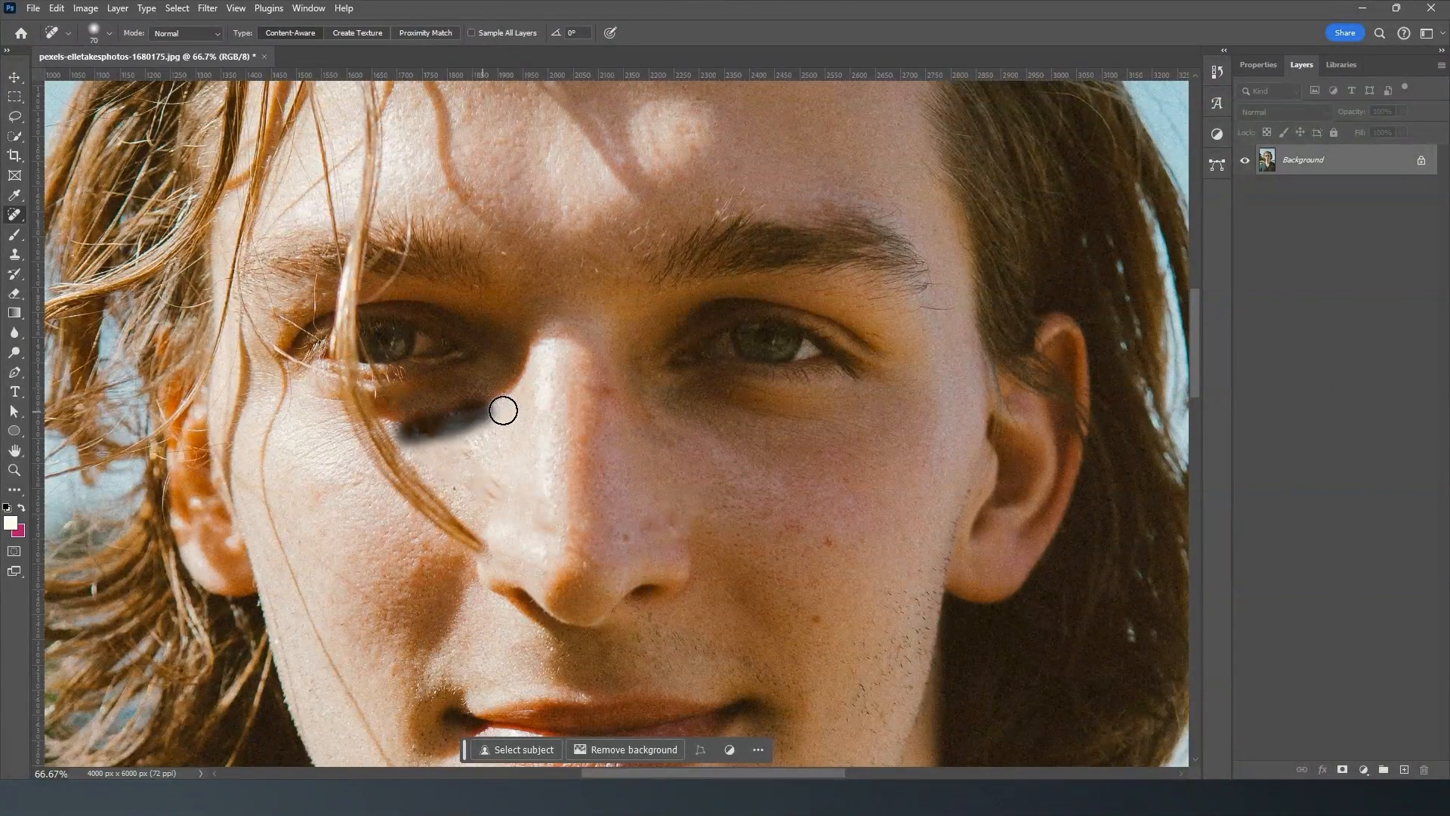
mouse_move(404, 441)
mouse_down()
mouse_move(420, 406)
mouse_move(448, 395)
mouse_move(473, 416)
mouse_up()
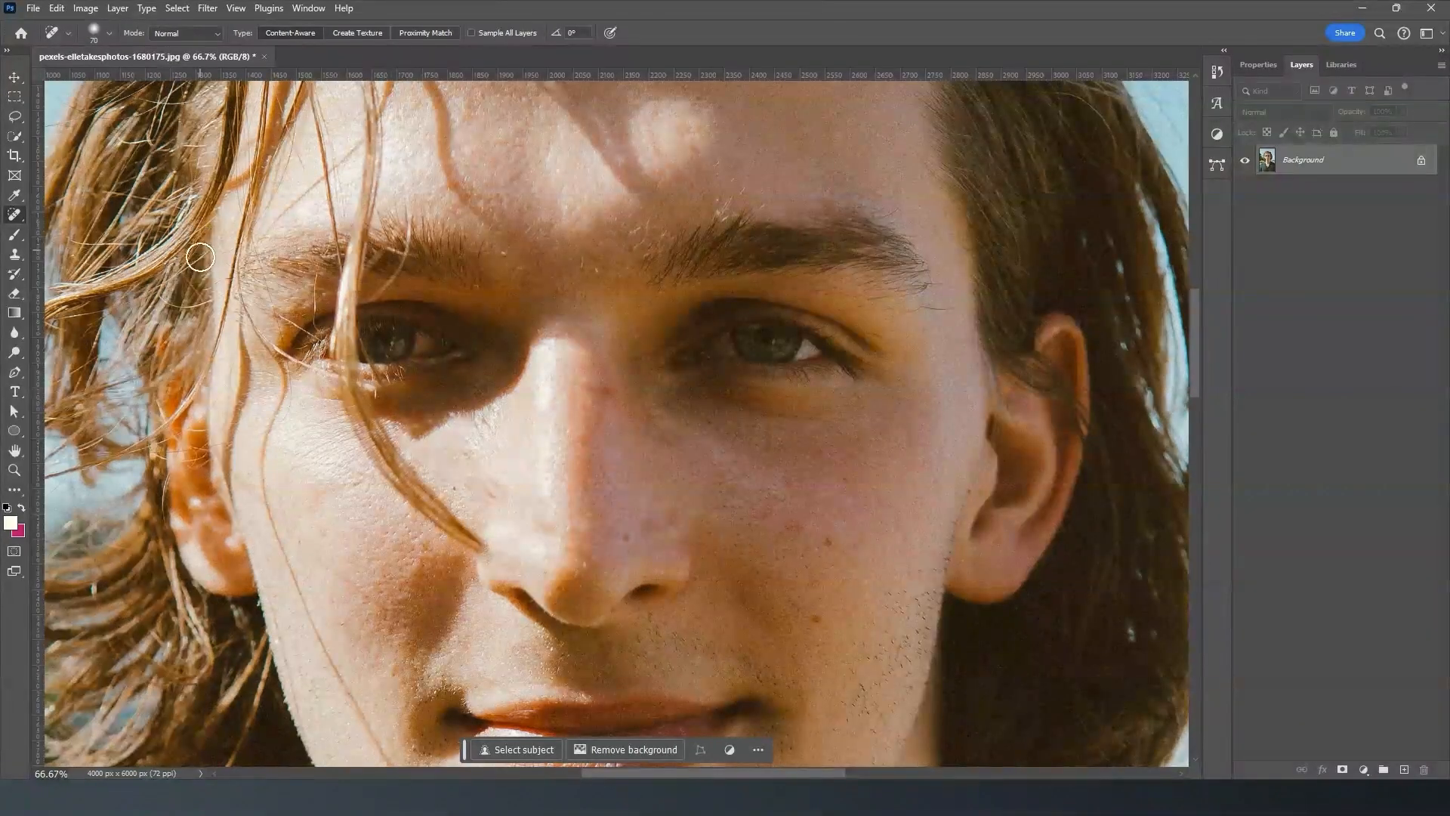
- Switch to the Healing Brush and try it on the skin below the eye without defining a source point
right_click(18, 219)
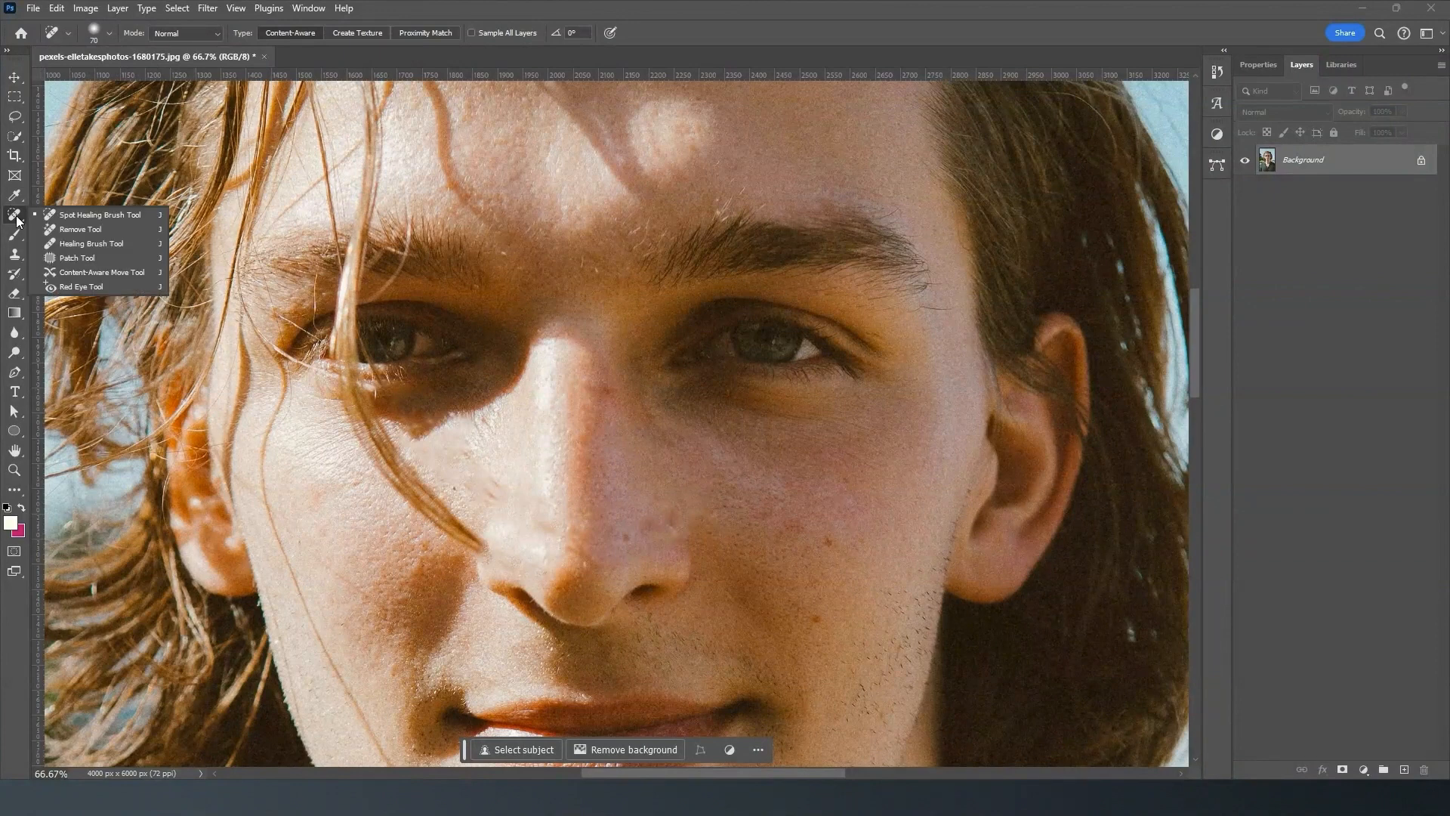
click(102, 230)
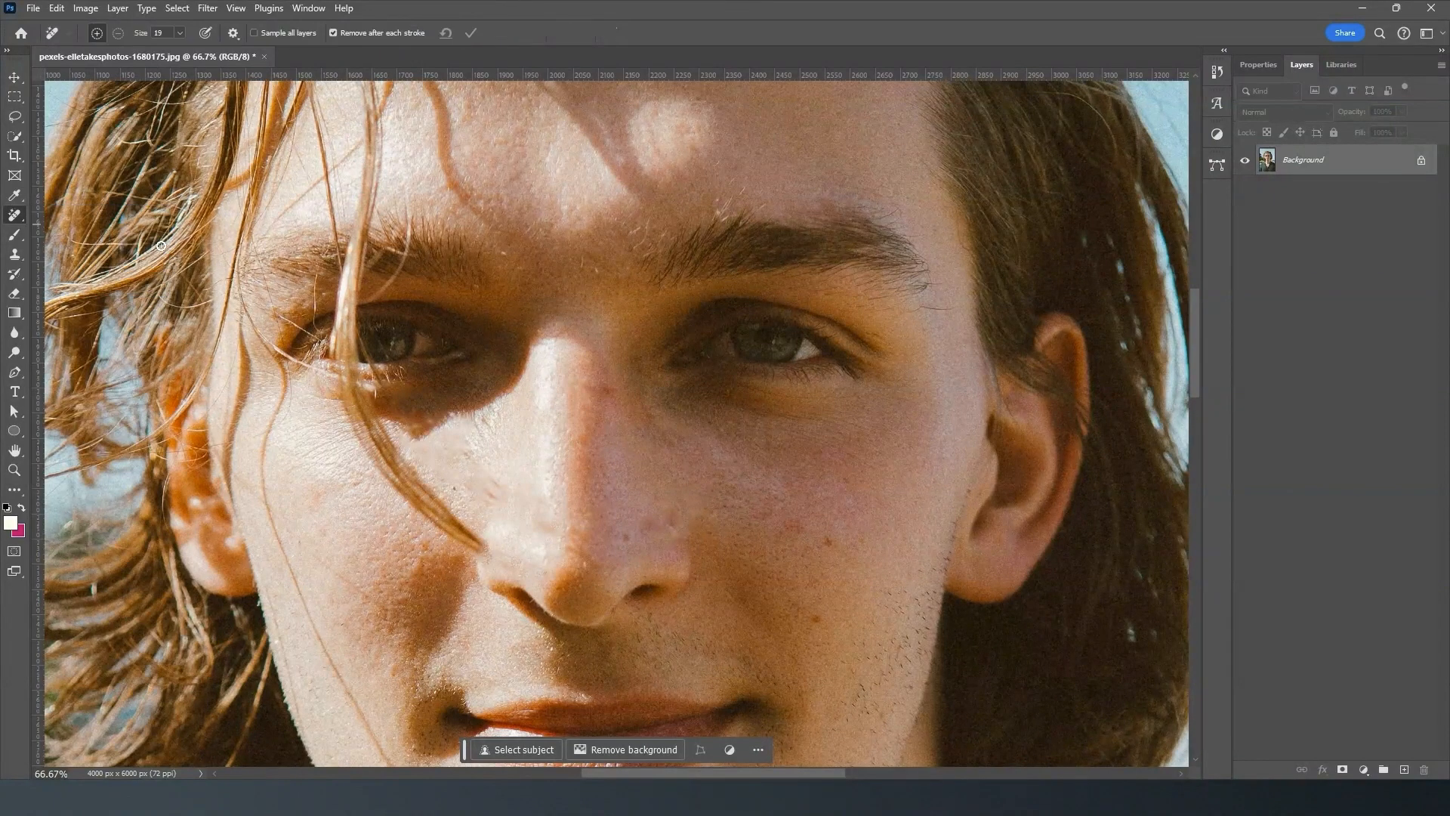
right_click(14, 215)
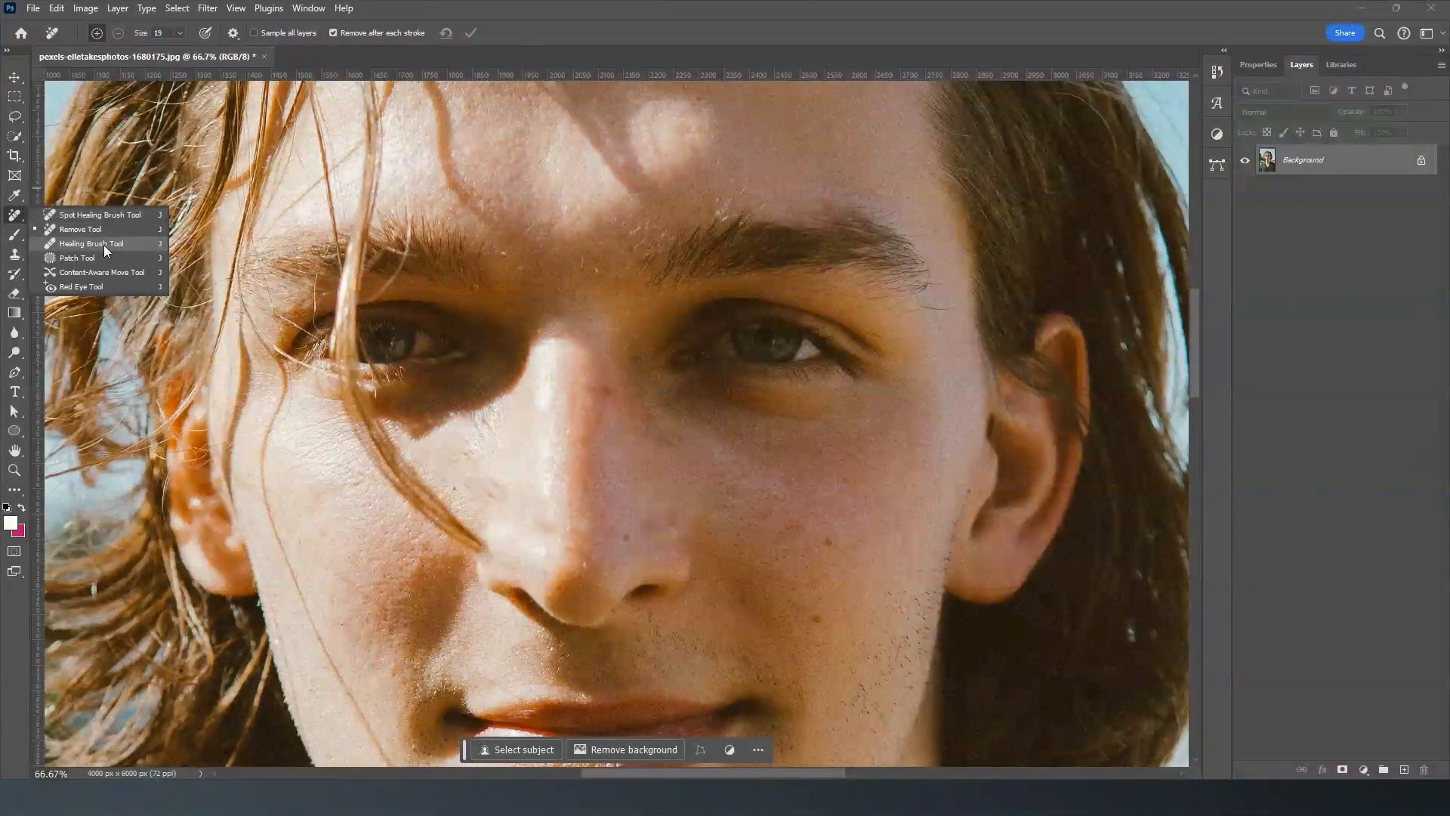
click(103, 244)
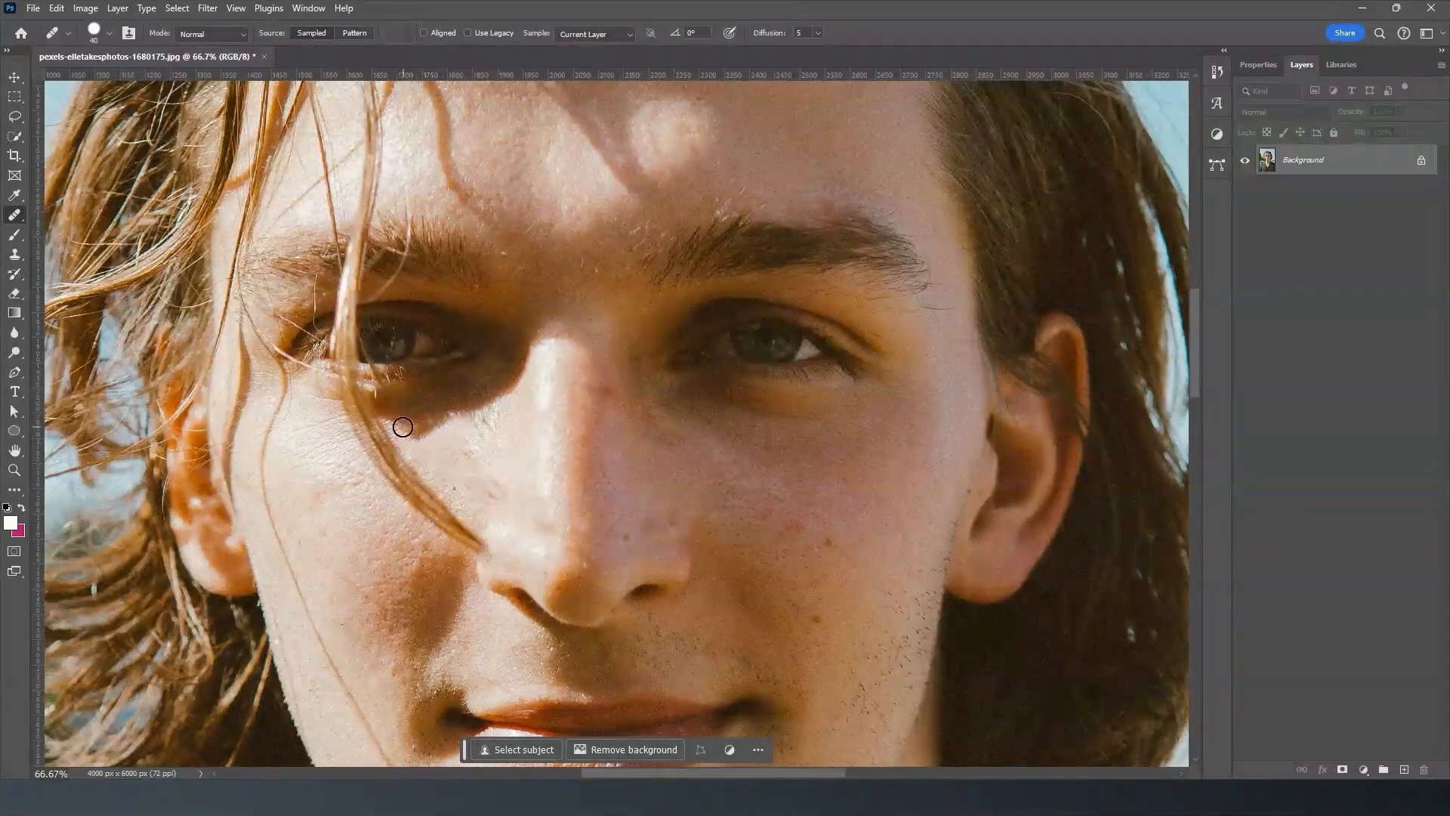
click(404, 431)
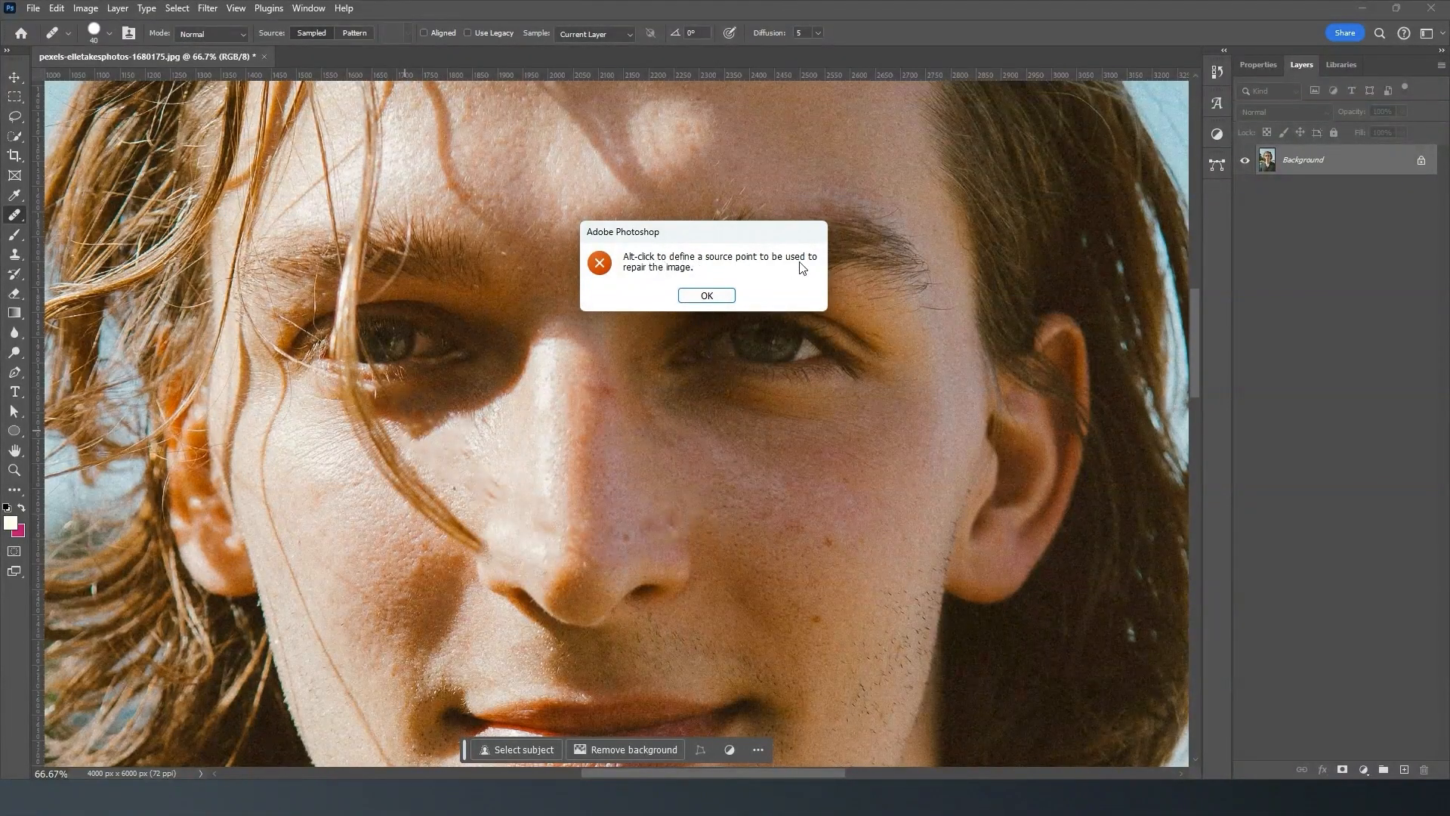
click(706, 295)
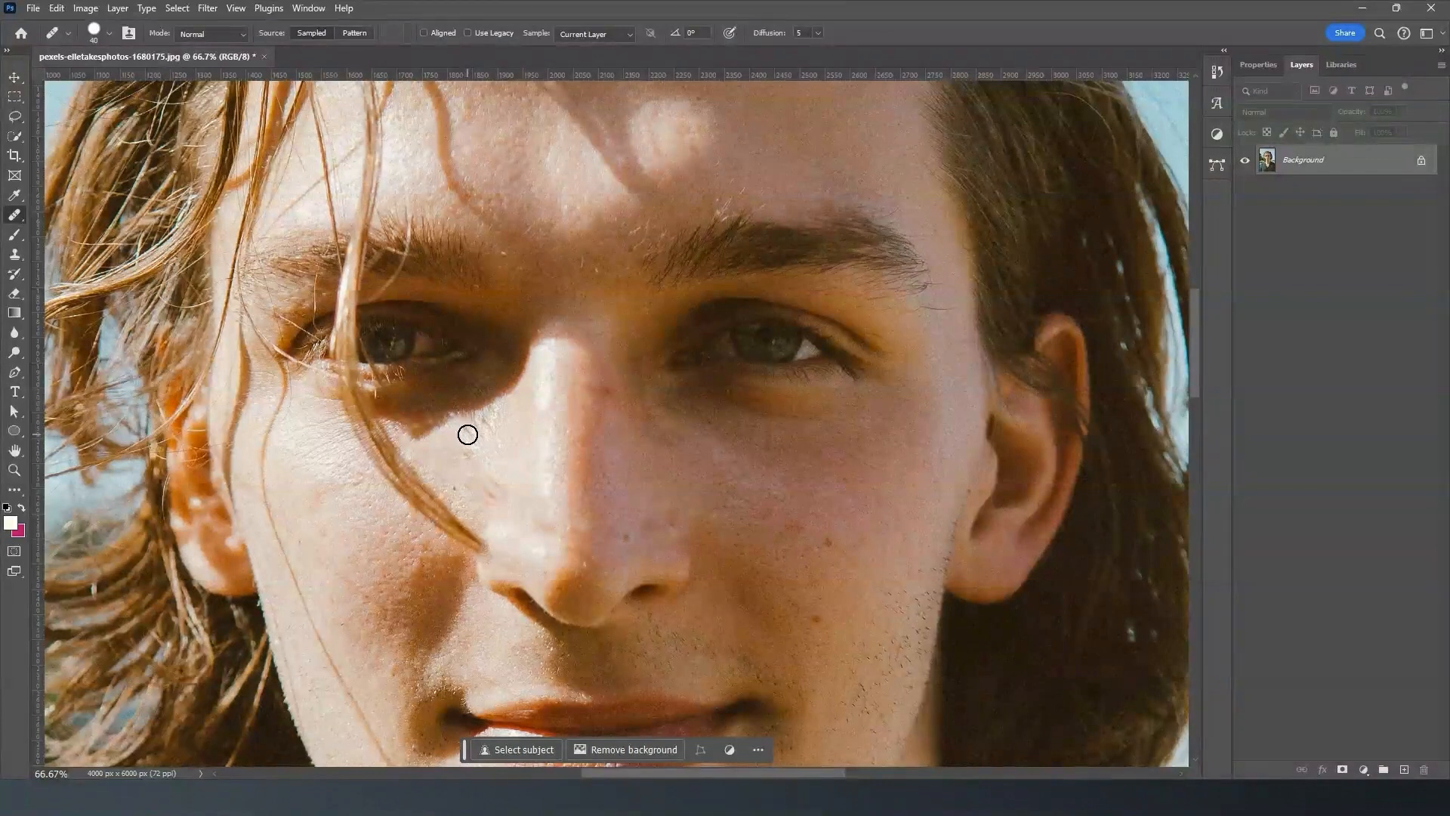
- Heal the uneven cheek skin beside the nose with sampled skin, and cover the lower end of the thick hair strand
mouse_move(464, 443)
mouse_down()
mouse_move(438, 464)
mouse_move(460, 437)
mouse_move(420, 460)
mouse_move(485, 428)
mouse_move(420, 456)
mouse_move(484, 437)
mouse_move(468, 429)
mouse_move(451, 476)
mouse_move(484, 424)
mouse_move(439, 462)
mouse_move(420, 455)
mouse_move(481, 462)
mouse_up()
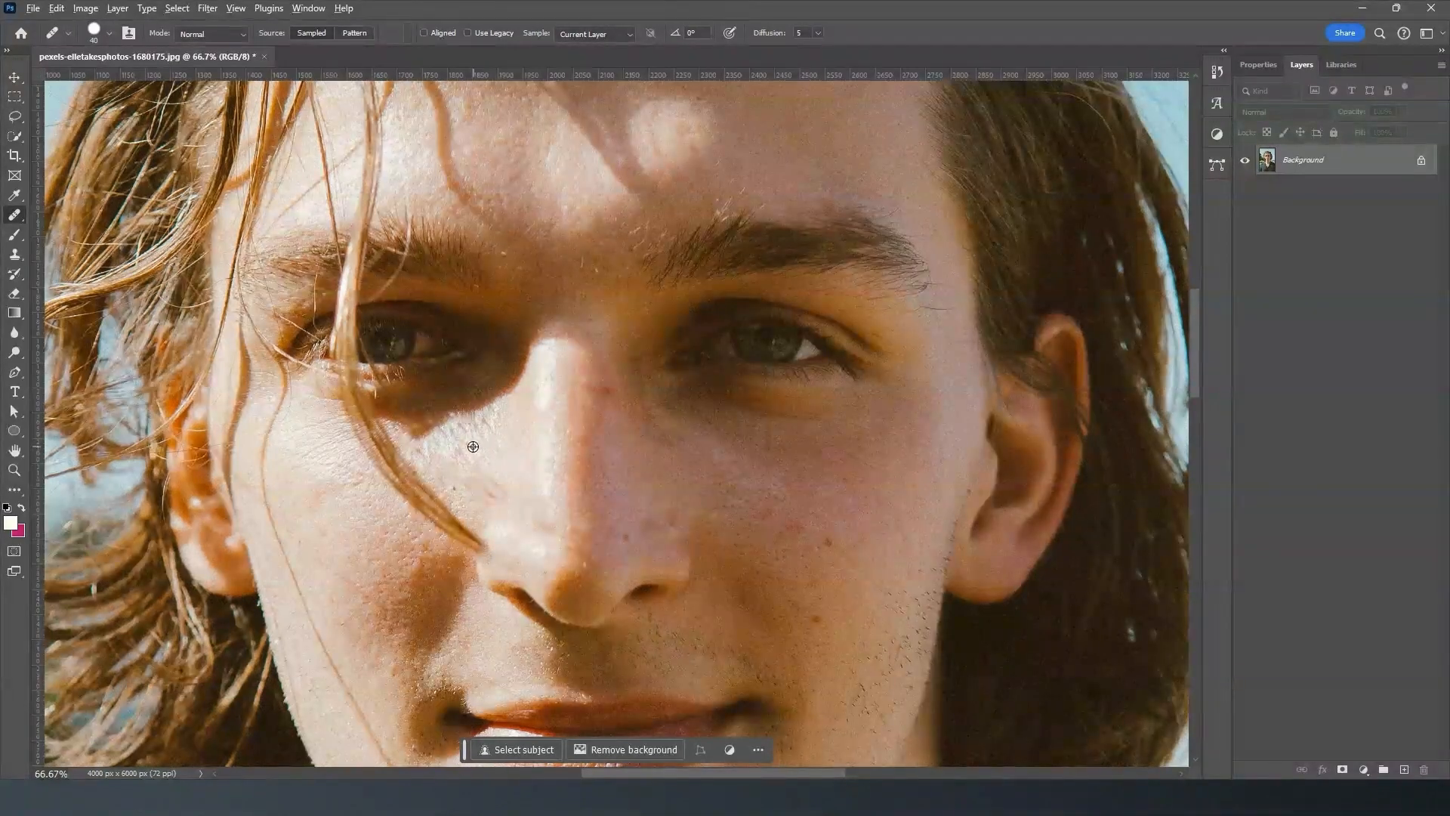
drag(475, 466, 473, 481)
mouse_move(446, 467)
mouse_down()
mouse_move(453, 489)
mouse_move(488, 475)
mouse_up()
drag(463, 412, 463, 425)
drag(485, 465, 479, 493)
alt+click(454, 400)
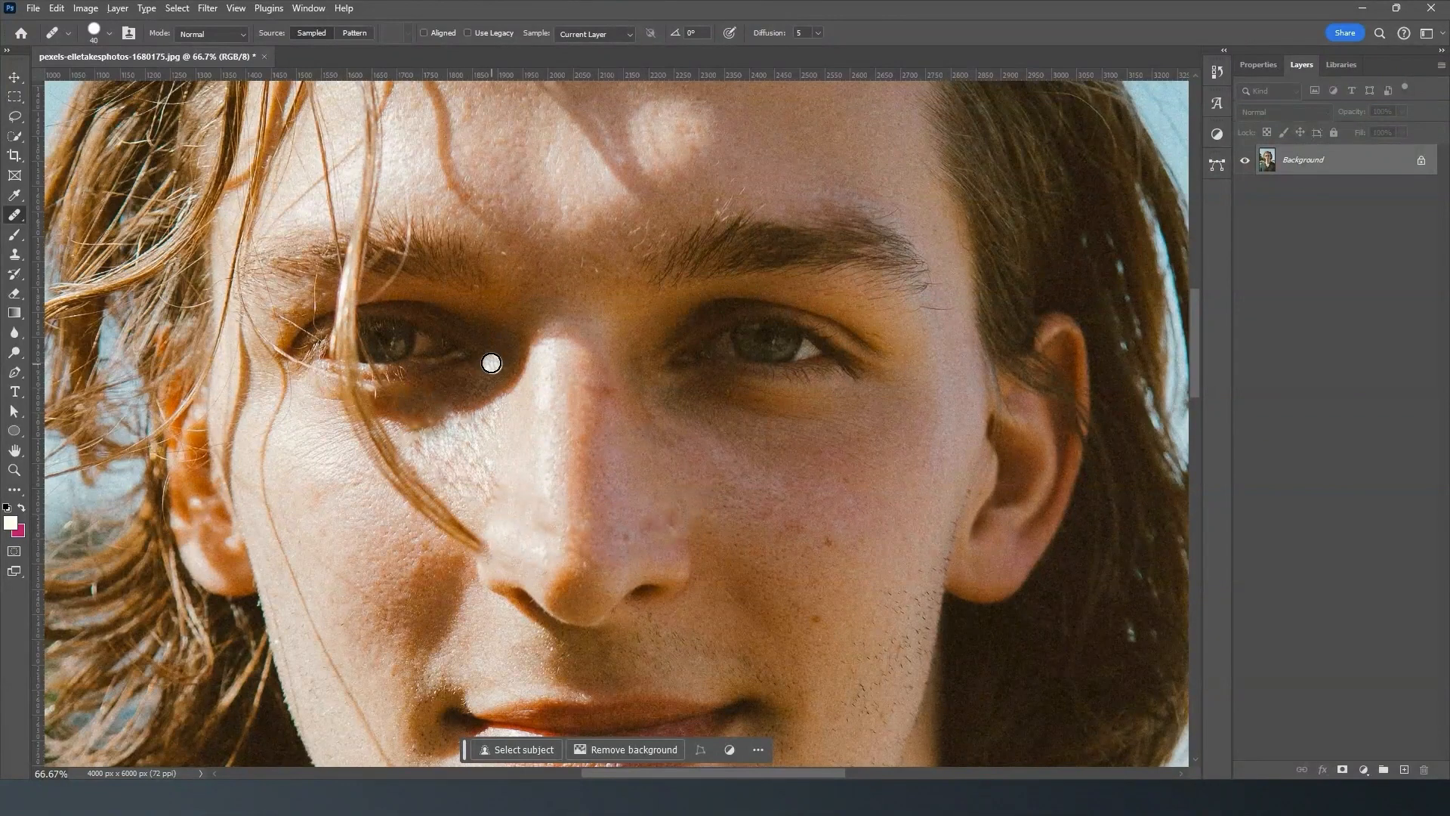
alt+click(409, 523)
mouse_move(421, 512)
mouse_down()
mouse_move(433, 500)
mouse_move(424, 538)
mouse_move(449, 503)
mouse_move(420, 537)
mouse_up()
- Switch back to the Spot Healing Brush and remove the rest of the hair strand on the cheek beside the nose
right_click(15, 215)
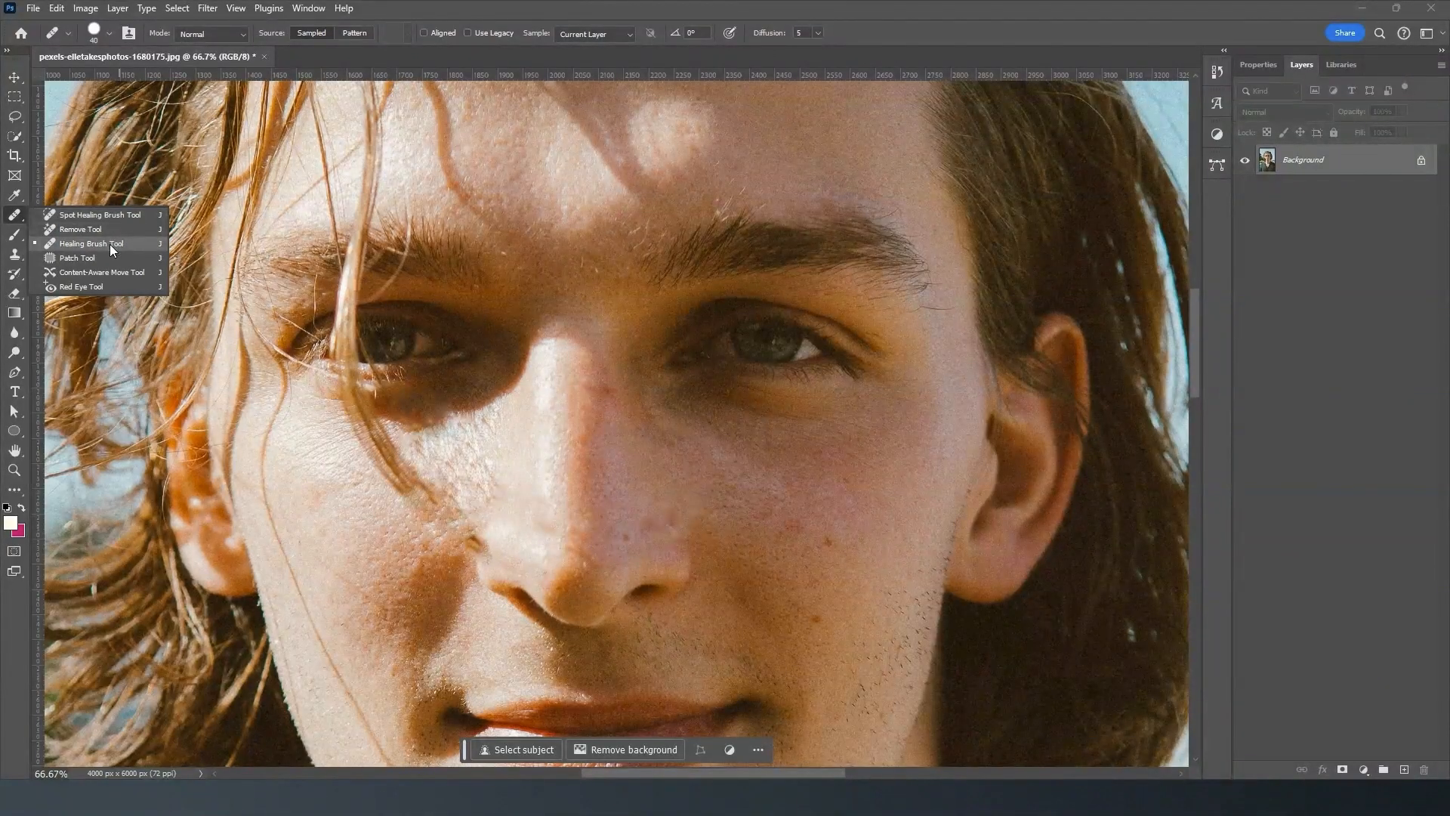
key(ctrl+minus)
key(ctrl+minus)
key(ctrl+minus)
key(ctrl+minus)
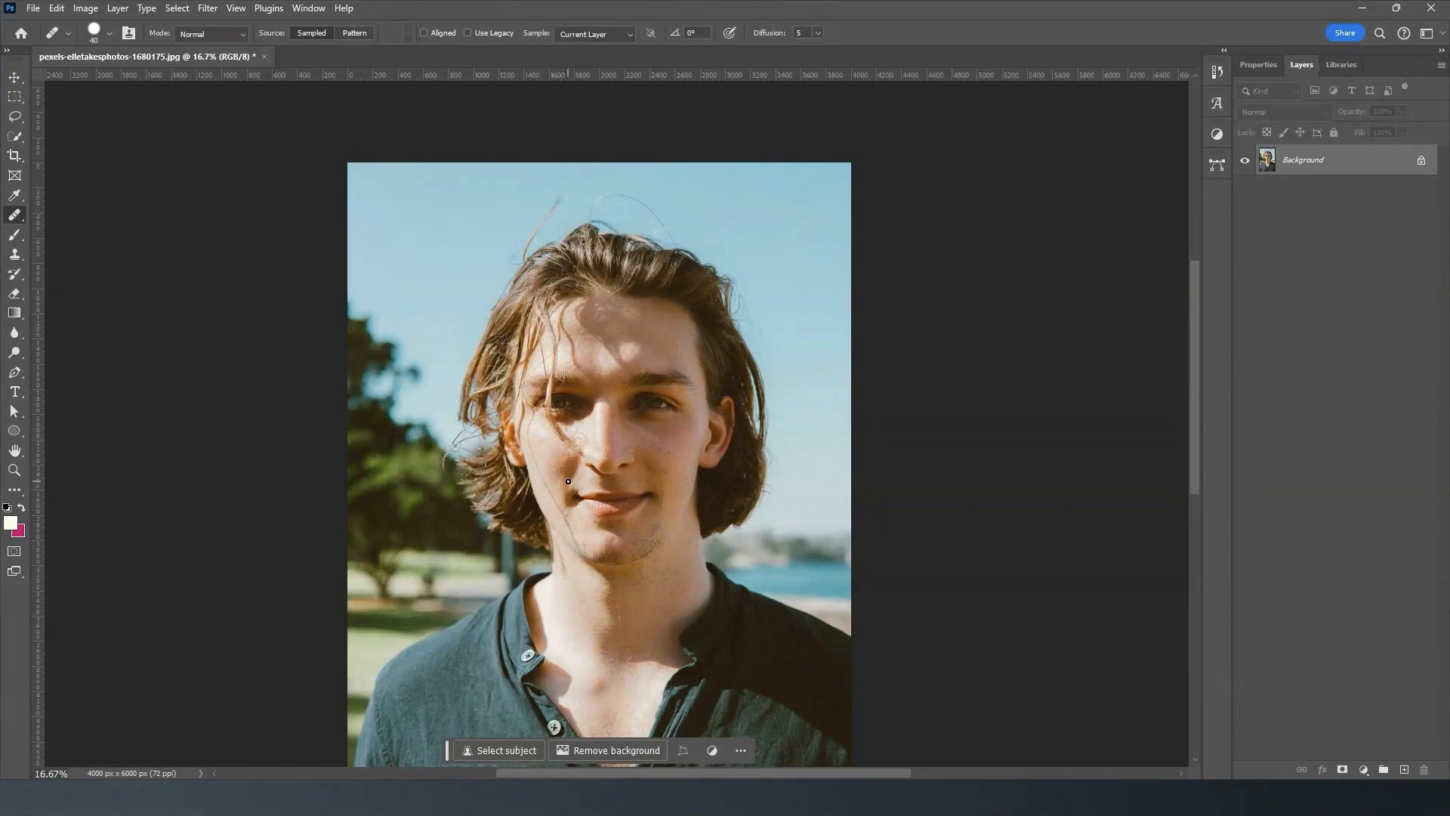
scroll(569, 481, up, 3)
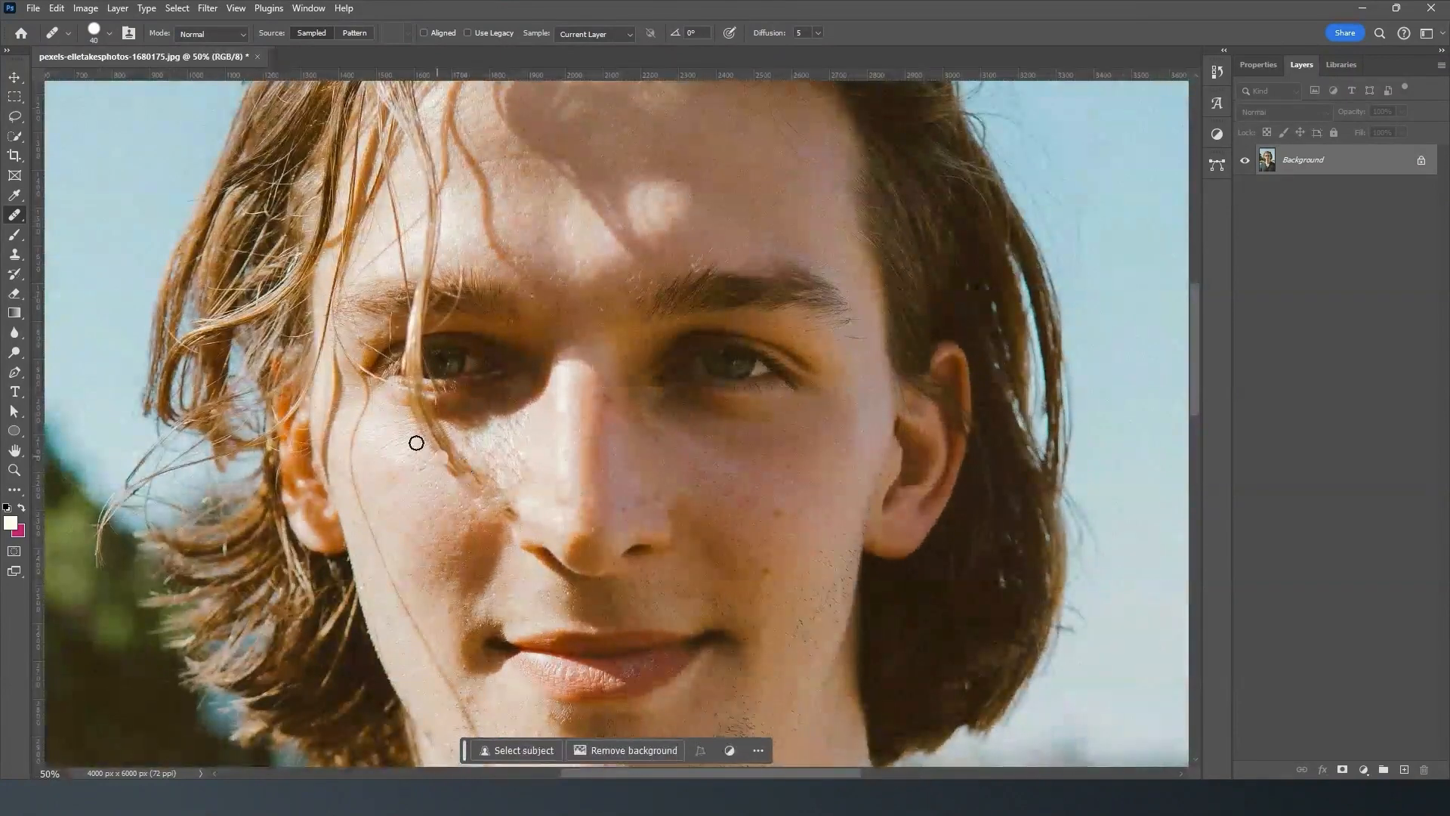
right_click(14, 214)
click(117, 213)
mouse_move(482, 469)
mouse_down()
mouse_move(468, 508)
mouse_move(492, 512)
mouse_move(500, 482)
mouse_up()
click(506, 510)
click(519, 521)
mouse_move(469, 454)
mouse_down()
mouse_move(429, 476)
mouse_move(428, 434)
mouse_move(471, 476)
mouse_move(415, 428)
mouse_move(472, 475)
mouse_move(400, 428)
mouse_move(473, 512)
mouse_up()
- Smooth the marks under the shadowed eye and beside the nose with the Healing Brush, enlarging it to 50
right_click(15, 214)
click(84, 246)
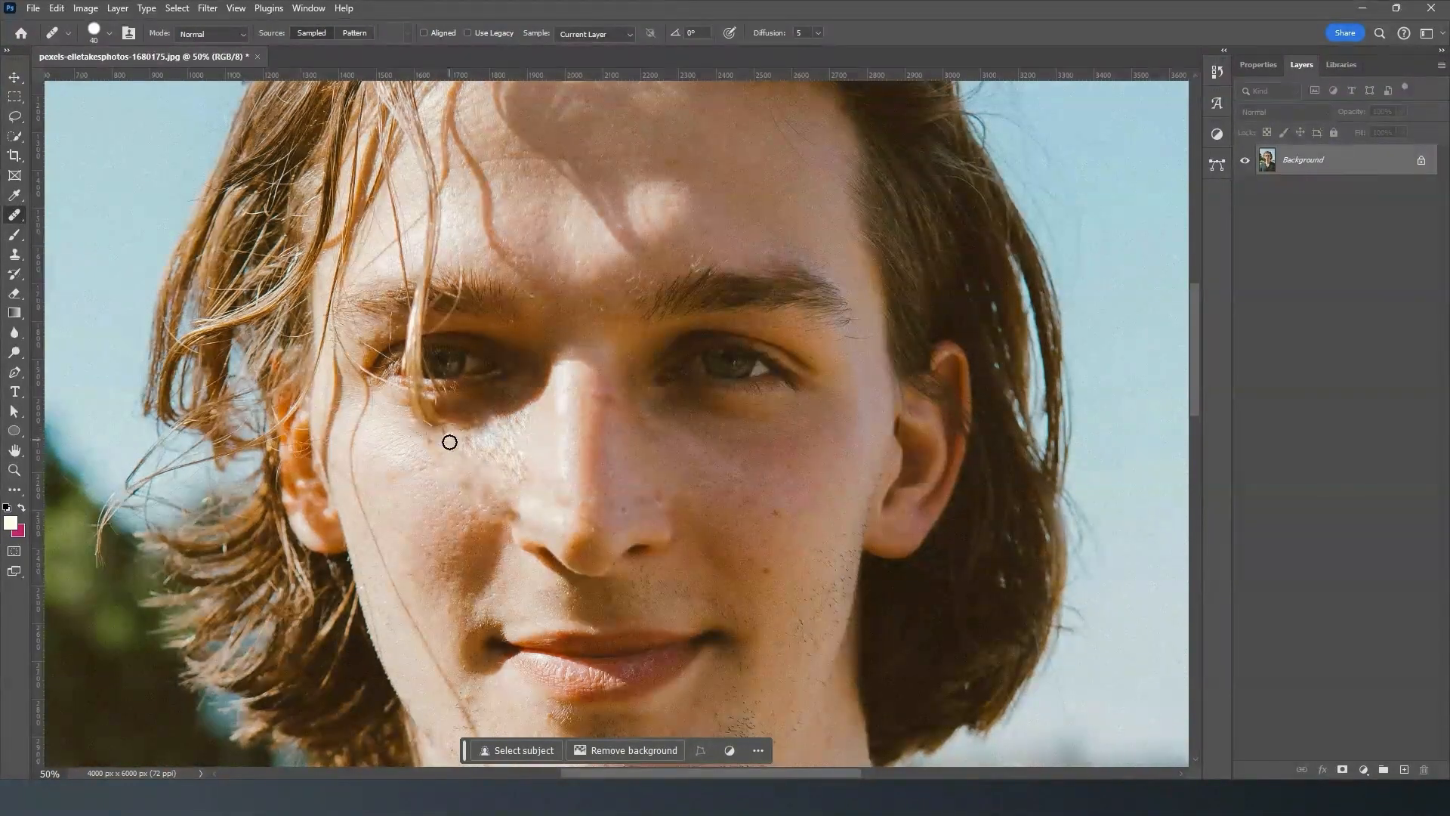
alt+click(415, 431)
mouse_move(408, 408)
mouse_down()
mouse_move(463, 425)
mouse_move(391, 410)
mouse_move(423, 395)
mouse_move(396, 379)
mouse_move(419, 406)
mouse_up()
alt+click(391, 410)
alt+click(390, 409)
alt+click(414, 404)
alt+click(440, 415)
alt+click(456, 410)
key(])
alt+click(517, 403)
drag(515, 431, 510, 439)
- Review the retouched face in the context of the whole portrait
key(ctrl+minus)
key(ctrl+minus)
key(ctrl+minus)
key(ctrl+minus)
key(ctrl+minus)
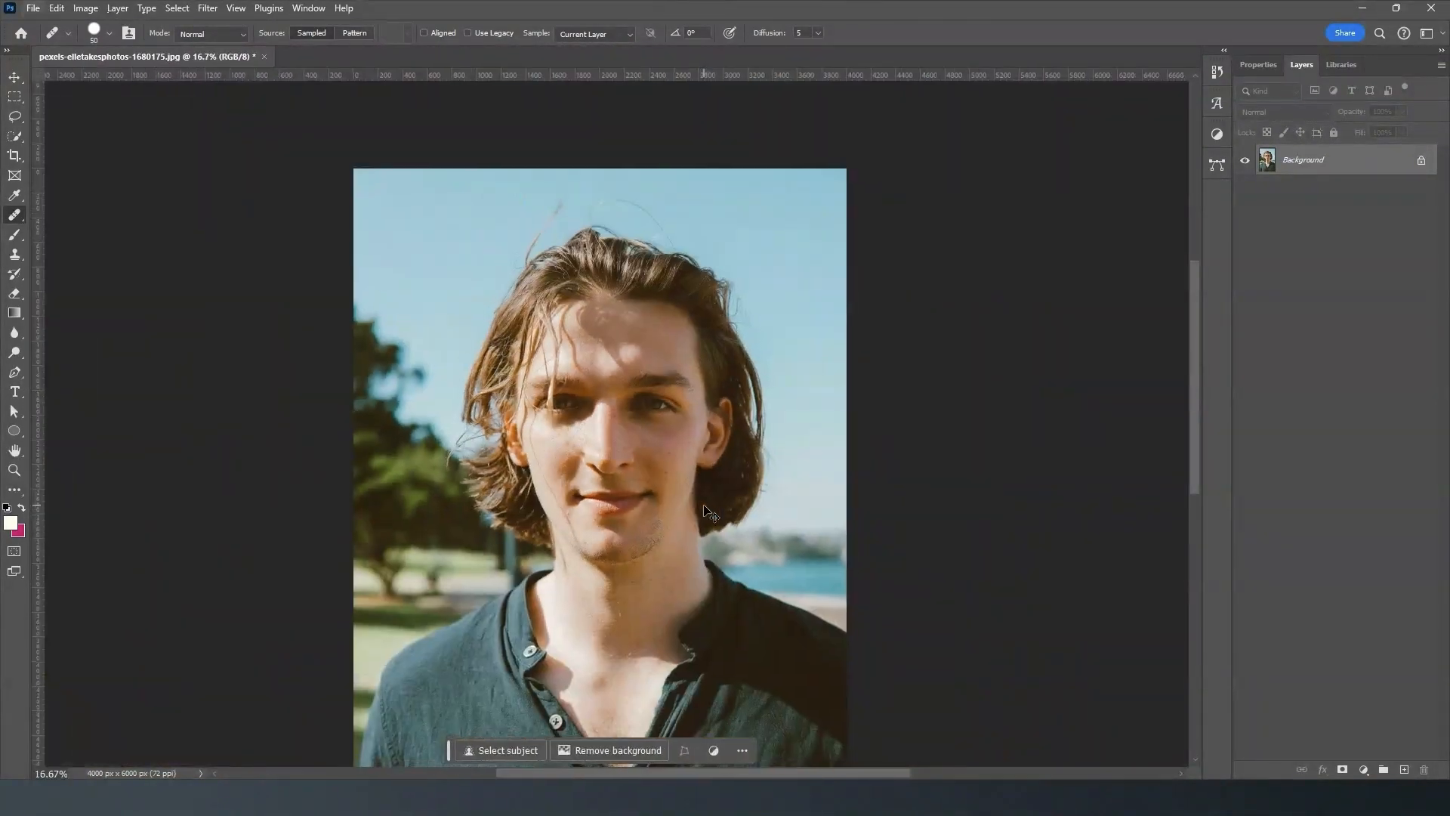
key(ctrl+plus)
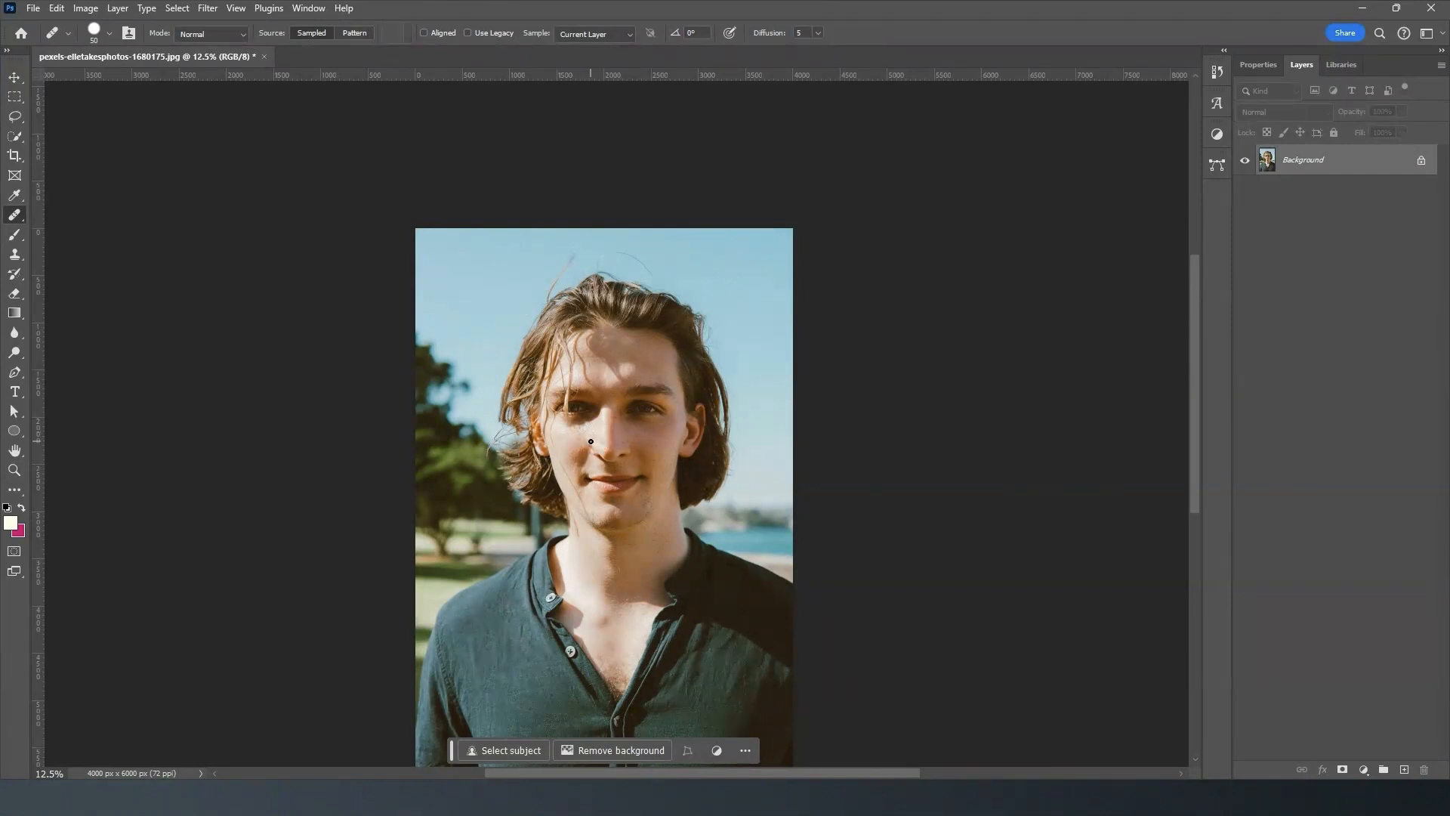
right_click(15, 217)
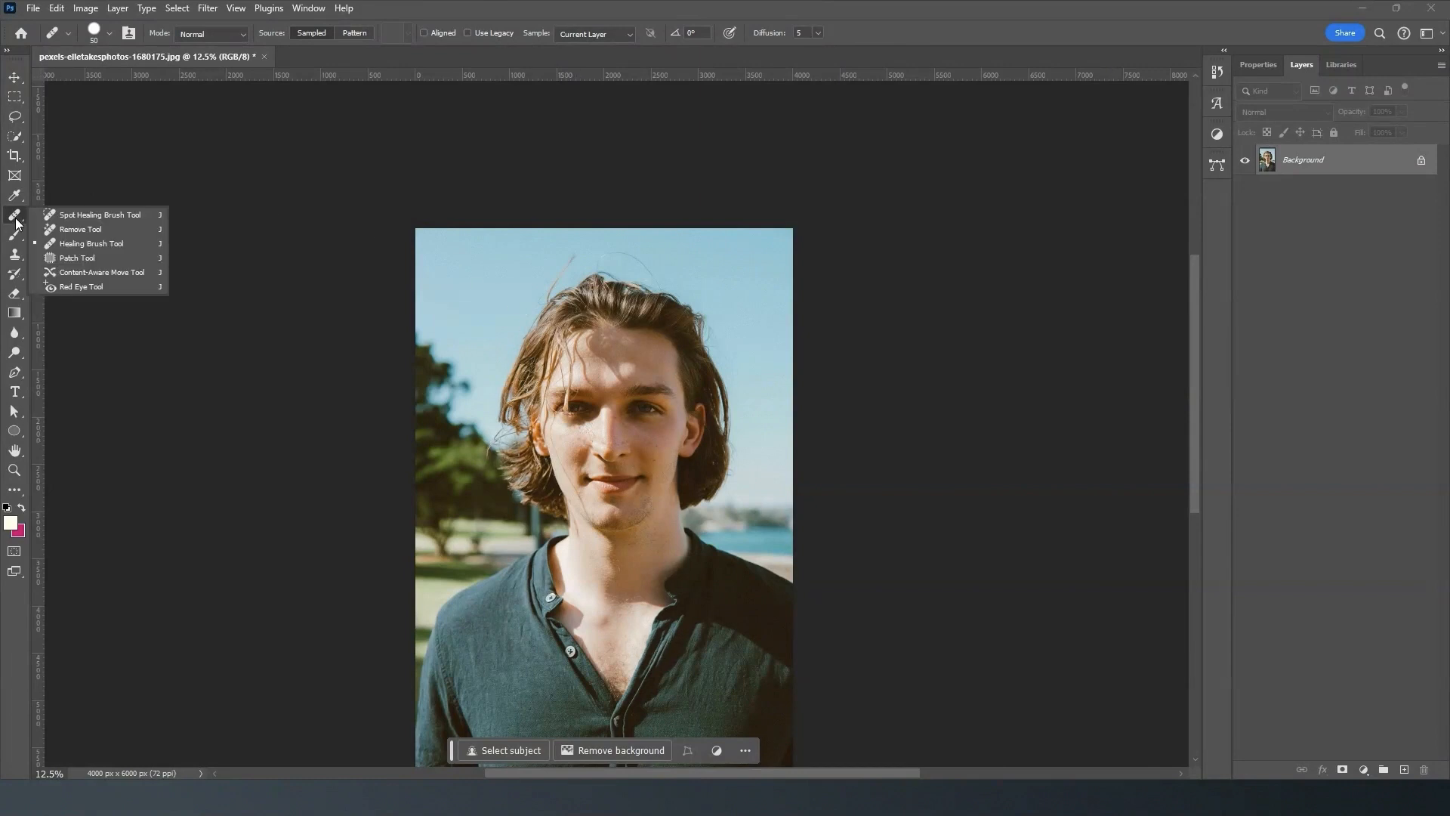
click(117, 214)
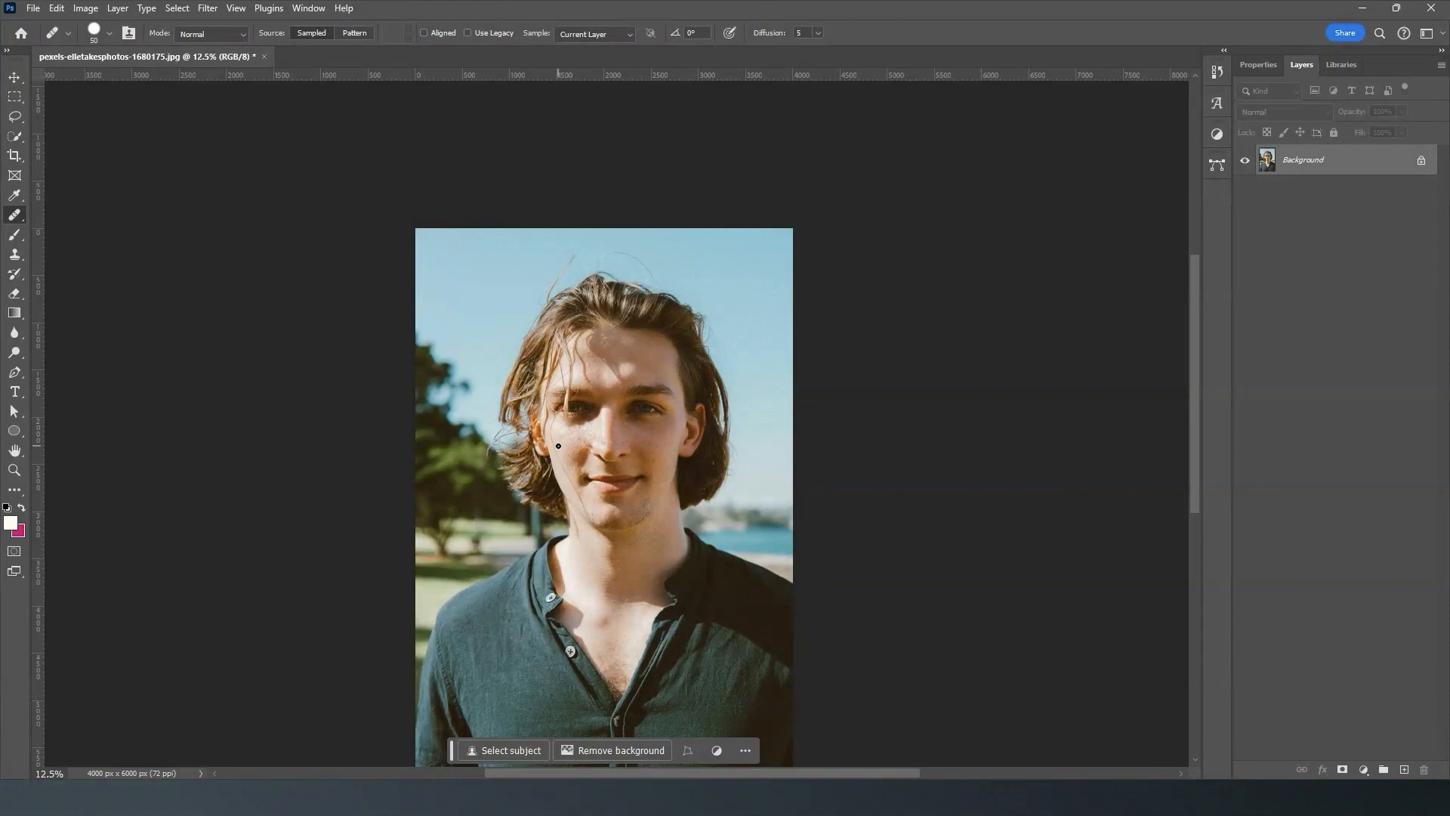
alt+click(592, 449)
drag(1195, 367, 1195, 399)
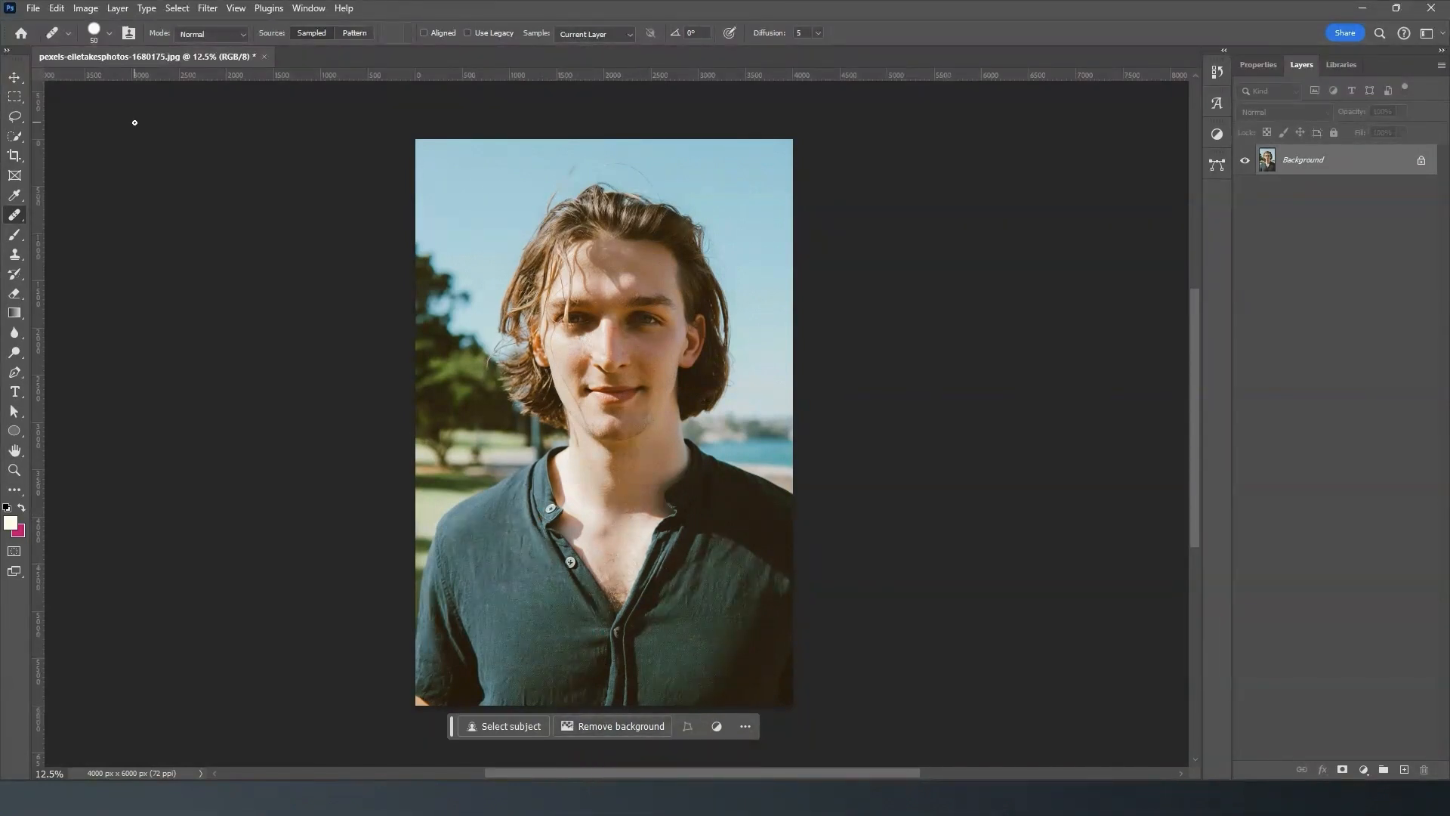
- Activate the Quick Selection Tool and select the man with Select Subject
click(178, 9)
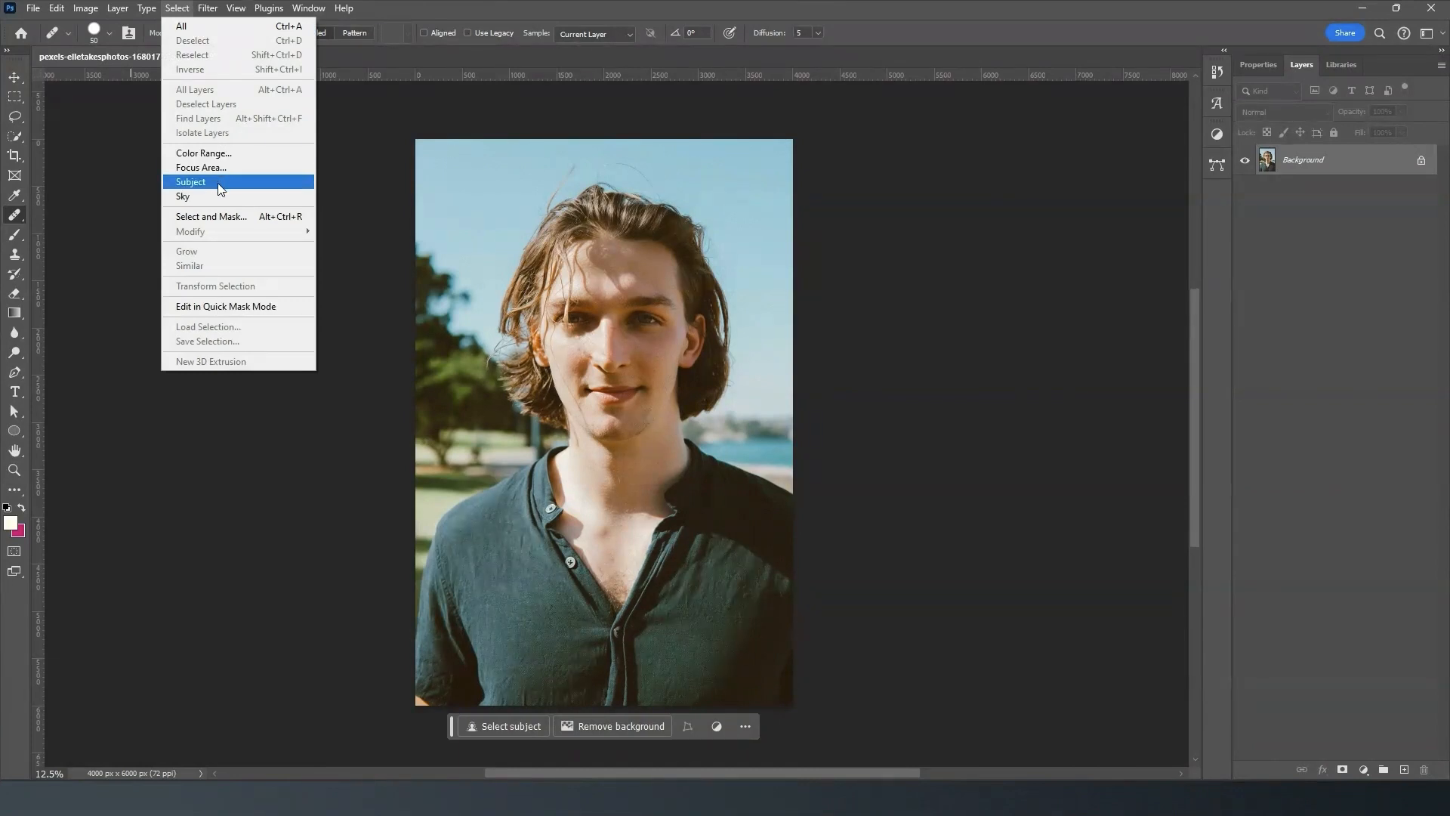
click(71, 140)
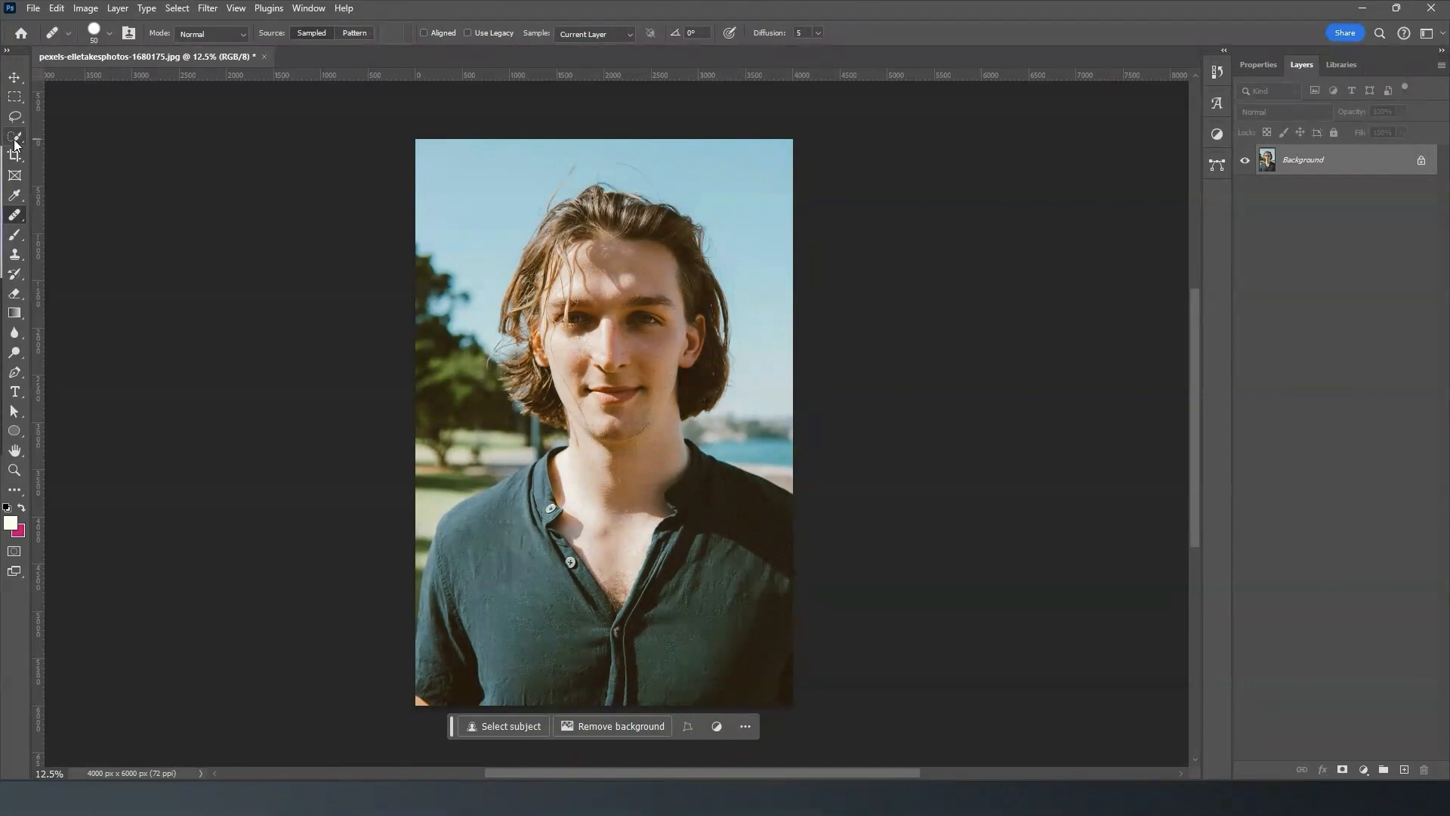
click(15, 144)
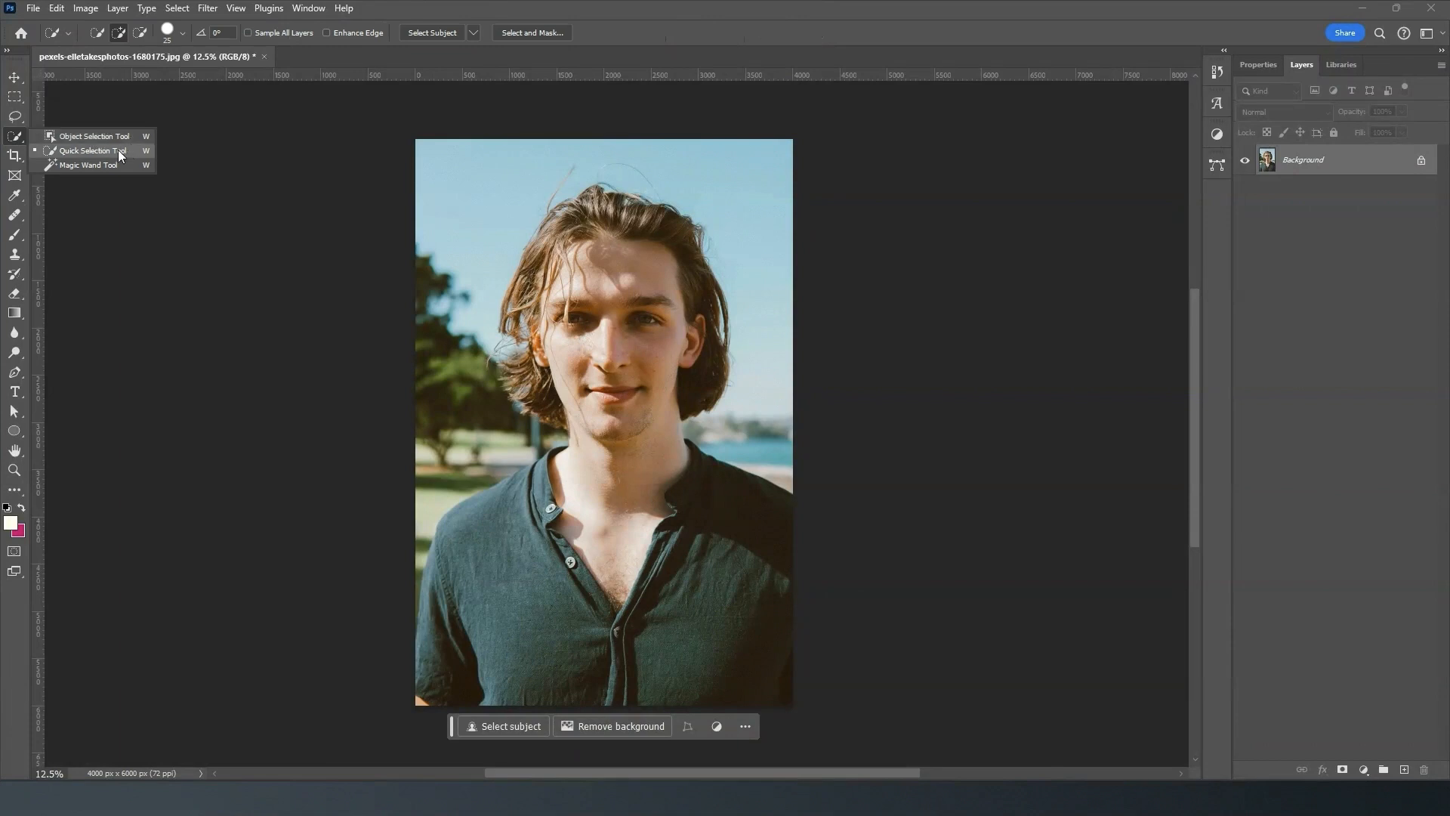
click(89, 155)
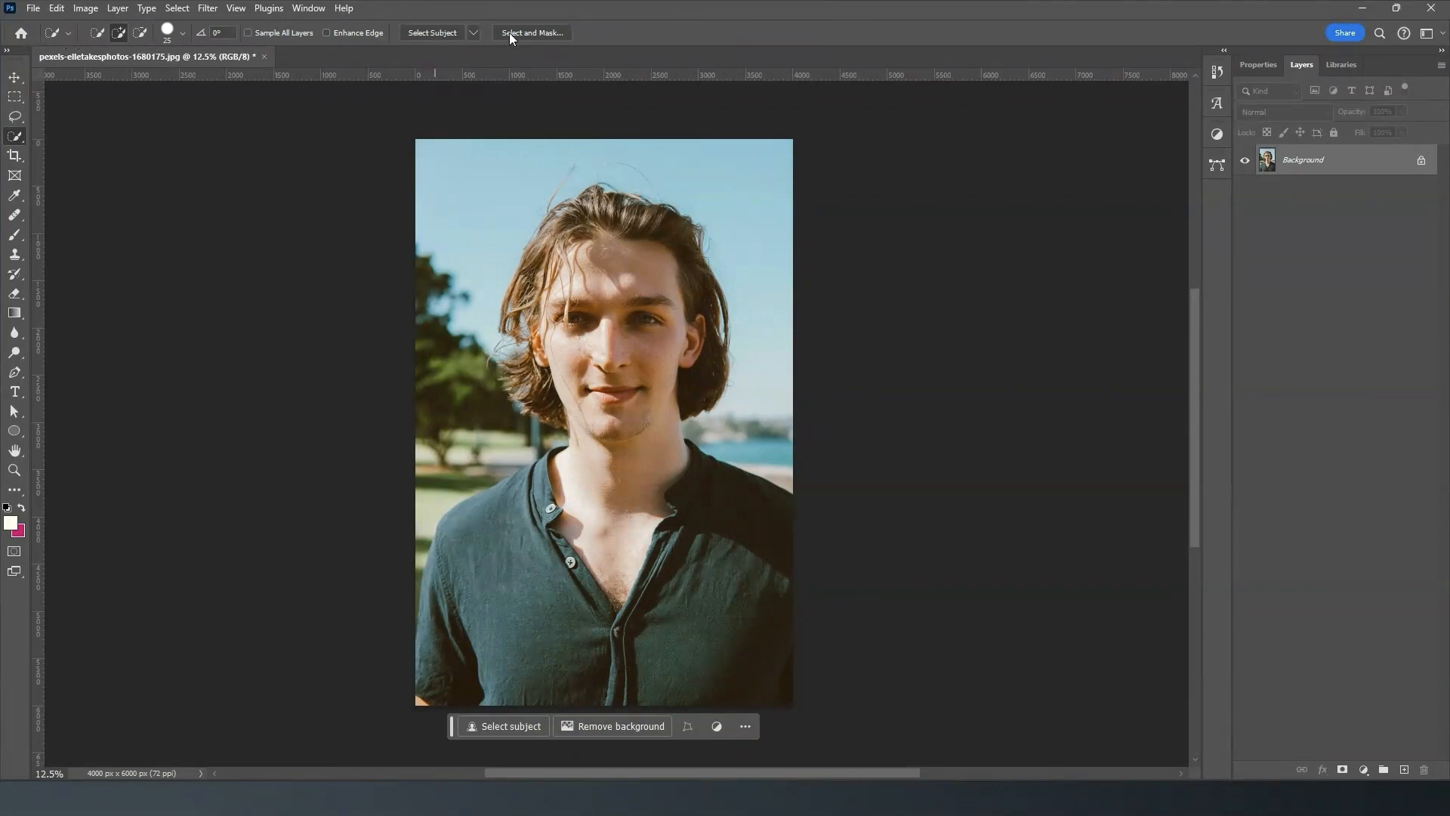
click(425, 34)
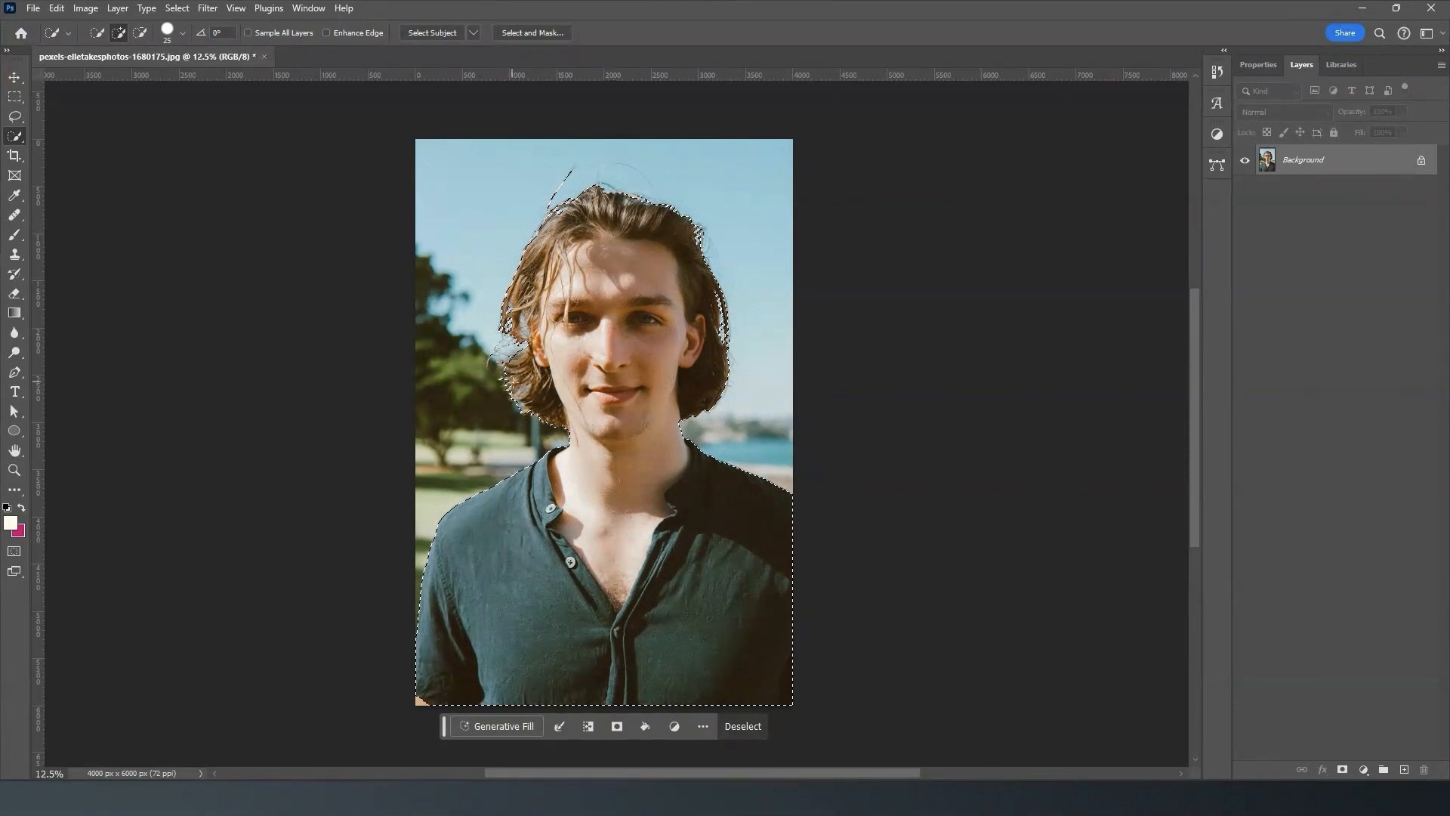
- Open the selection in Select and Mask and apply Refine Hair to its edges
click(531, 33)
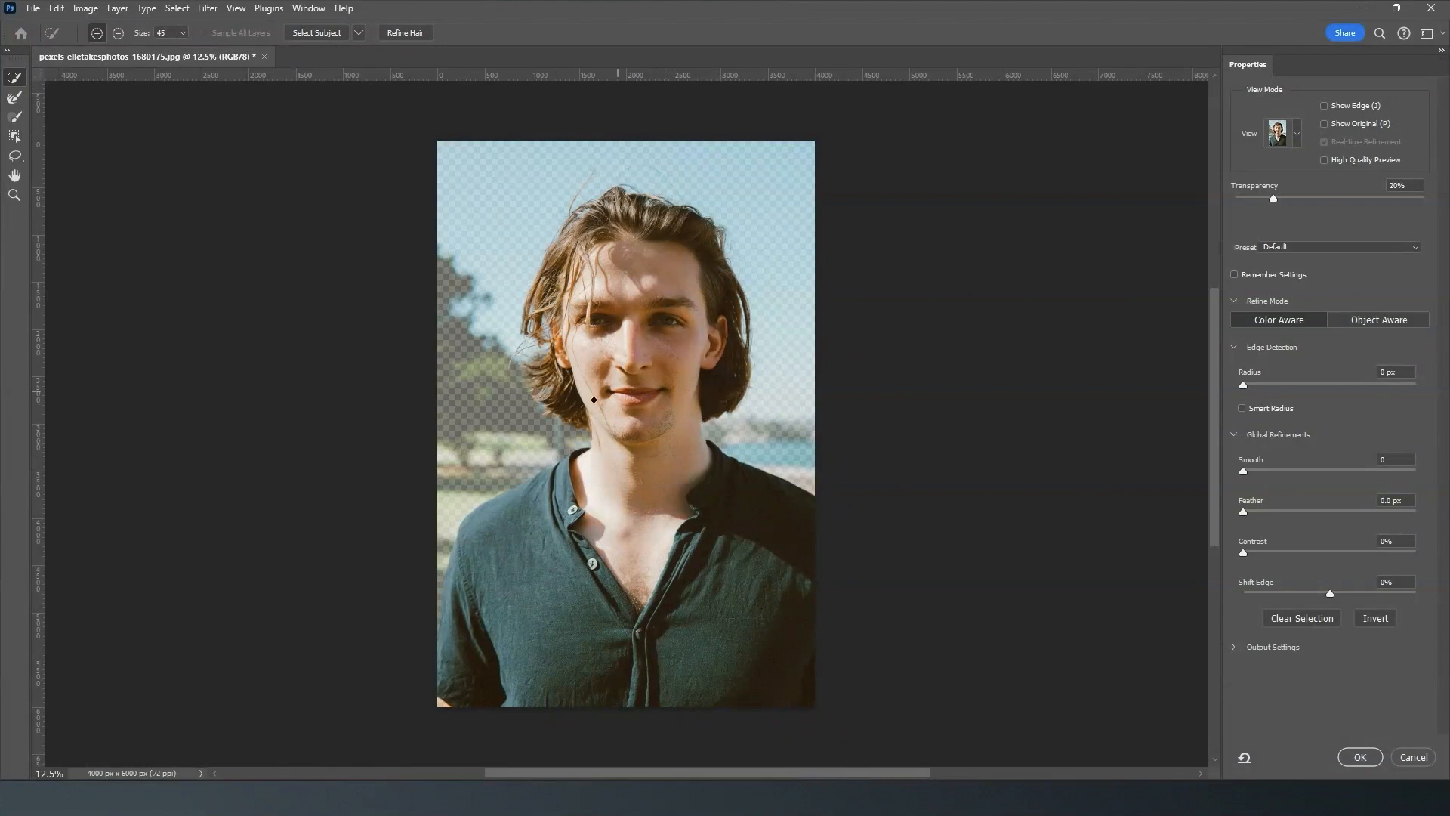
click(401, 33)
key(ctrl+plus)
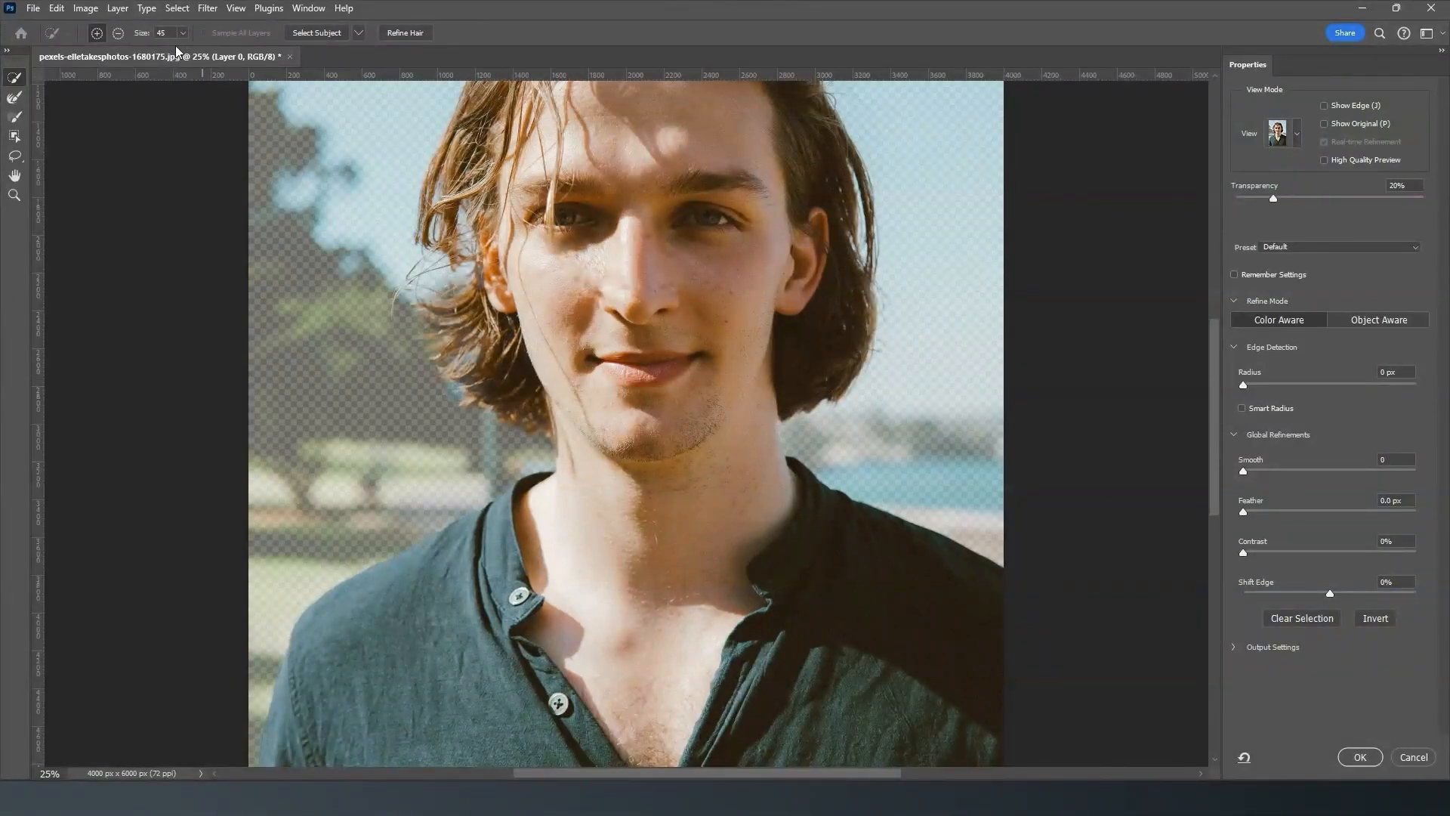
- Set the selection brush to subtract and paint out the background beside the lower hair, checking the selection along the shirt
click(115, 35)
drag(460, 384, 443, 402)
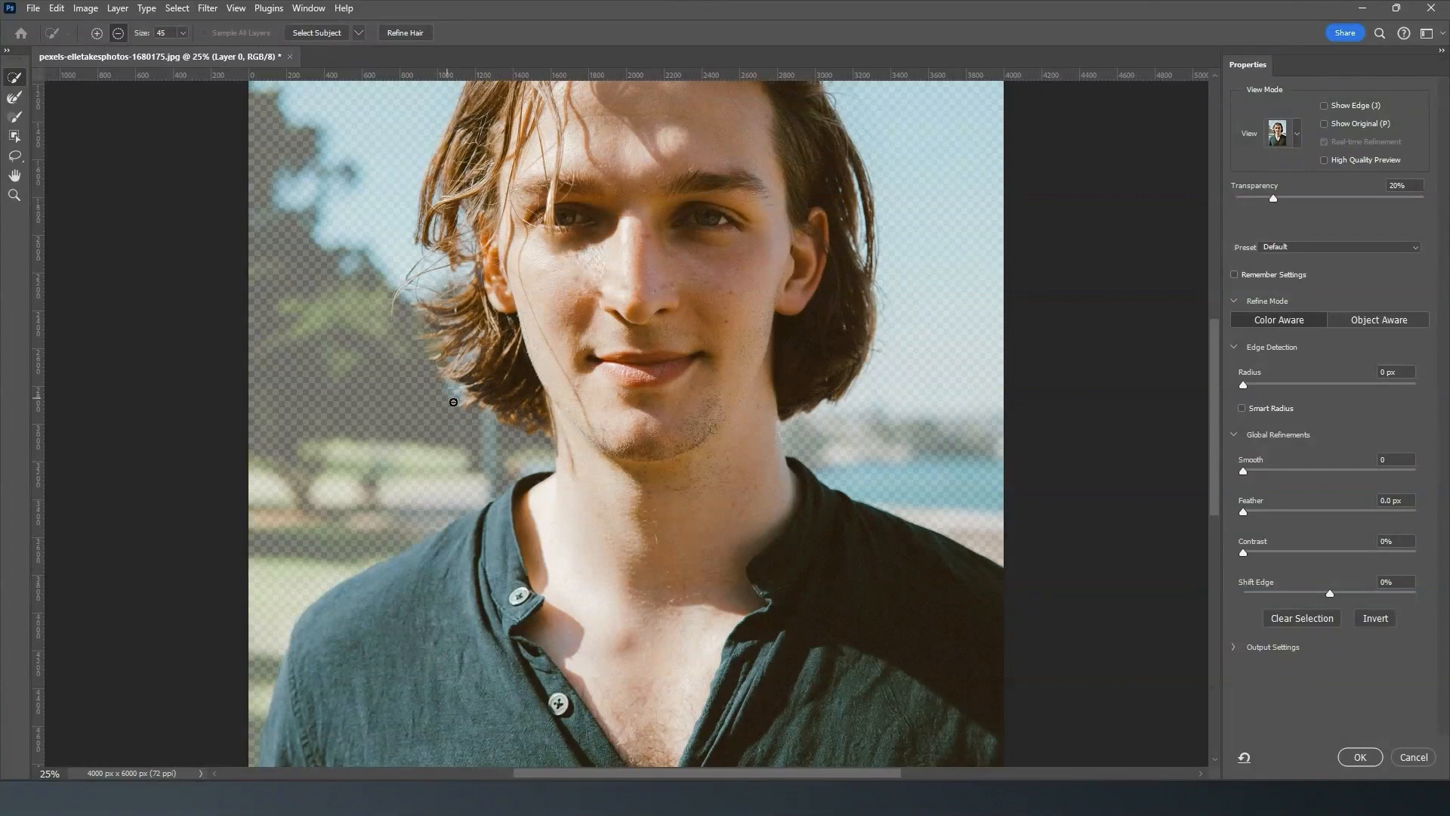
drag(1213, 422, 1216, 469)
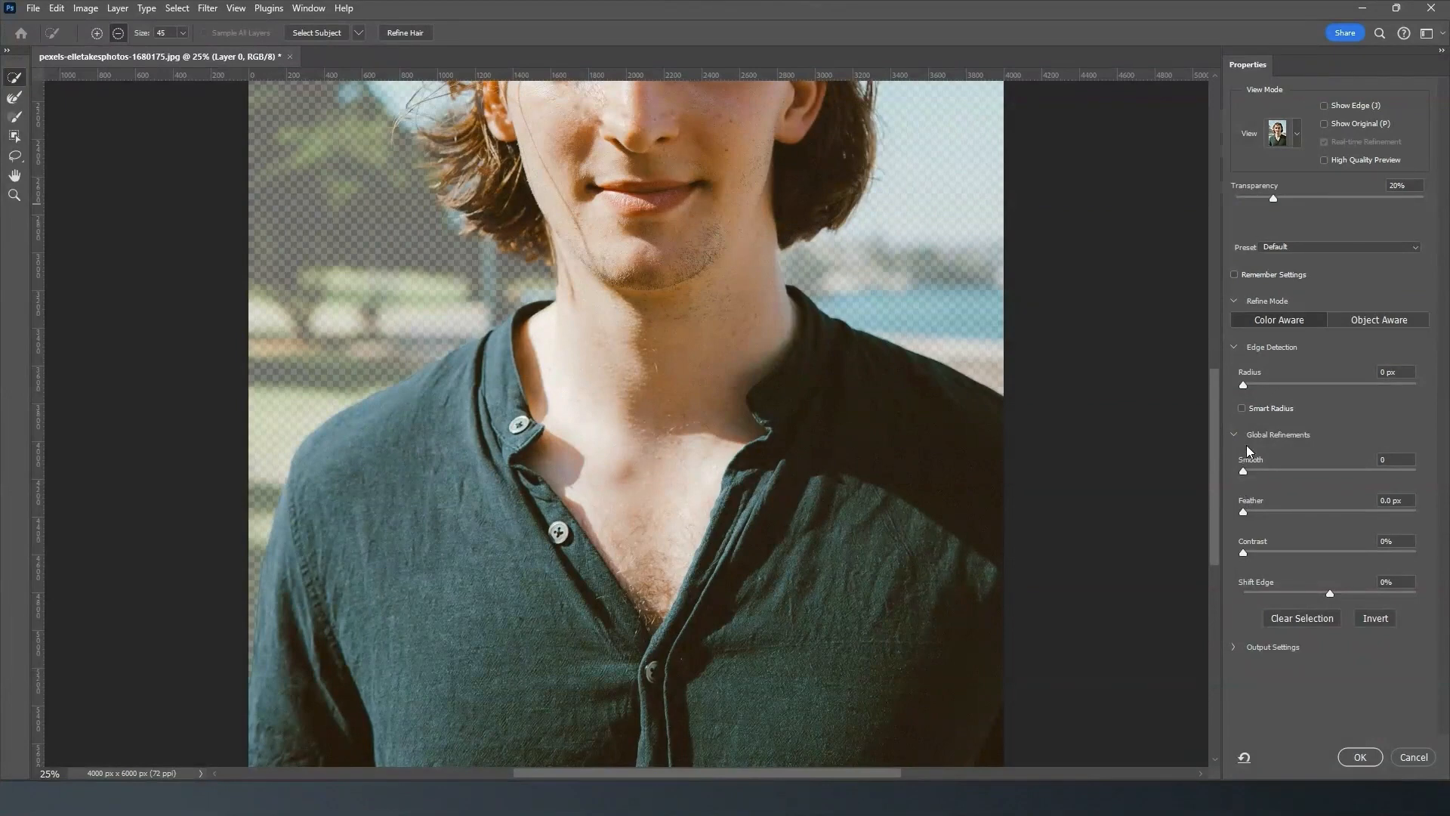
scroll(266, 563, down, 5)
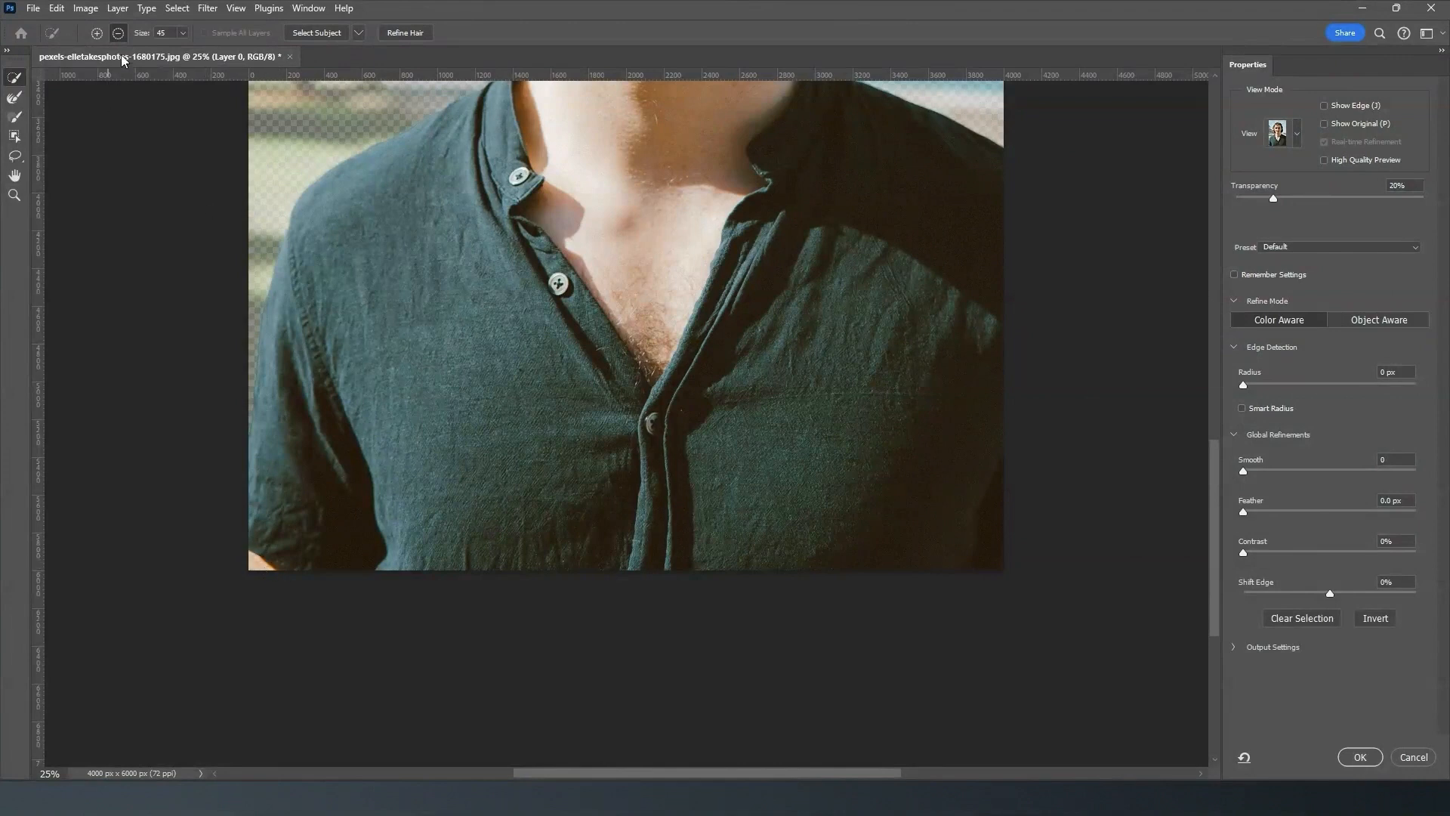
- Set the selection brush to add, paint in the lower sleeve corner at the image edge, and accept the refined selection
click(95, 34)
drag(251, 550, 272, 581)
click(1360, 757)
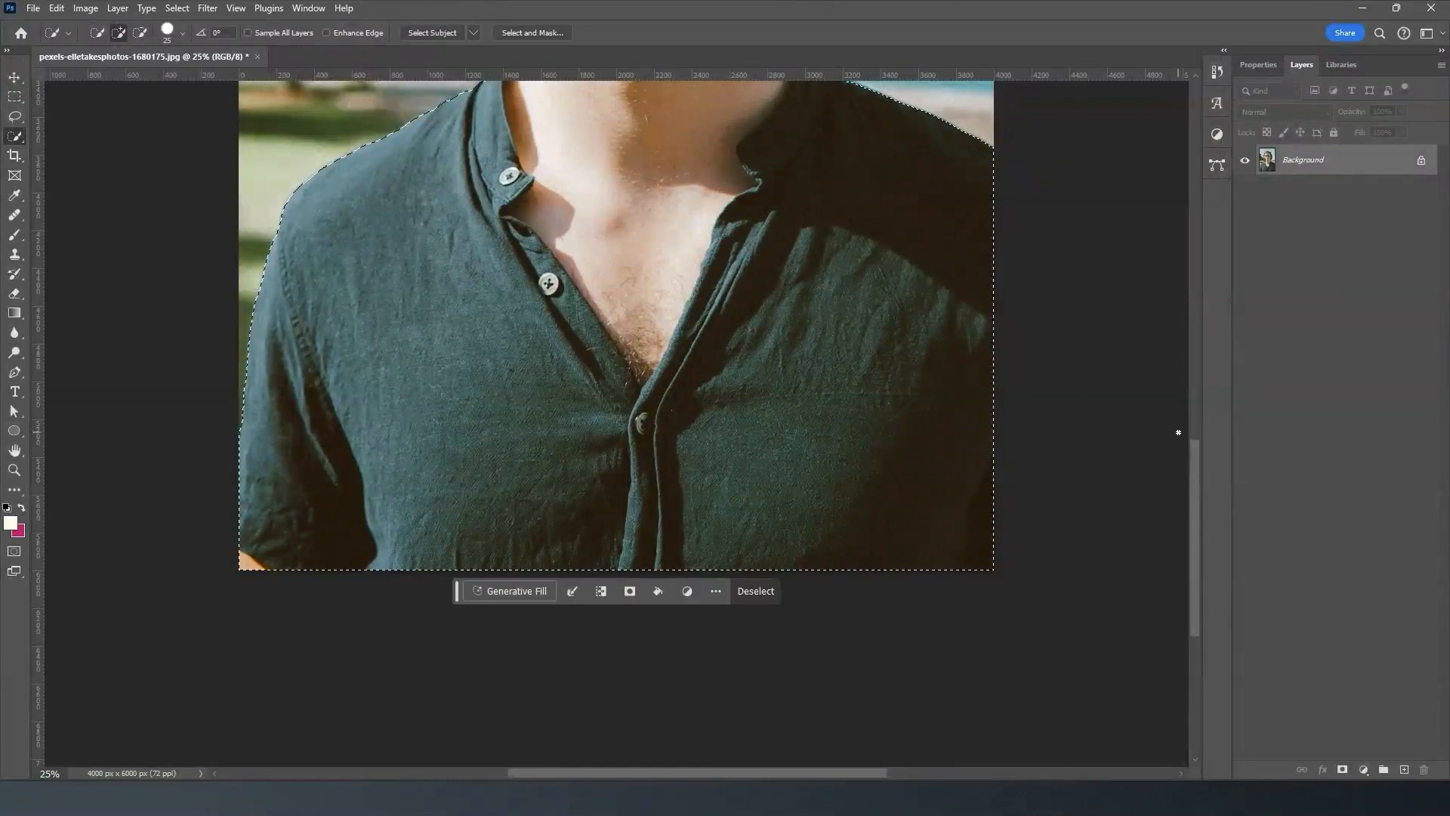
- Add a layer mask from the selection to the Background layer to hide everything around the man
drag(1194, 501, 1185, 364)
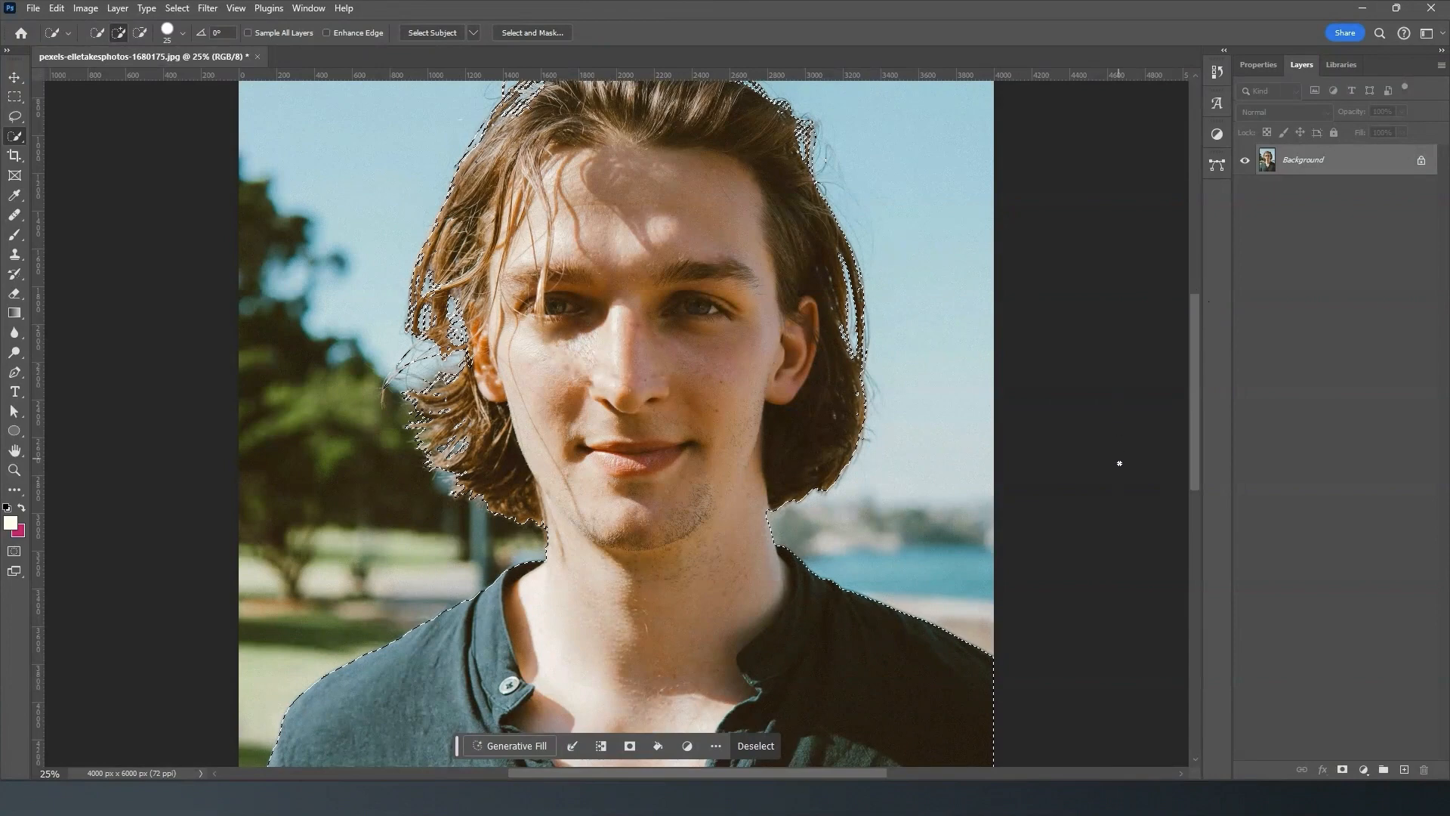
drag(1198, 365, 1204, 331)
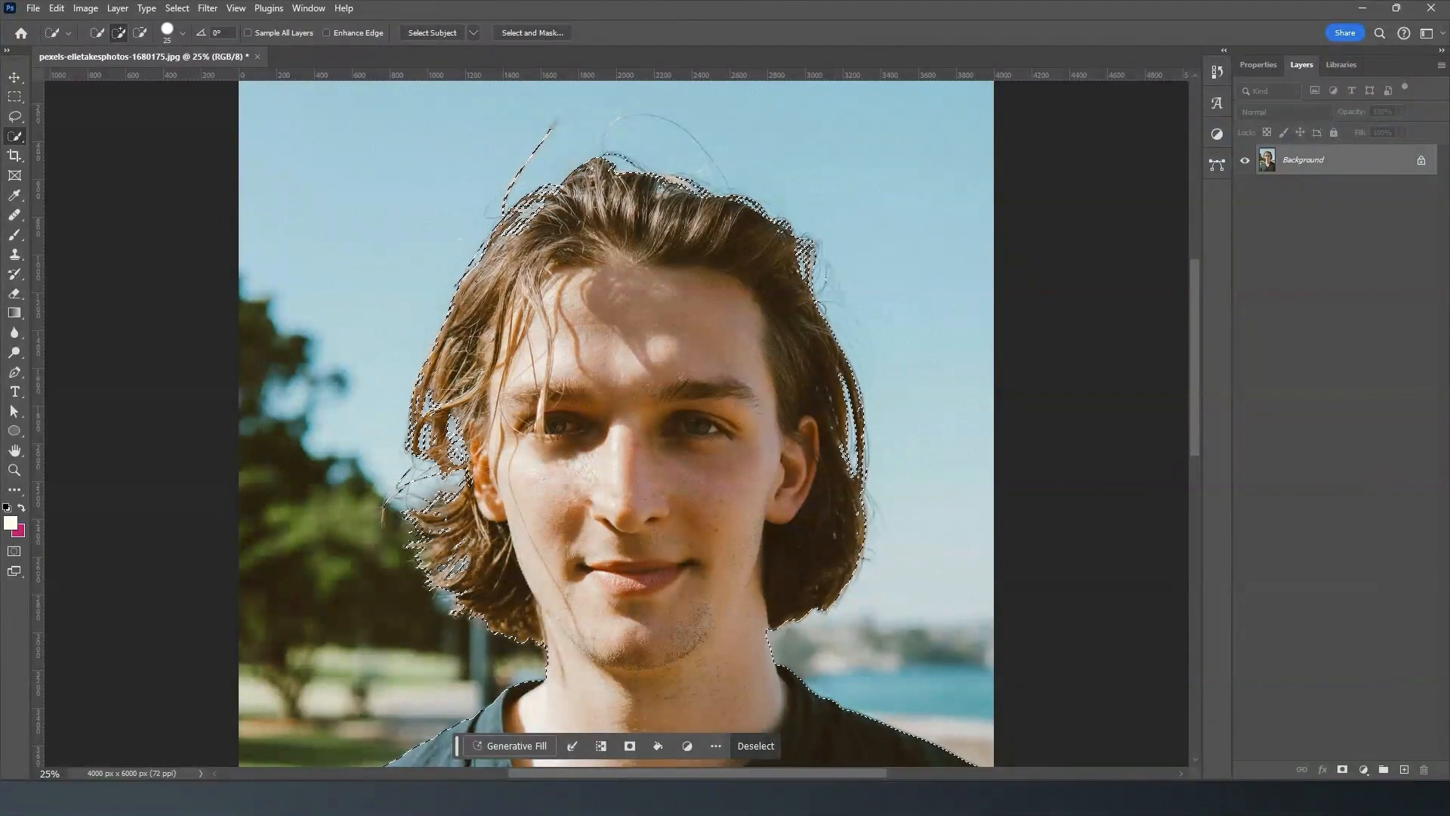
click(1343, 770)
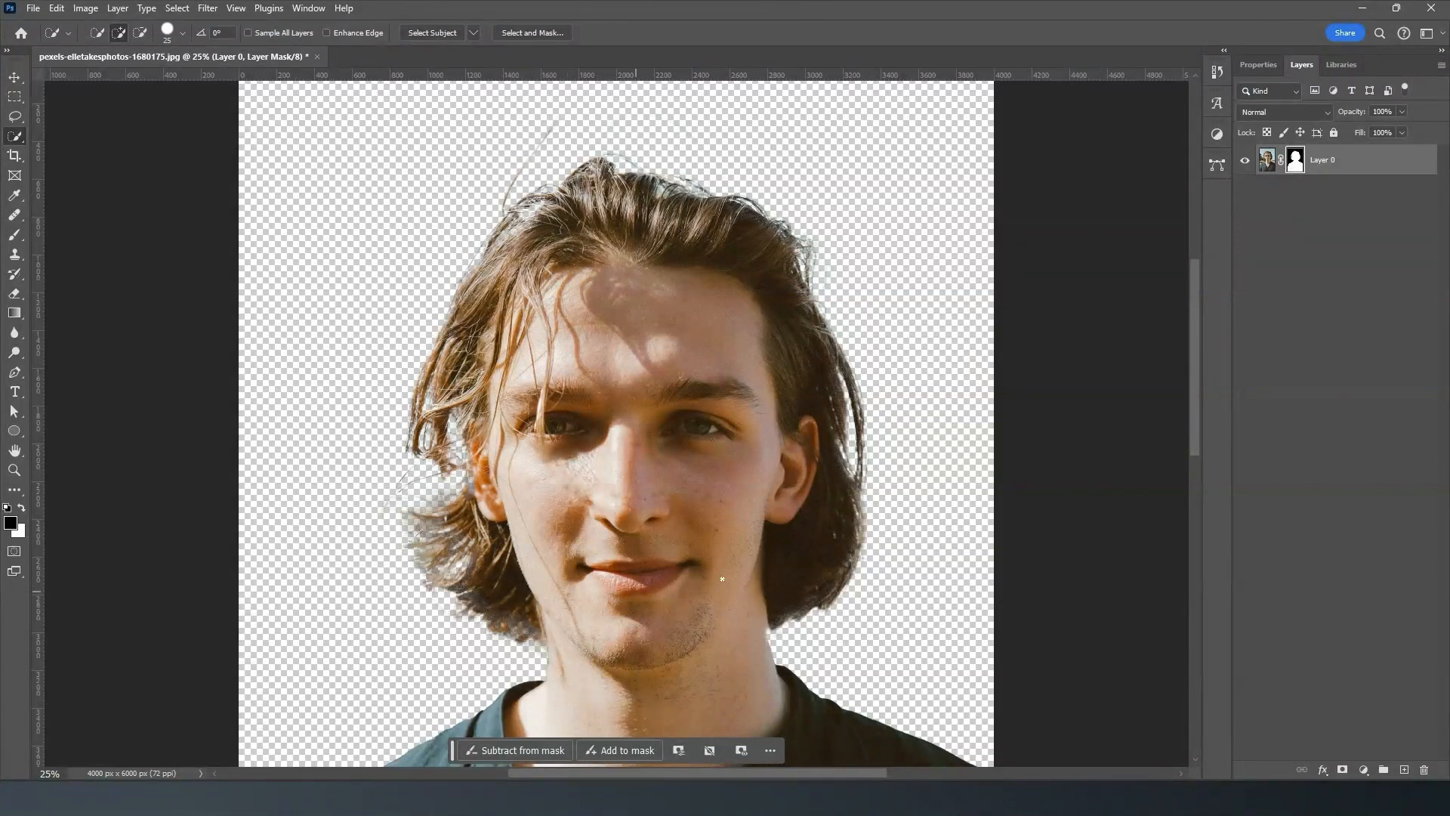
- Activate the Brush Tool, set its size to 81 px and lower its hardness
drag(1193, 356, 1222, 372)
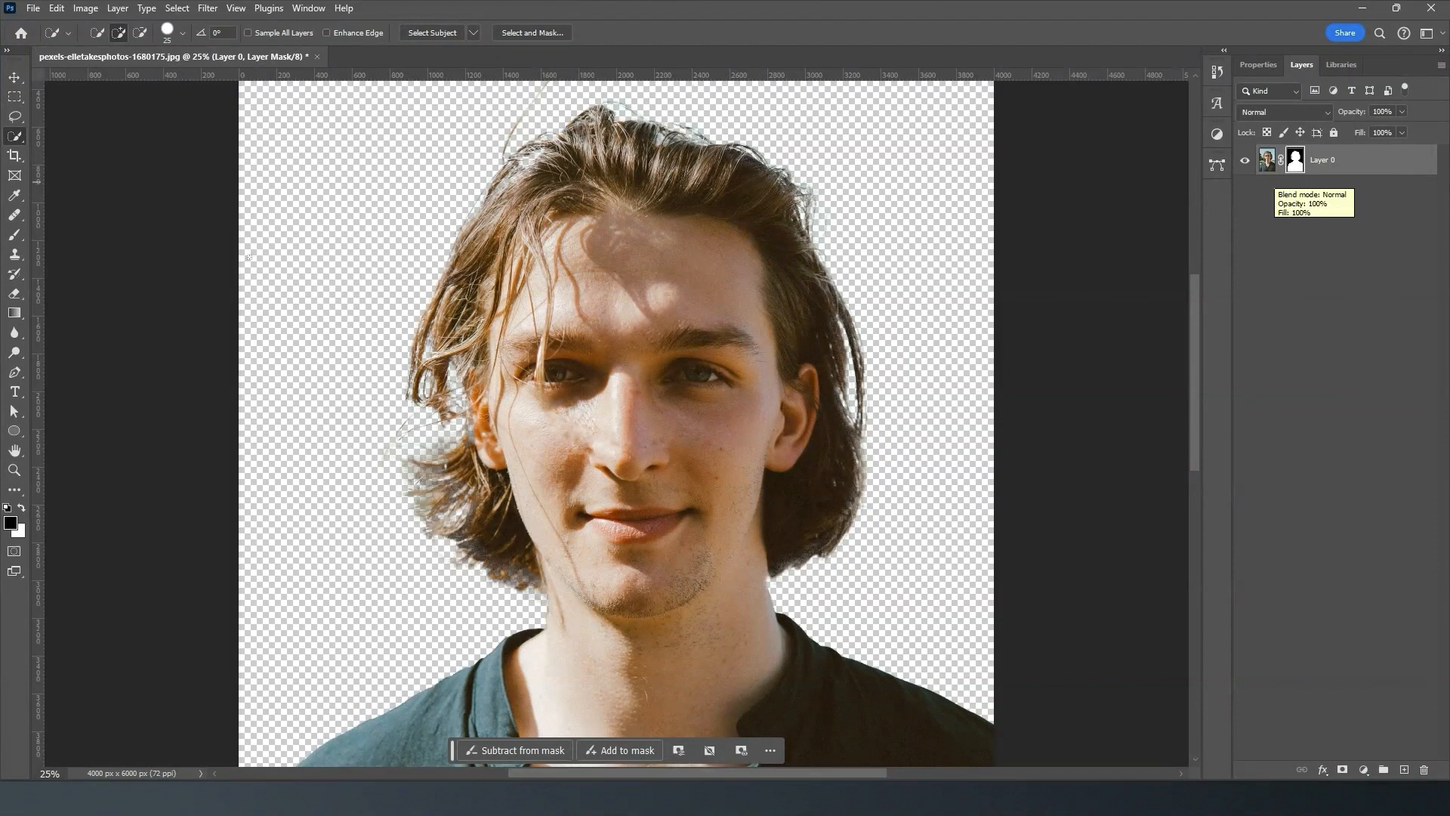
click(15, 240)
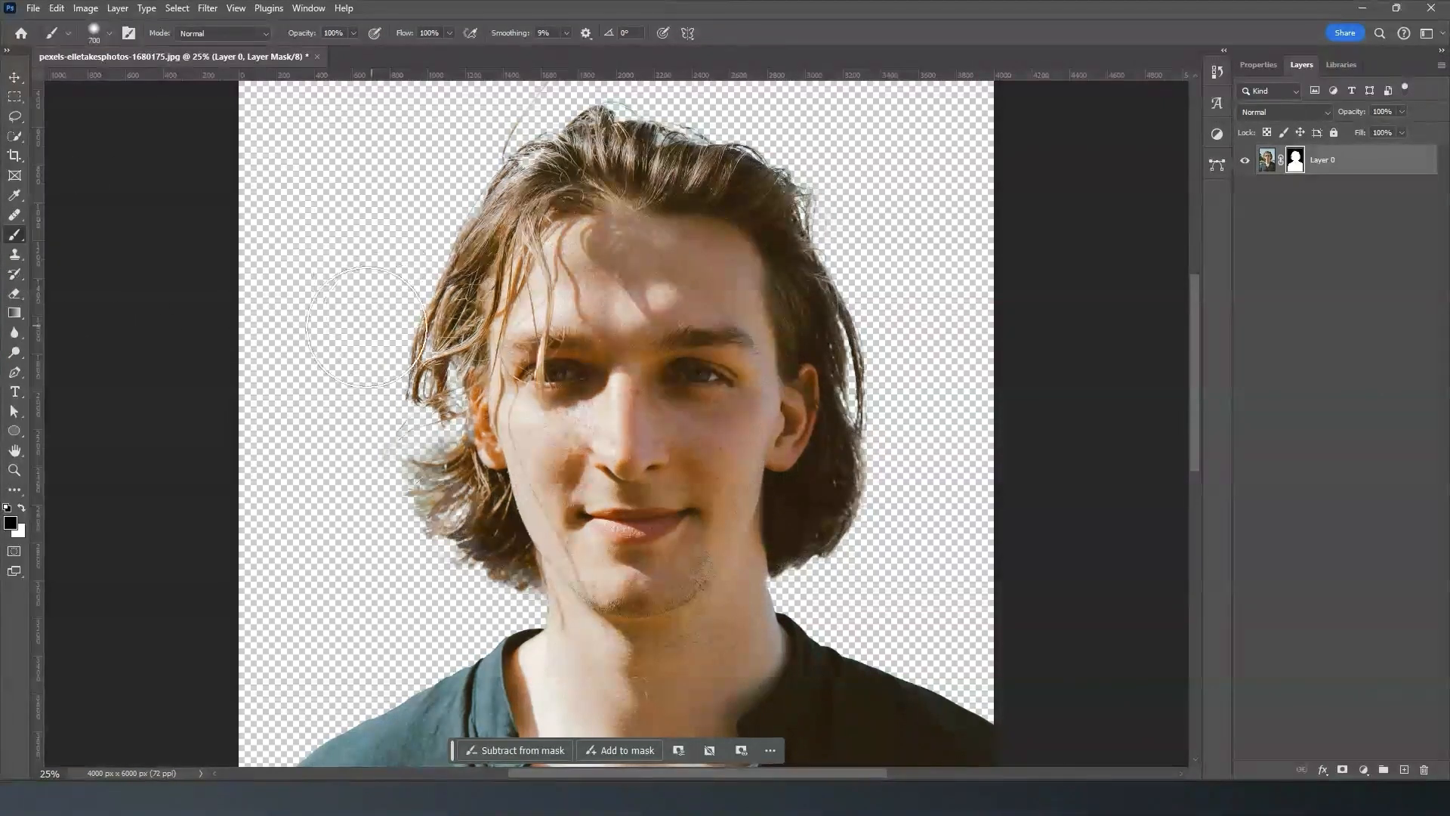
click(110, 34)
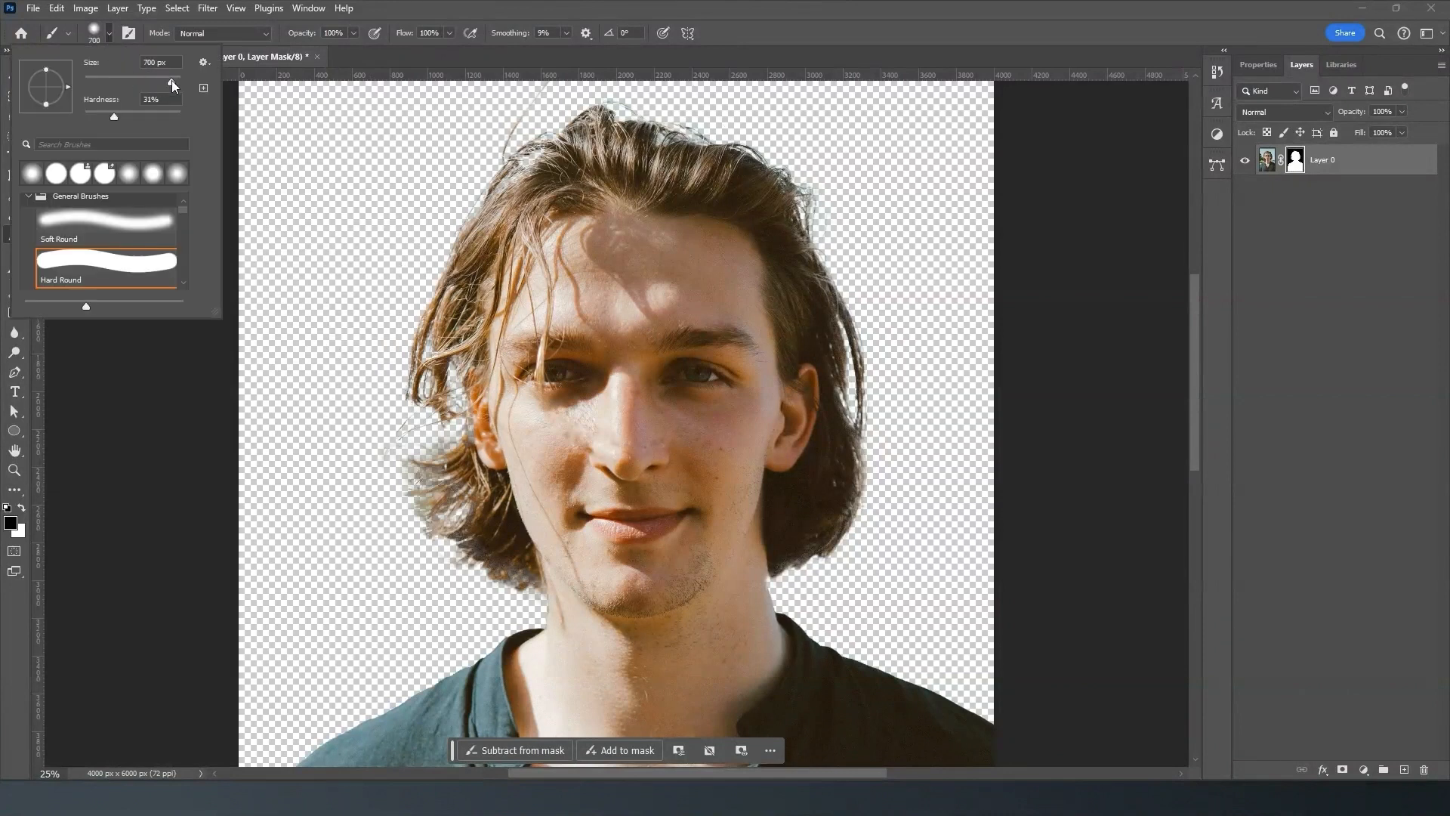
drag(170, 80, 139, 80)
drag(114, 117, 95, 117)
click(106, 36)
click(107, 36)
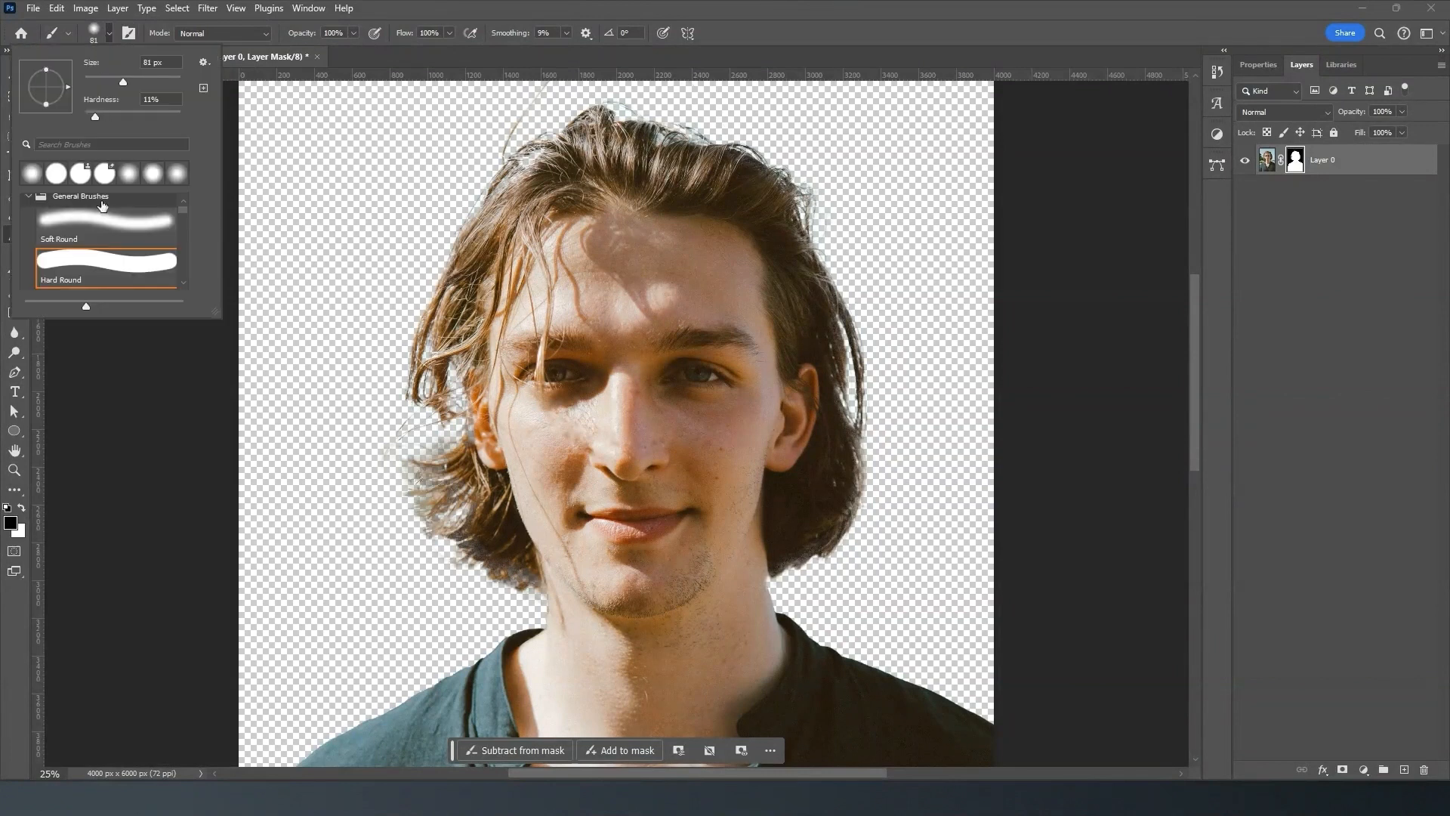
click(110, 36)
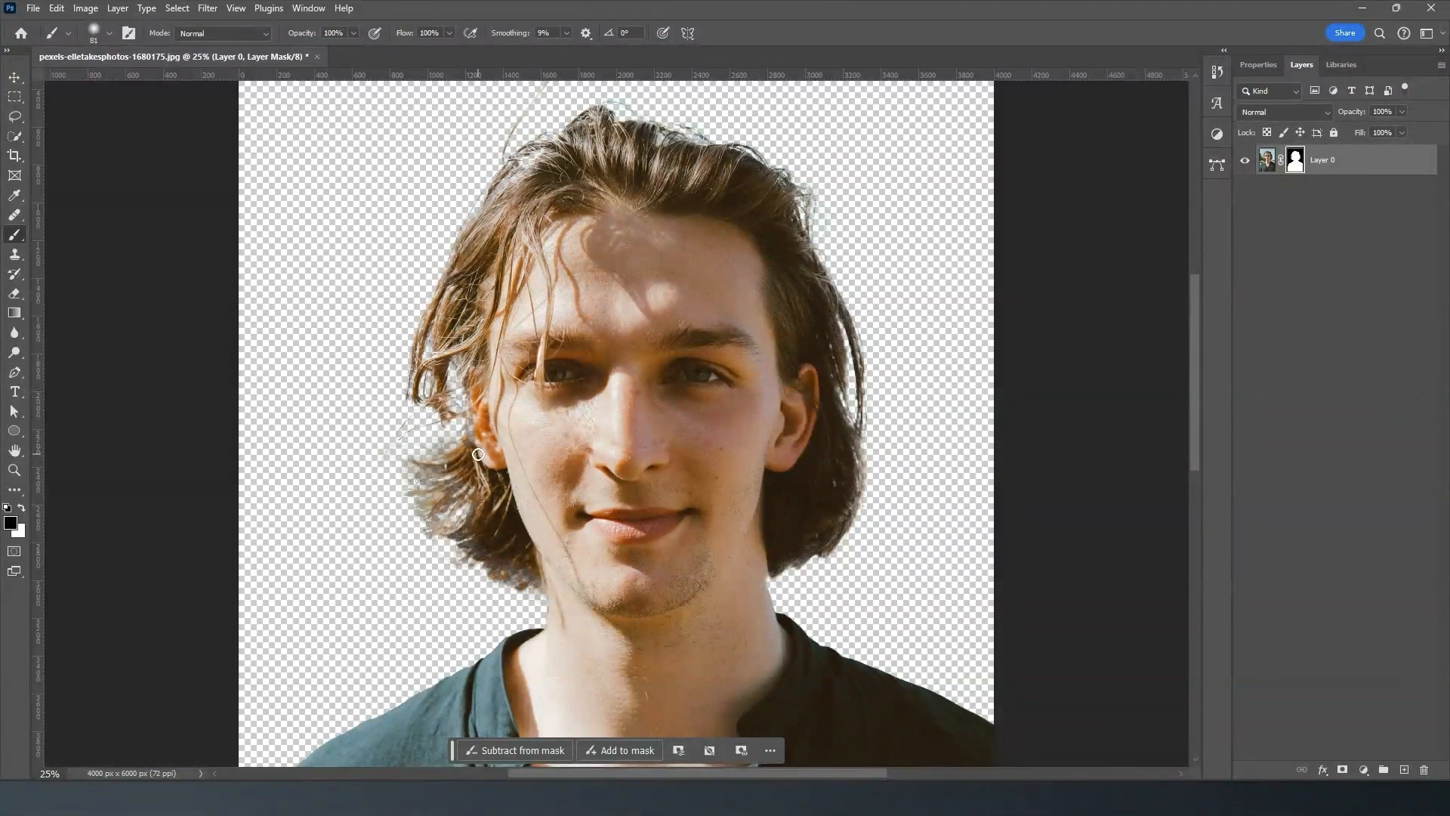
- Paint white on the layer mask around the ear and adjacent hair, and black over the stray hairs beside it
key(ctrl+plus)
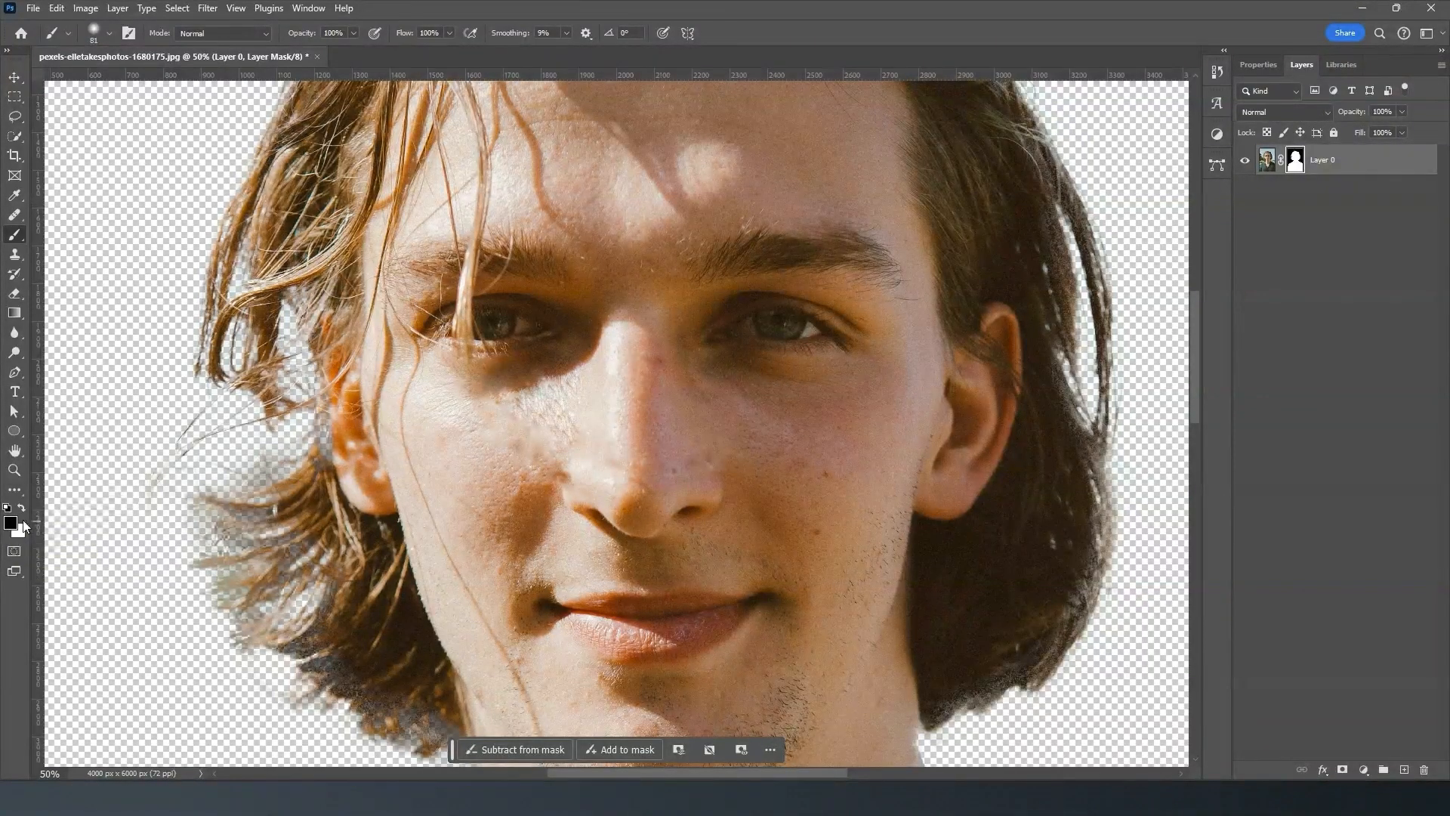
key(x)
mouse_move(320, 376)
mouse_down()
mouse_move(333, 376)
mouse_move(332, 474)
mouse_move(332, 337)
mouse_move(349, 311)
mouse_move(336, 383)
mouse_move(345, 467)
mouse_move(337, 369)
mouse_move(361, 397)
mouse_move(356, 547)
mouse_move(389, 501)
mouse_up()
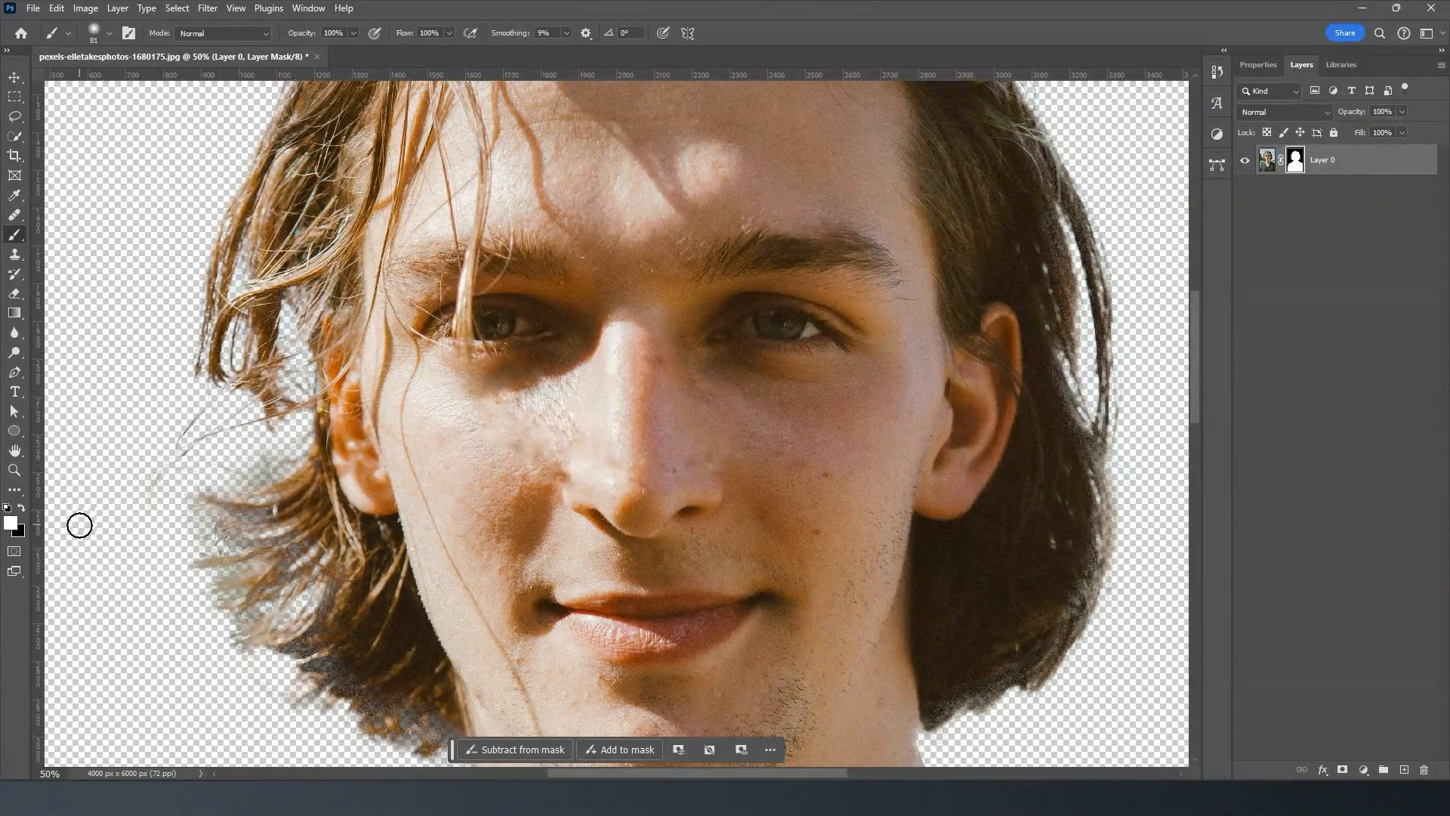
key(x)
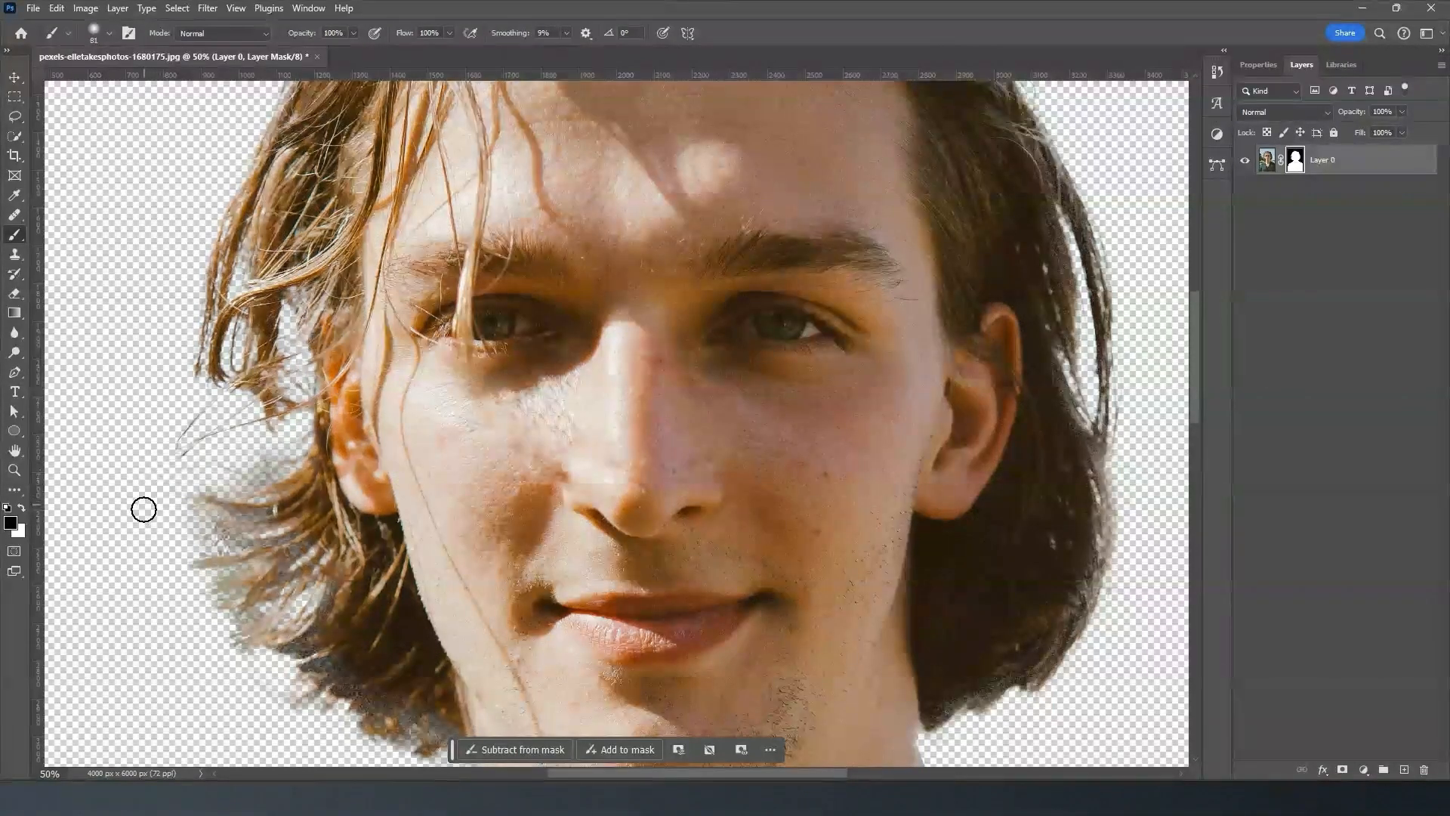
drag(272, 454, 179, 486)
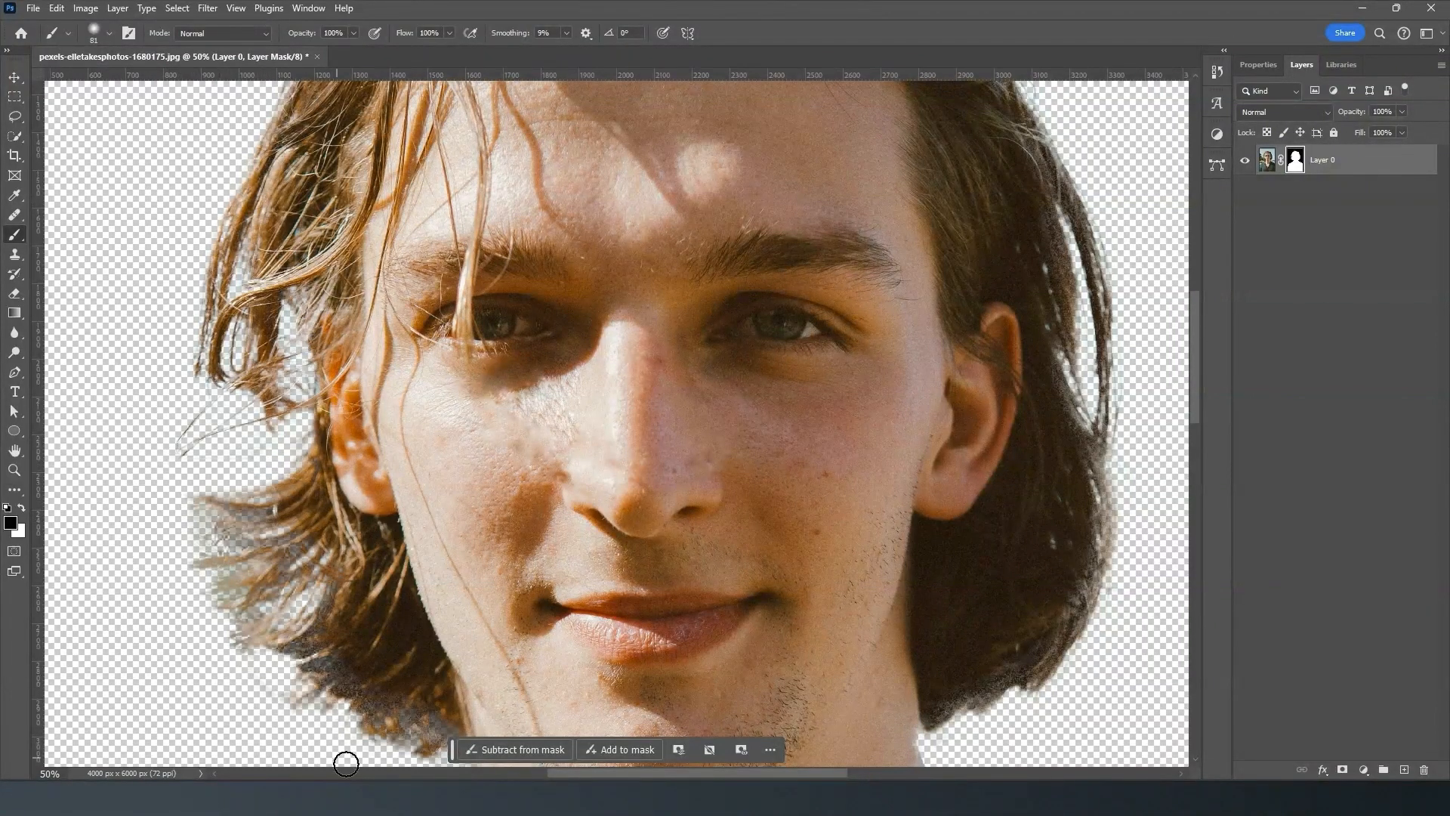
- Switch back to white and paint on the layer mask along the lower hair beside the neck
scroll(544, 609, down, 2)
scroll(545, 610, down, 3)
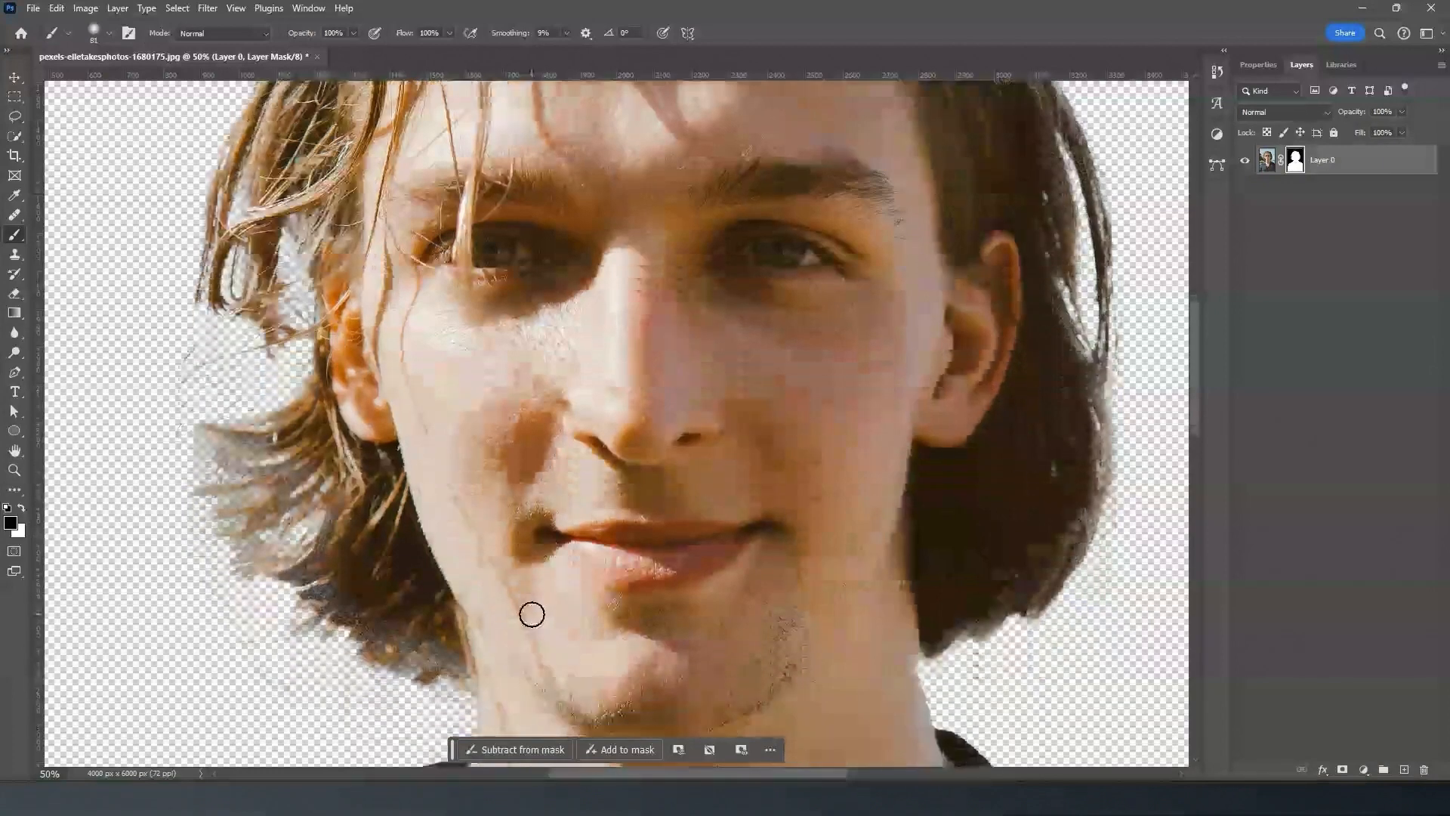
key(x)
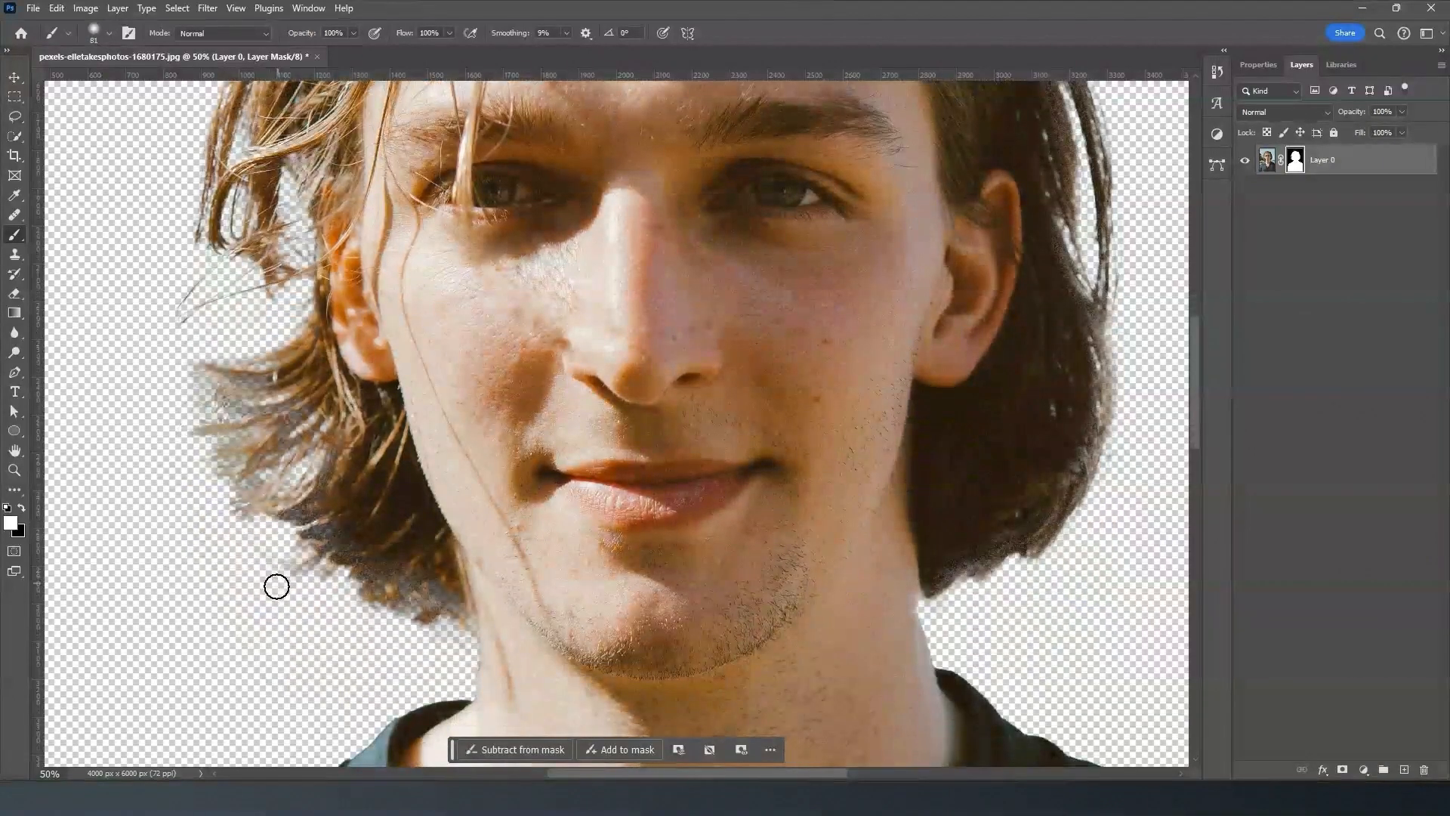
mouse_move(355, 557)
mouse_down()
mouse_move(394, 579)
mouse_move(500, 605)
mouse_move(479, 592)
mouse_move(481, 613)
mouse_move(343, 542)
mouse_move(325, 496)
mouse_move(291, 524)
mouse_move(320, 537)
mouse_move(374, 490)
mouse_move(346, 554)
mouse_up()
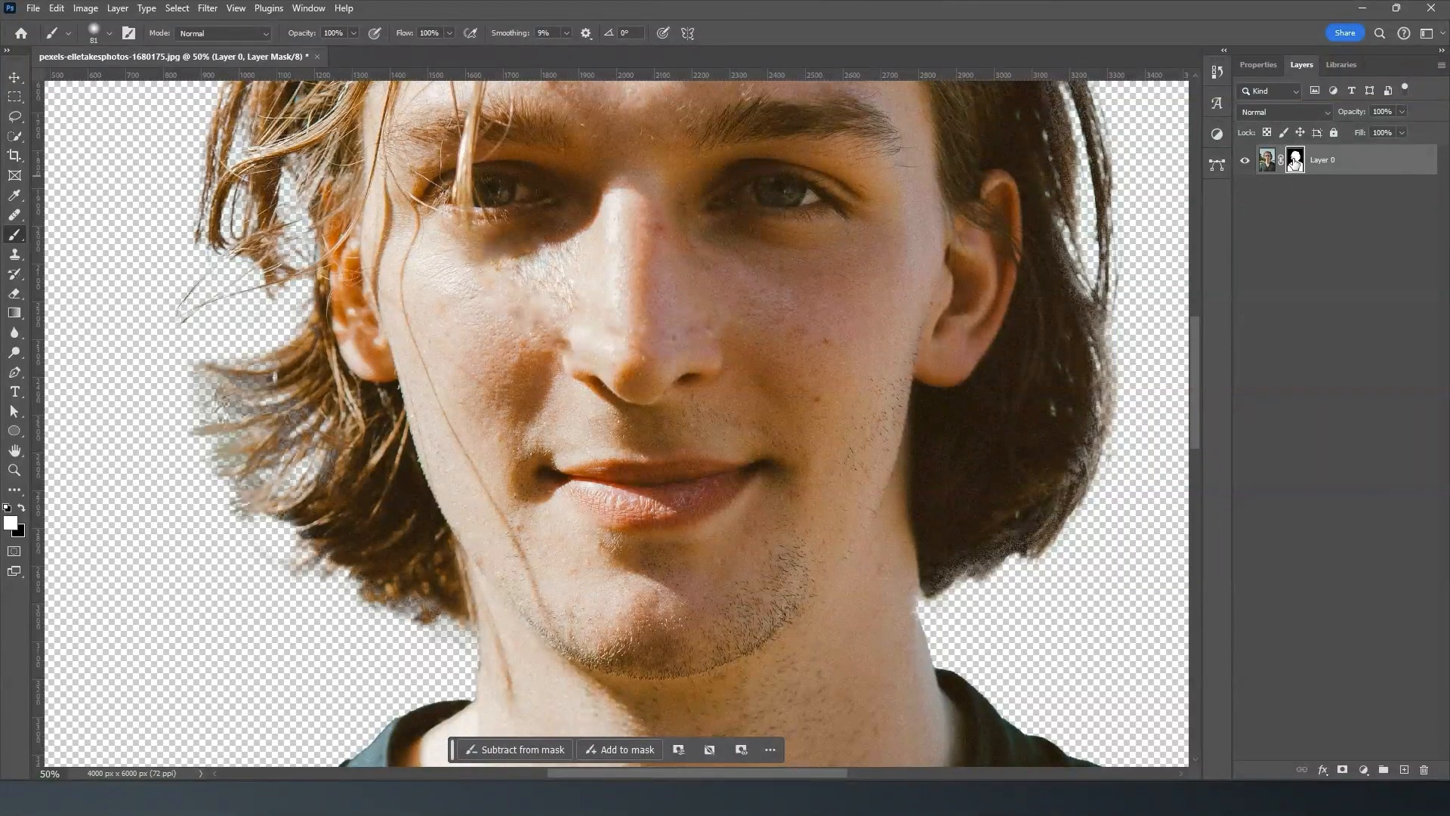
- Try white brush strokes on the layer image across the face and on the mask beside the neck, undoing each of them
click(1268, 166)
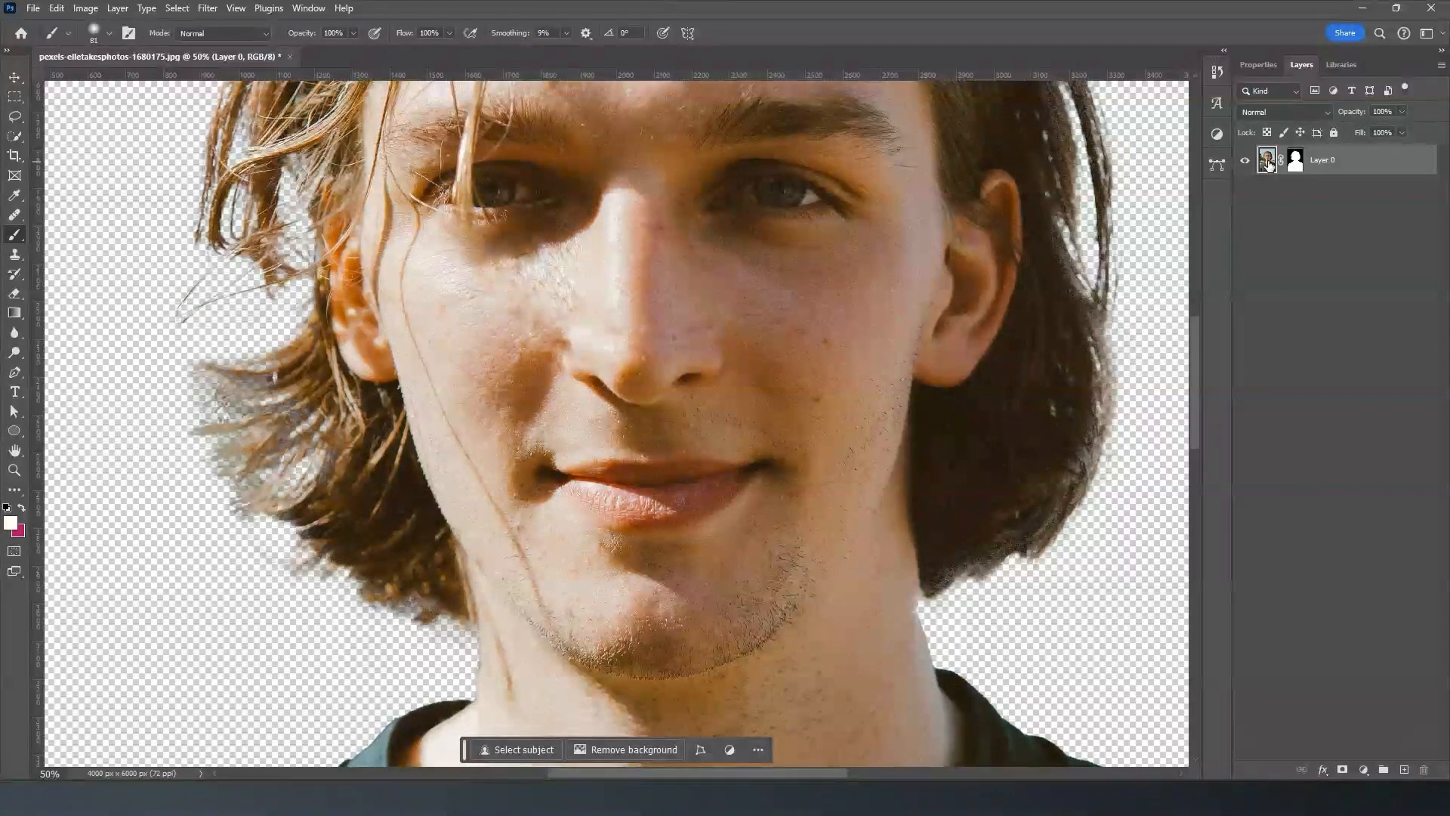
drag(1004, 420, 912, 555)
drag(671, 359, 955, 492)
drag(852, 285, 703, 581)
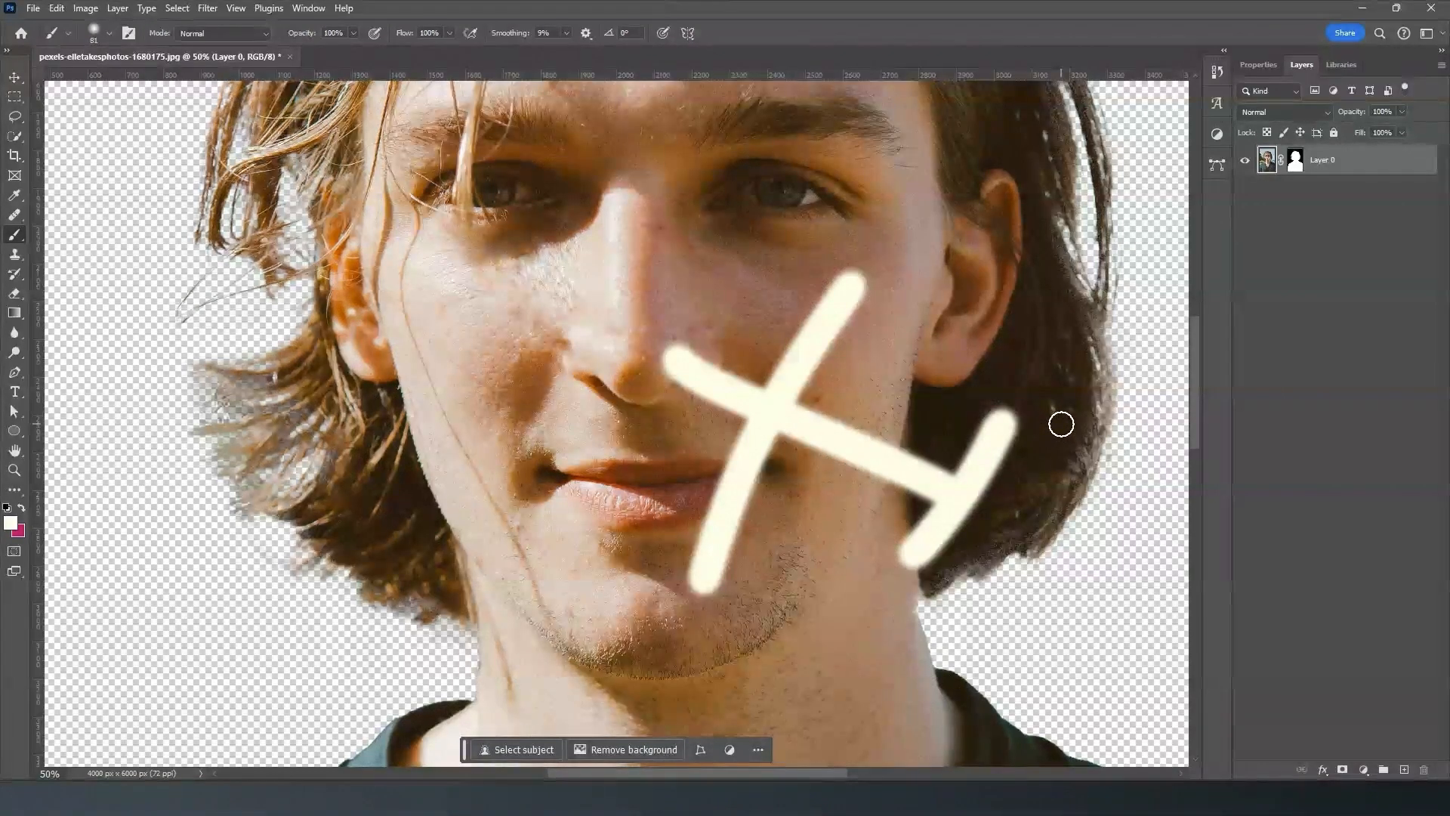
key(ctrl+z)
key(ctrl+z)
key(ctrl+z)
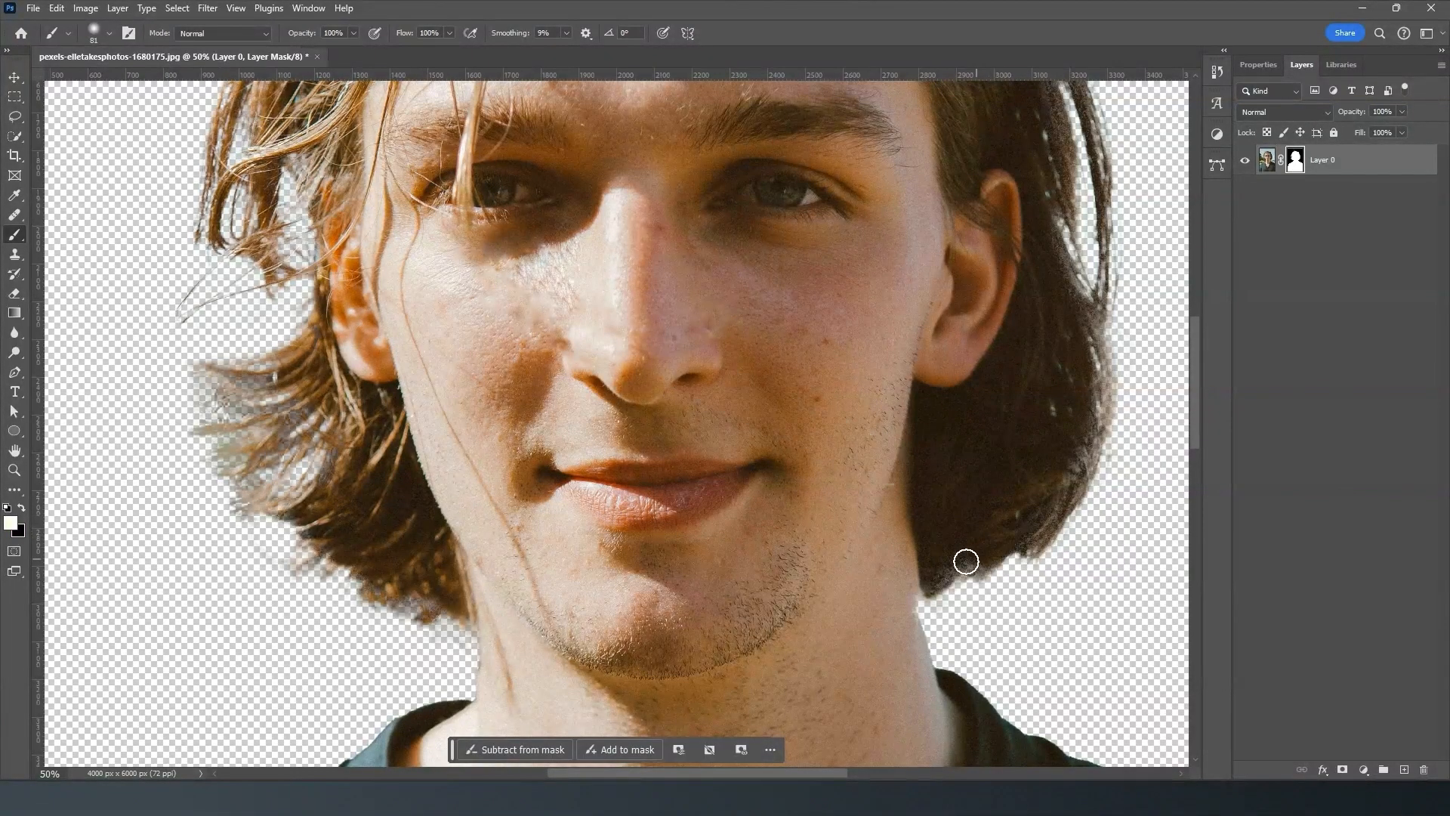
mouse_move(921, 576)
mouse_down()
mouse_move(896, 569)
mouse_move(933, 714)
mouse_up()
key(ctrl+z)
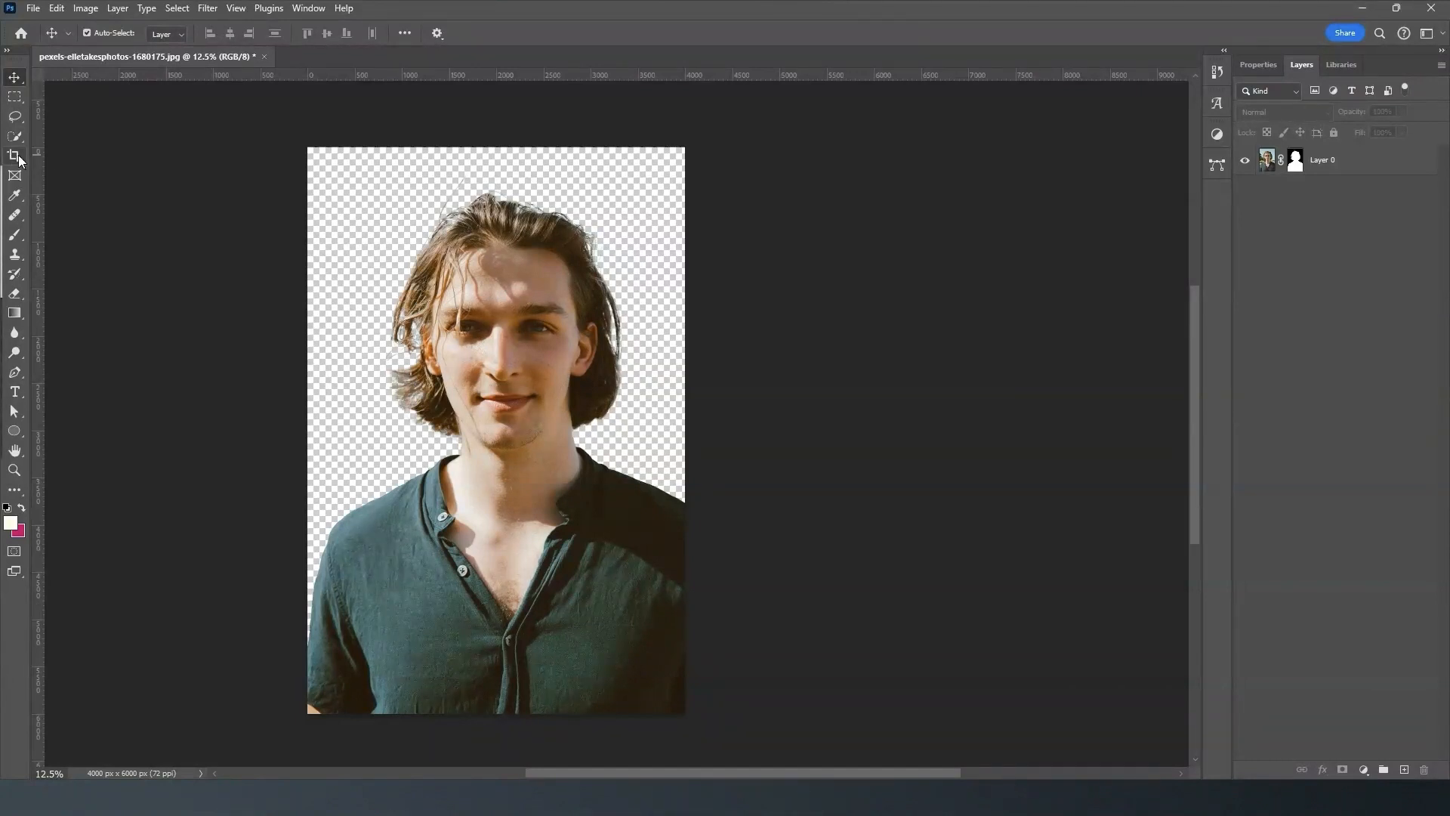
- Expand the canvas to a 6000 x 6000 px square with the Crop Tool at 1 : 1 (Square), adding space beside the man
click(17, 158)
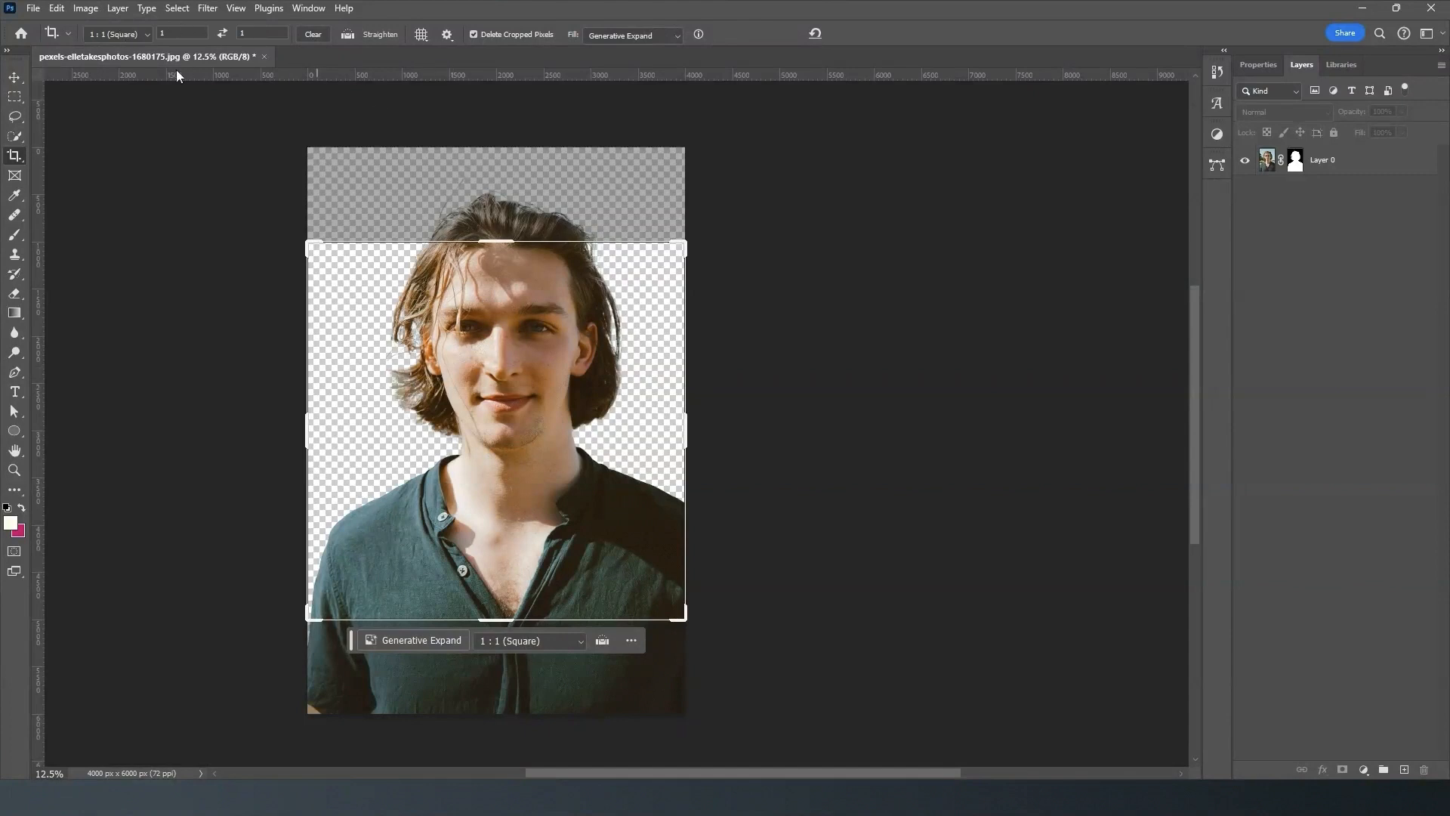
click(148, 40)
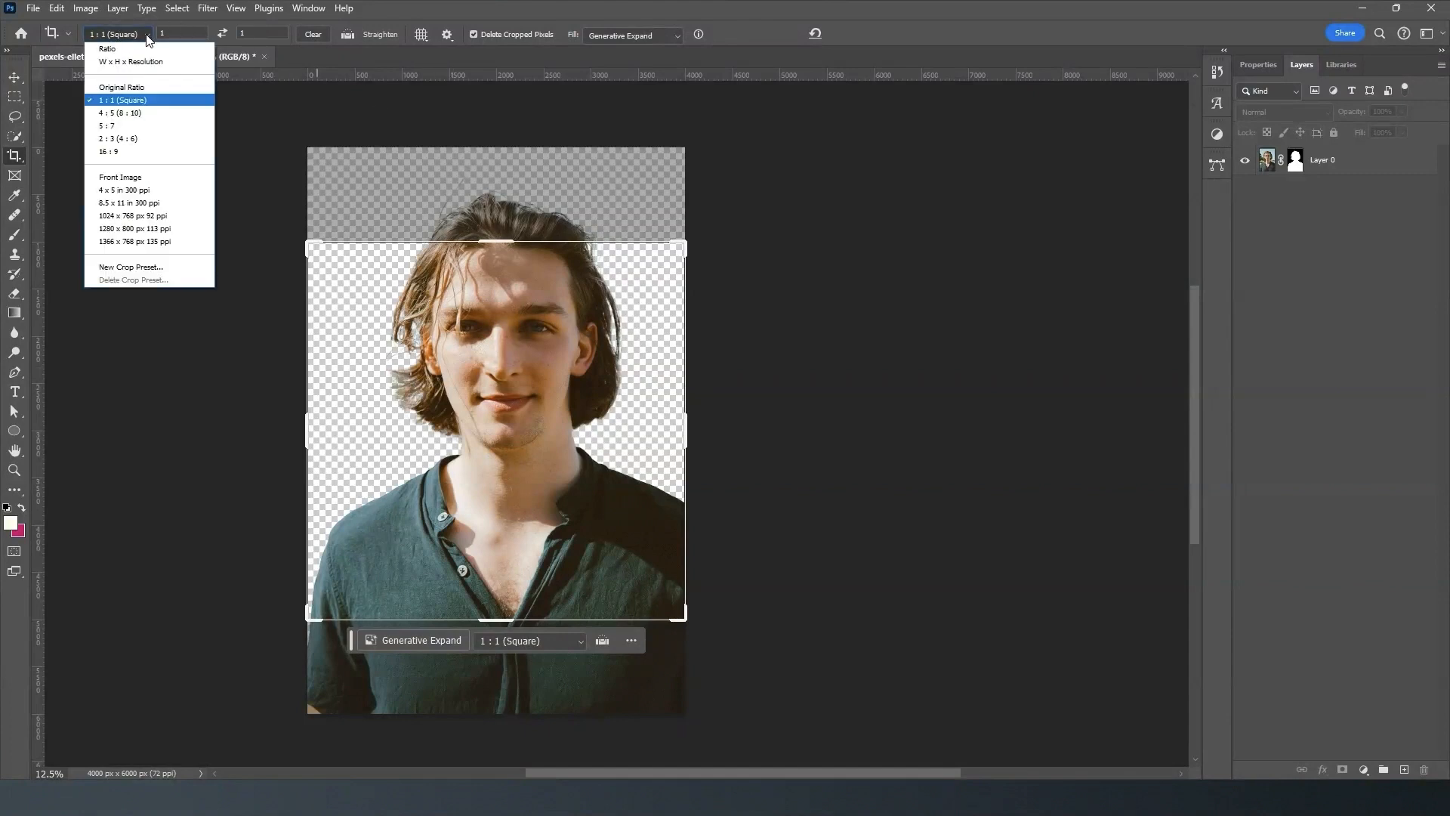
click(159, 99)
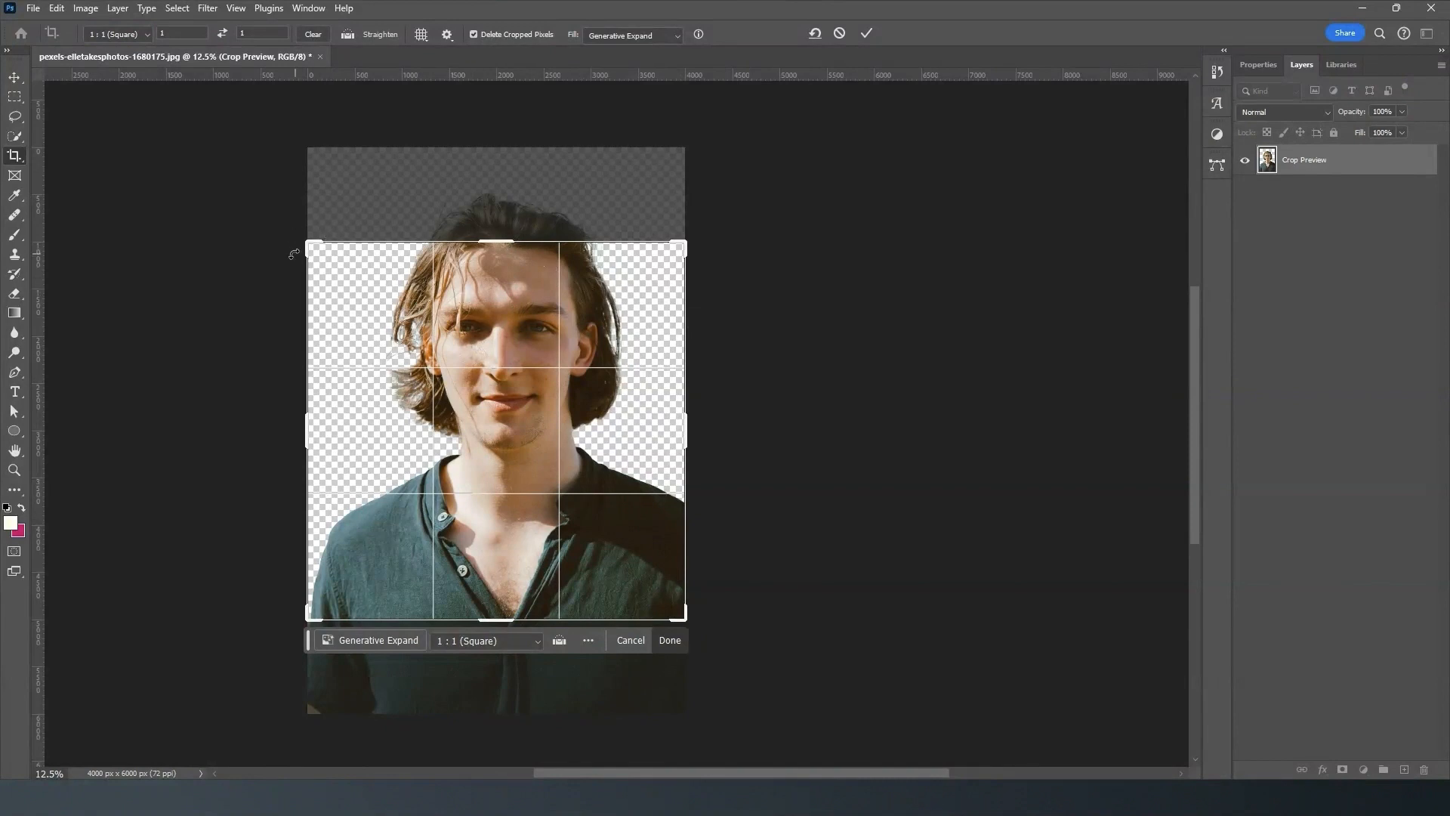
drag(309, 244, 275, 198)
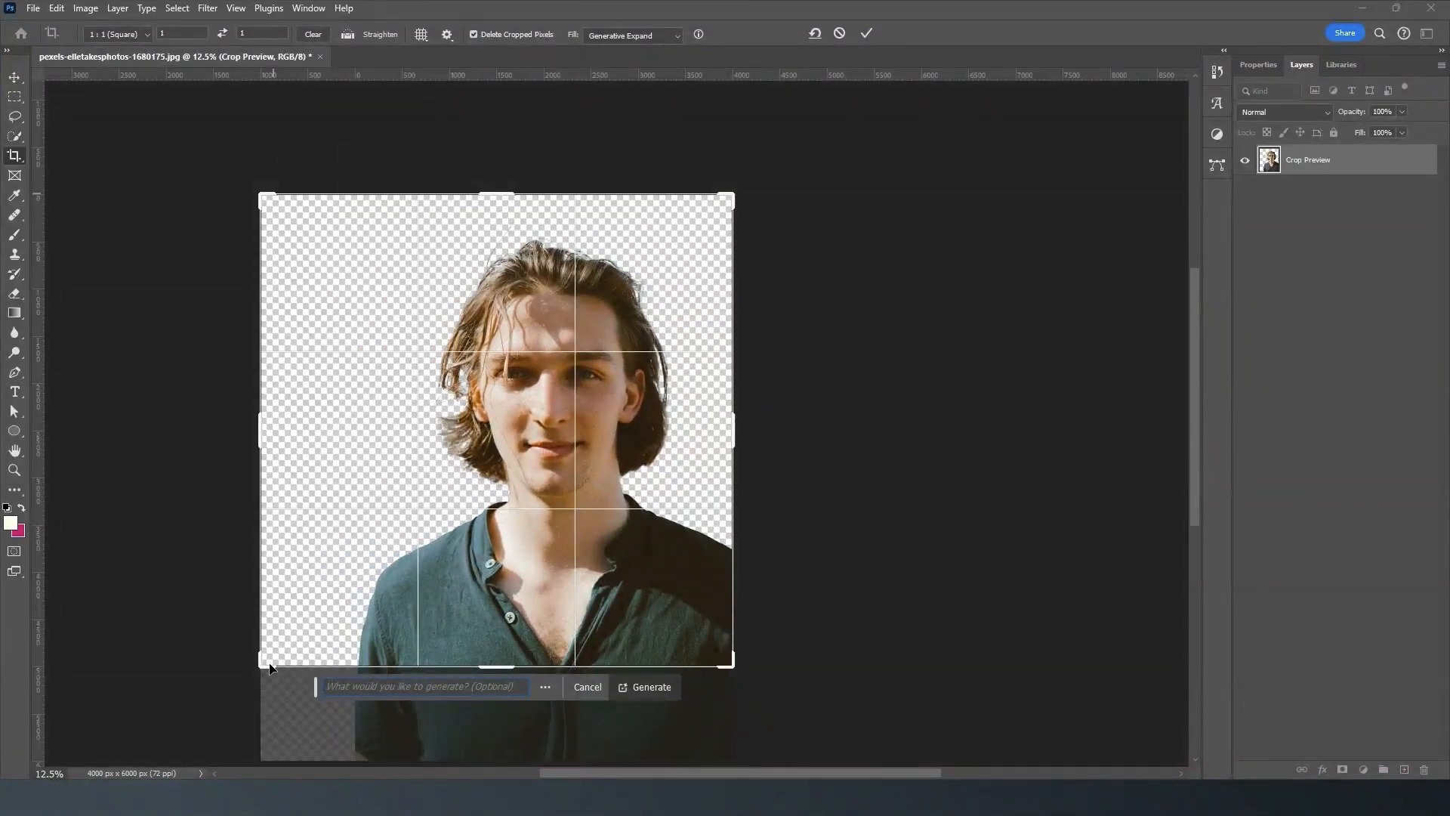
drag(262, 666, 240, 698)
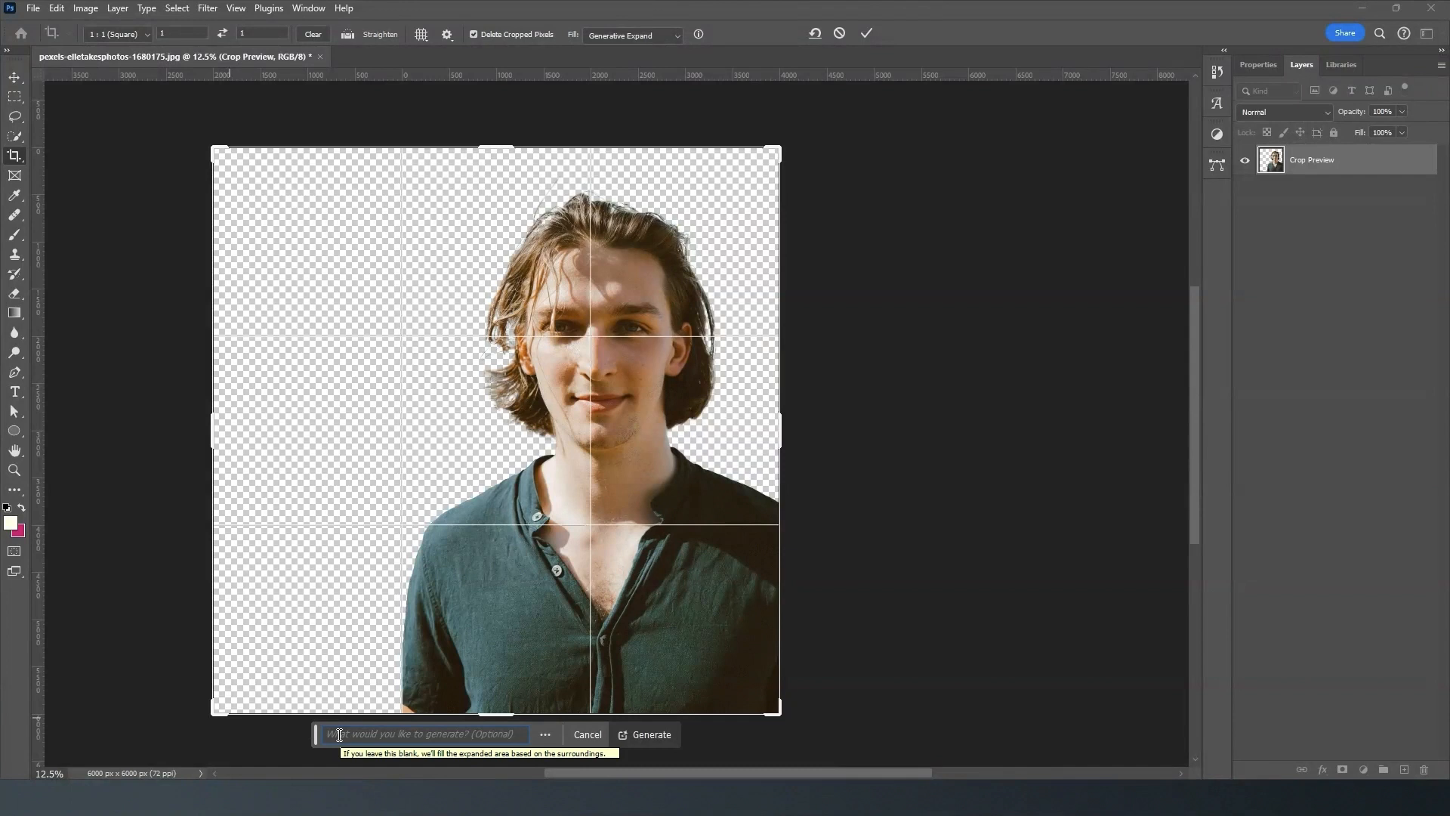
key(Return)
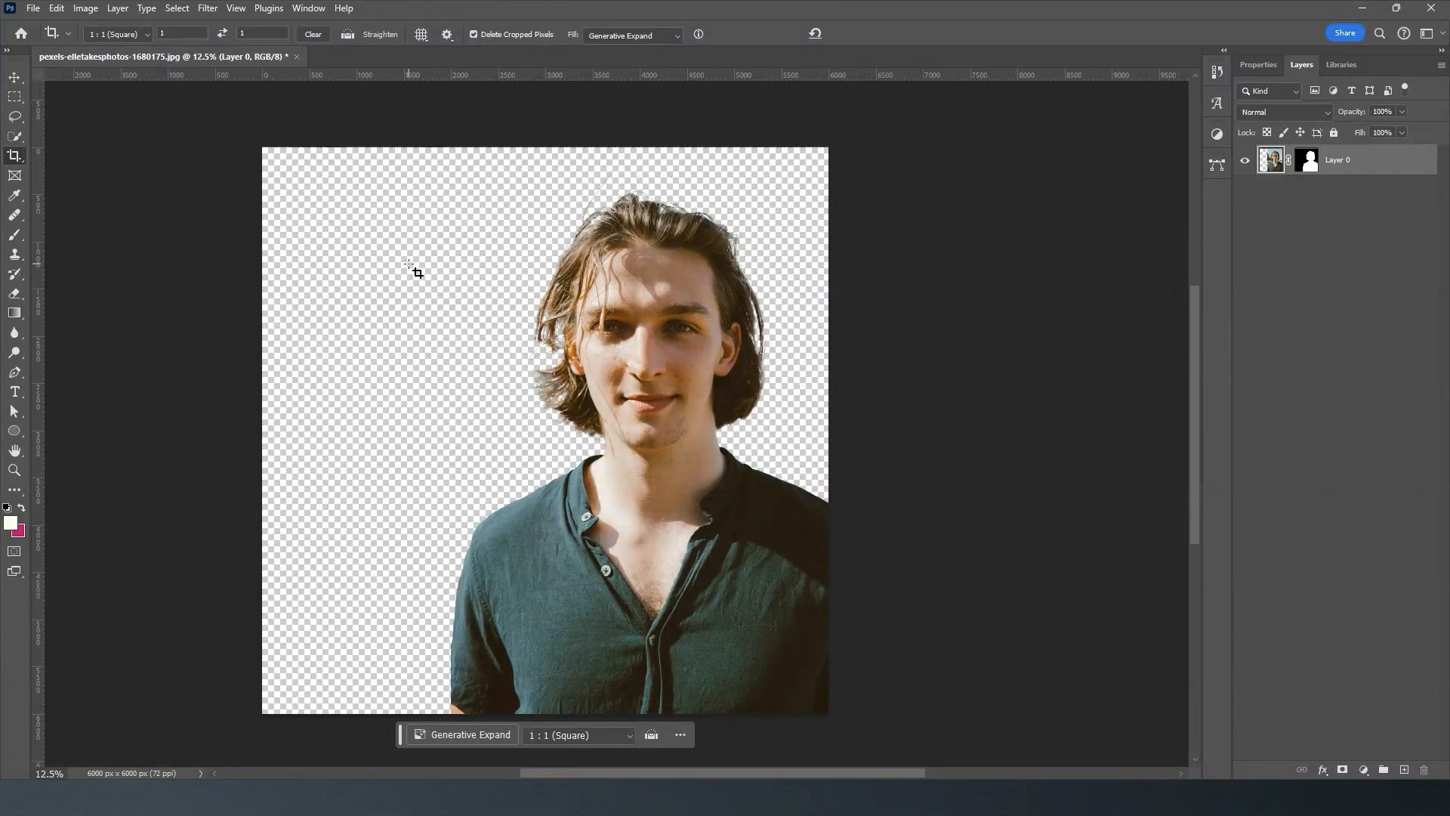
- Activate the Move Tool and place the crumpled white paper image into the document as a new layer
click(14, 78)
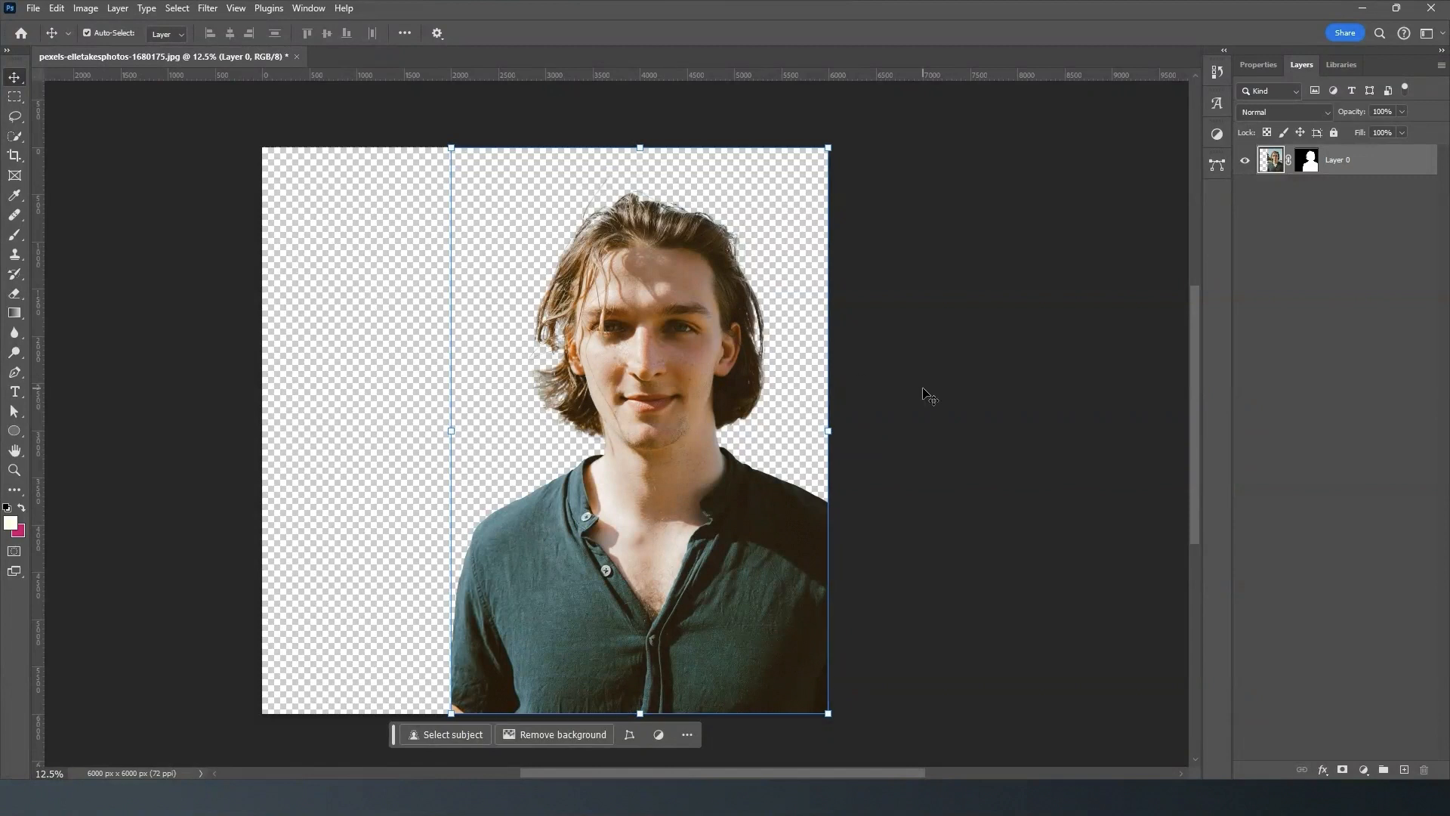
click(703, 798)
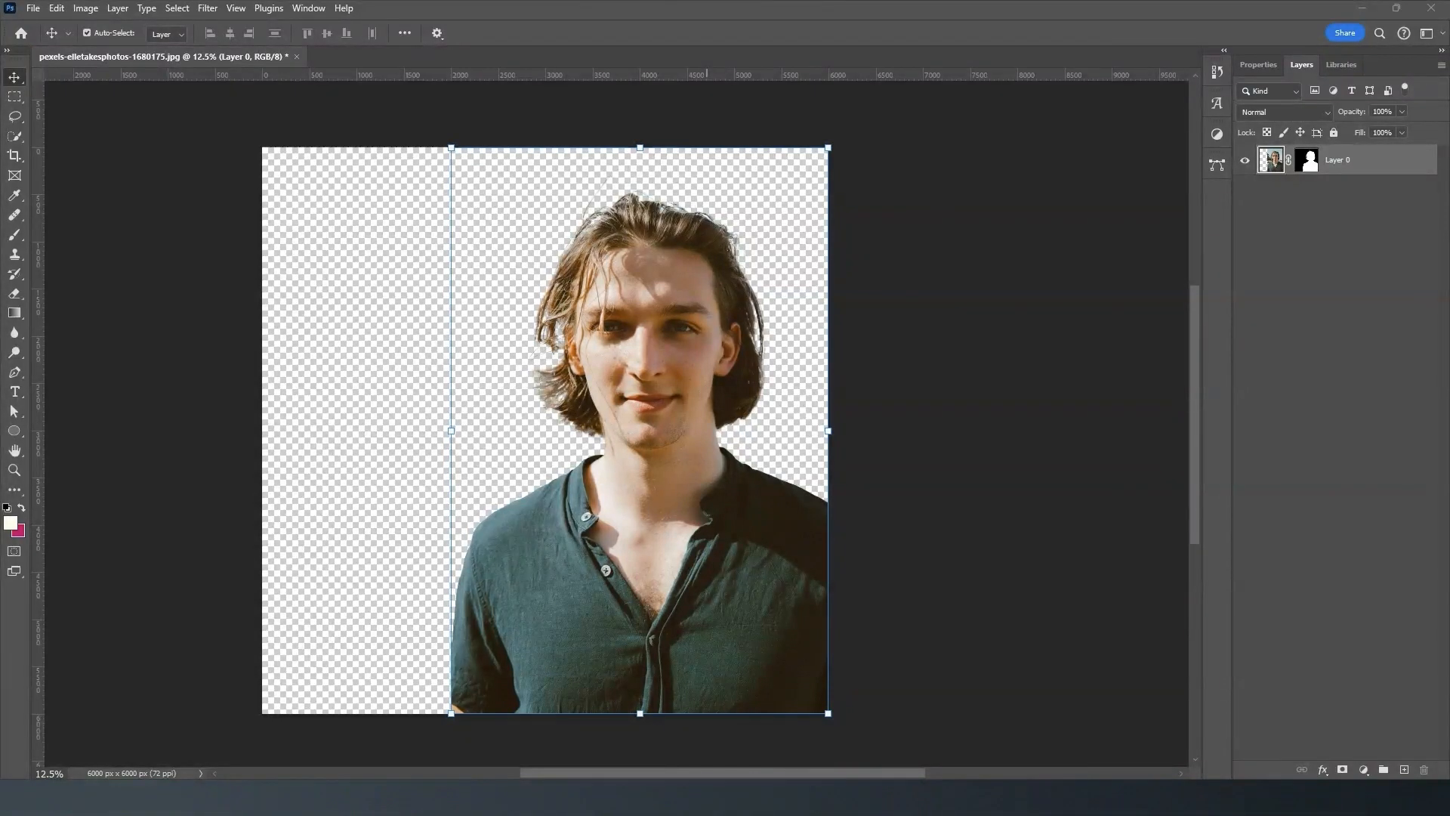
drag(321, 261, 347, 285)
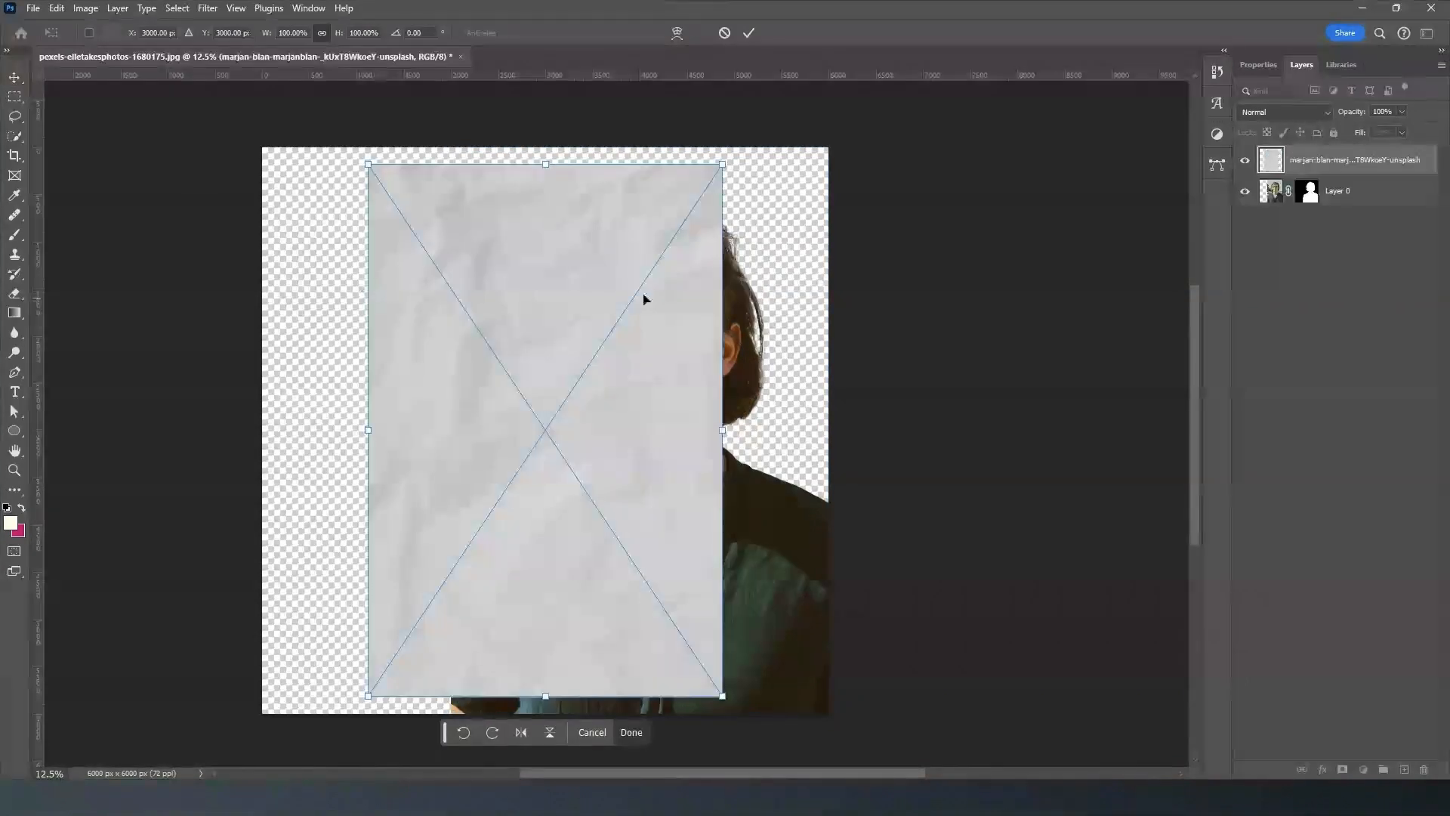
click(750, 33)
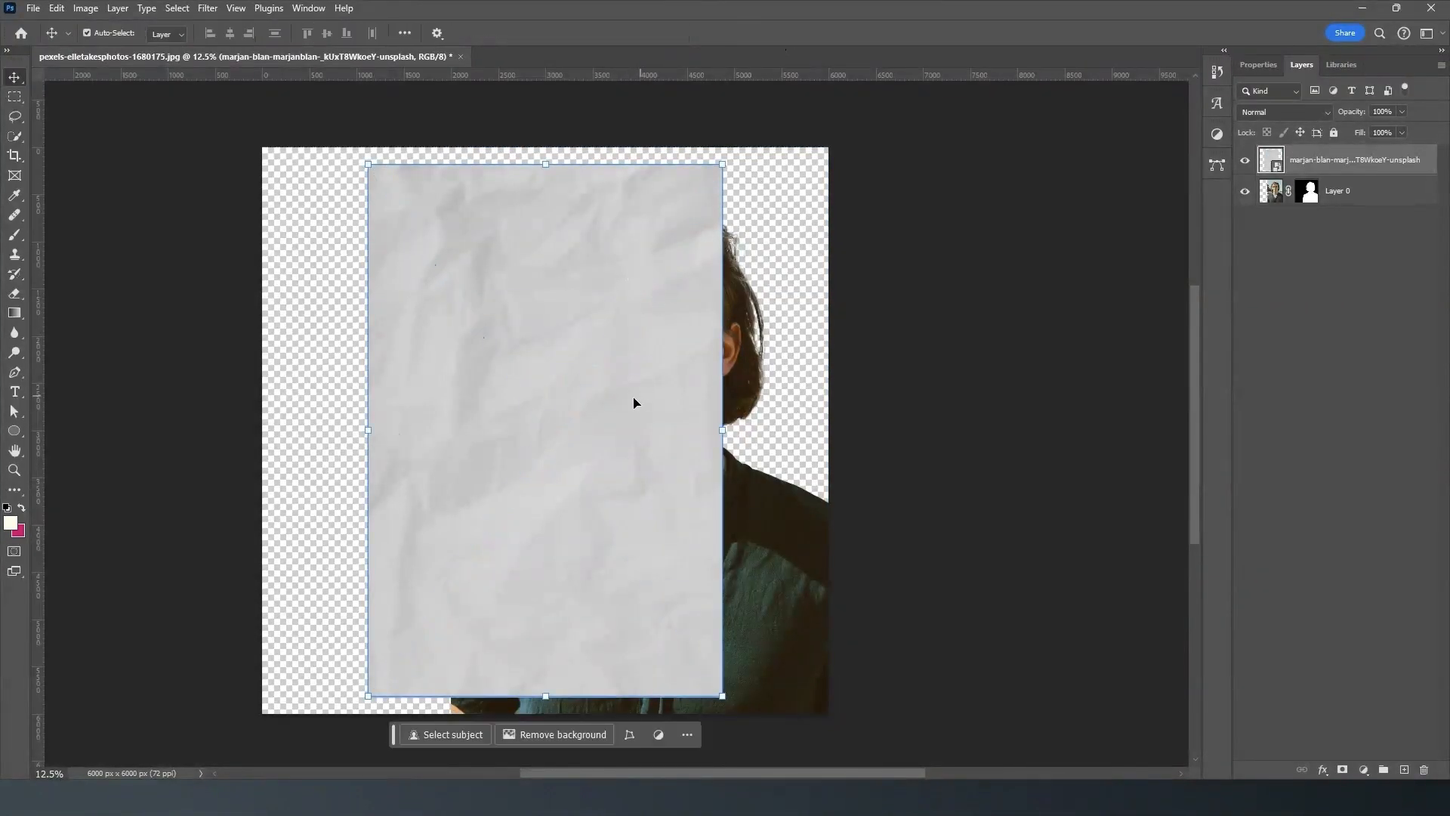
- Scale the paper layer to about 163.62% so it covers the whole canvas, and move it below Layer 0
drag(724, 164, 832, 238)
scroll(894, 468, down, 4)
scroll(895, 480, down, 4)
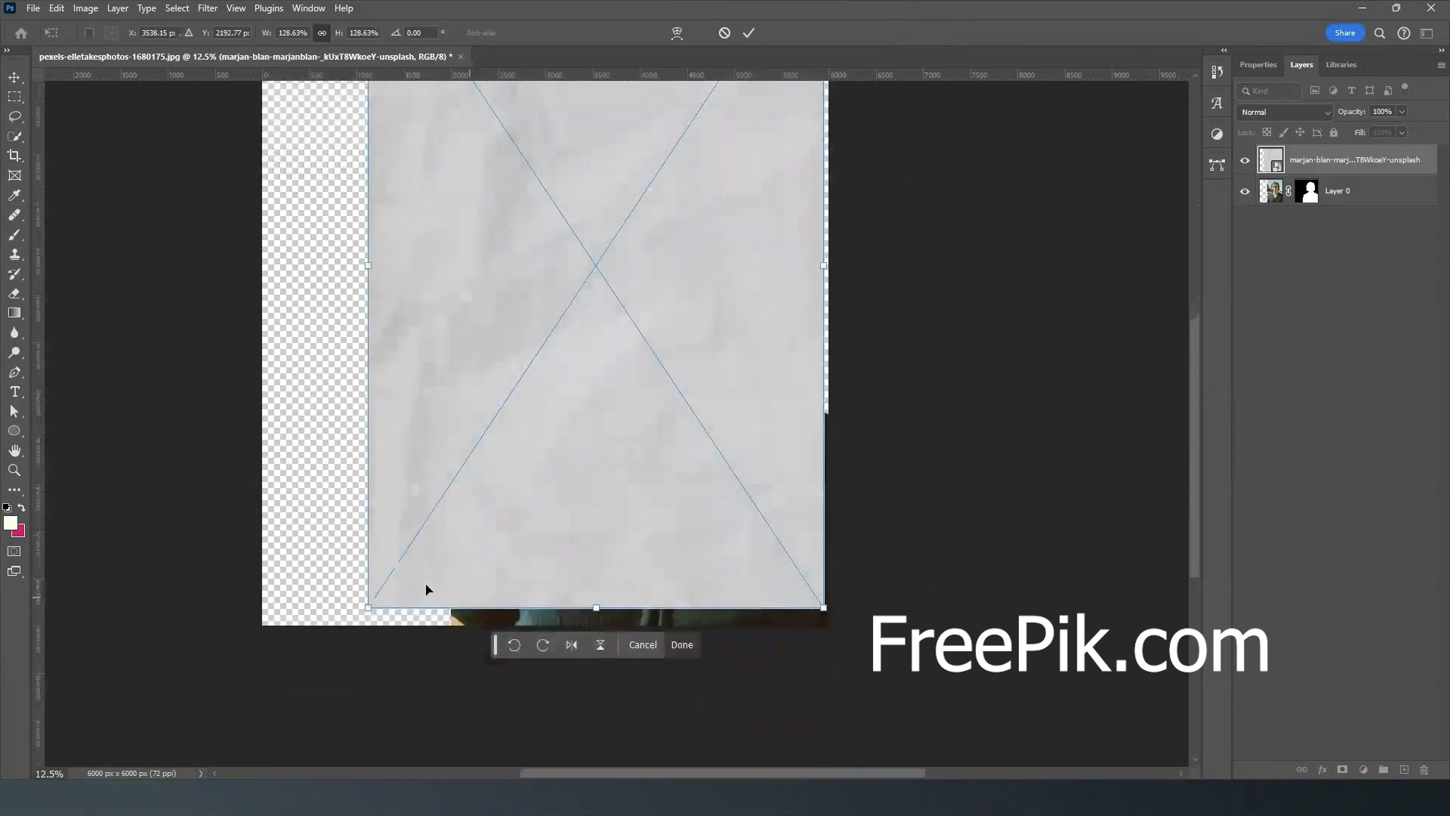
drag(372, 606, 203, 754)
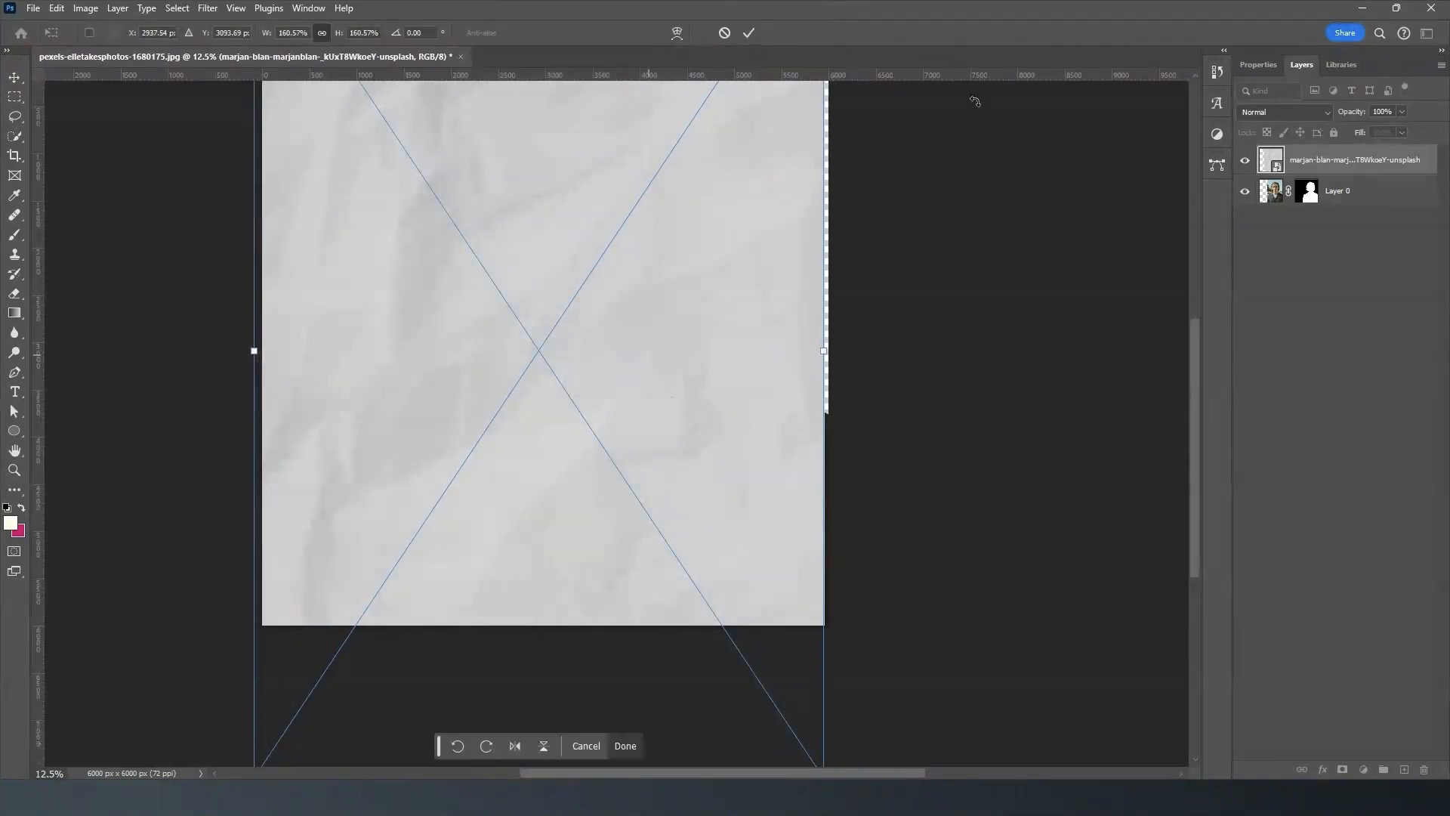
scroll(940, 308, up, 2)
scroll(941, 308, up, 4)
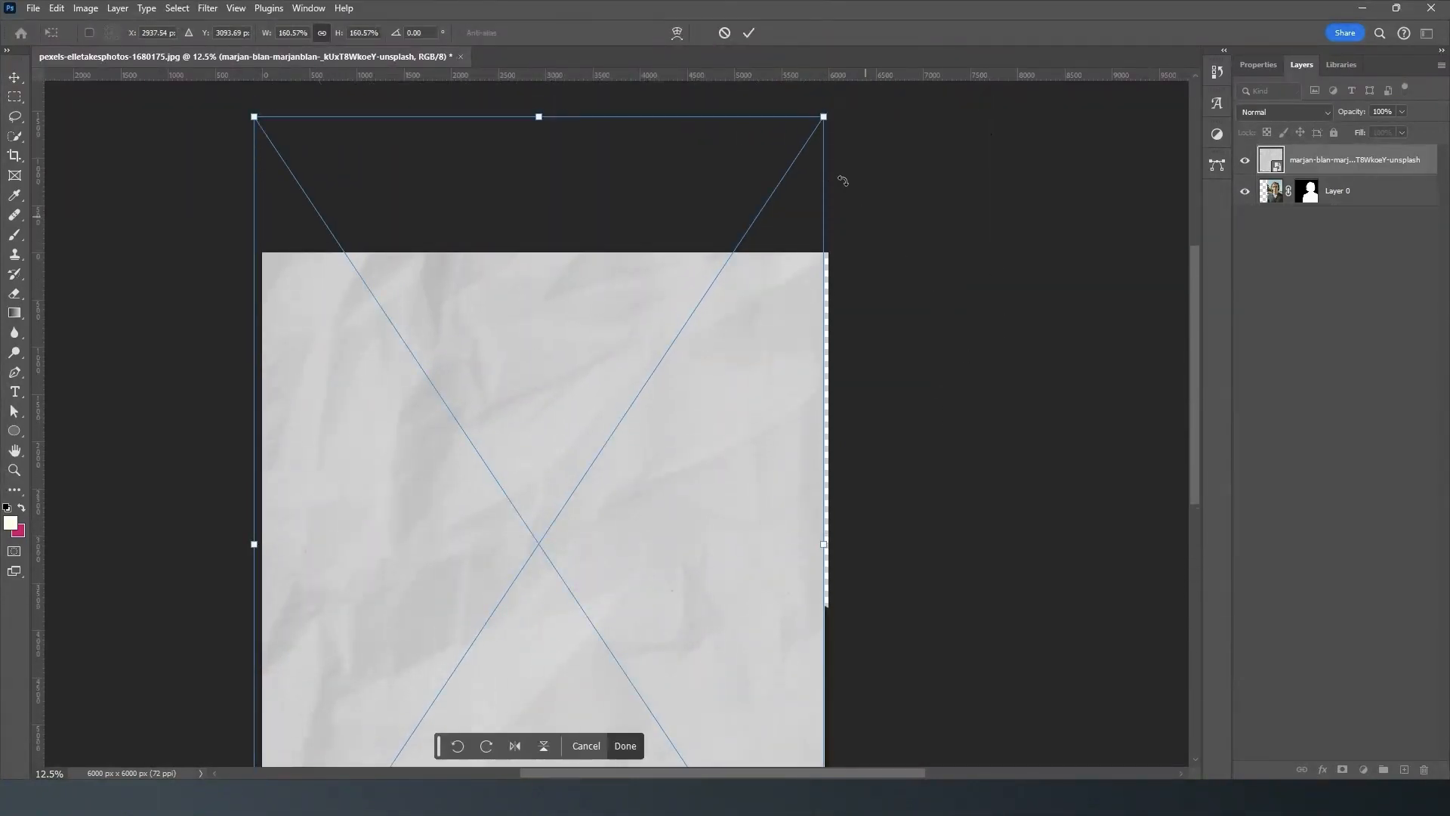
drag(823, 118, 834, 101)
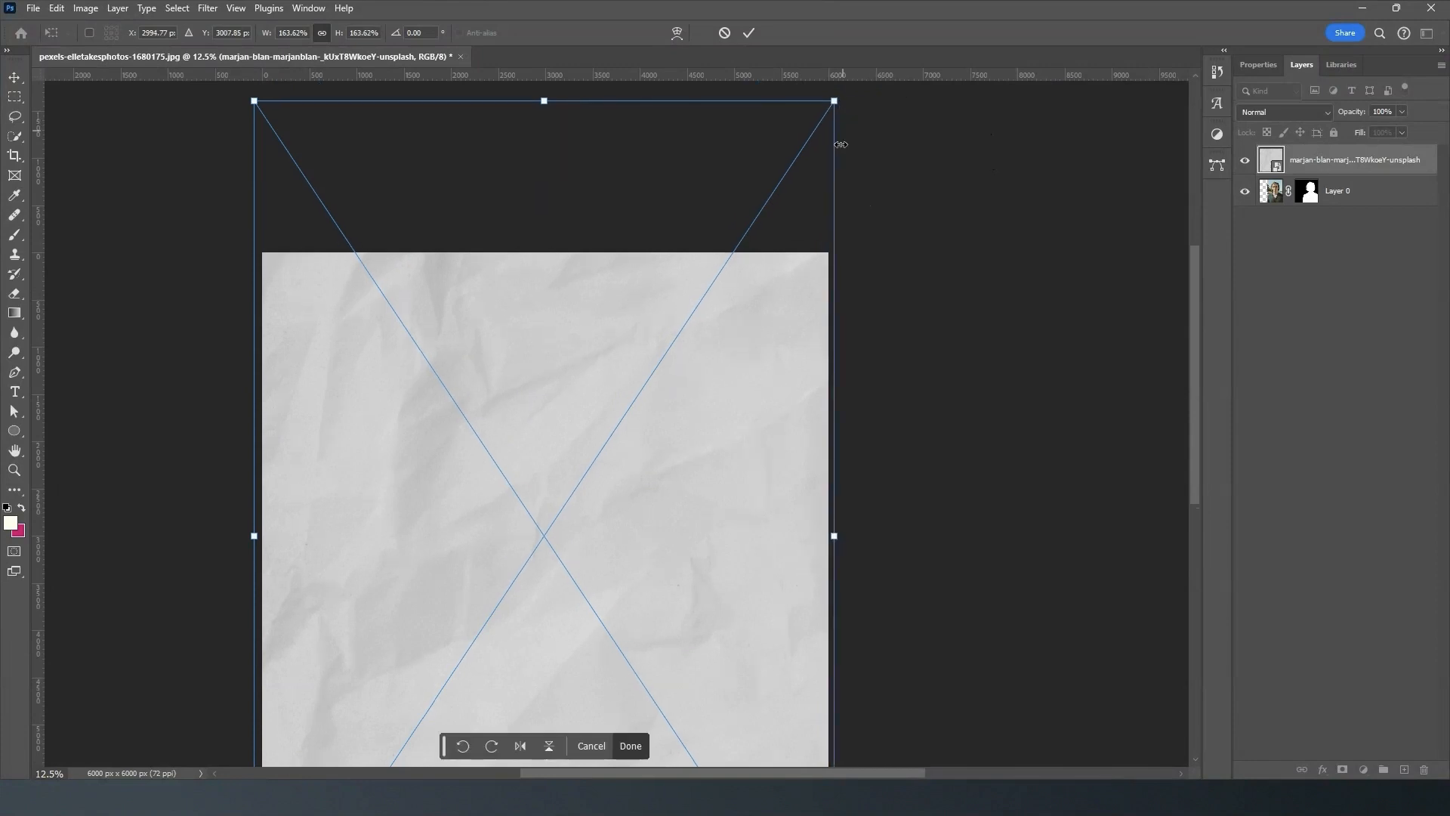
click(750, 32)
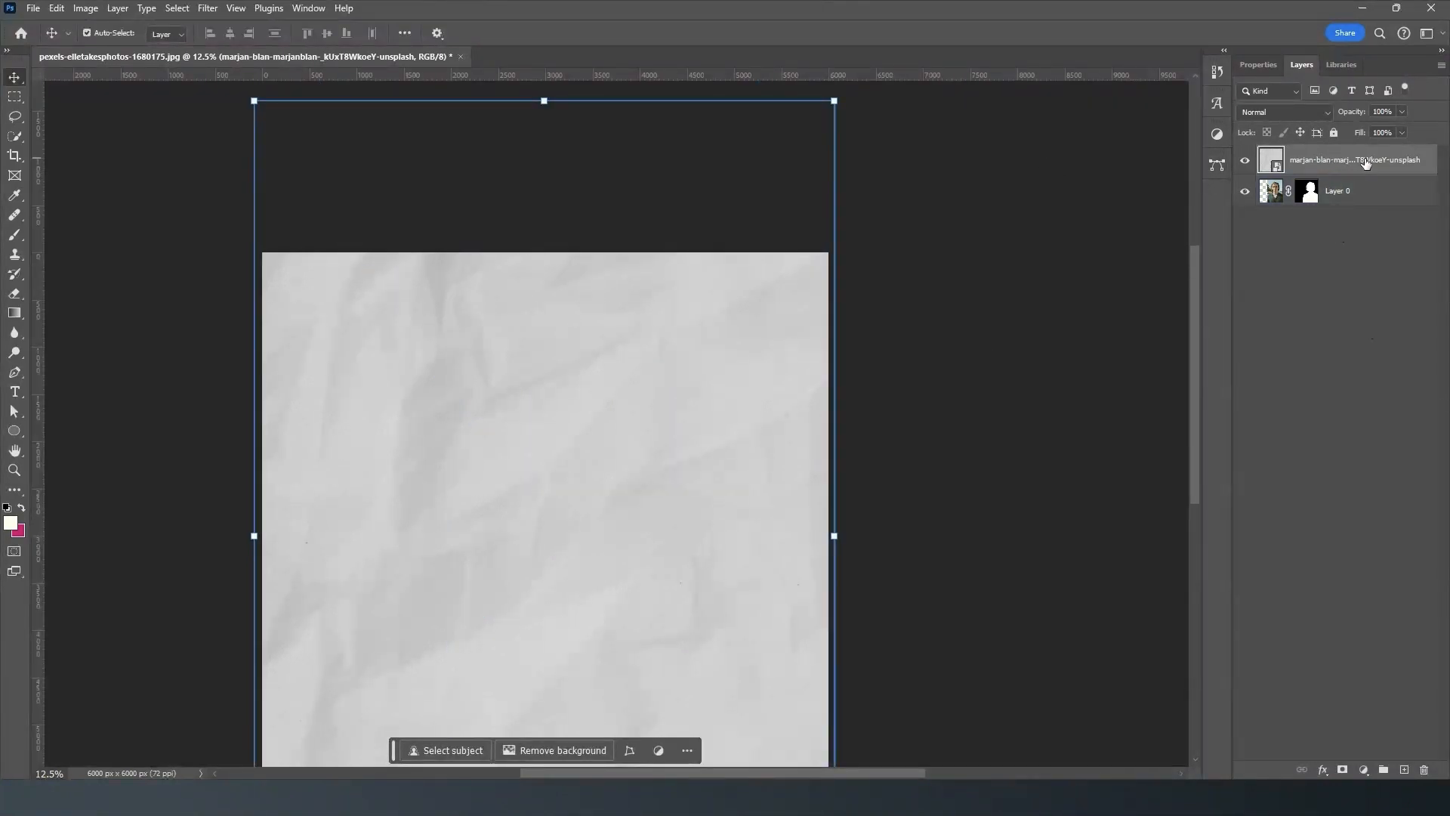
drag(1360, 161, 1359, 195)
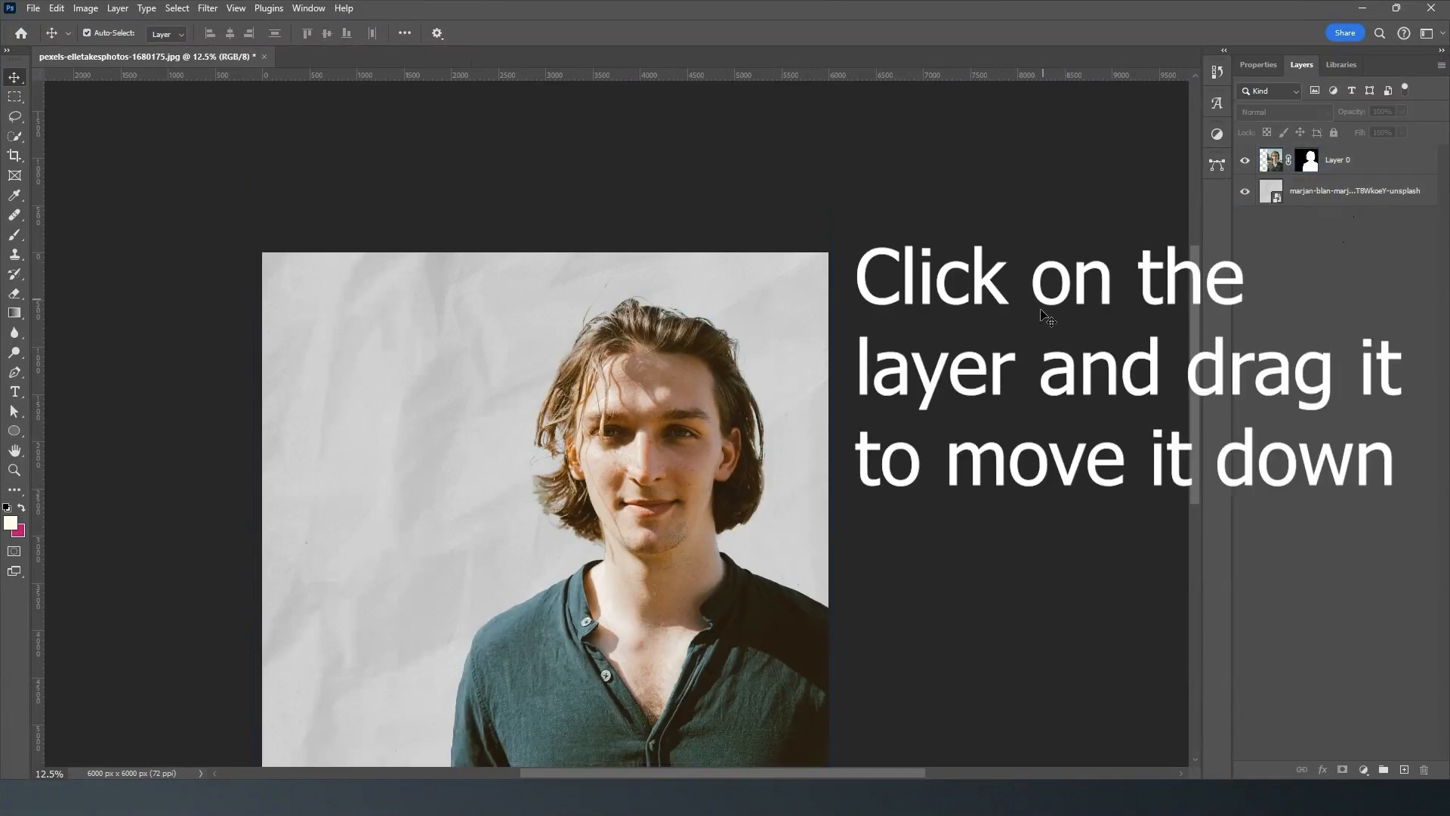
- Place the kiwi image pexels-pixabay-51312 into the document as a new layer and remove its background
scroll(1043, 348, down, 2)
scroll(1046, 341, down, 5)
scroll(1094, 333, up, 4)
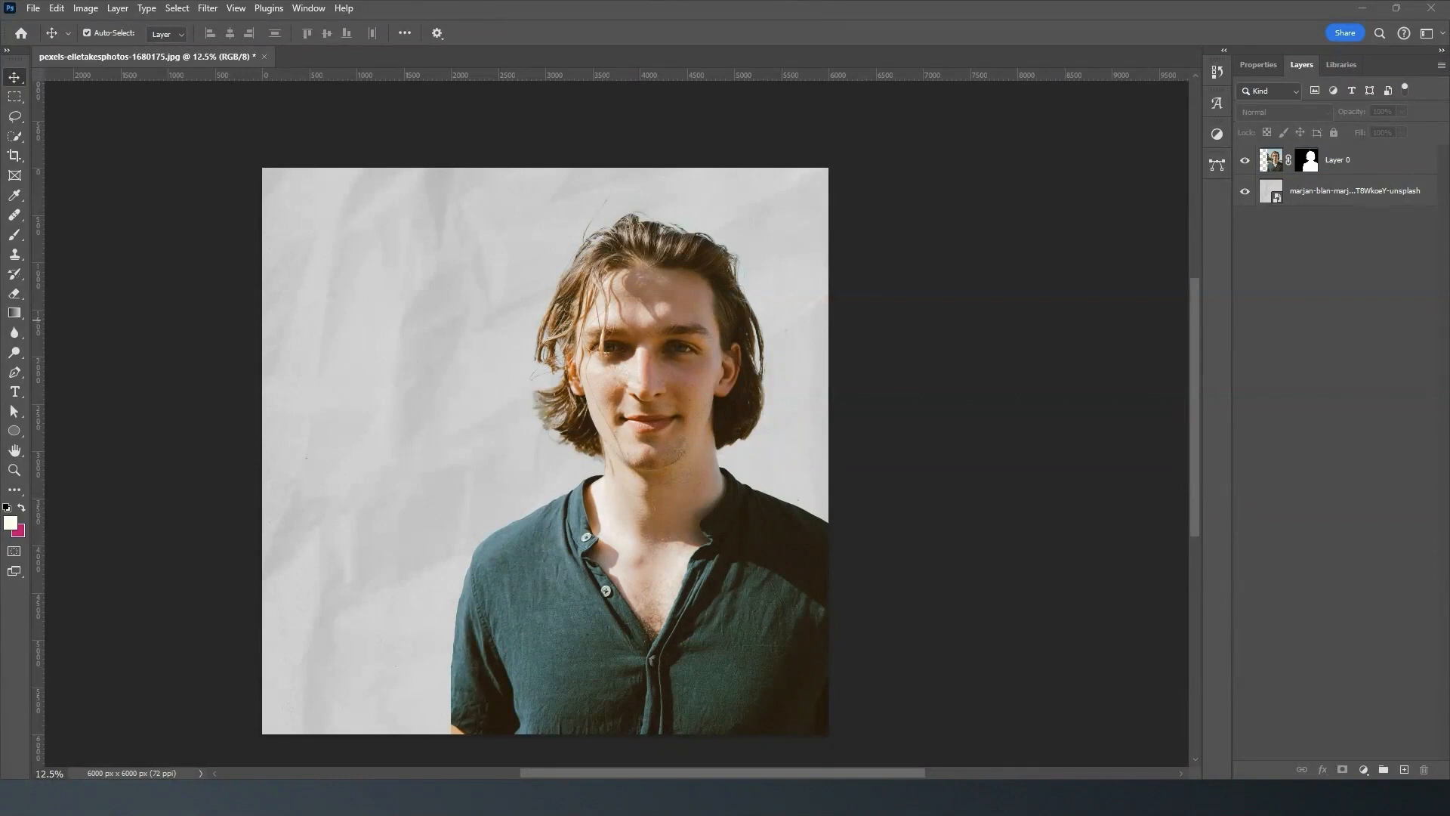
drag(4, 292, 297, 236)
drag(585, 450, 525, 383)
click(747, 32)
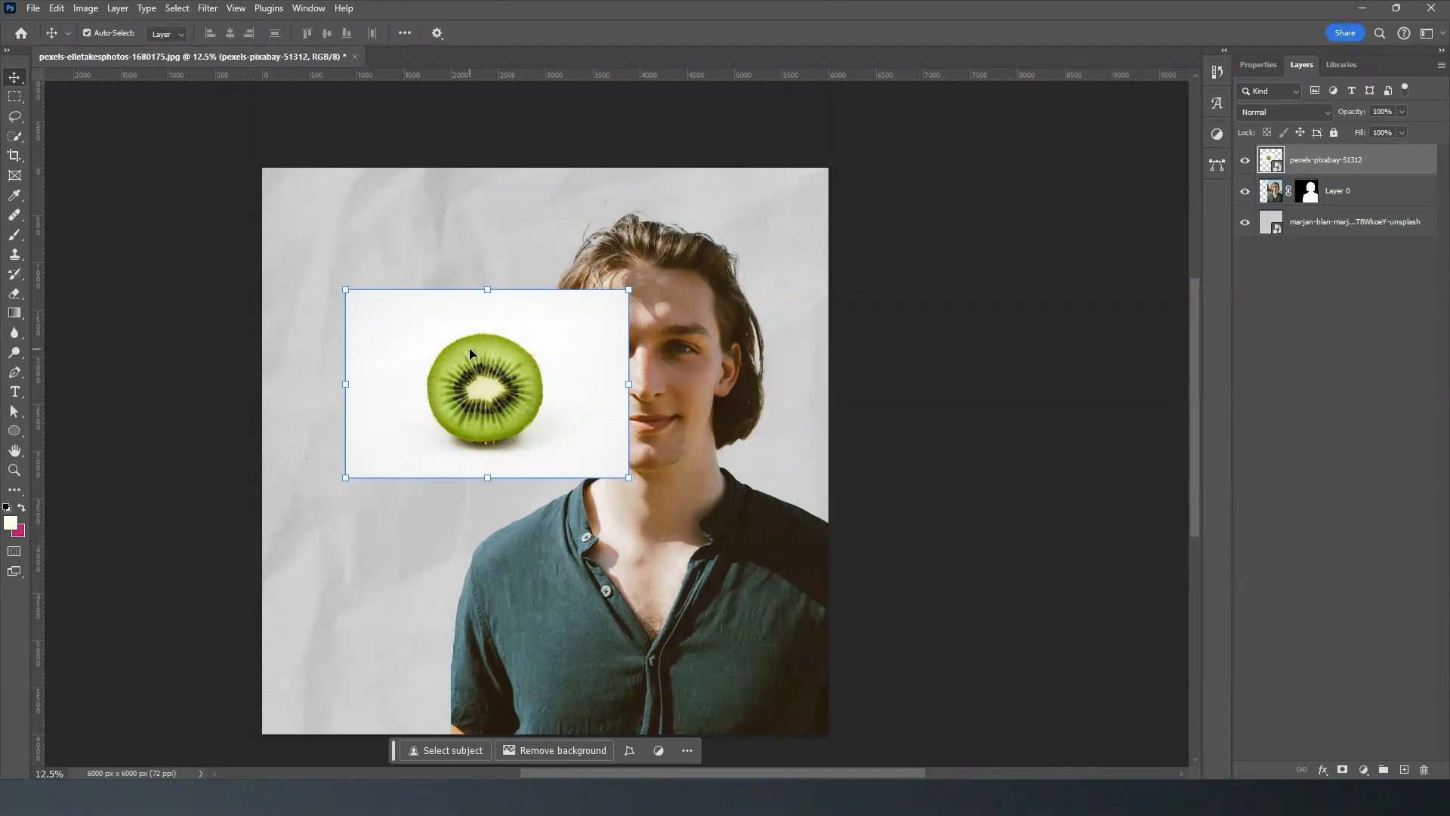
click(532, 752)
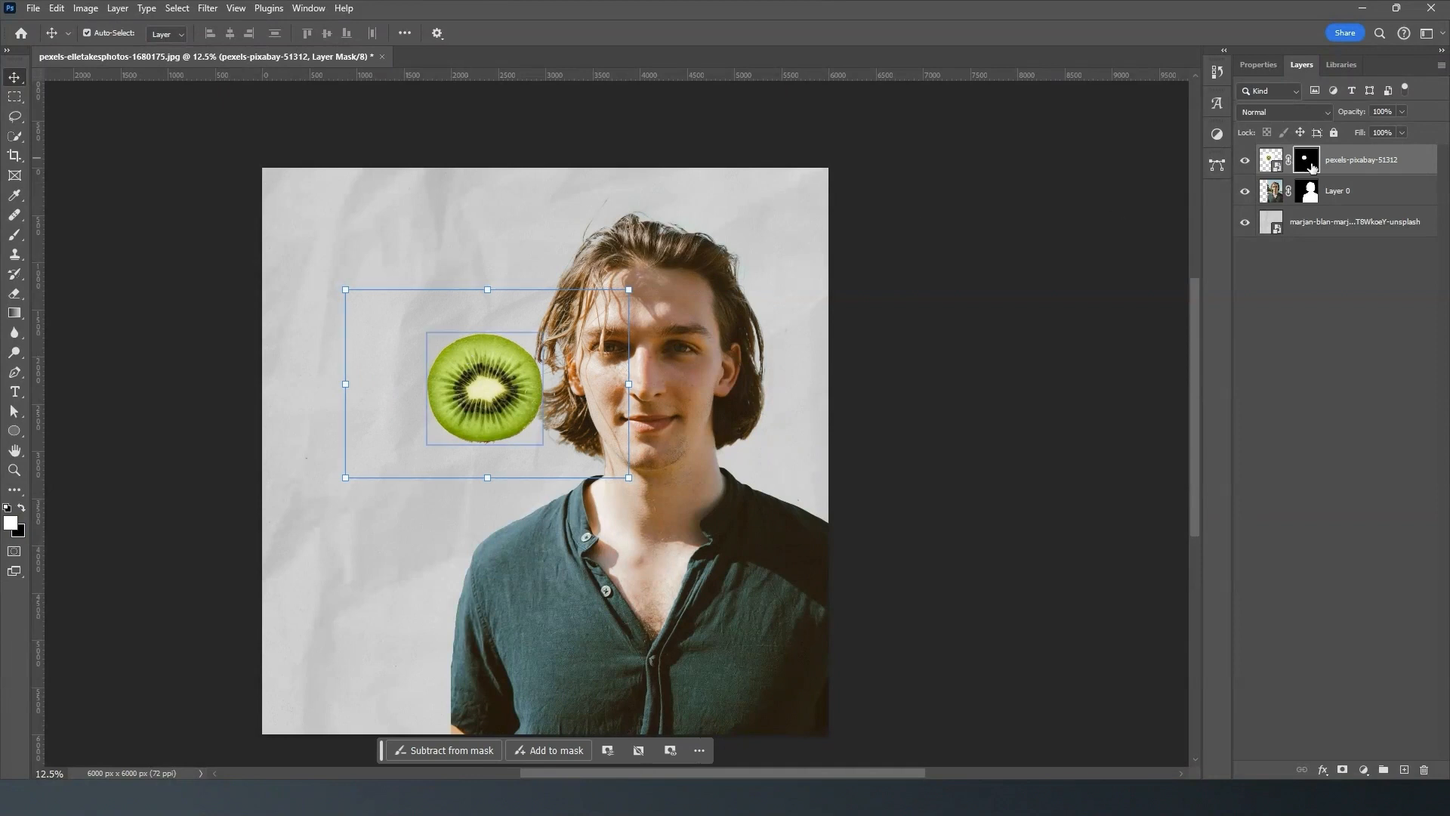
- Enlarge the kiwi proportionally and position it over the edge of the man's sleeve, below shoulder height, leaving the layer deselected
drag(484, 394, 667, 423)
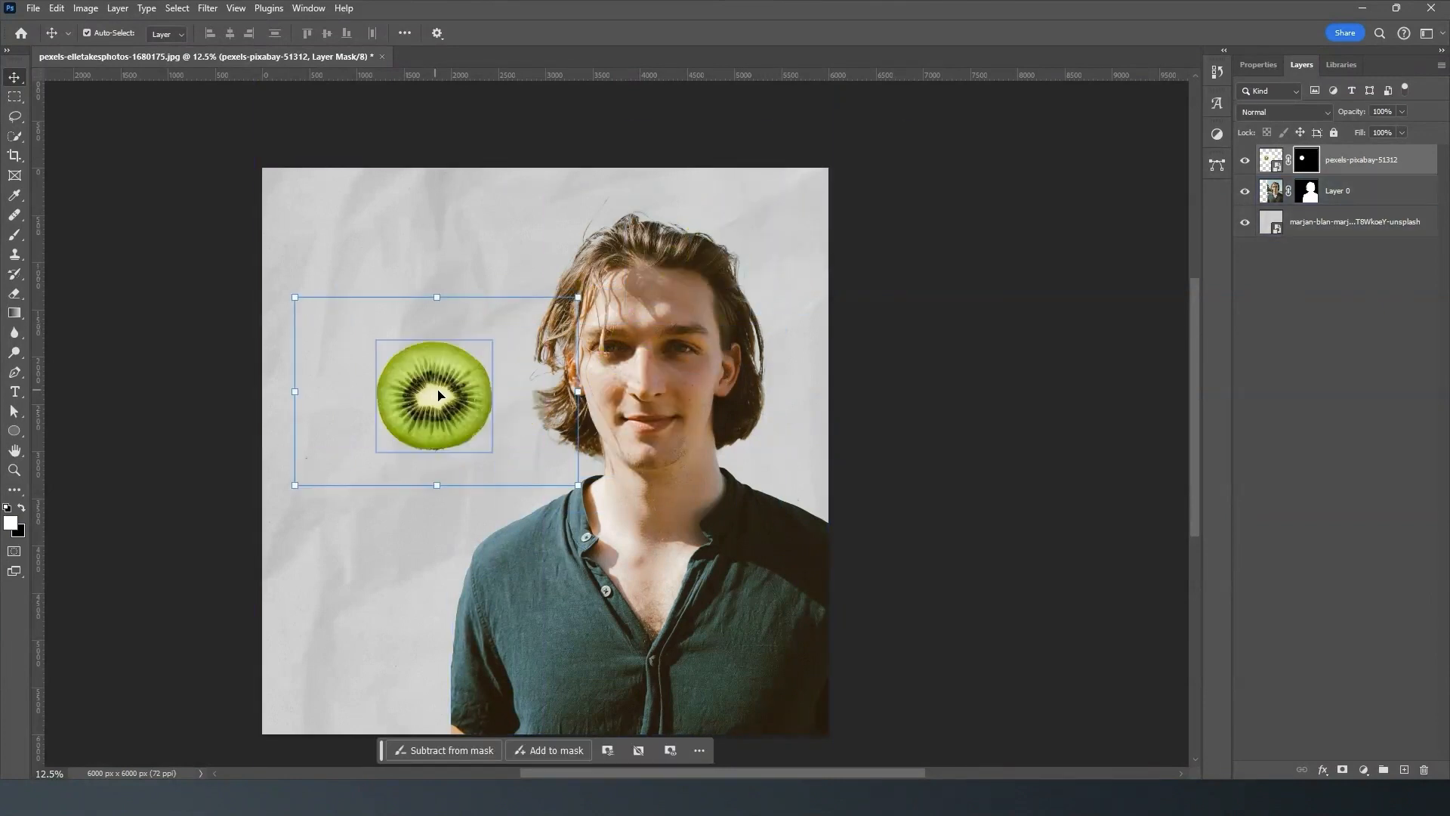
click(492, 386)
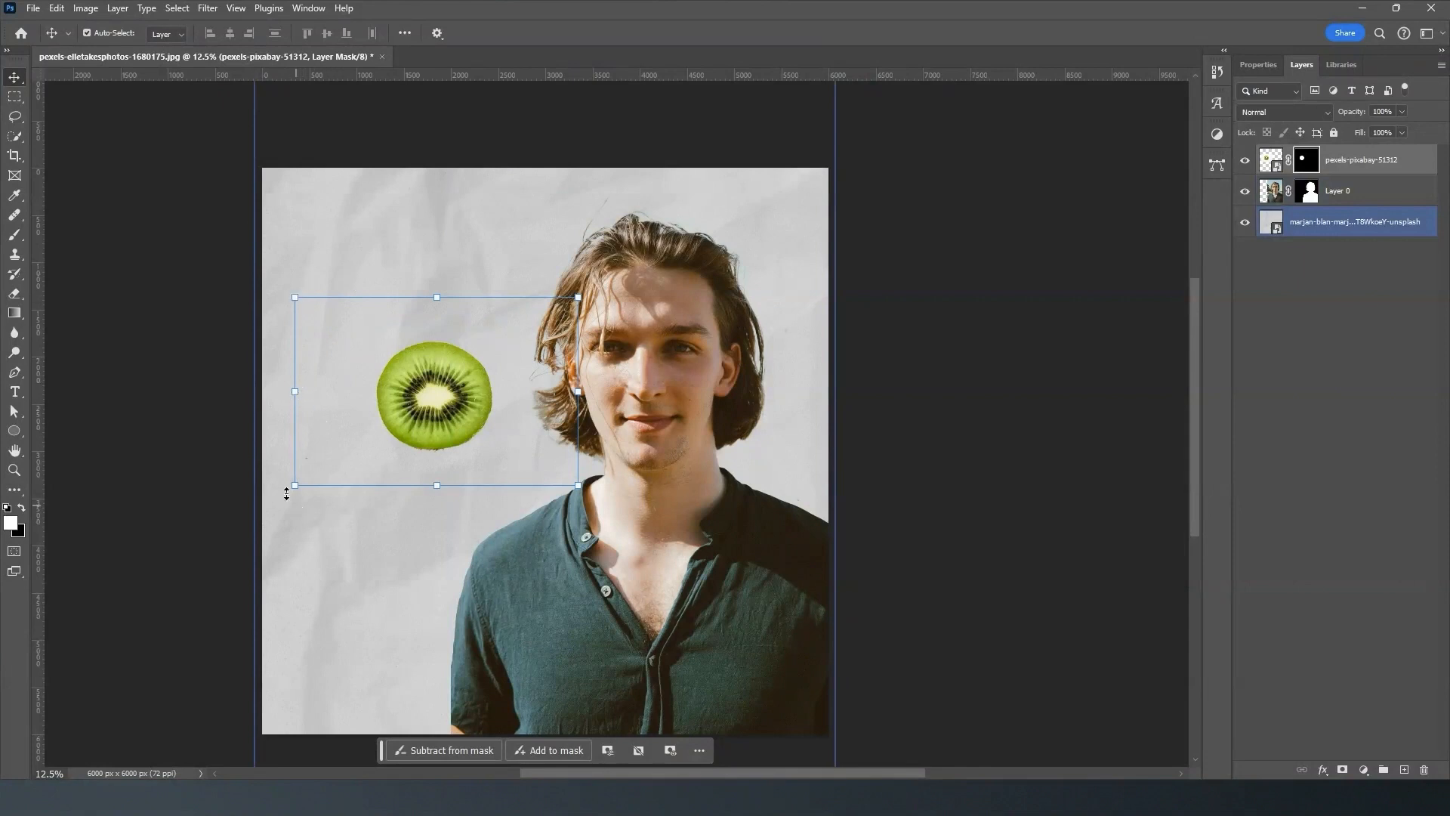
click(295, 297)
drag(294, 297, 221, 251)
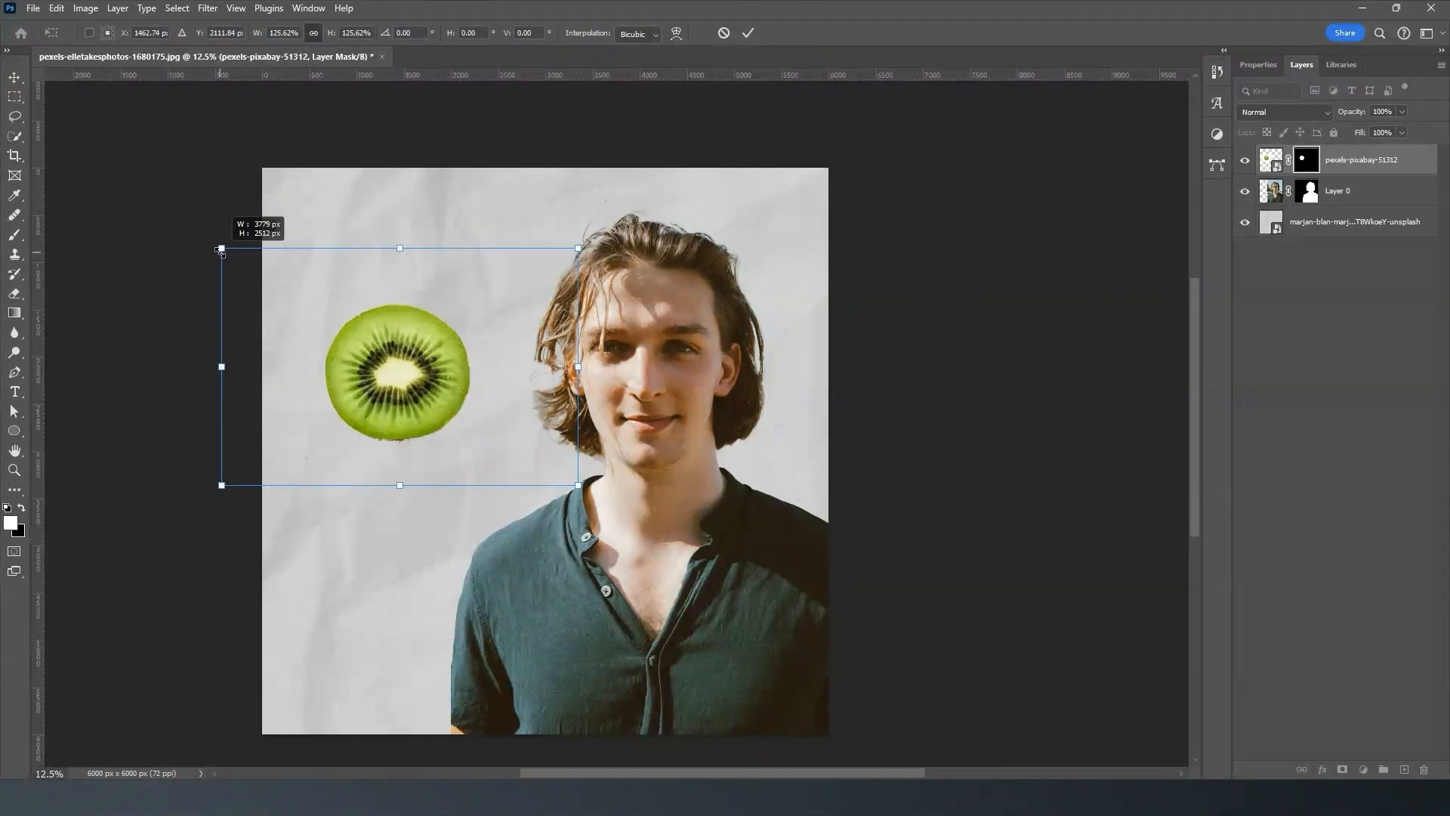
drag(221, 250, 207, 347)
click(724, 37)
drag(513, 95, 643, 181)
drag(757, 300, 476, 584)
click(748, 32)
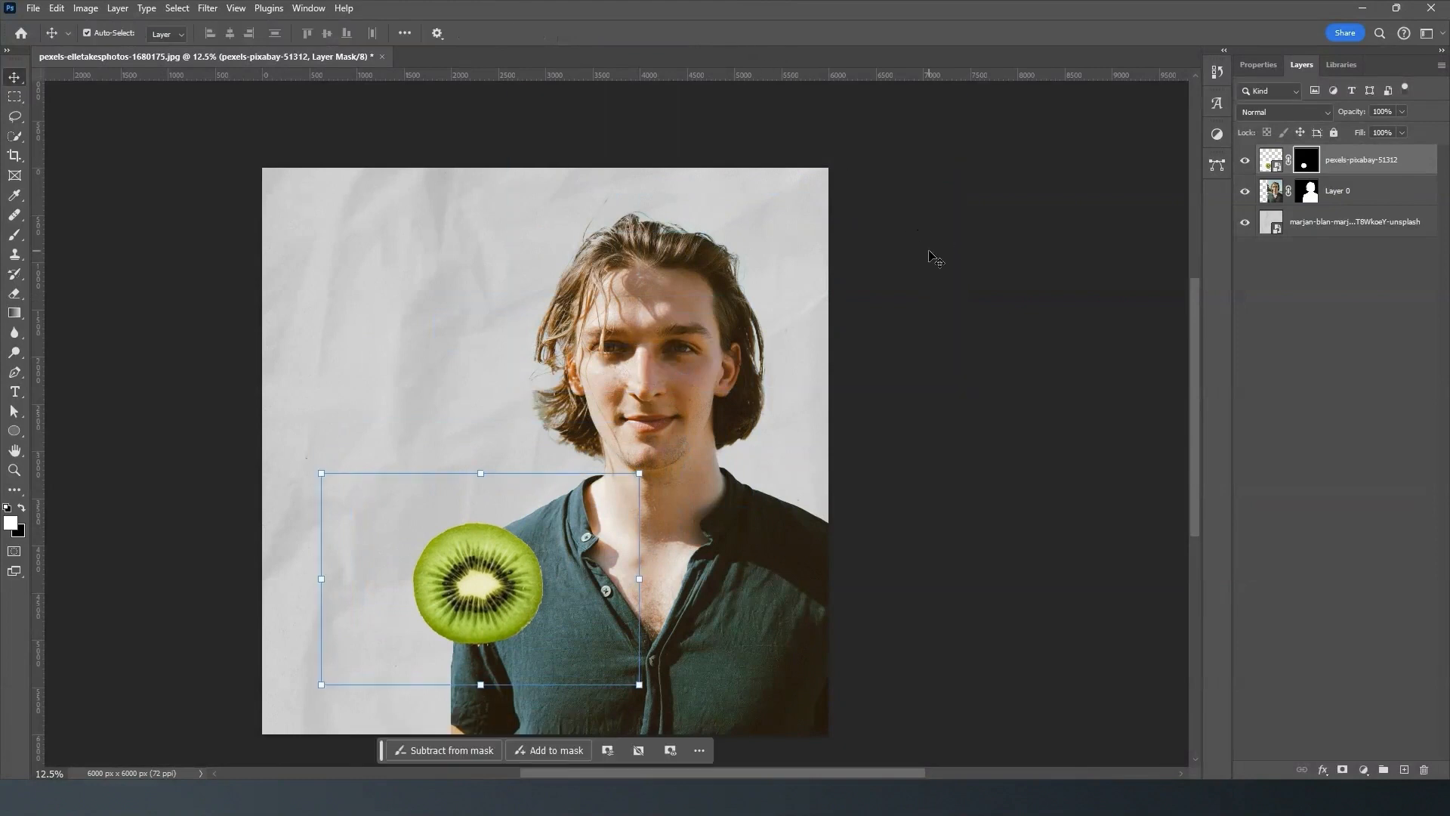
click(936, 258)
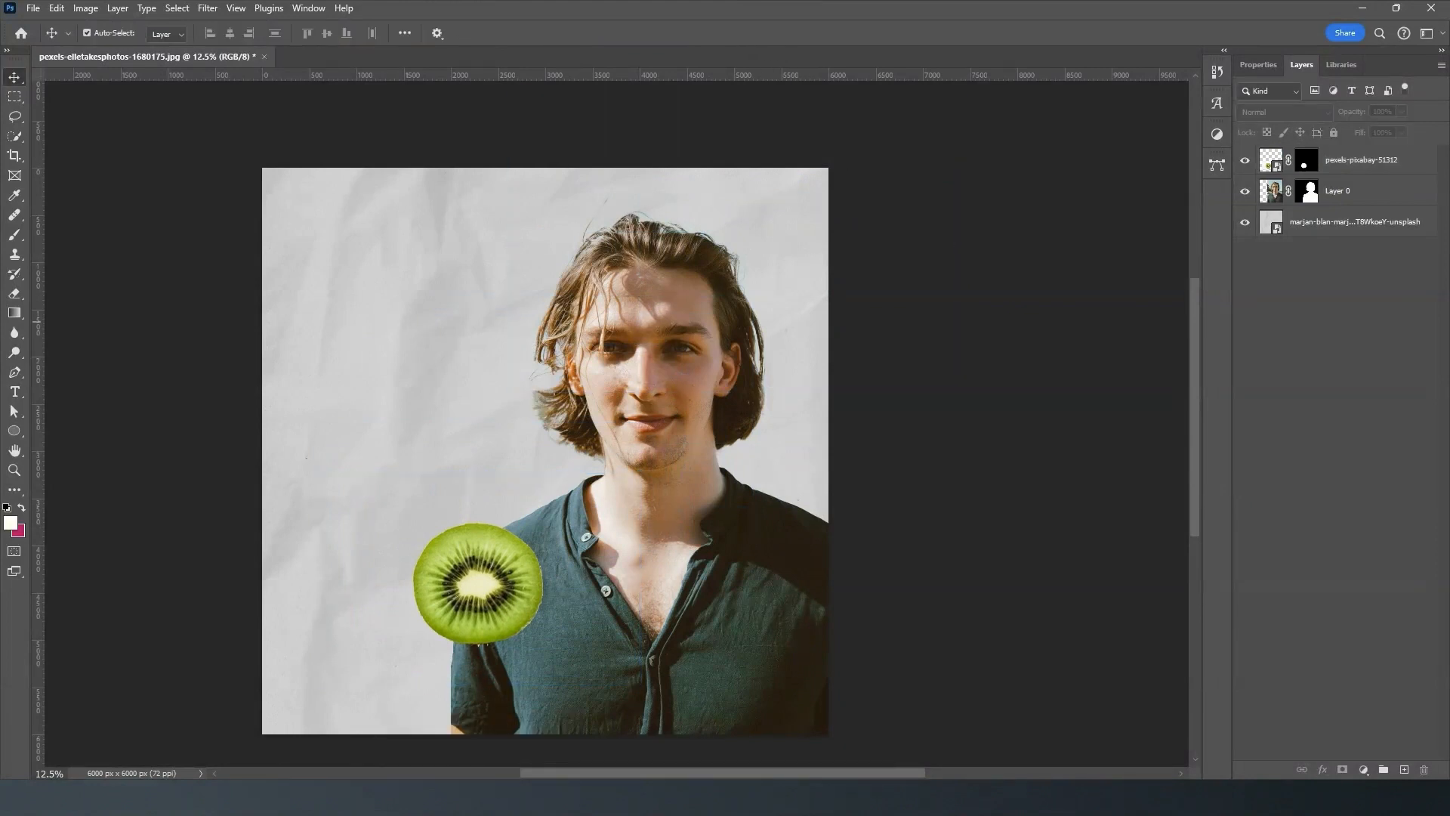
- Place the ice-cream image pexels-conojeghuo-175695 beside the man as a new layer with its background removed
drag(265, 310, 527, 370)
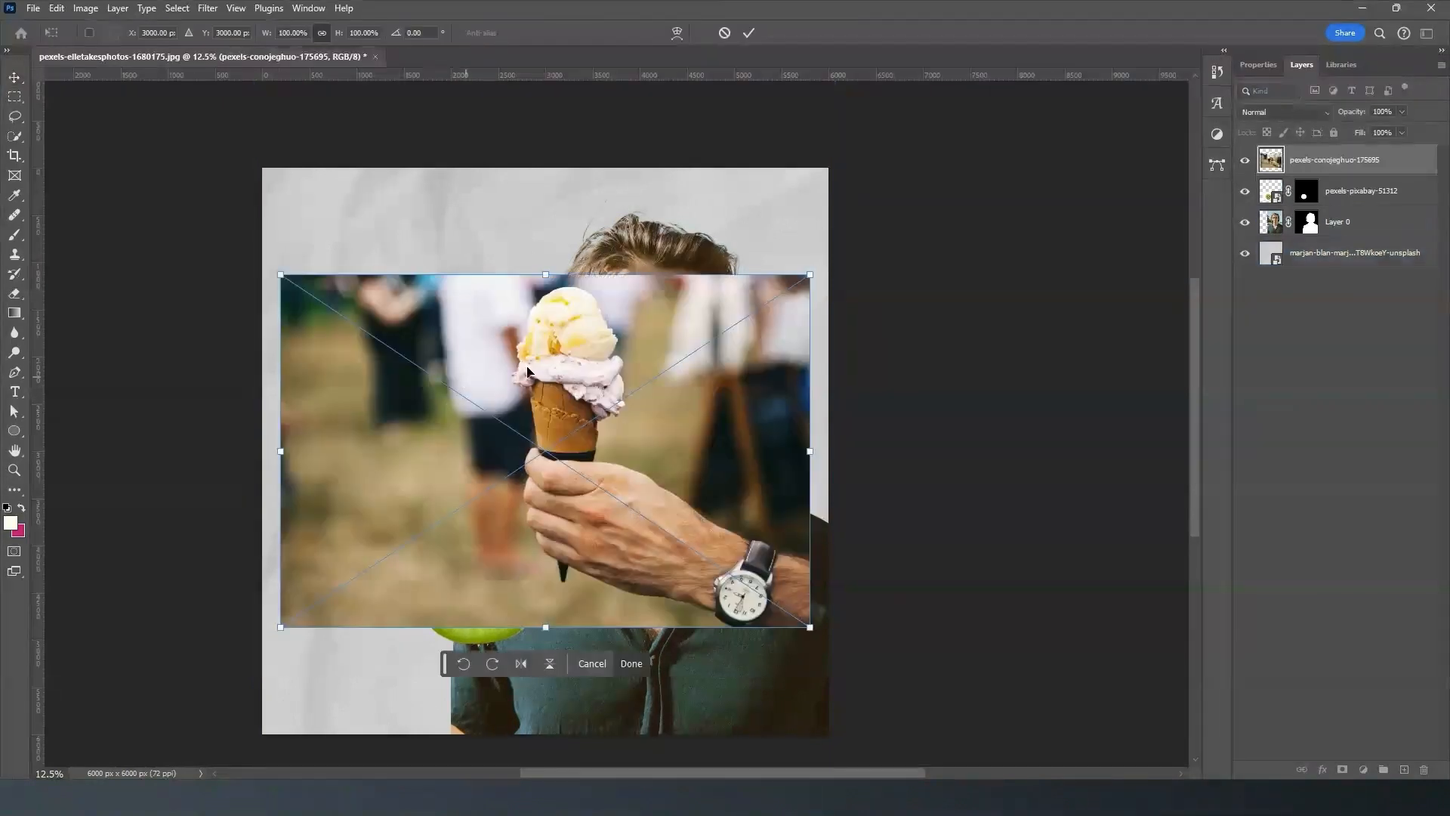
click(750, 33)
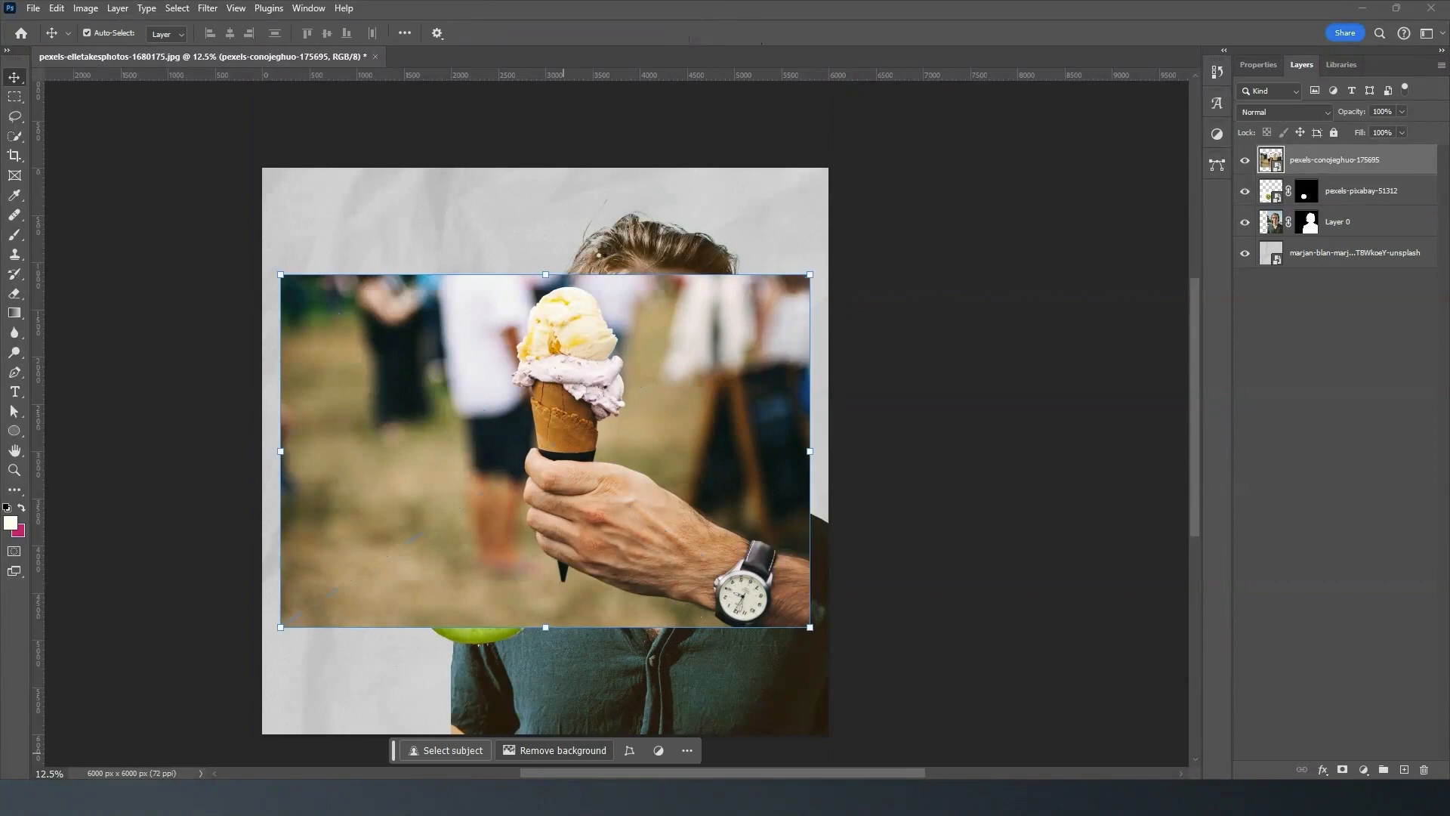
drag(566, 386, 364, 513)
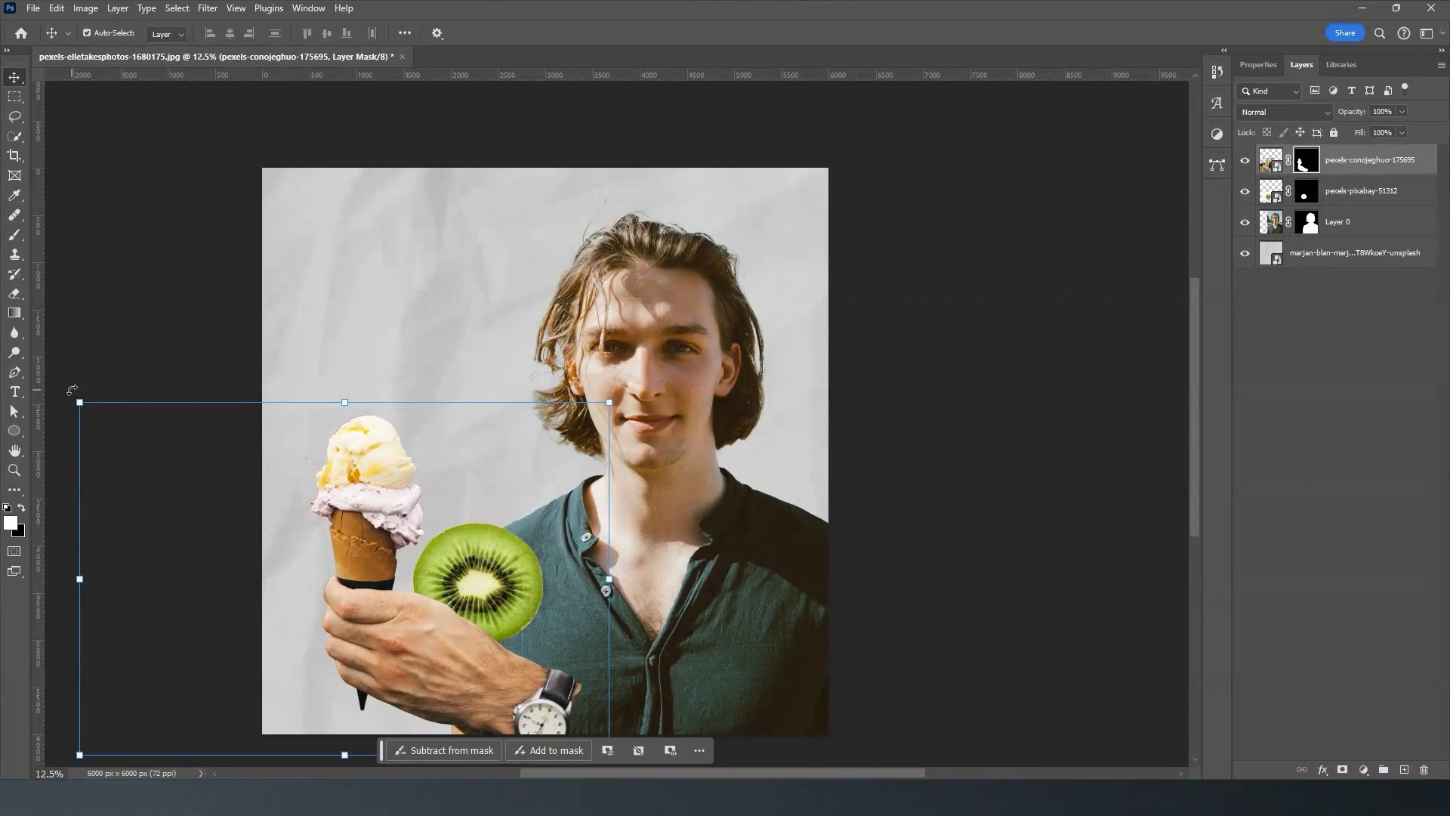
- Rotate the hand with the ice-cream cone 90° and move it so the scoops overlap the kiwi
drag(72, 390, 486, 382)
drag(543, 589, 589, 538)
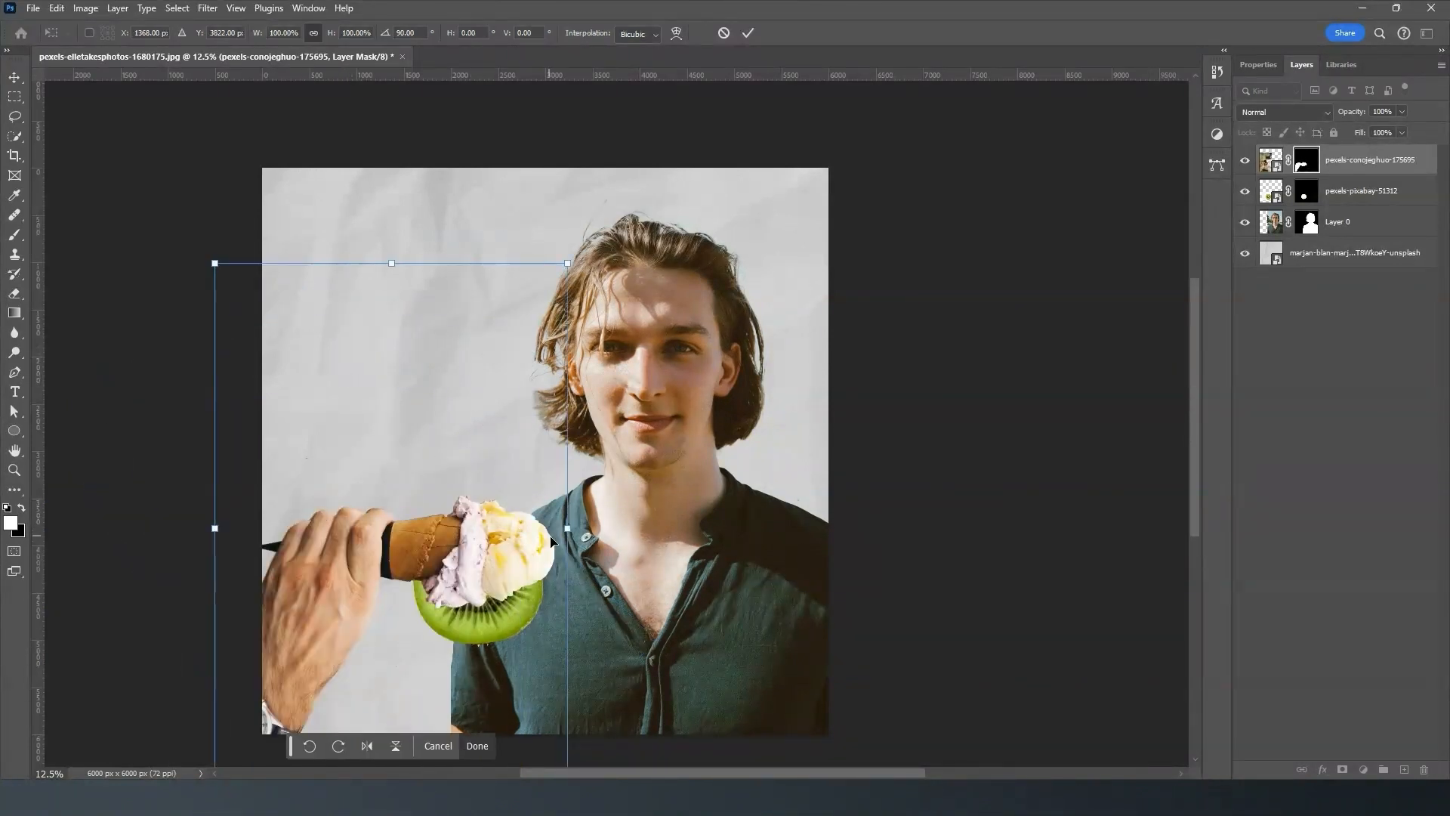
click(749, 34)
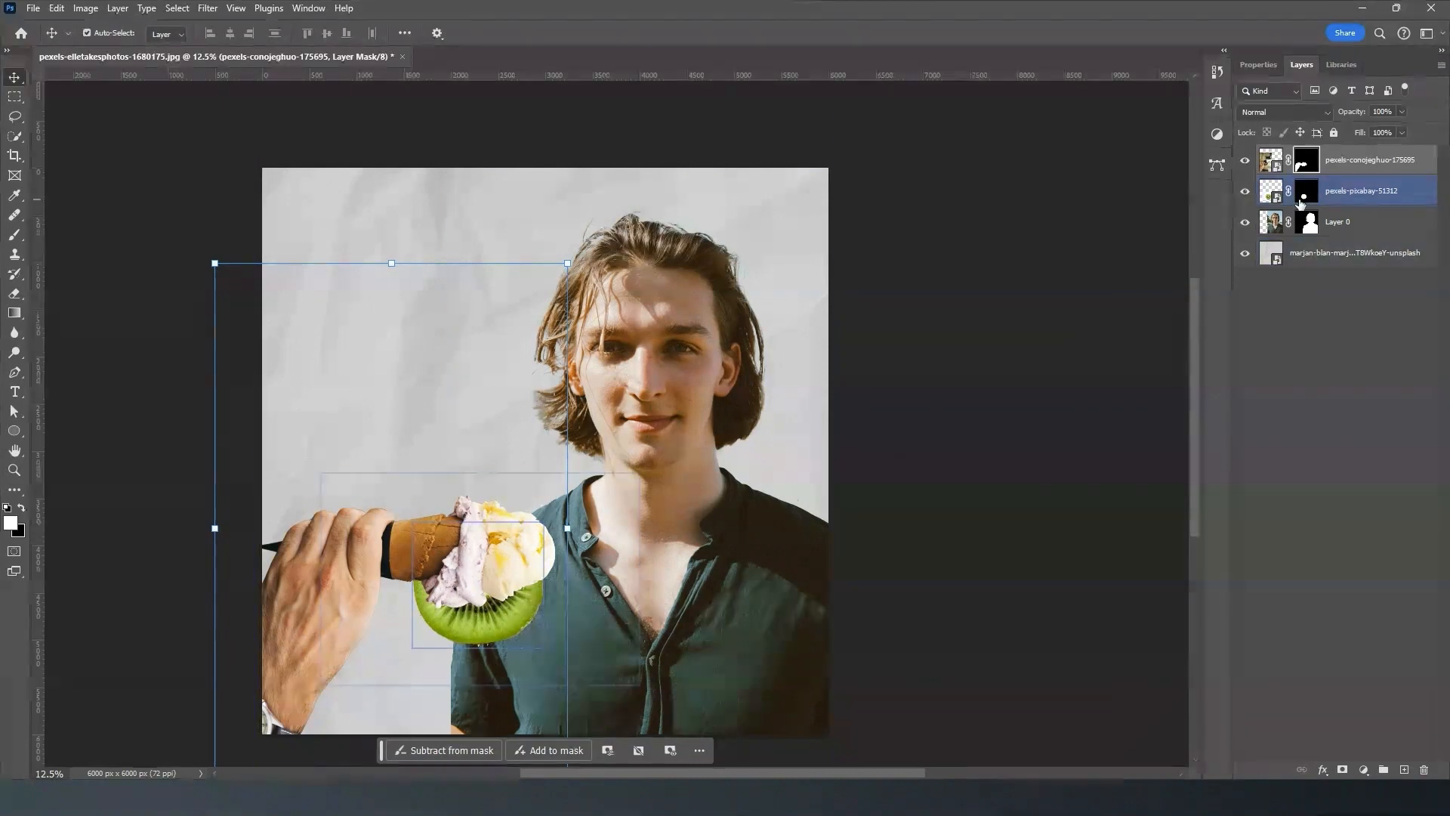
- Move the kiwi layer above the ice-cream layer and scale it to about 105.31%, positioned to cover the scoops
click(1389, 195)
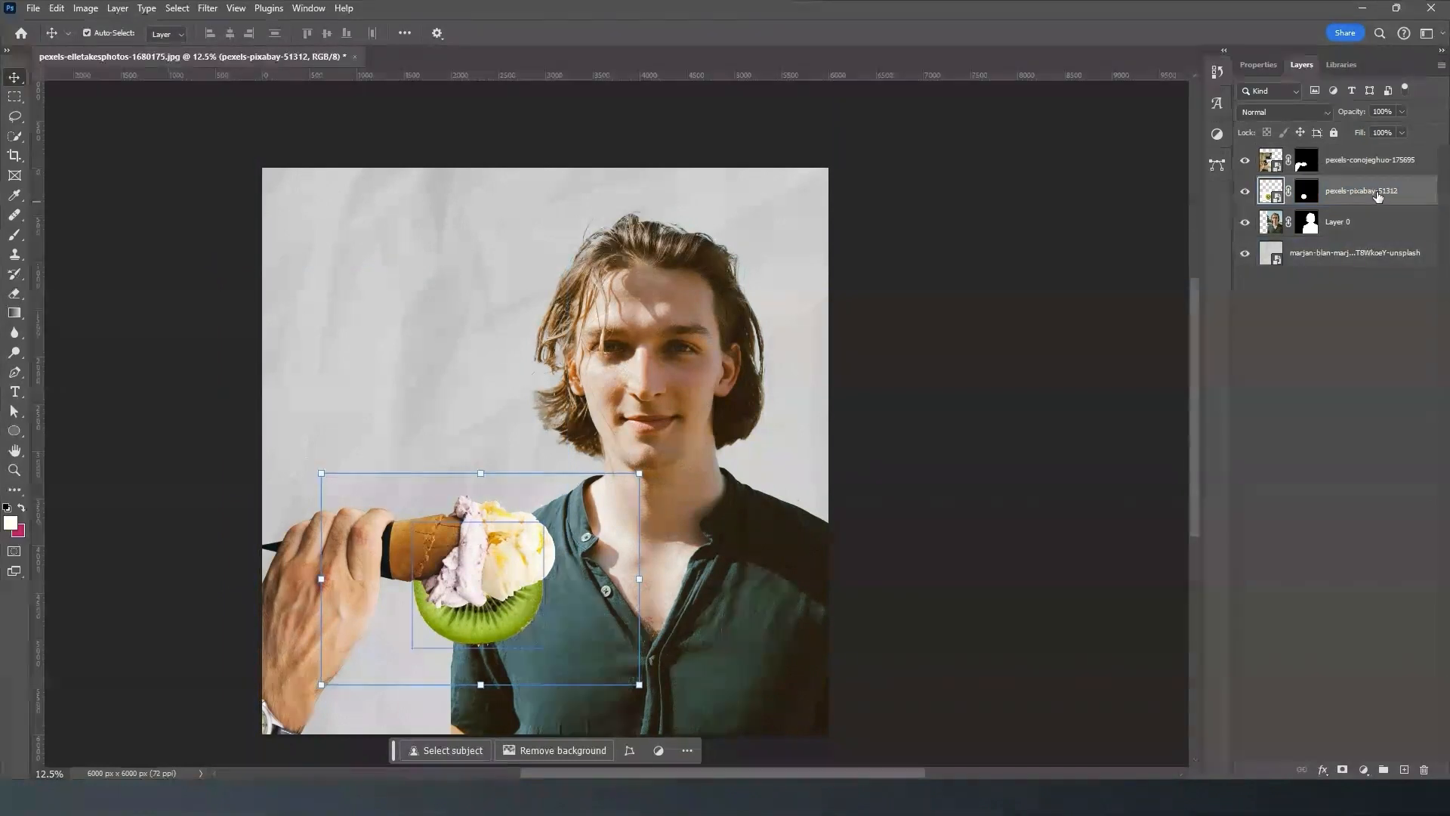
drag(1378, 195, 1377, 151)
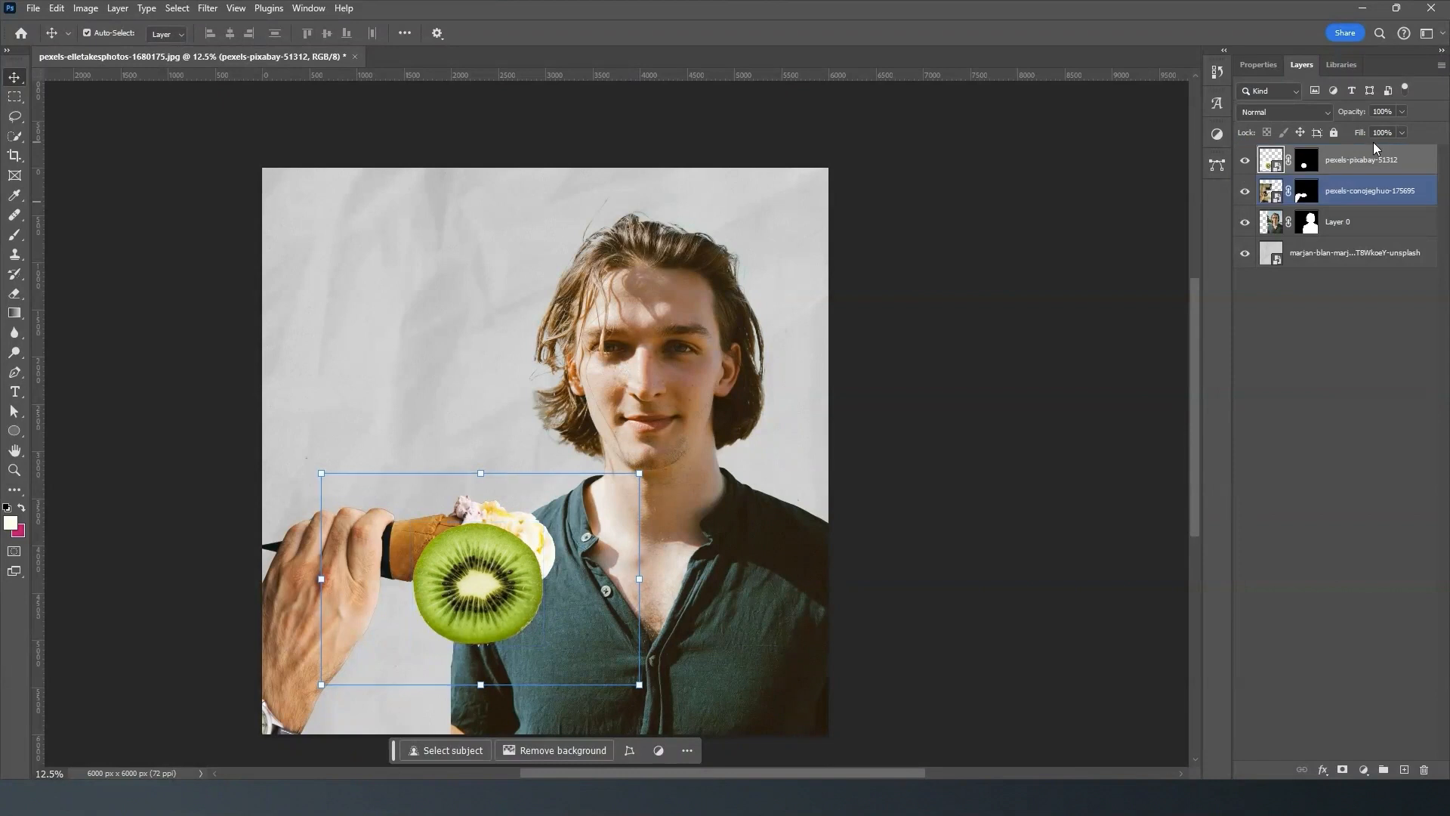
drag(490, 531, 493, 541)
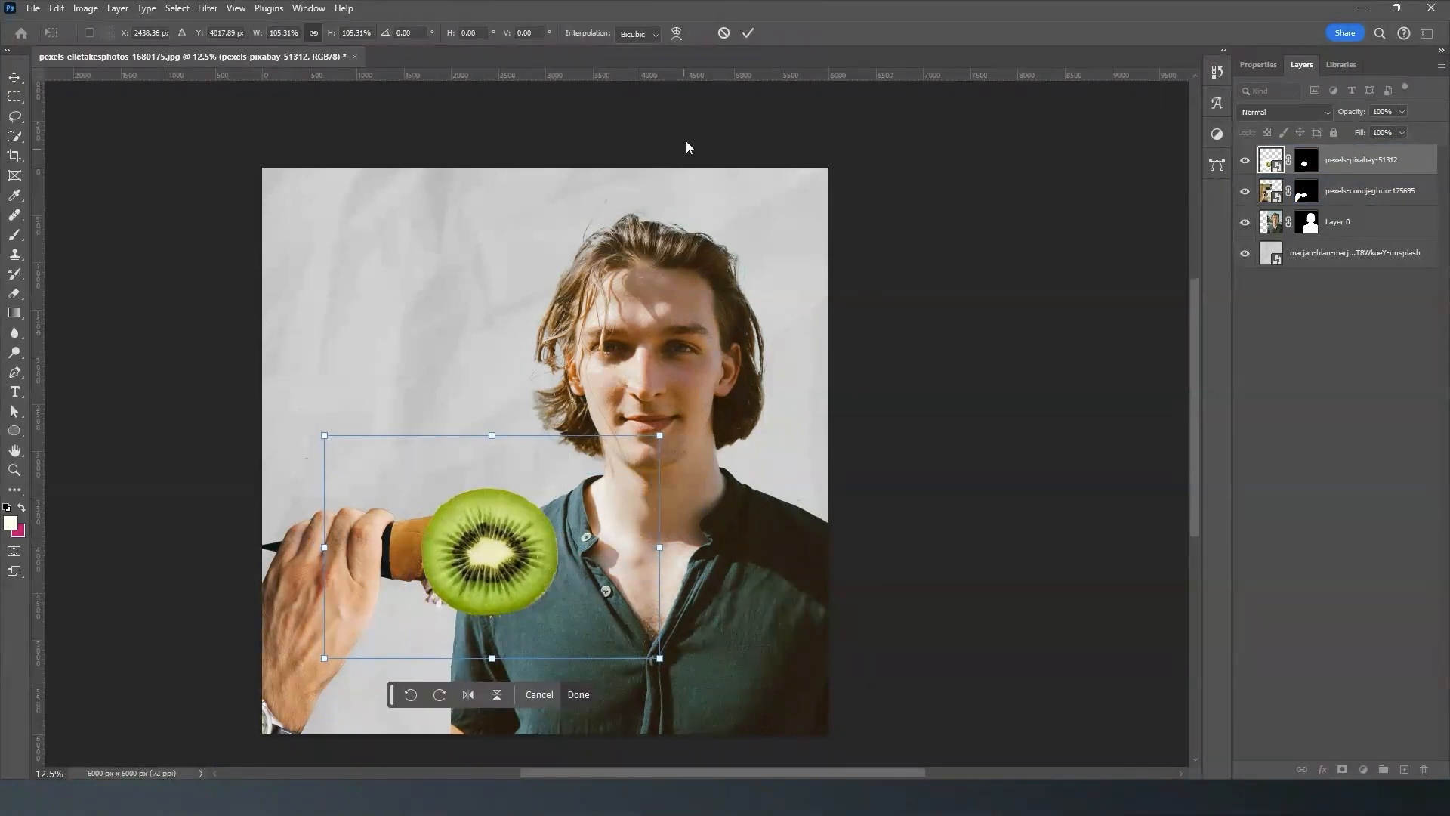
click(753, 34)
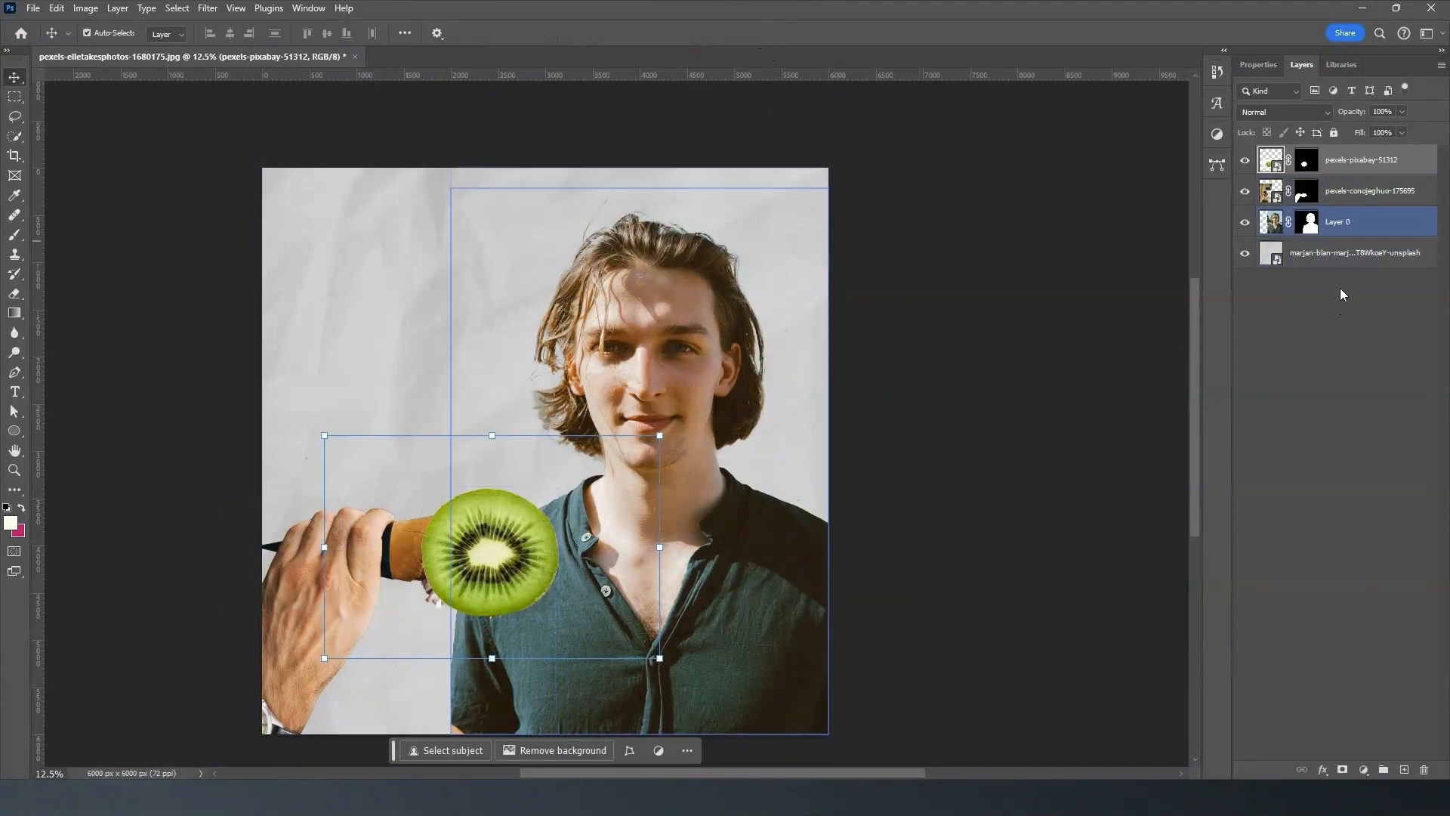
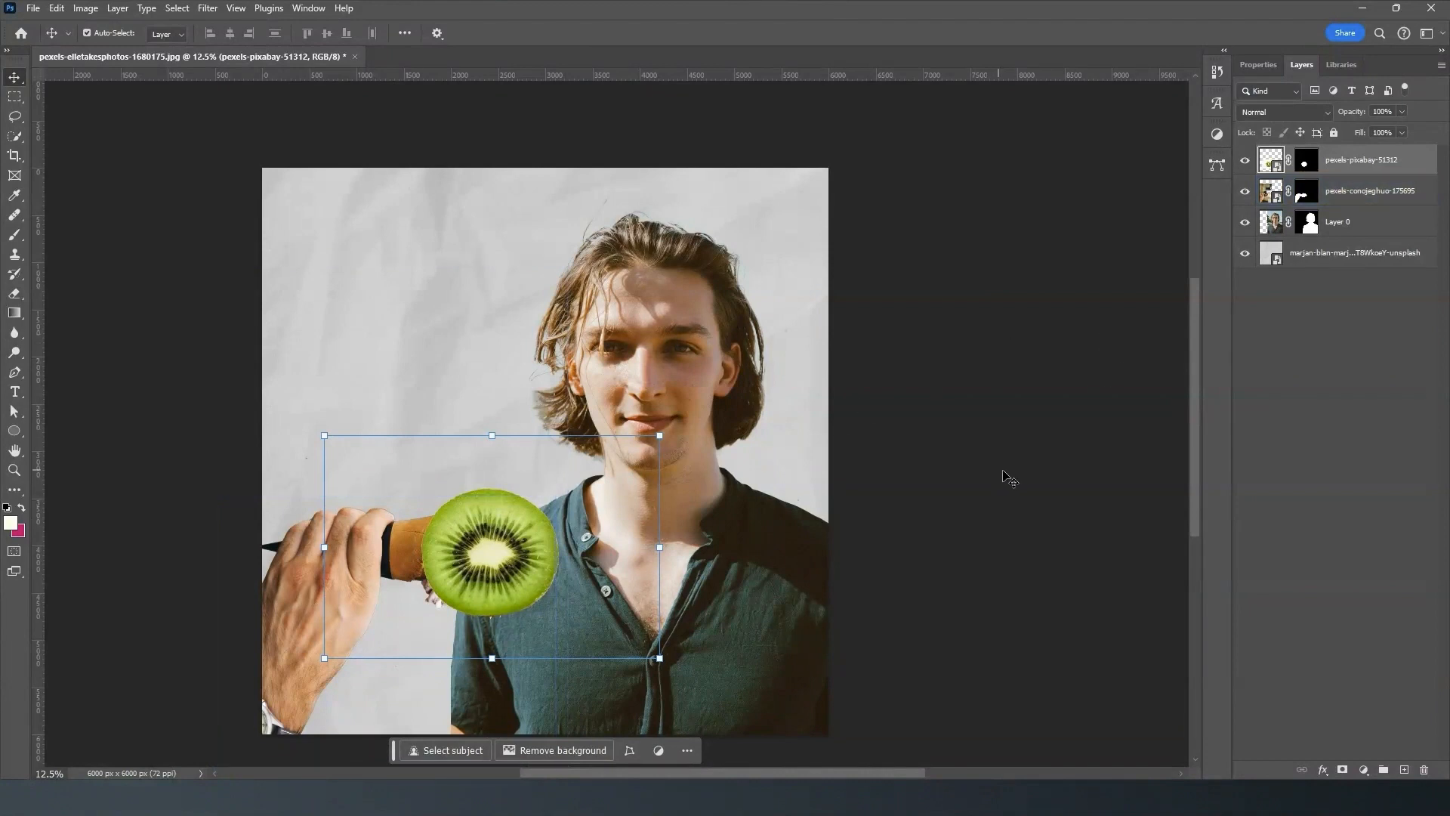
- Add a Black & White adjustment layer directly above the hand layer pexels-conojeghuo-175695, keeping the Default preset
click(1372, 194)
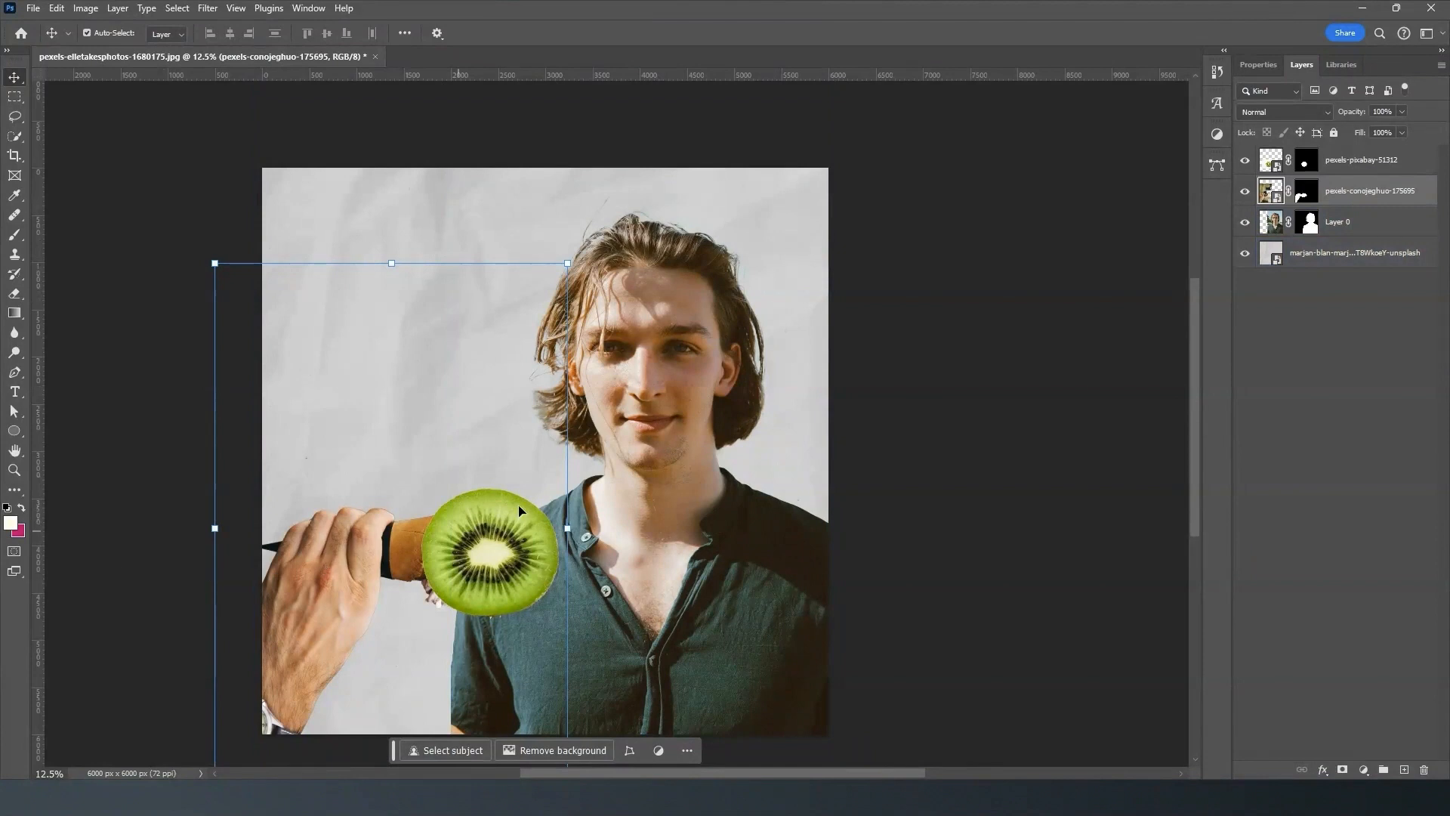
click(1217, 136)
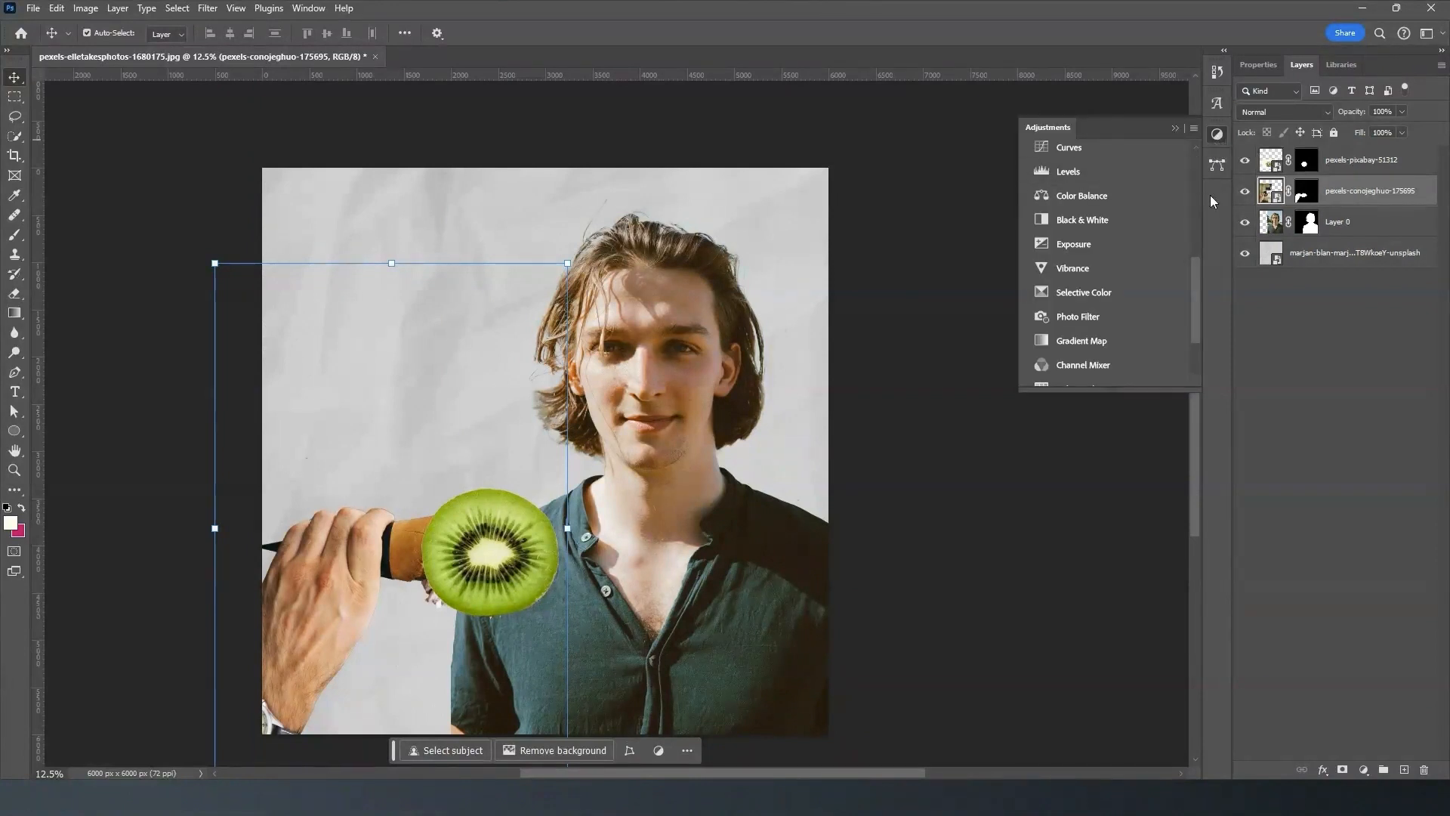
drag(1195, 279, 1204, 333)
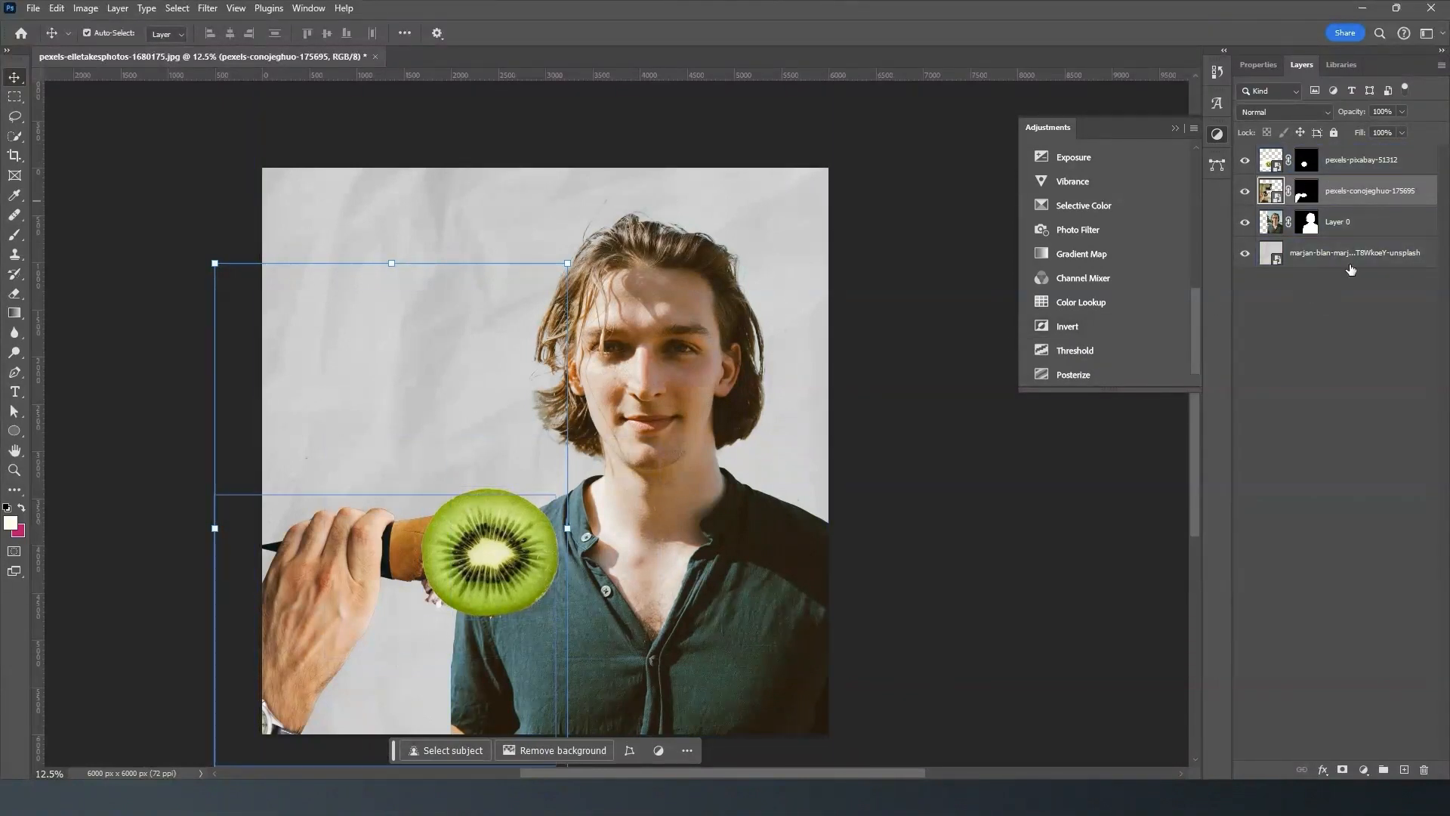
drag(1198, 334, 1203, 297)
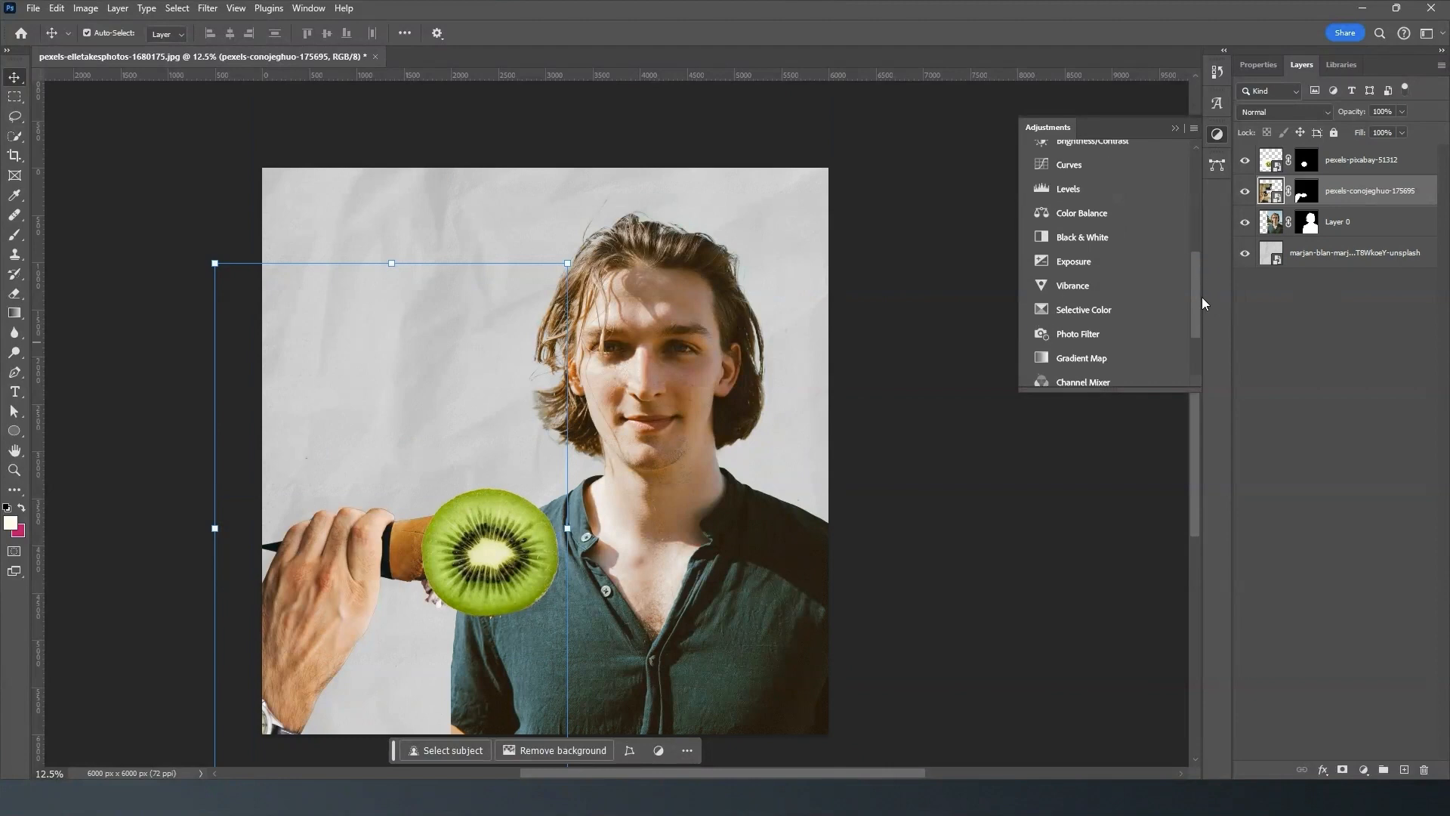
click(1126, 237)
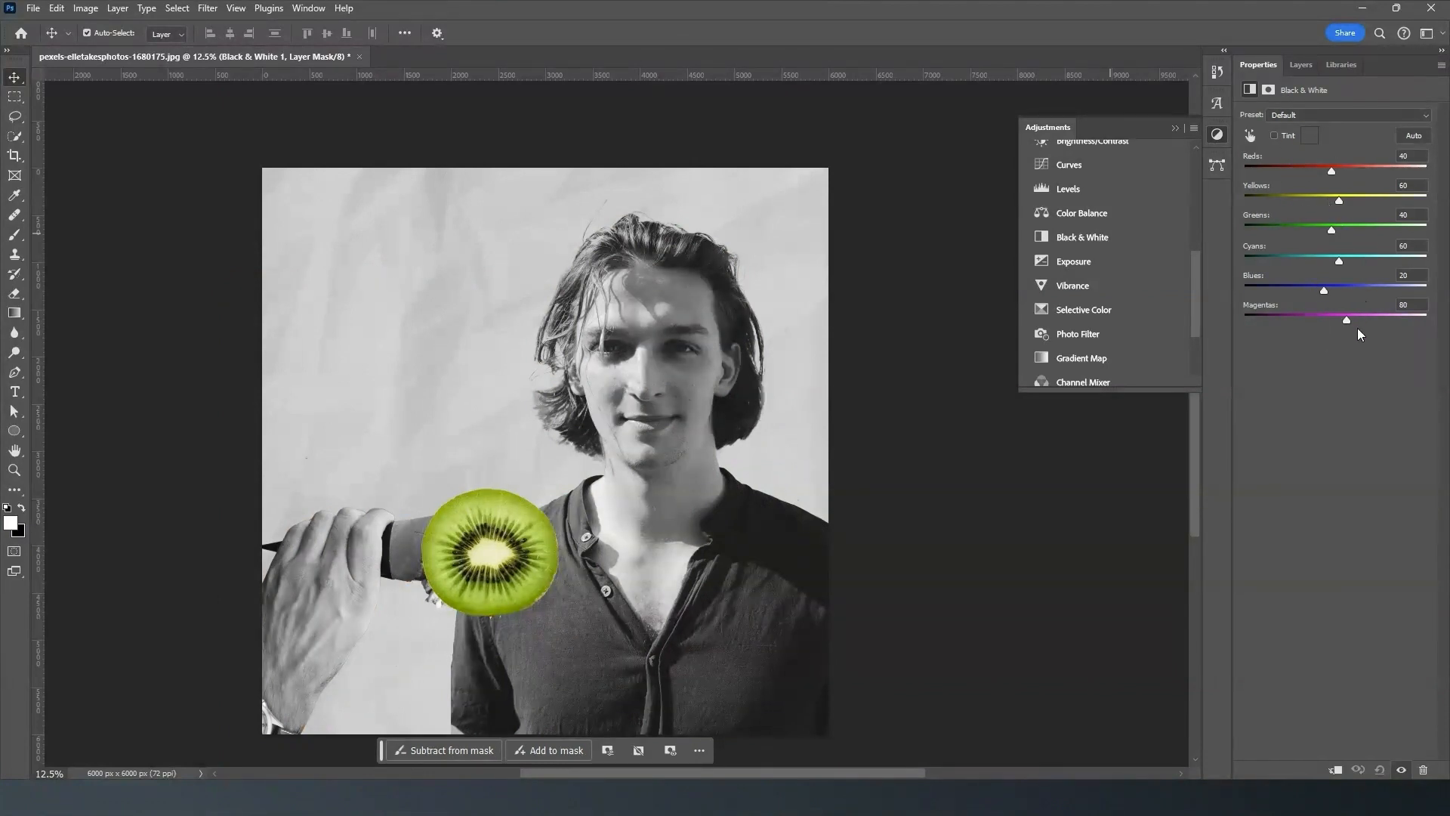
click(1300, 65)
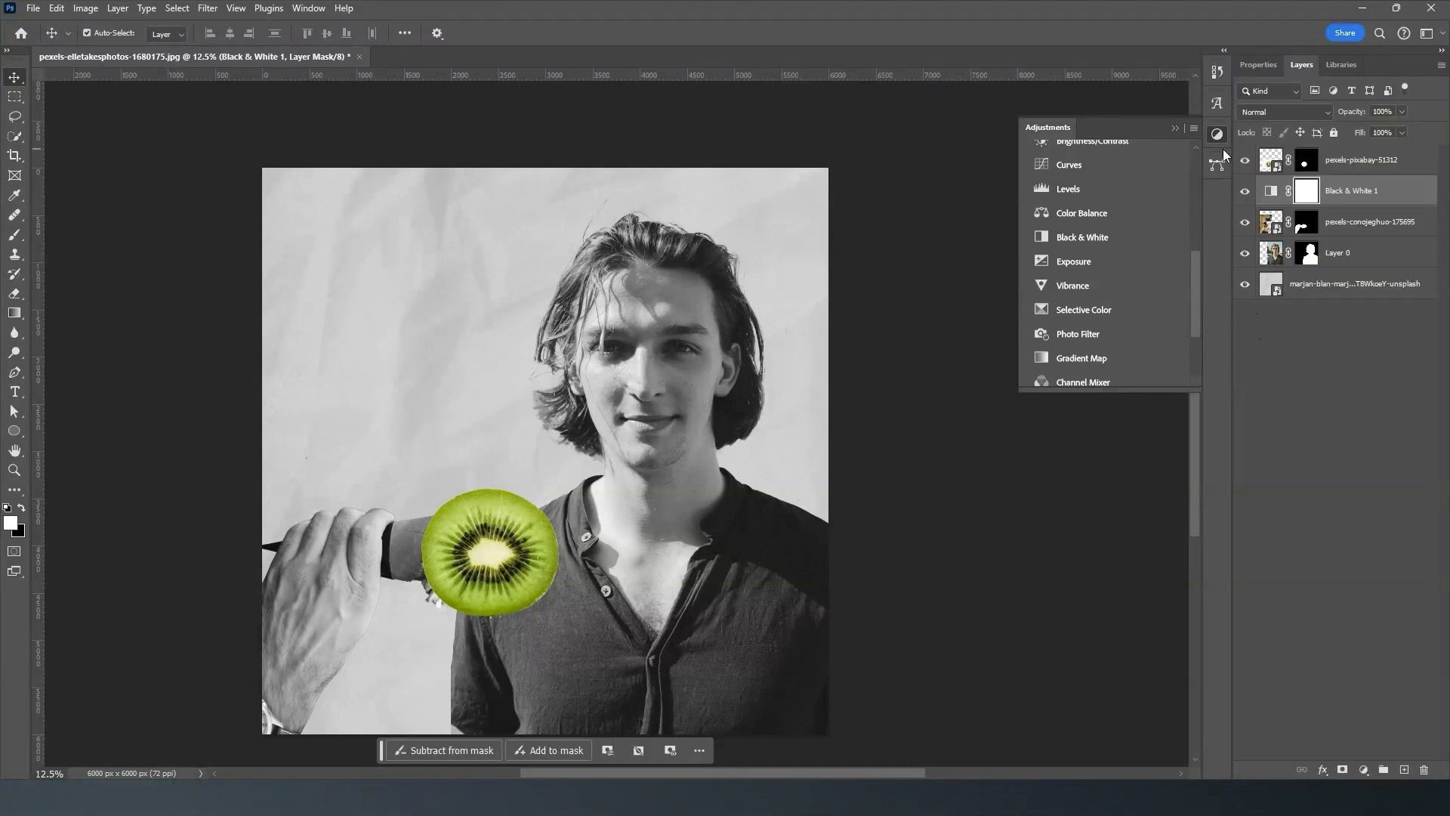
- Clip the Black & White adjustment layer to the hand layer so it affects only the hand
click(1334, 220)
click(1352, 188)
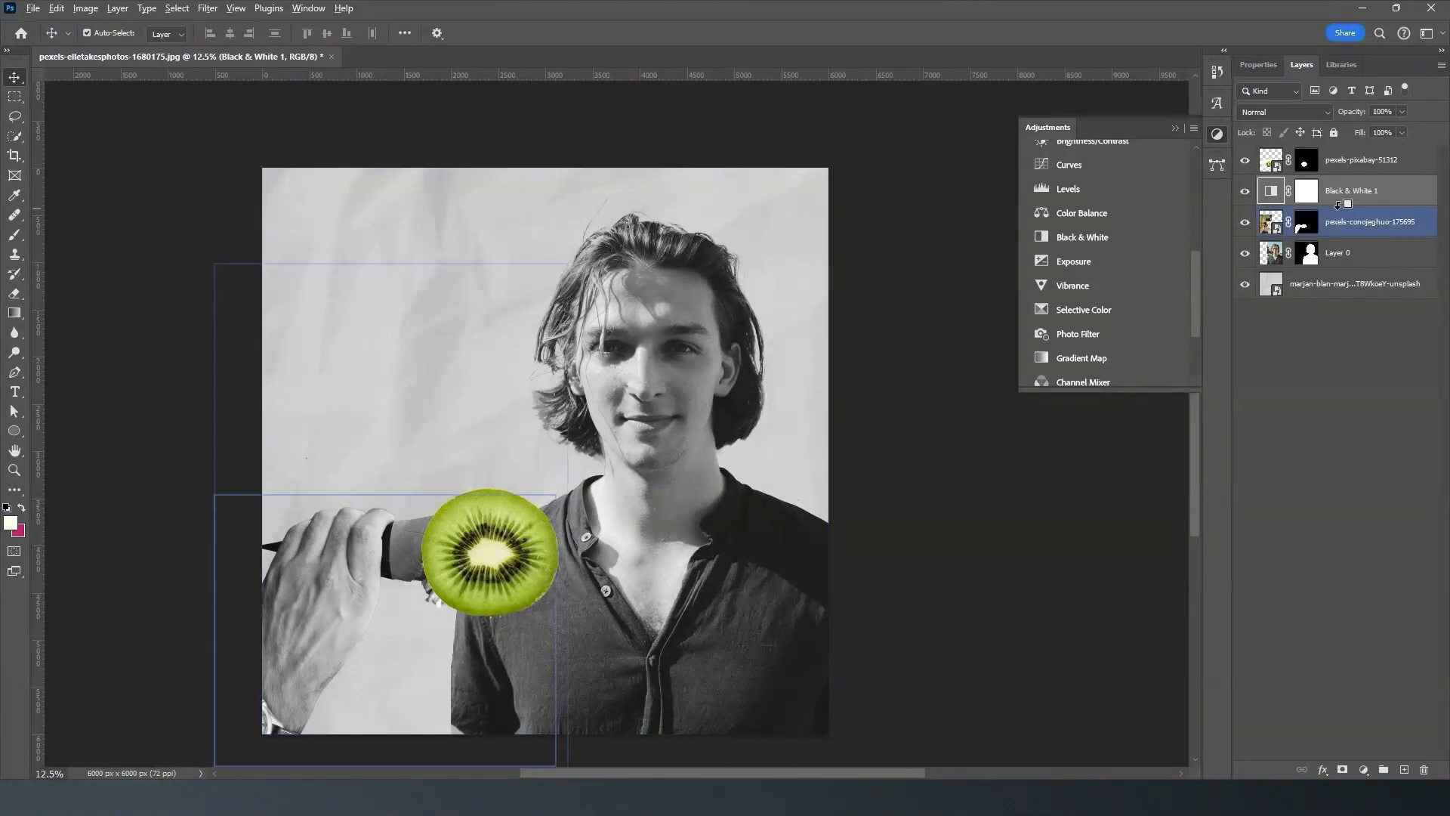
drag(1339, 196, 1325, 203)
alt+click(1324, 202)
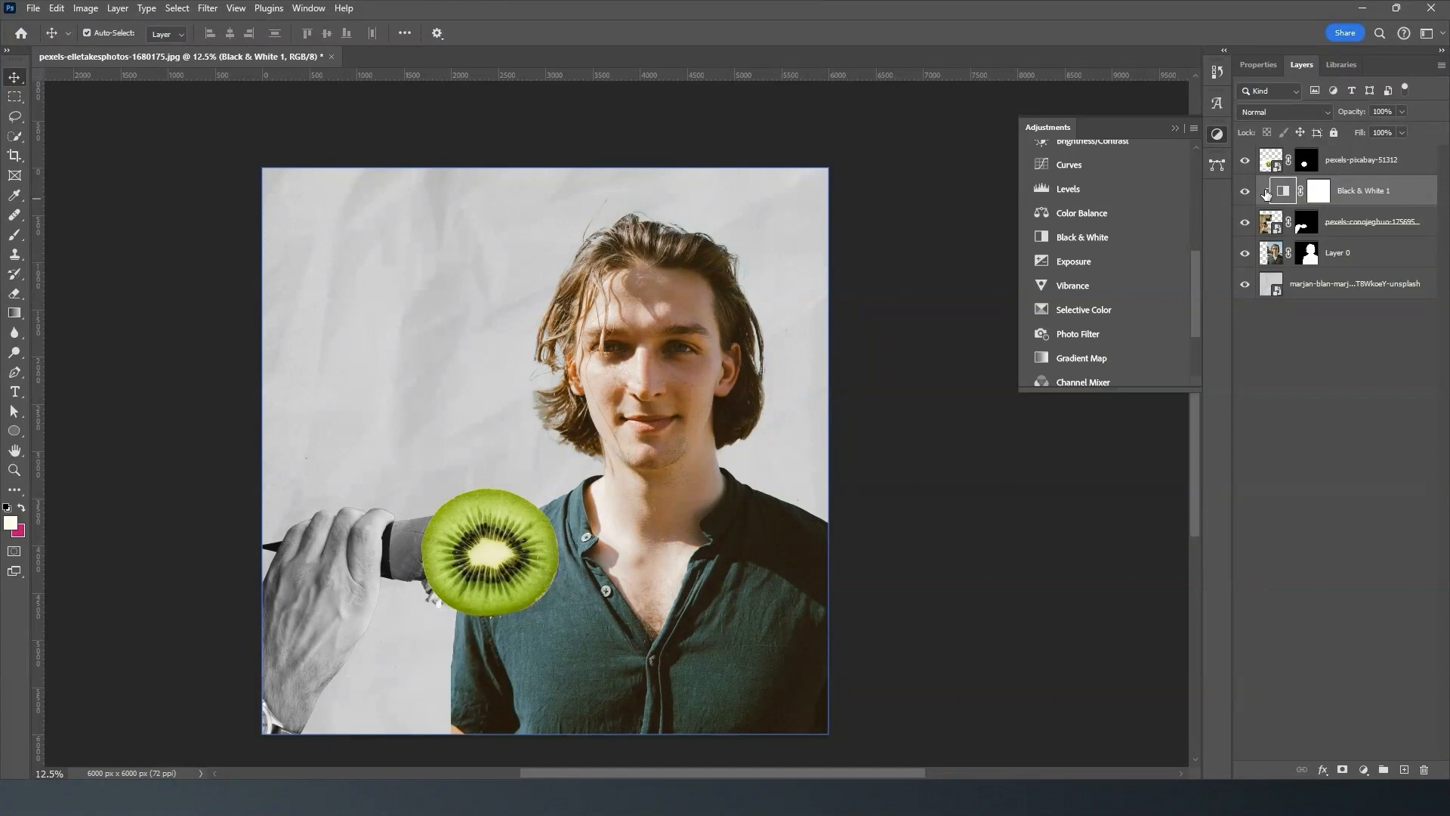
click(1267, 220)
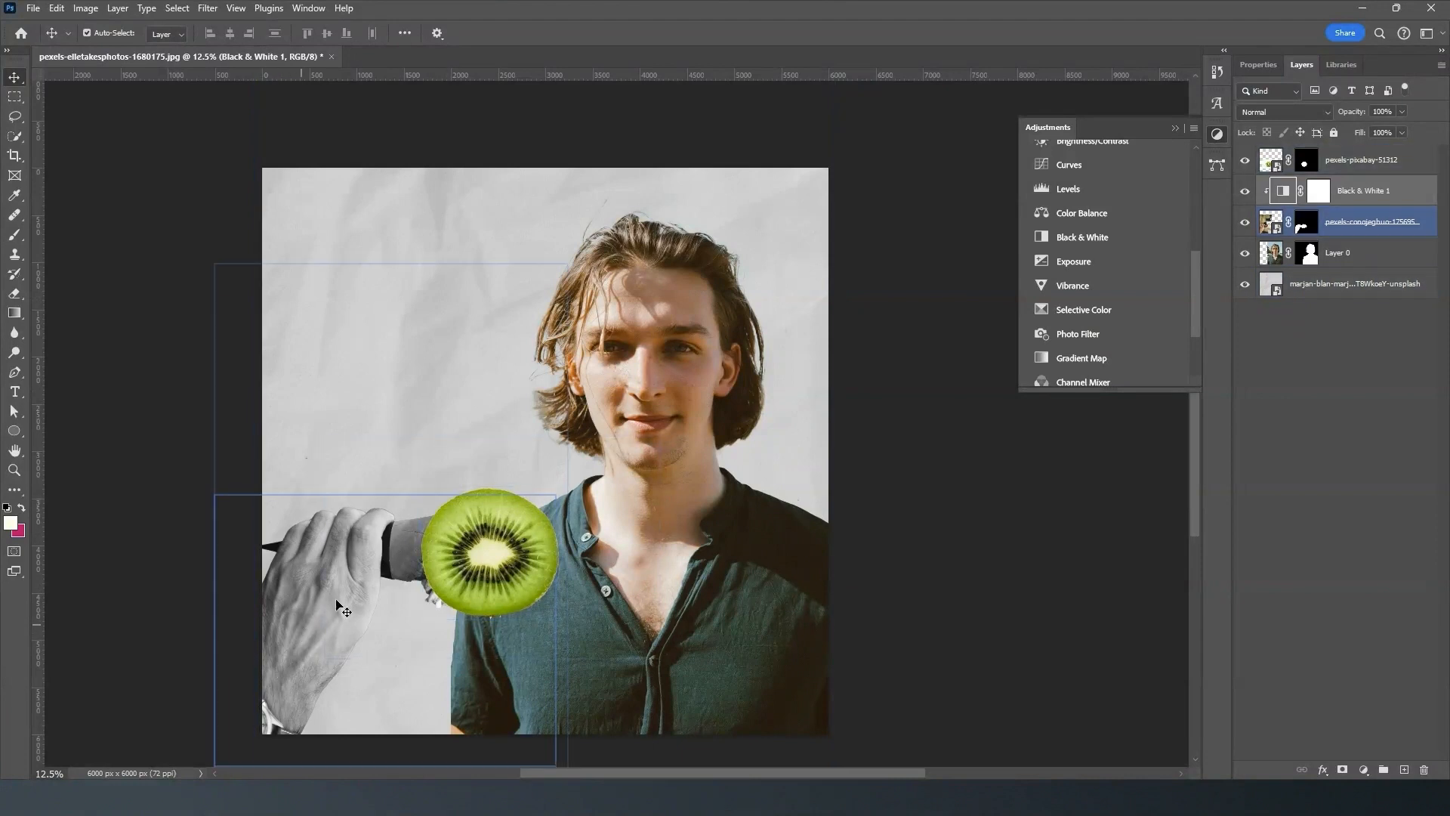
click(1176, 128)
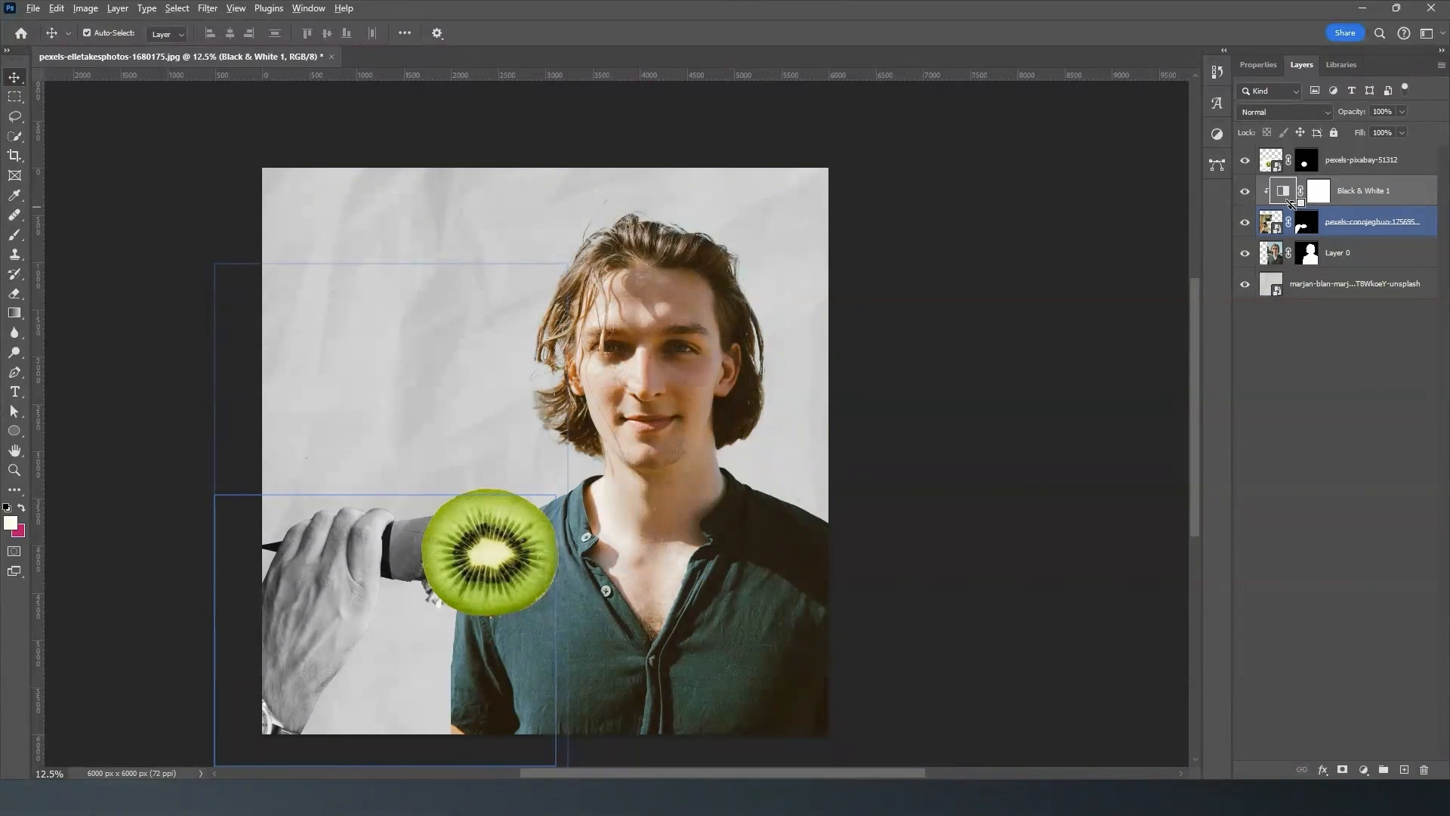
- Release and reapply the Black & White layer's clipping to the hand layer, leaving all layers deselected
alt+click(1290, 202)
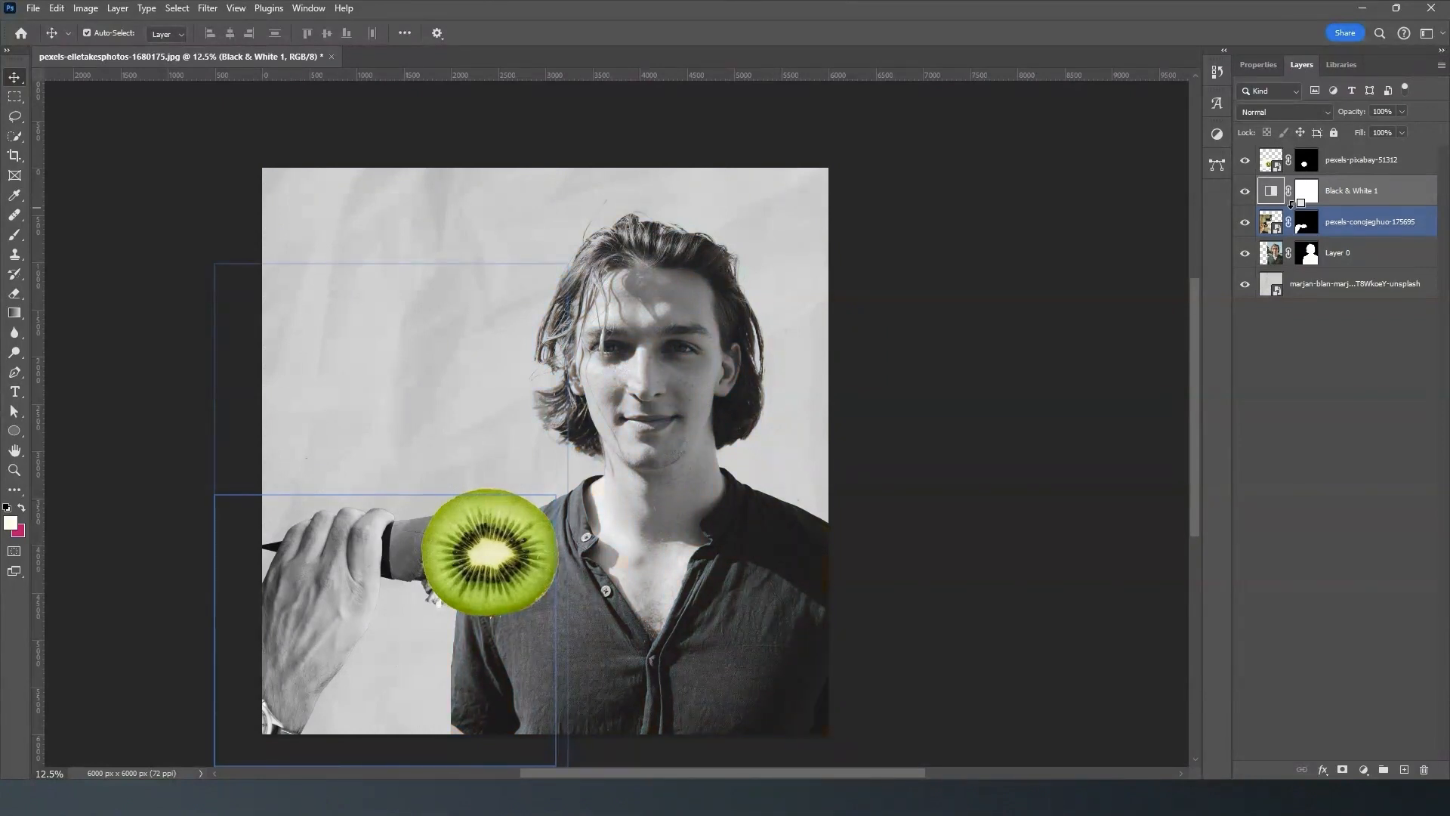
alt+click(1290, 202)
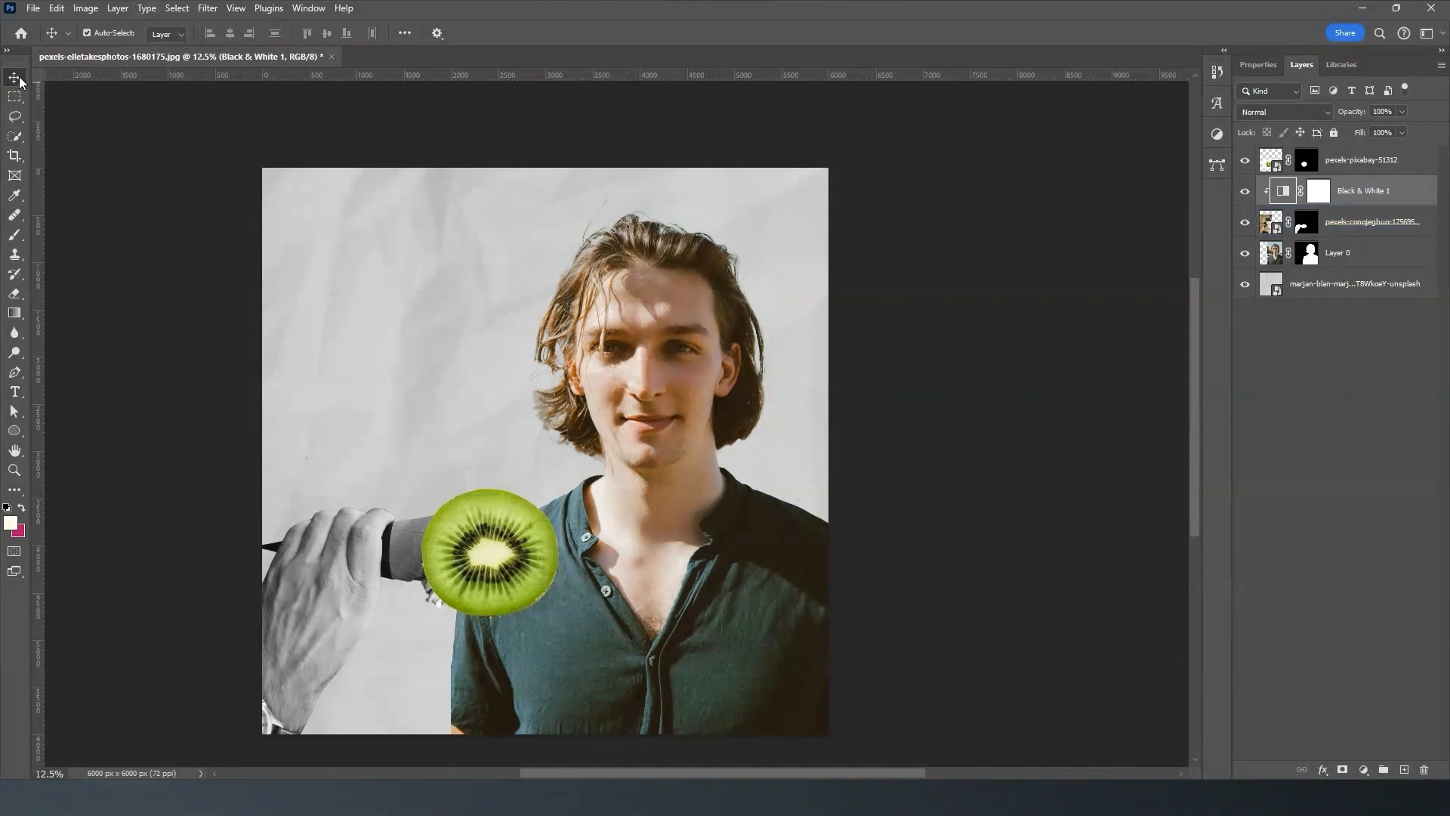
click(948, 218)
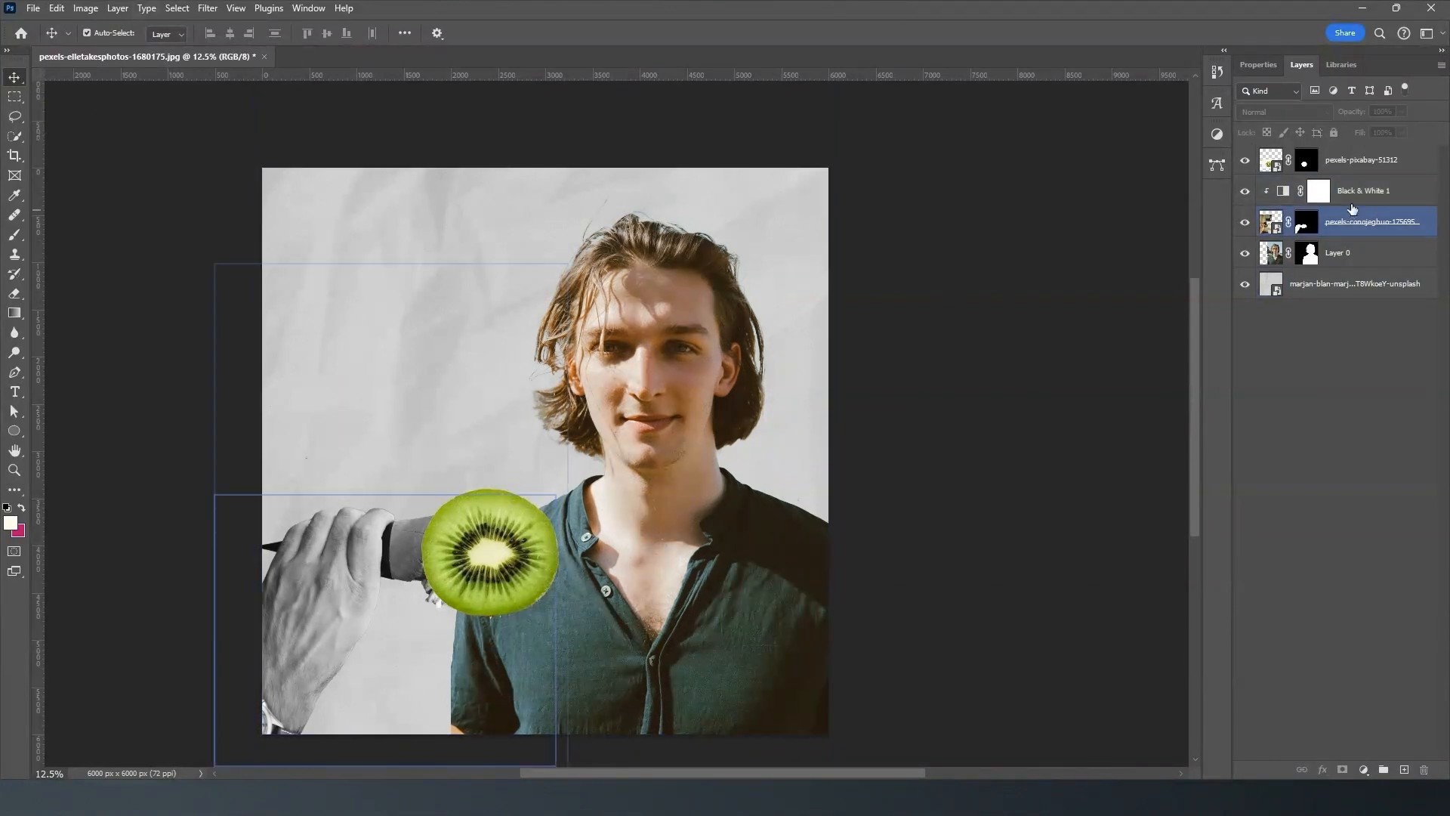
click(1218, 133)
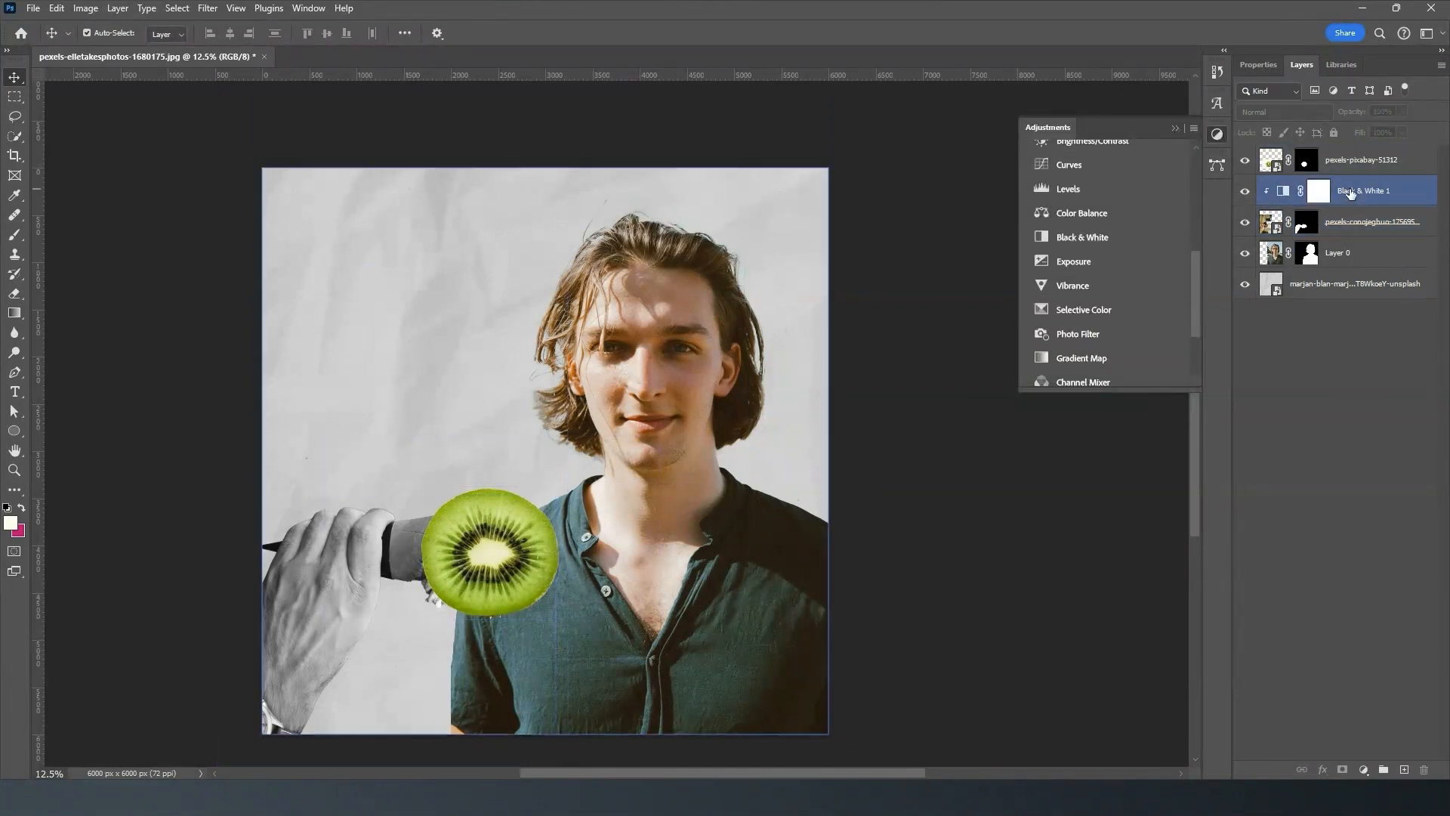
click(1176, 128)
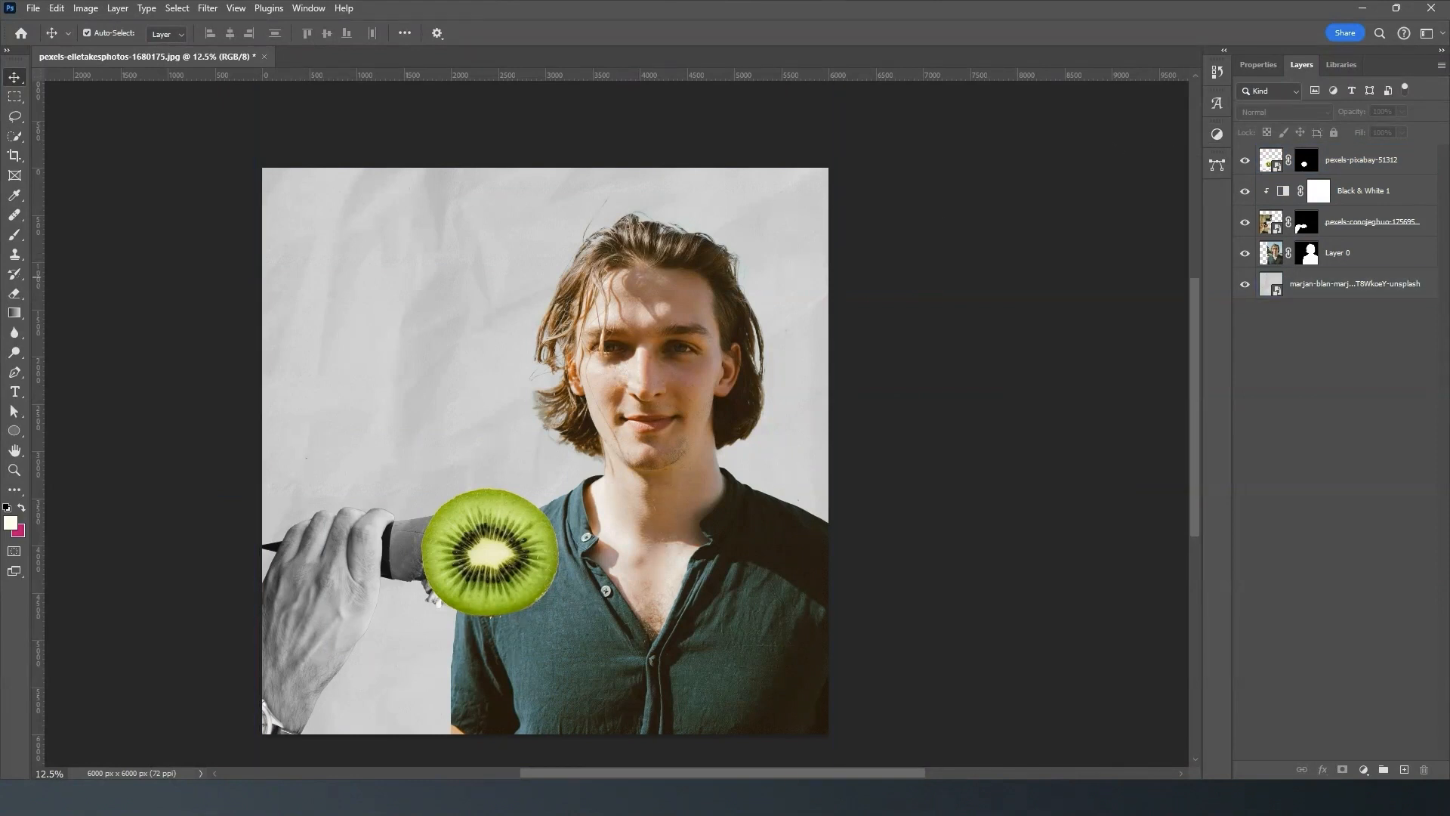
- Place the vecteezy lightning-flash image 40912548 as a new layer, enlarged to 333.20% and tilted in the empty space beside the man's head
drag(275, 236, 395, 315)
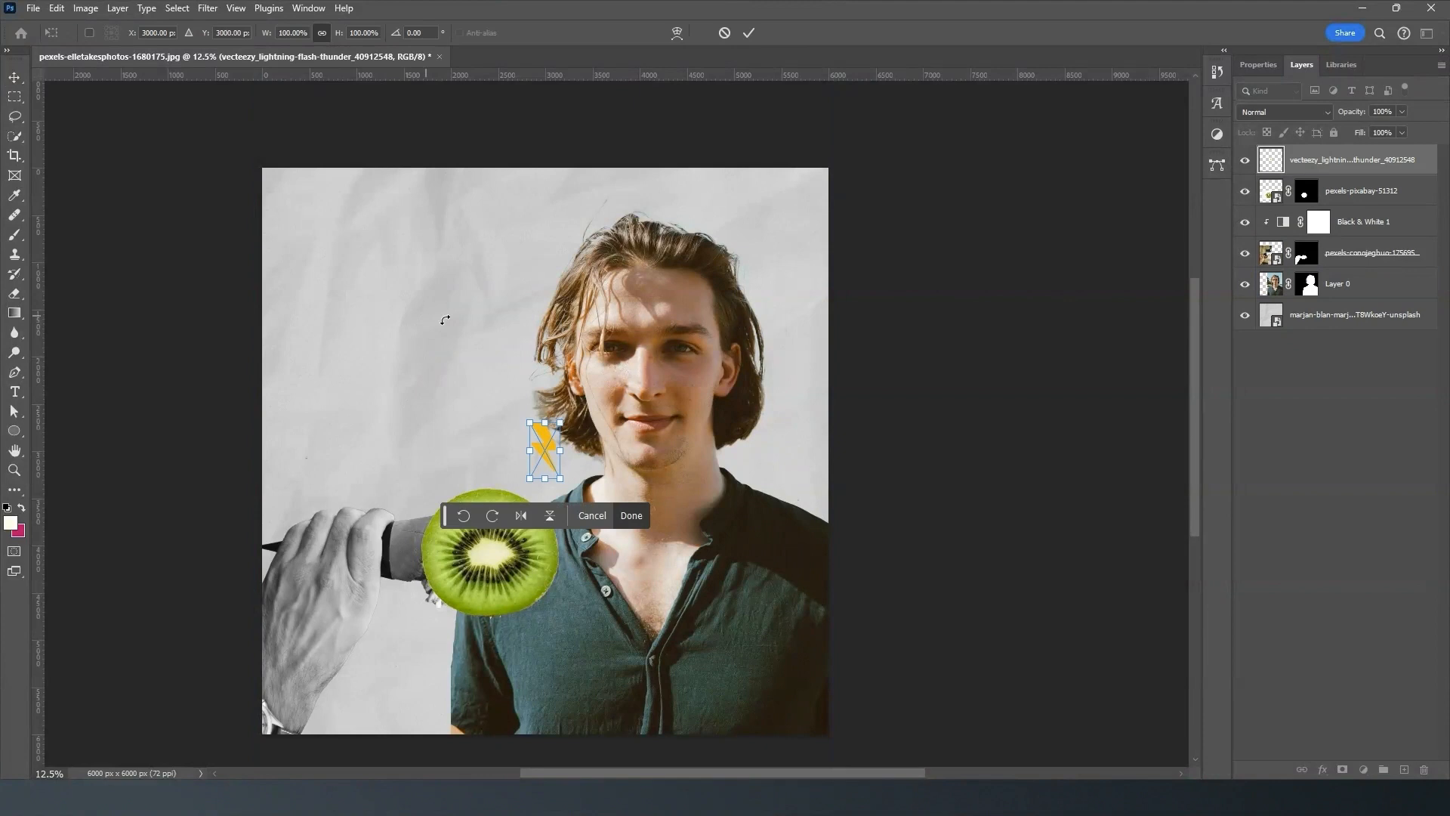
drag(531, 422, 457, 291)
drag(534, 340, 446, 266)
drag(499, 197, 425, 177)
click(747, 34)
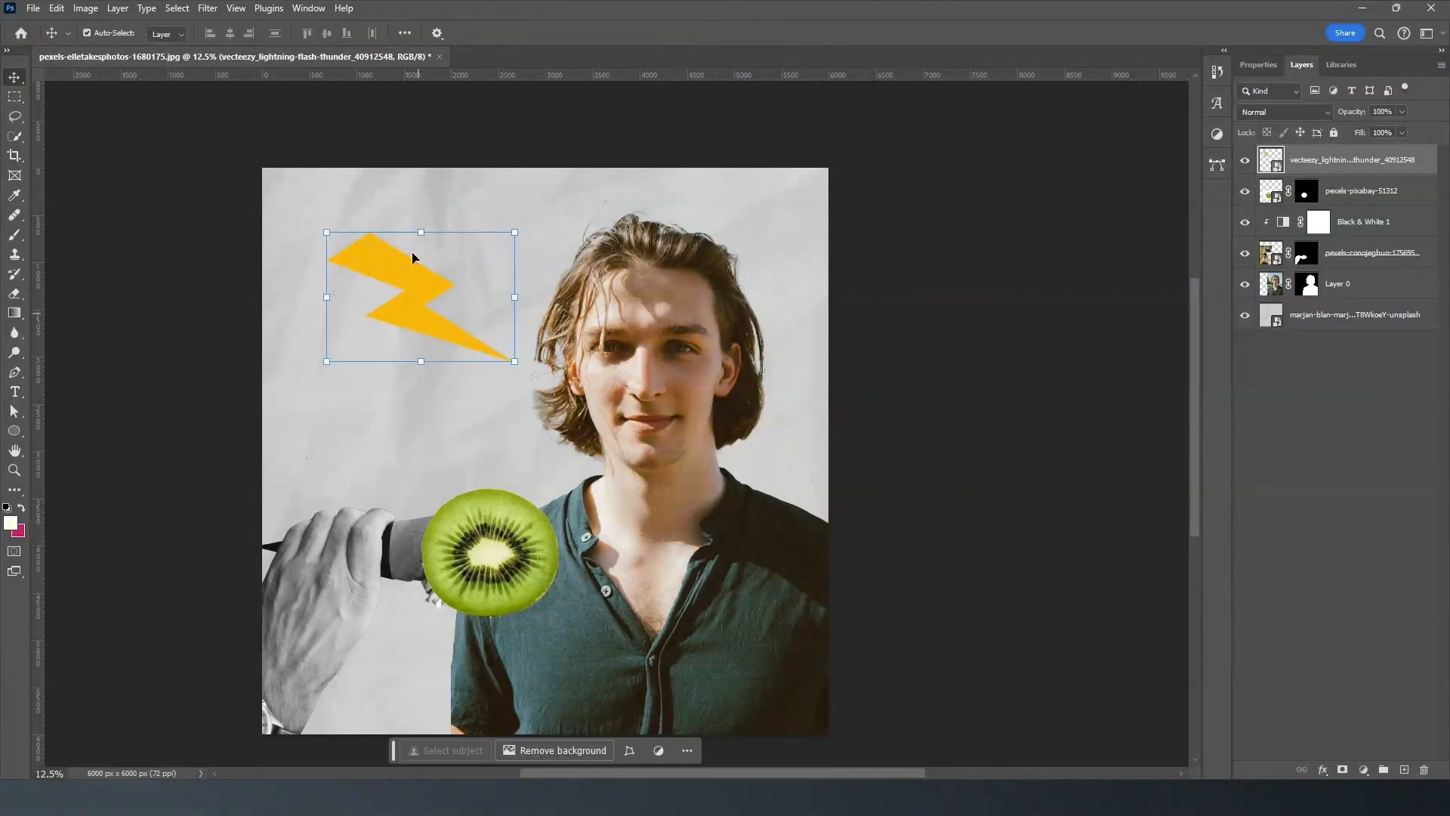
drag(323, 226, 332, 222)
click(742, 34)
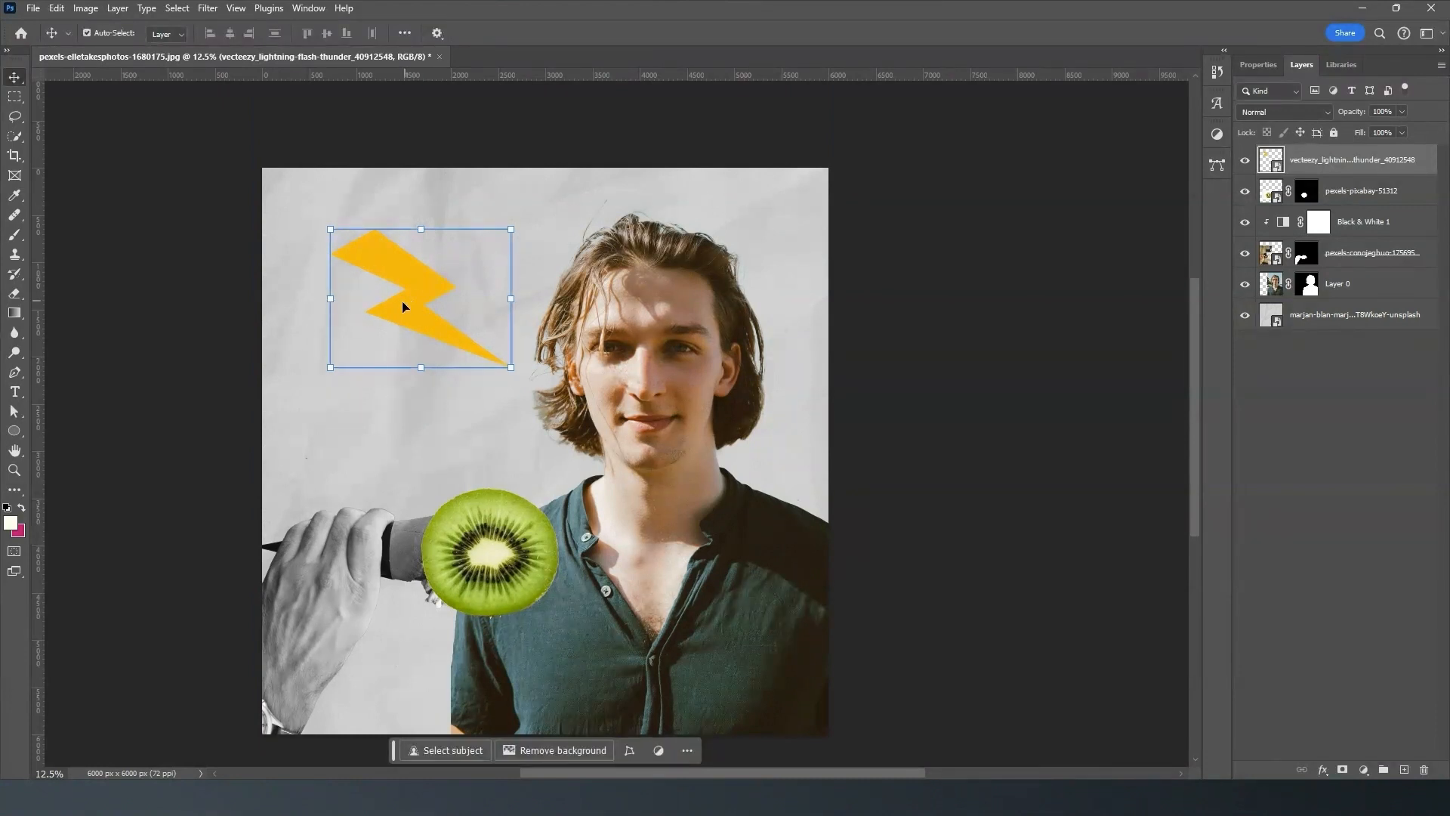
- Duplicate the lightning bolt to the other side of the man's head, rotate the copy to about 53.24° and shrink it
click(378, 294)
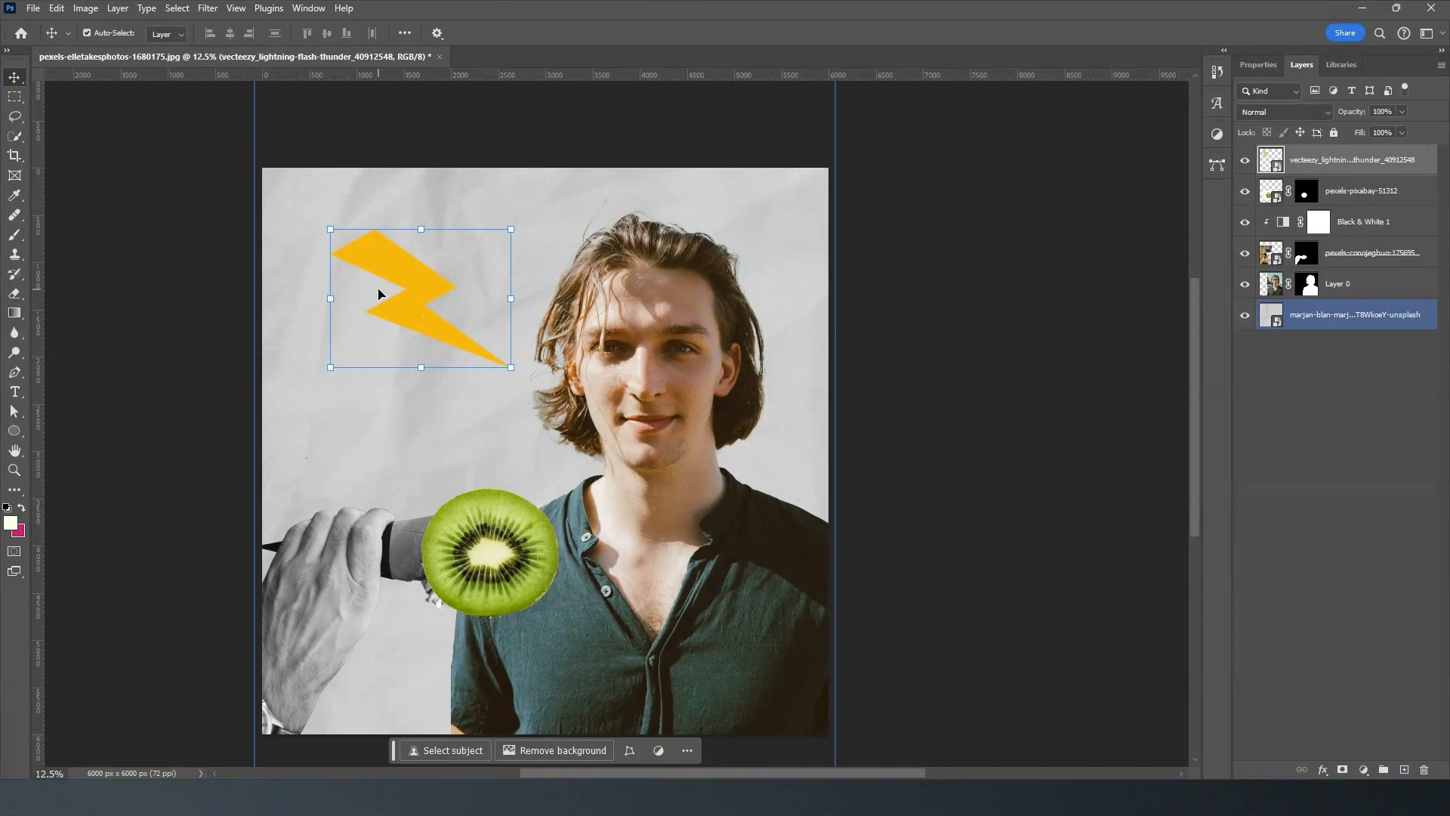
click(421, 294)
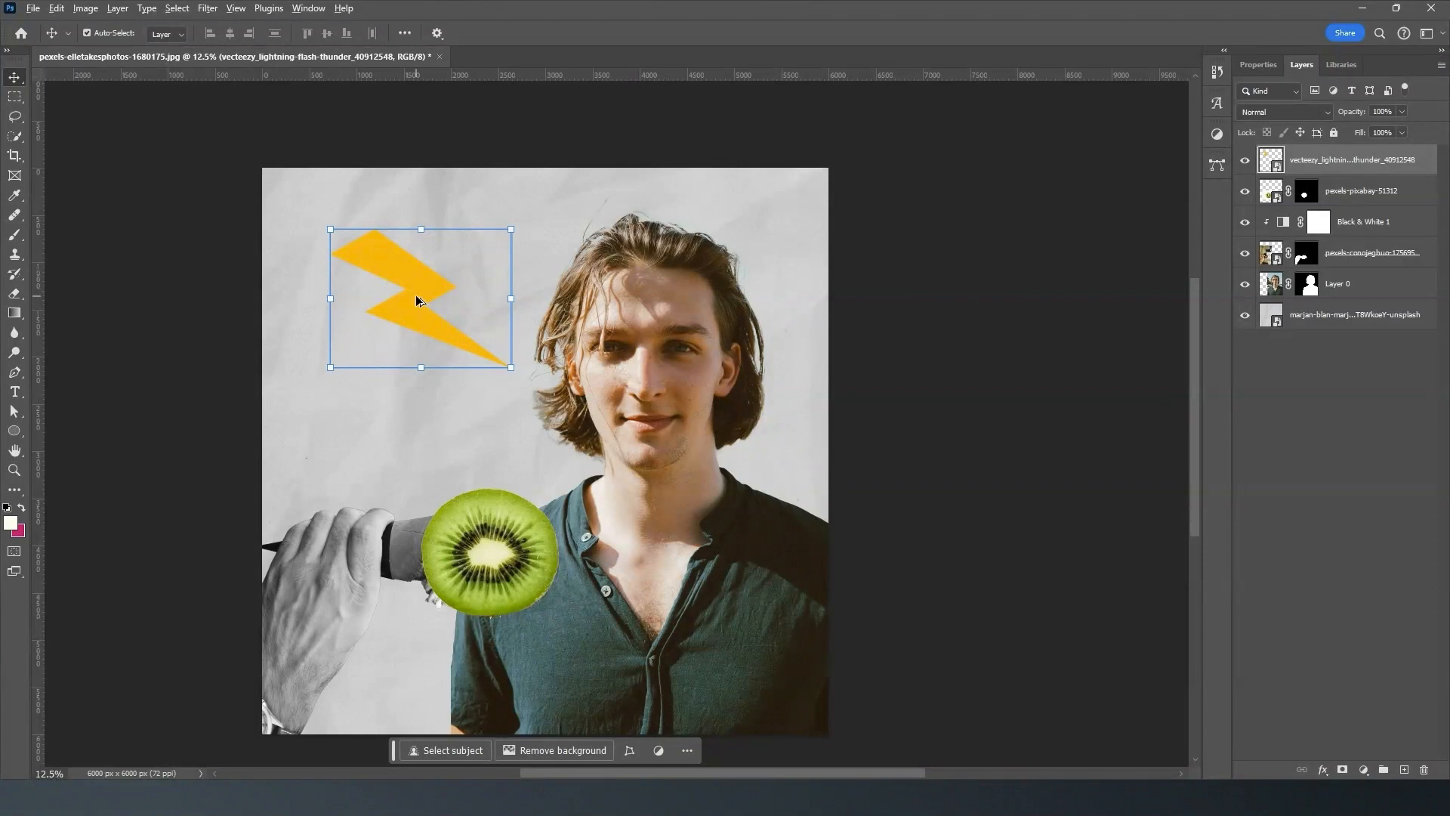
drag(415, 274, 656, 252)
drag(766, 186, 749, 334)
drag(700, 247, 800, 255)
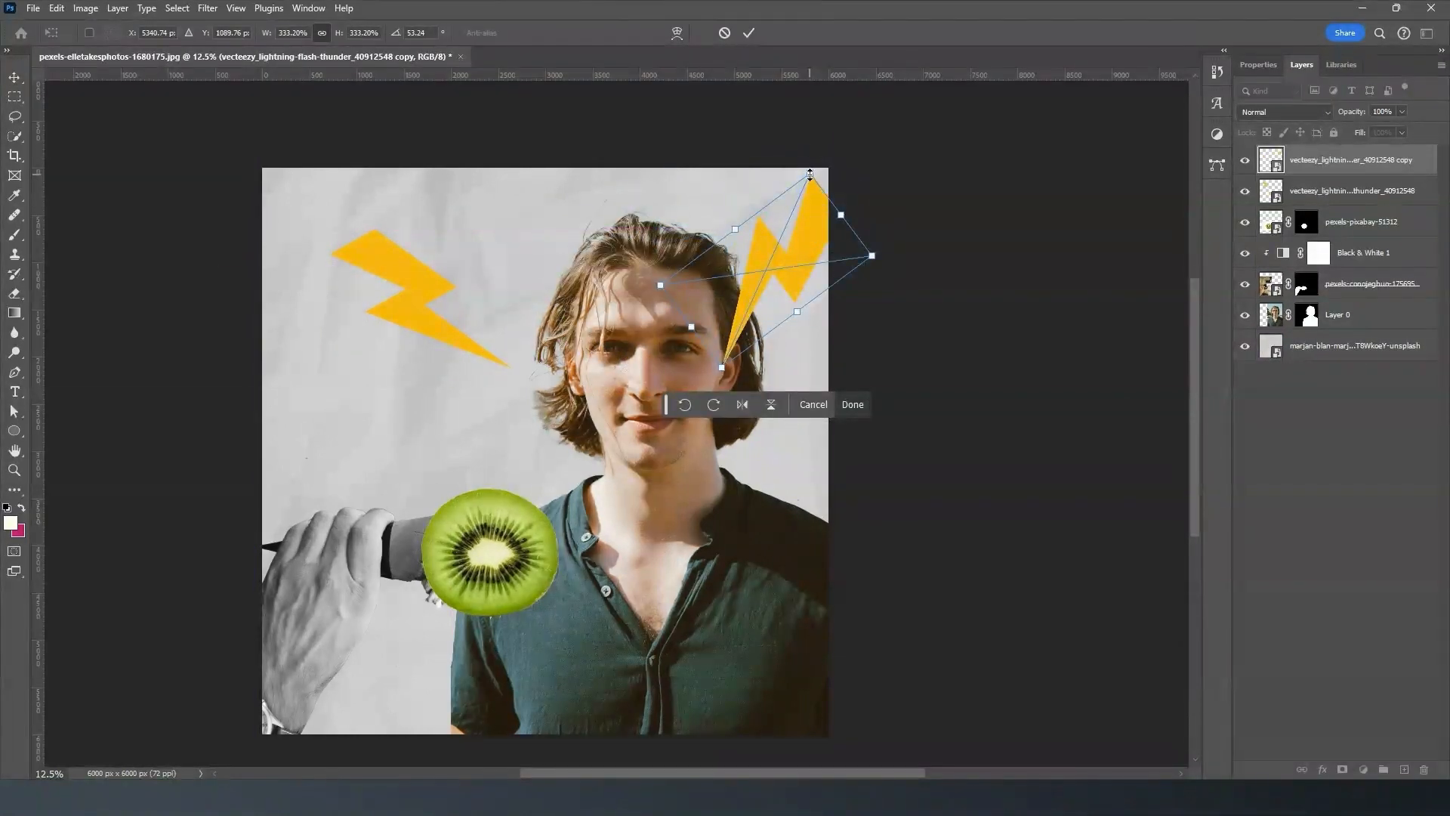
drag(816, 179, 790, 221)
key(Return)
- Move the original lightning bolt nearer the man's hair, rotate it to about -40.23° and scale it down
click(409, 284)
drag(409, 284, 438, 236)
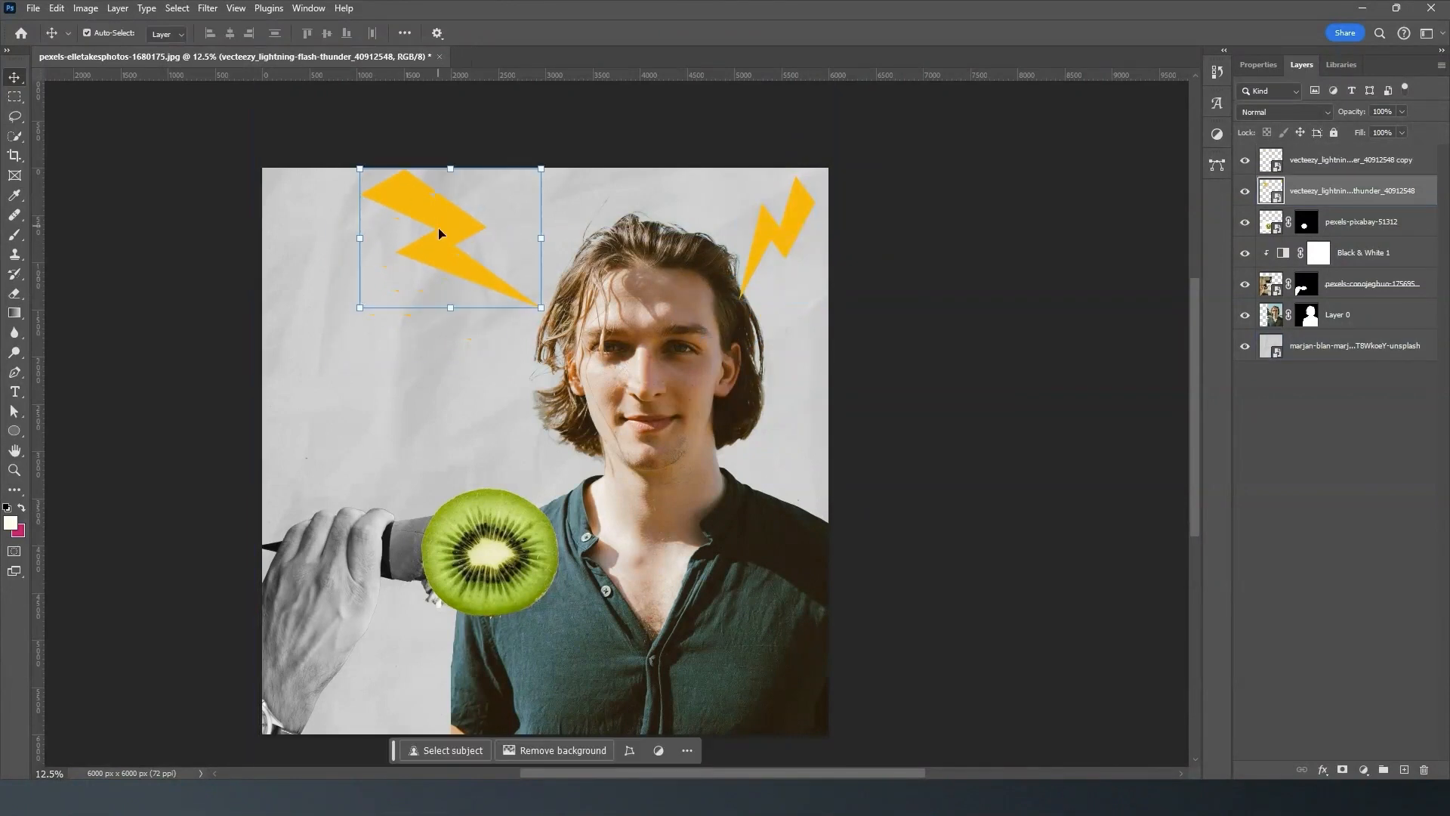
key(ctrl+t)
drag(357, 157, 389, 219)
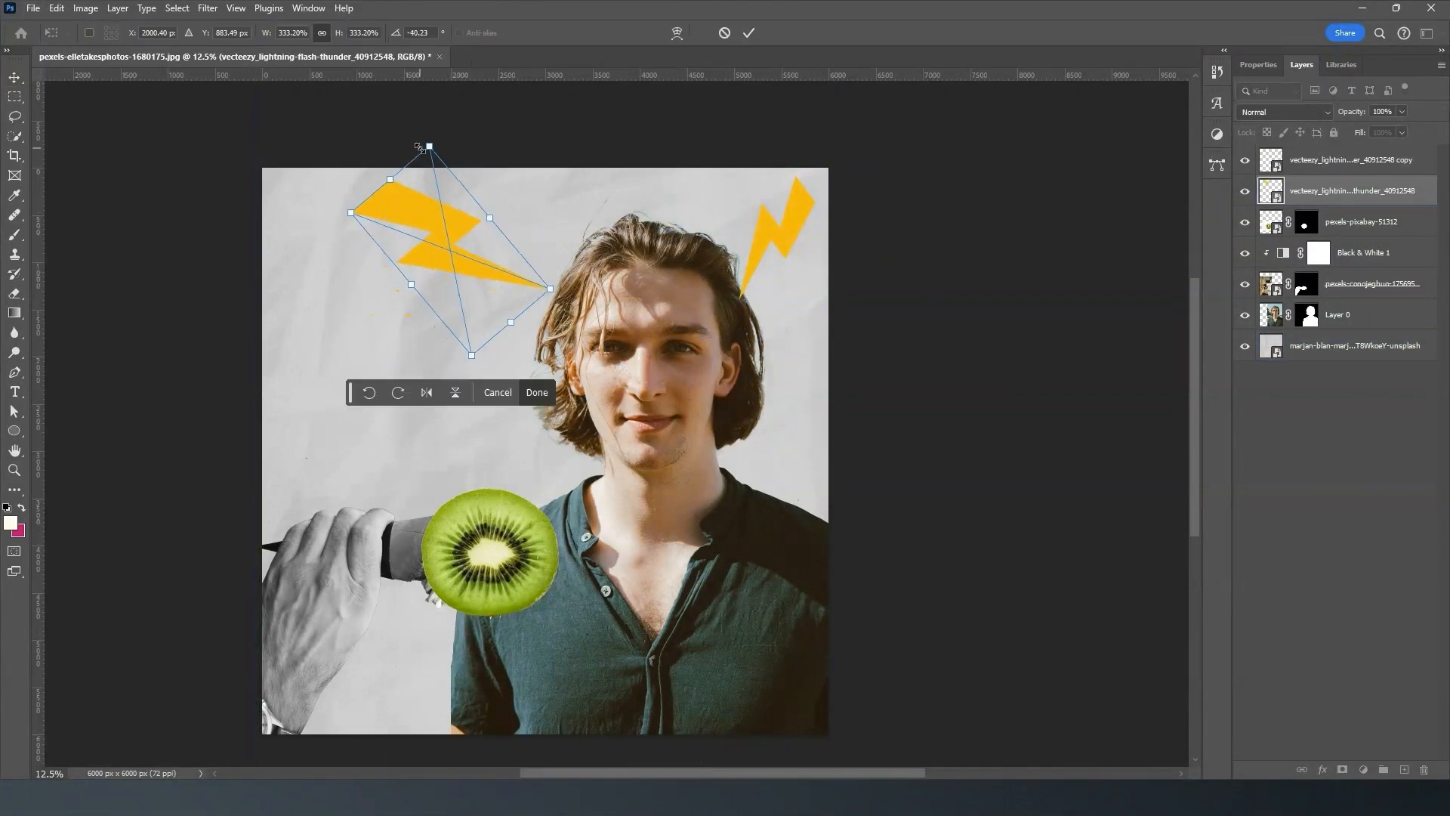
drag(430, 145, 442, 204)
key(Return)
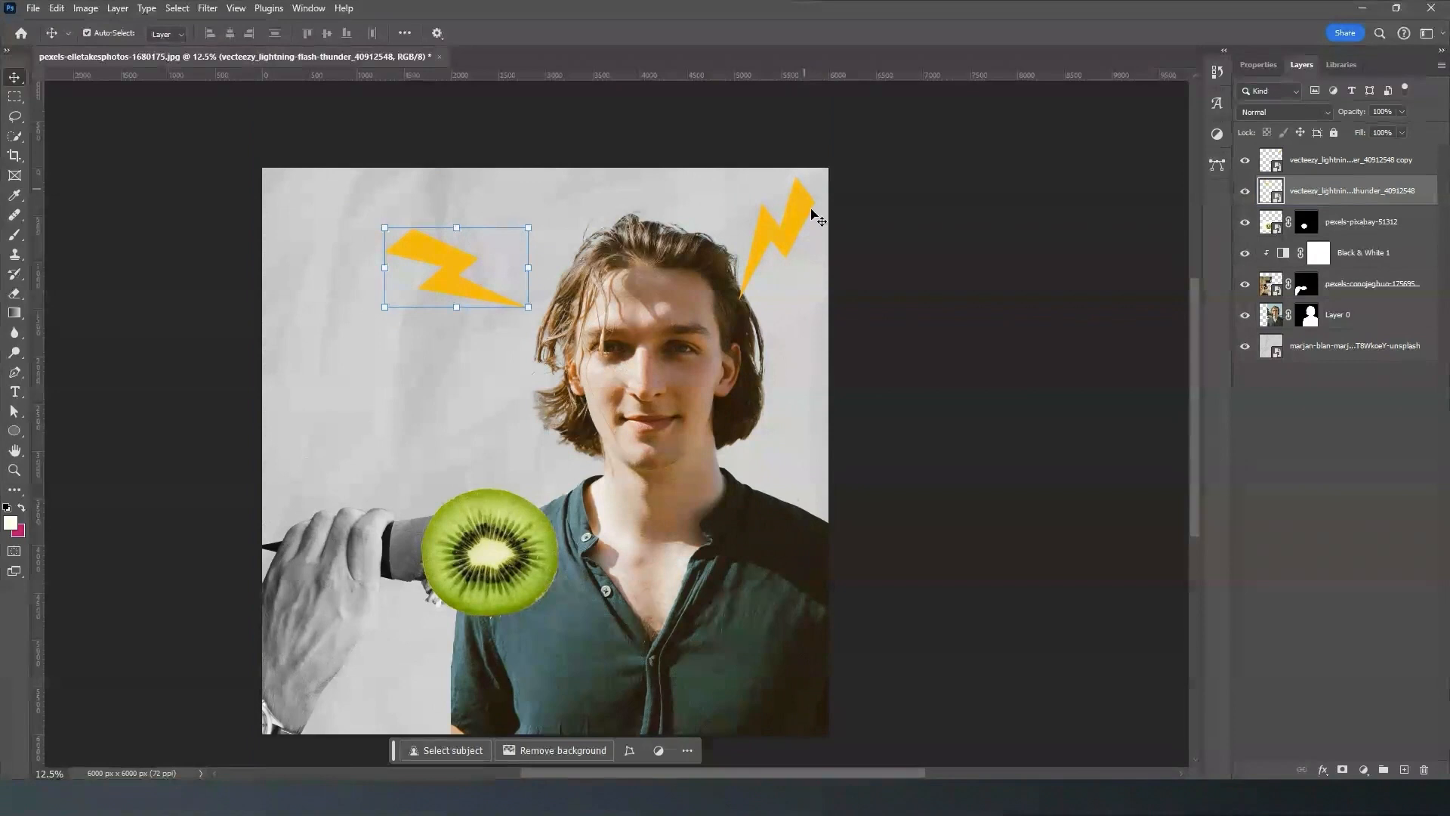
- Shrink the copied lightning bolt further into the canvas's upper corner and deselect all layers
click(784, 220)
key(ctrl+t)
drag(739, 230, 773, 209)
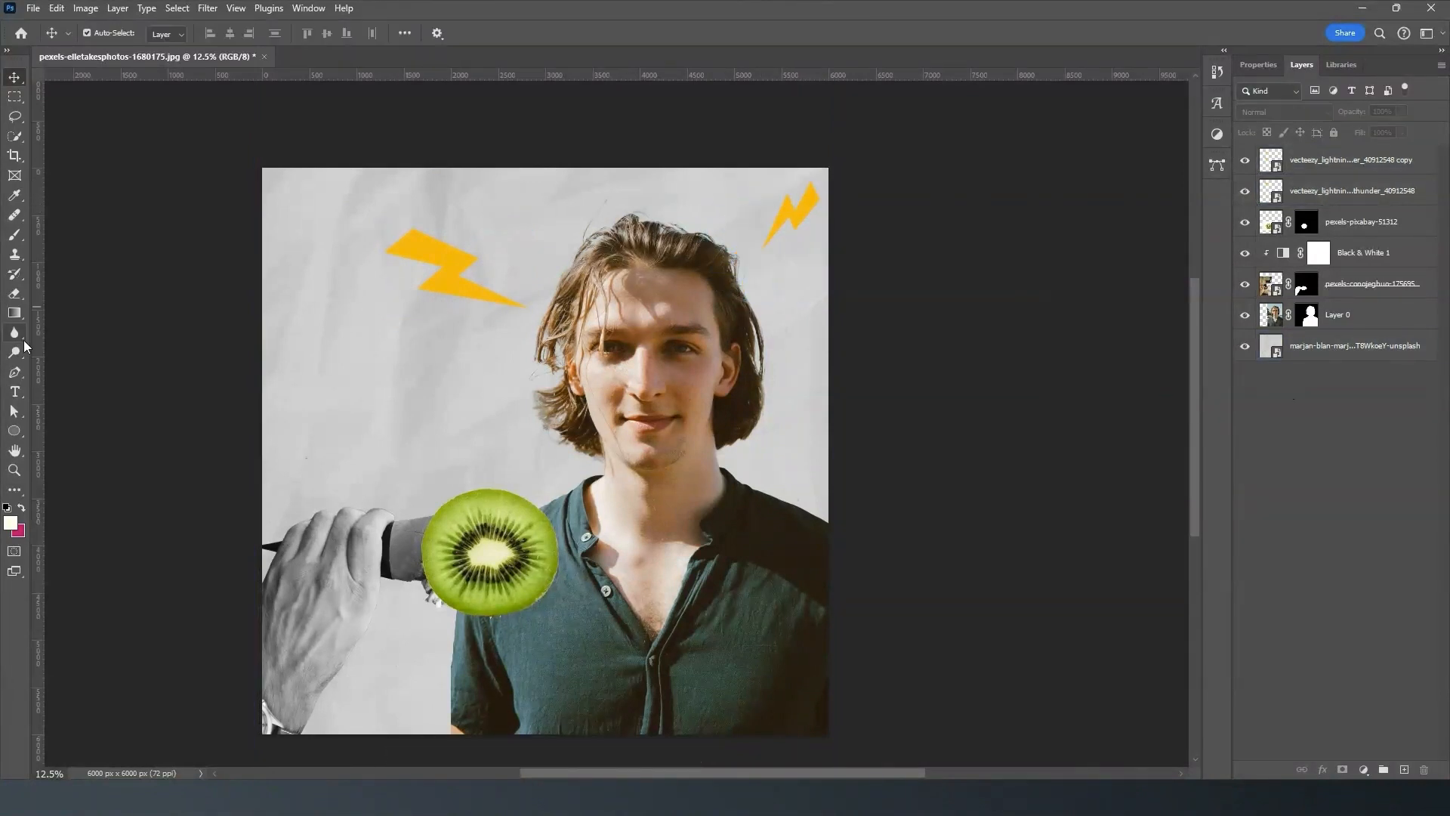
click(332, 389)
click(100, 339)
- Draw a circle about 4276 × 4284 px over the man's head and chest with the Ellipse tool in Shape mode
click(15, 435)
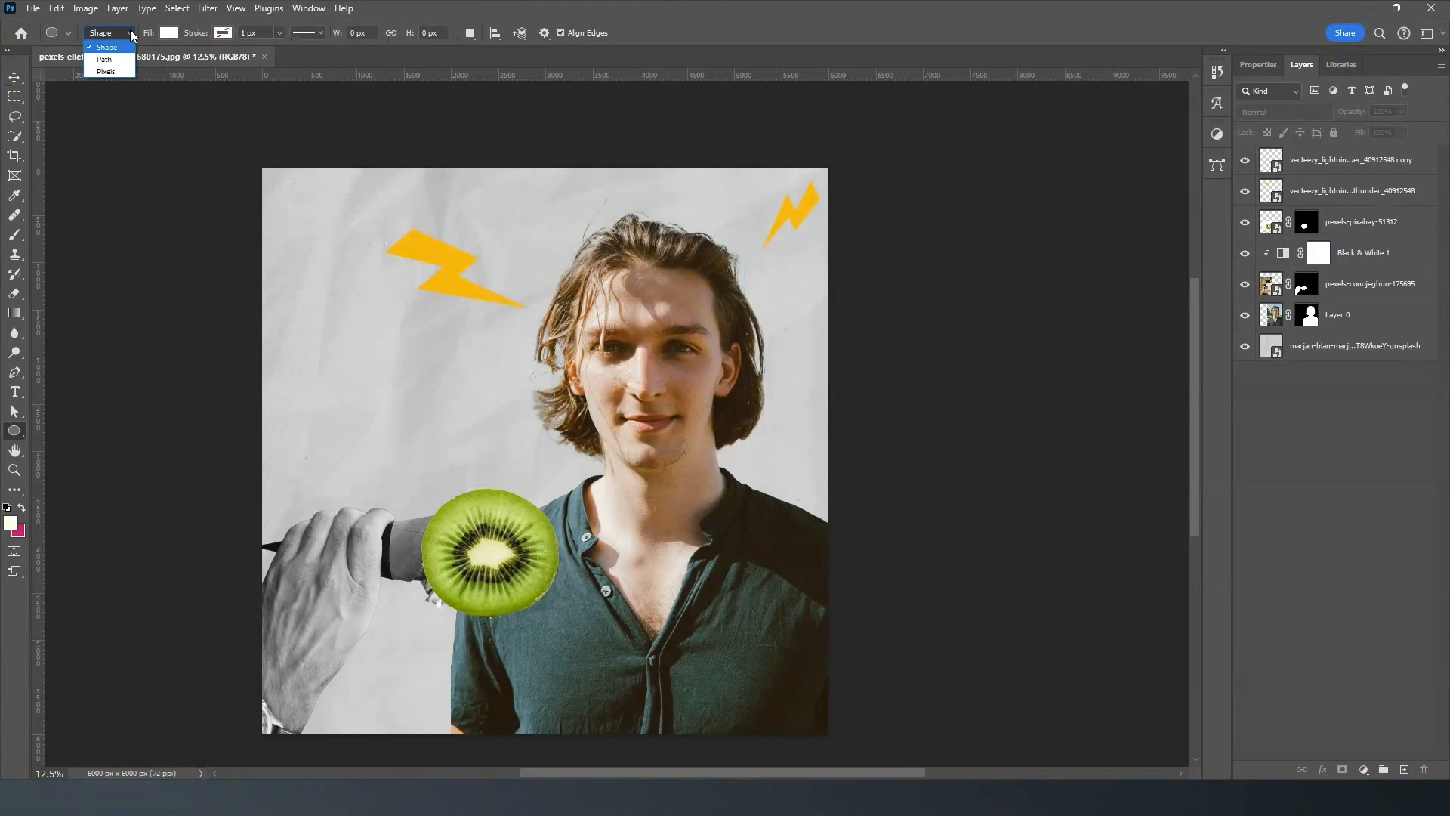
right_click(18, 433)
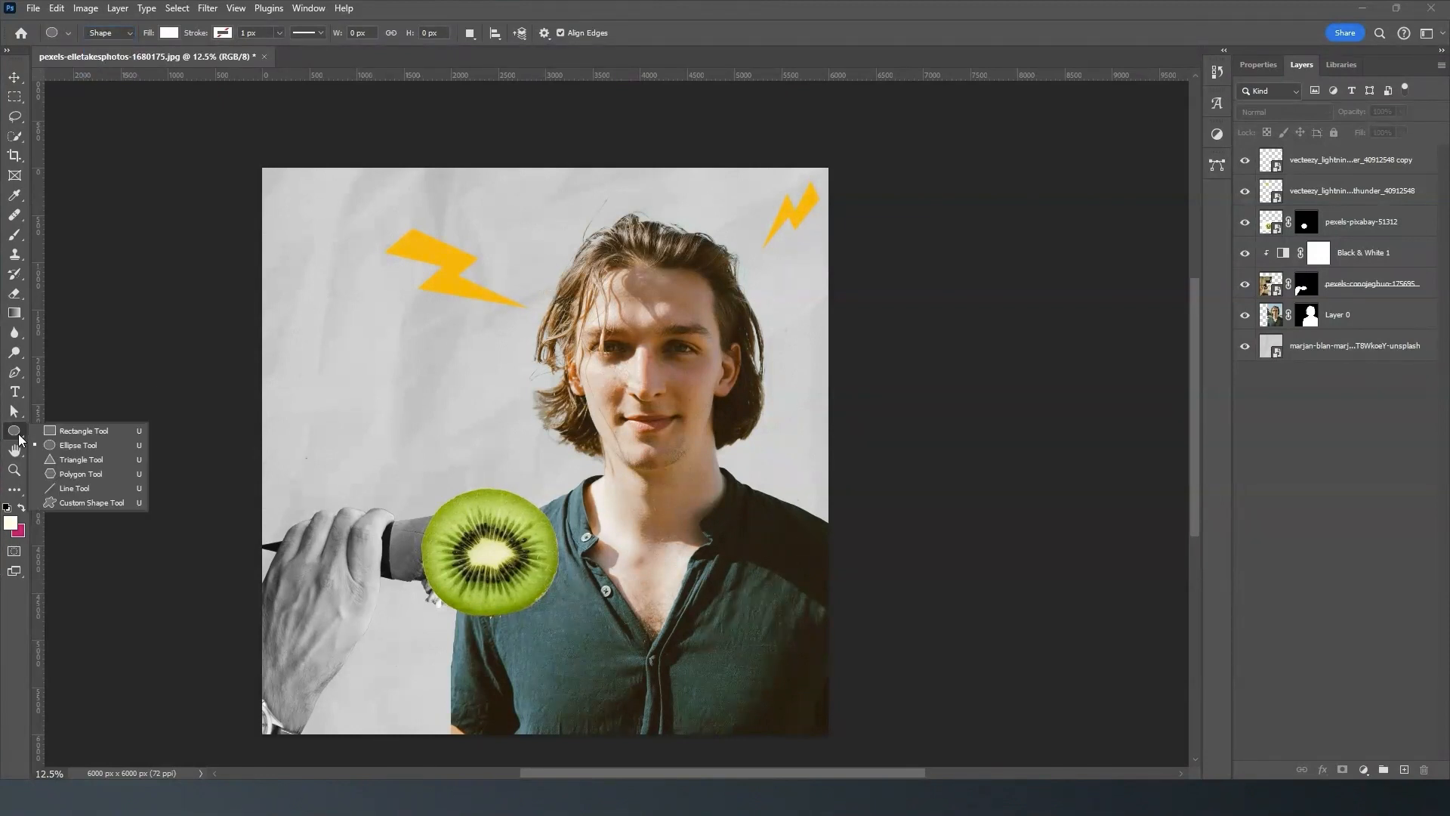
click(80, 444)
drag(462, 253, 861, 651)
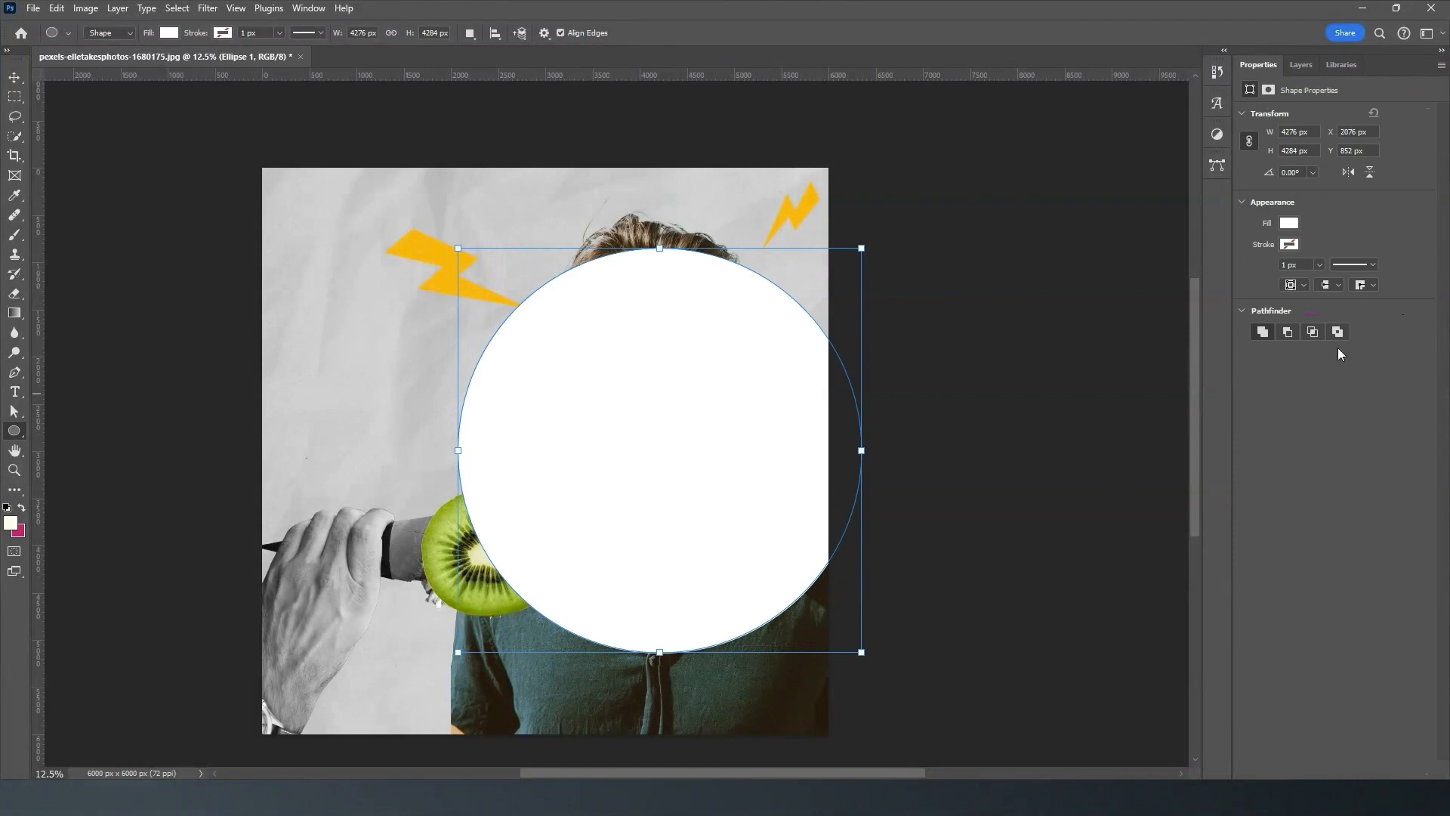
- Fill the circle with the light blue from the recently used colors
click(1291, 223)
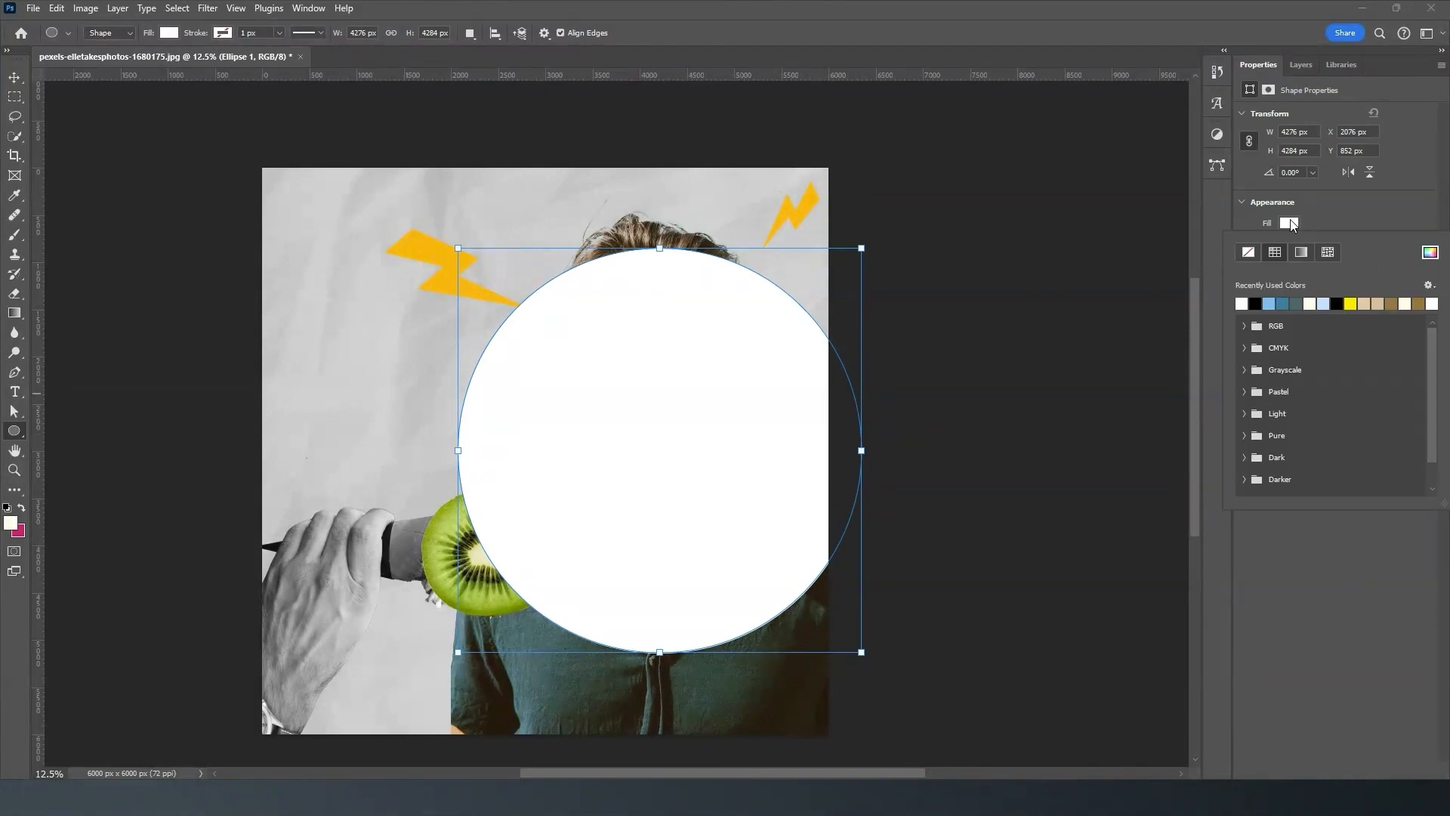
click(1327, 302)
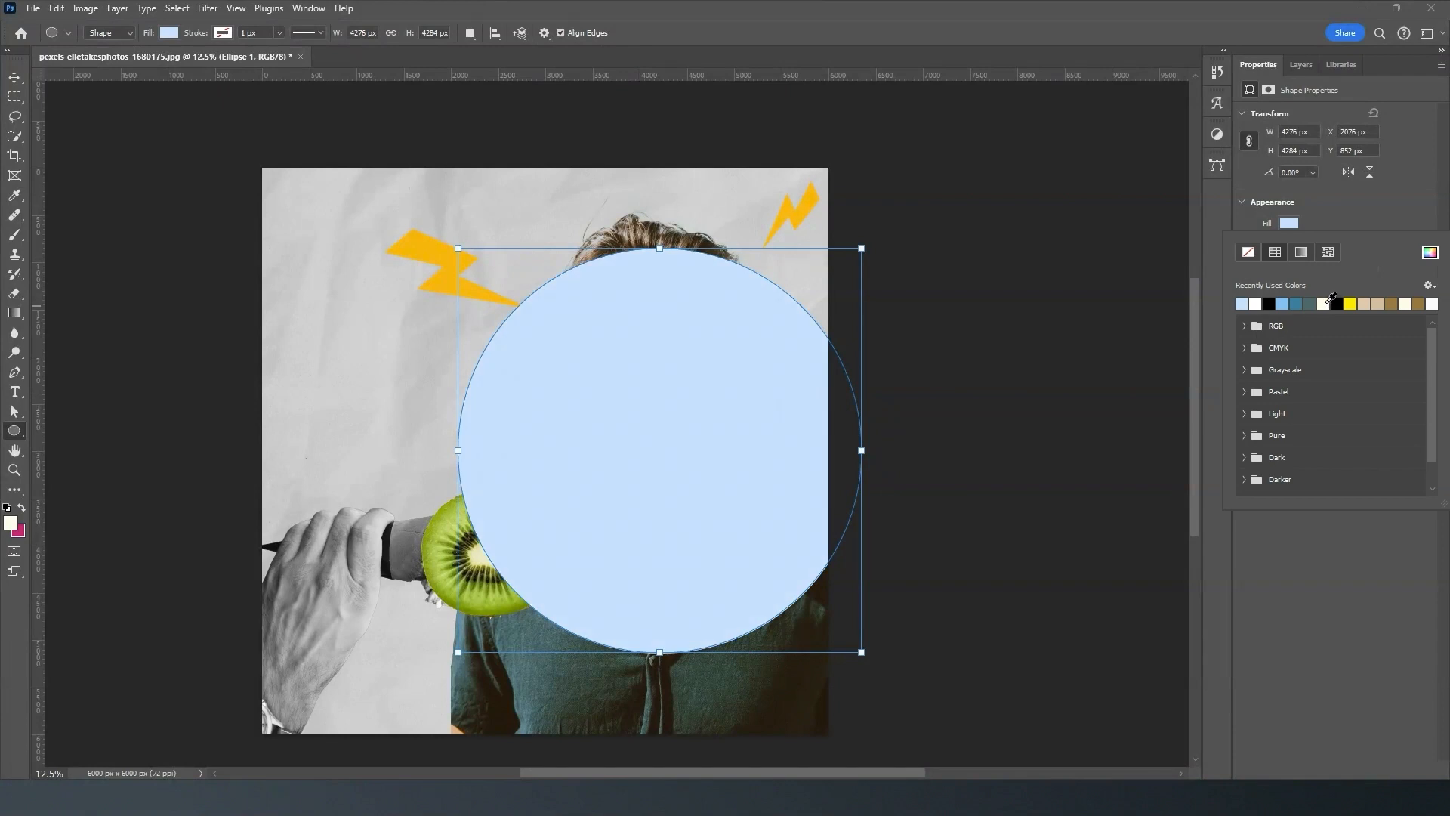
click(1298, 227)
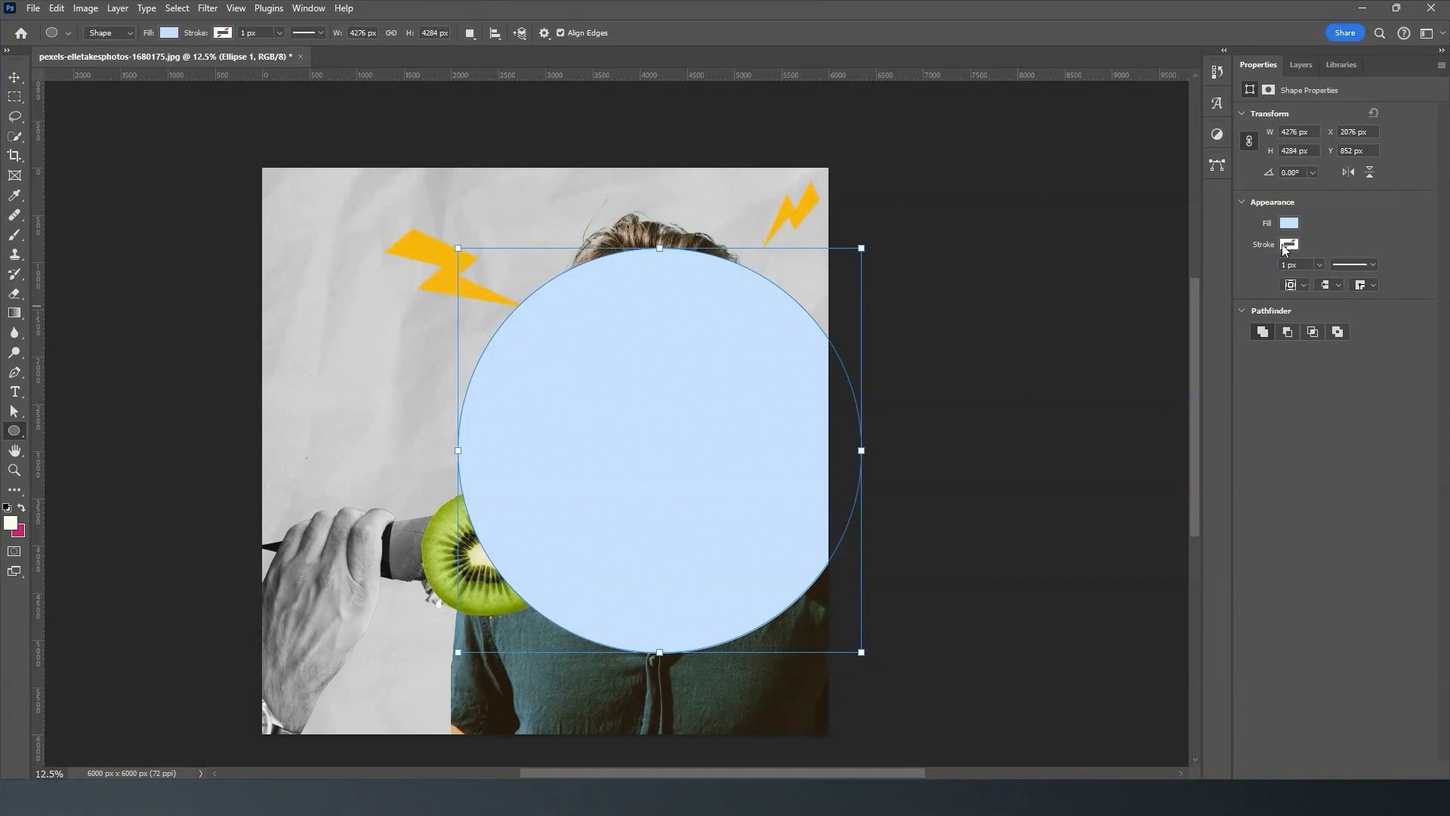
- Move the circle's layer between the man's layer and the paper texture, and switch to the Move tool
click(1296, 62)
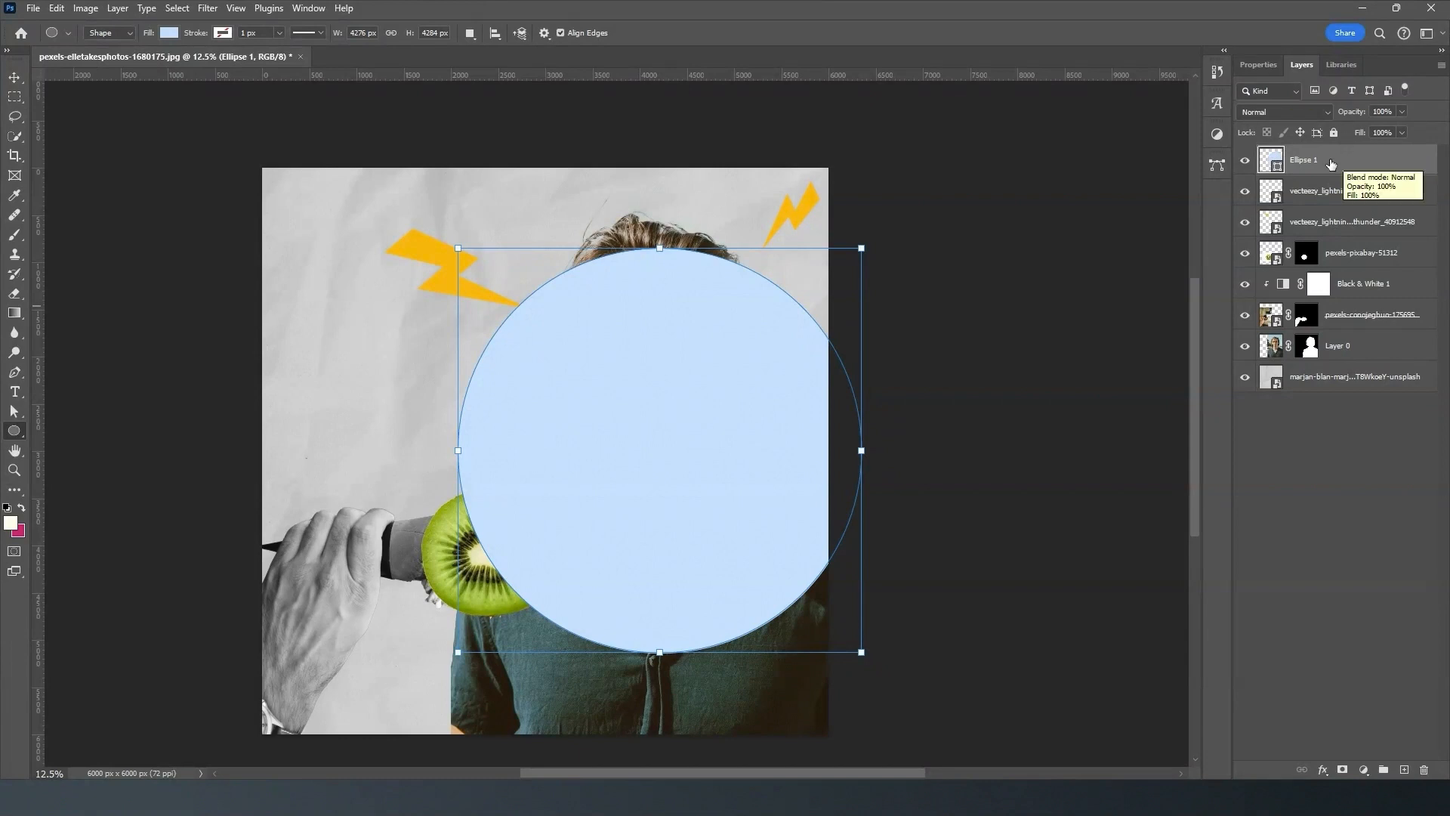
drag(1351, 168, 1330, 361)
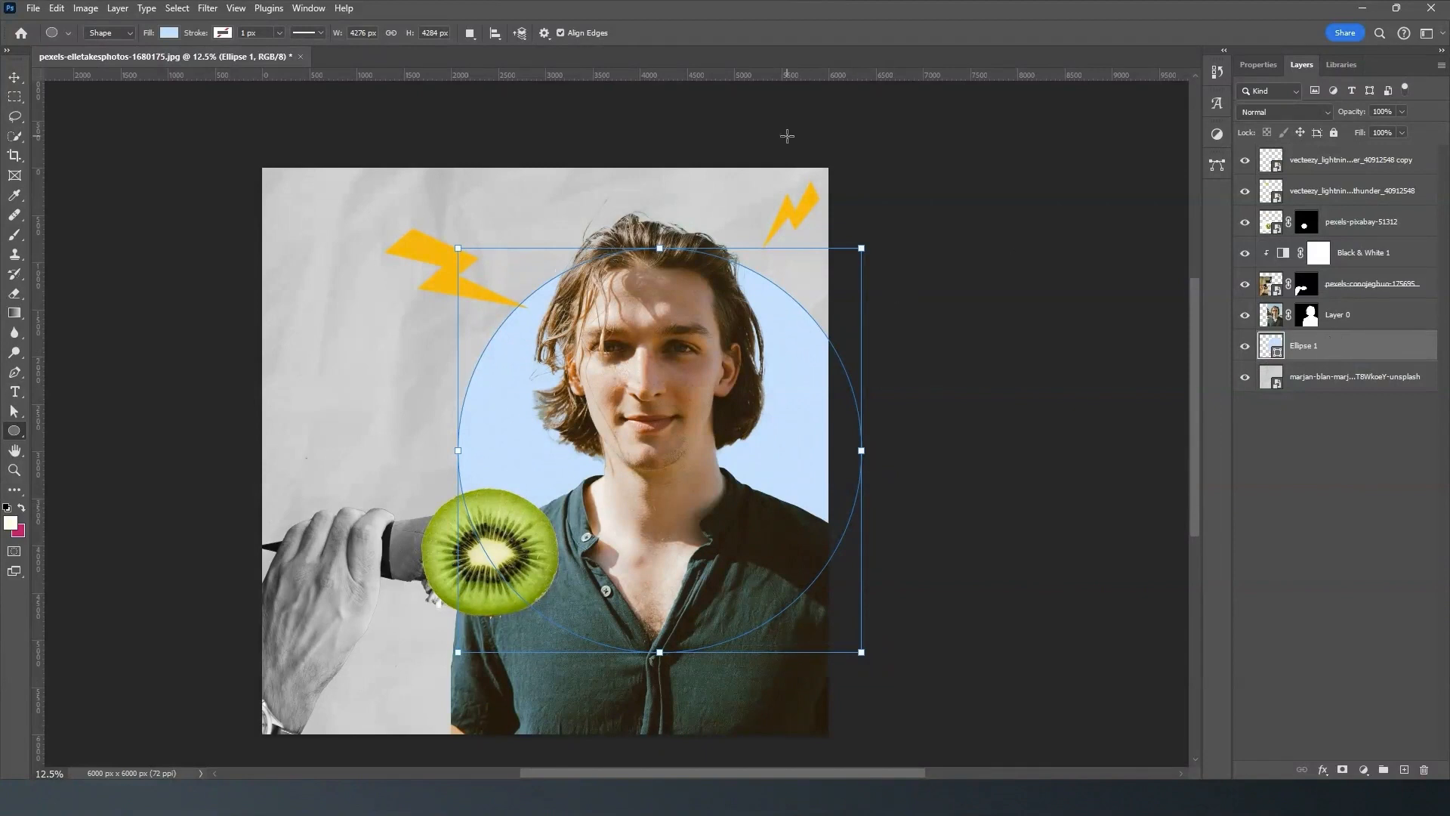
key(v)
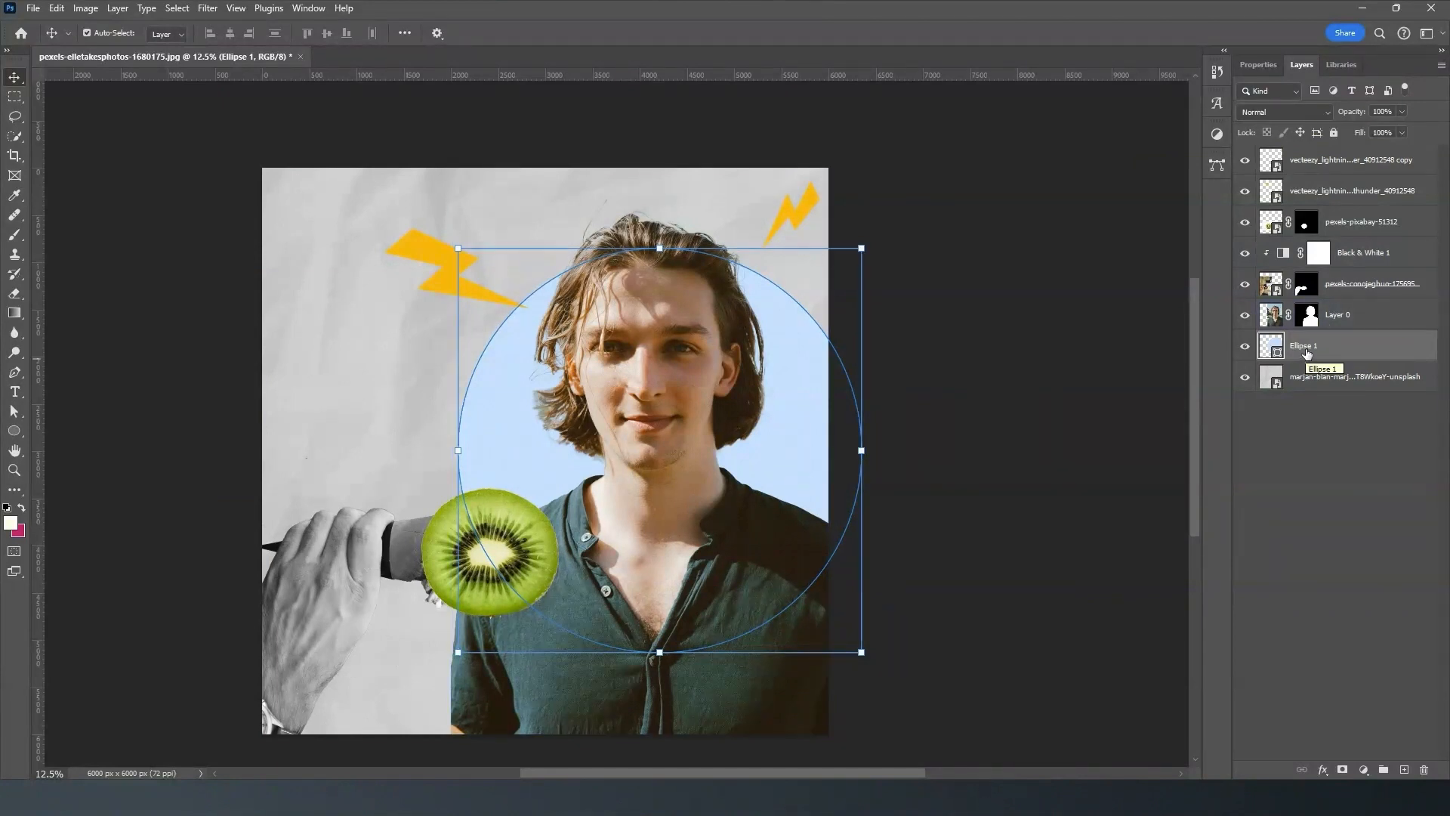
- Preview the blending modes on the light blue circle's layer and set it to Linear Burn
click(1322, 112)
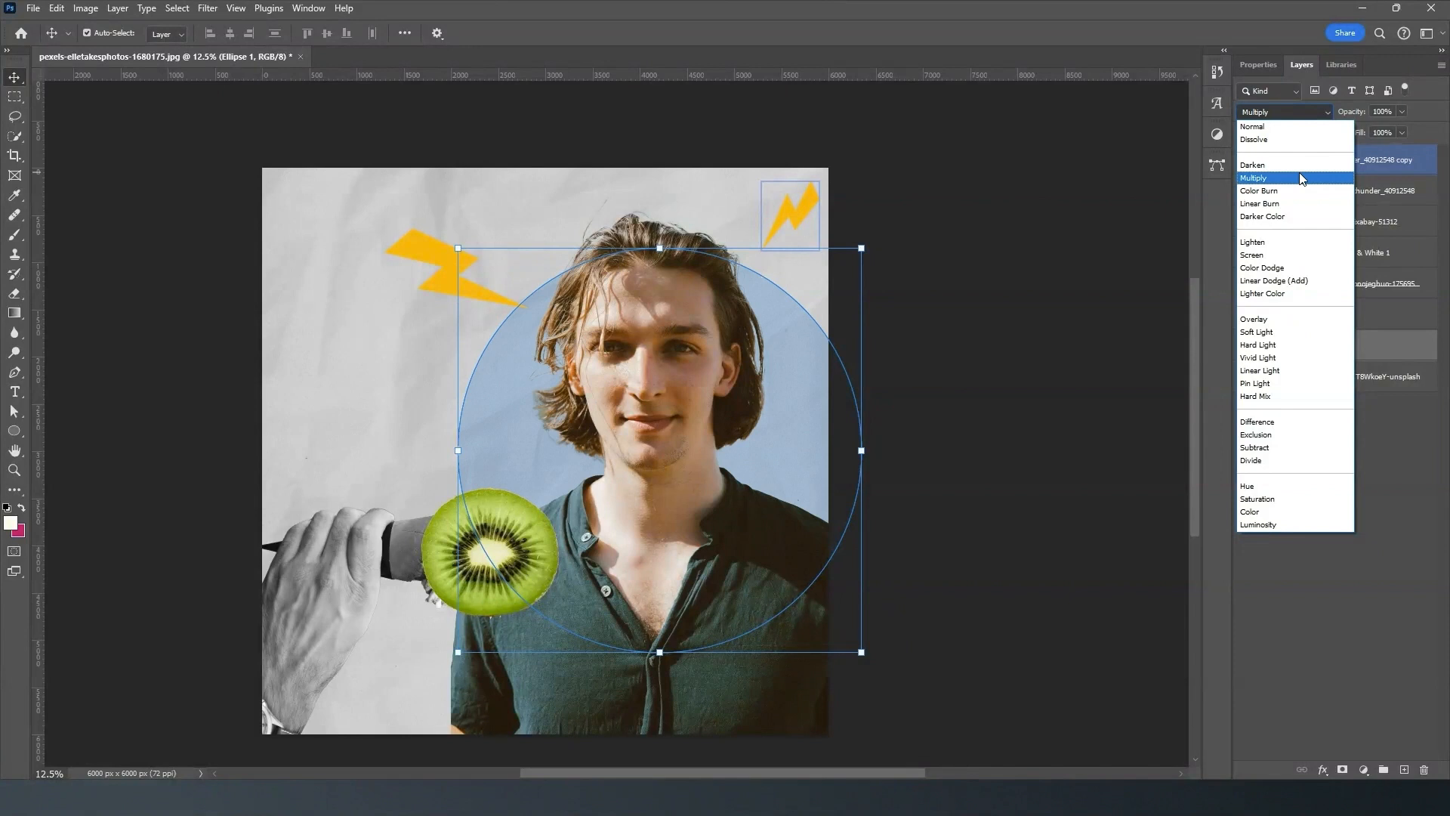
key(Down)
key(Down)
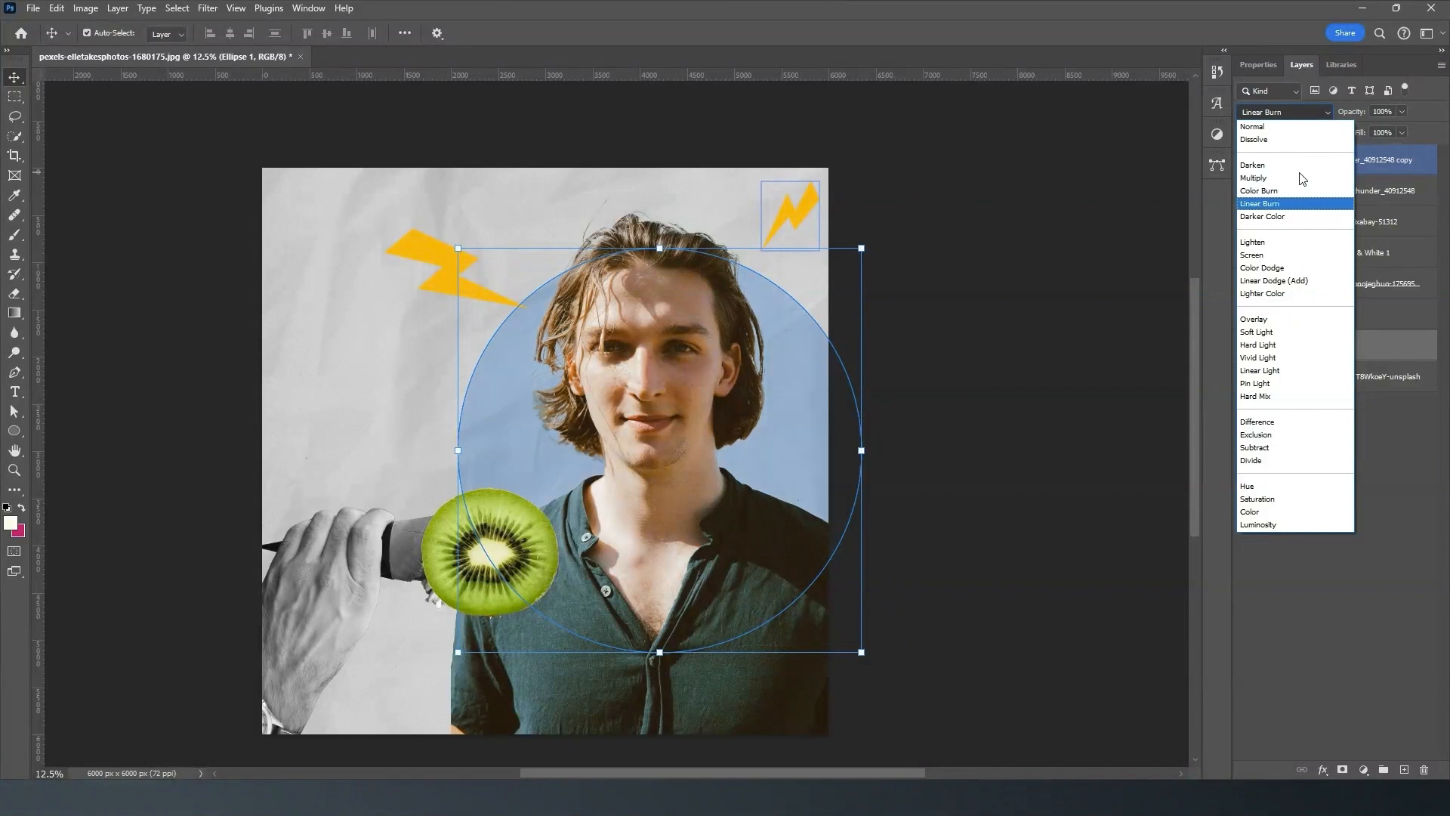
key(Down)
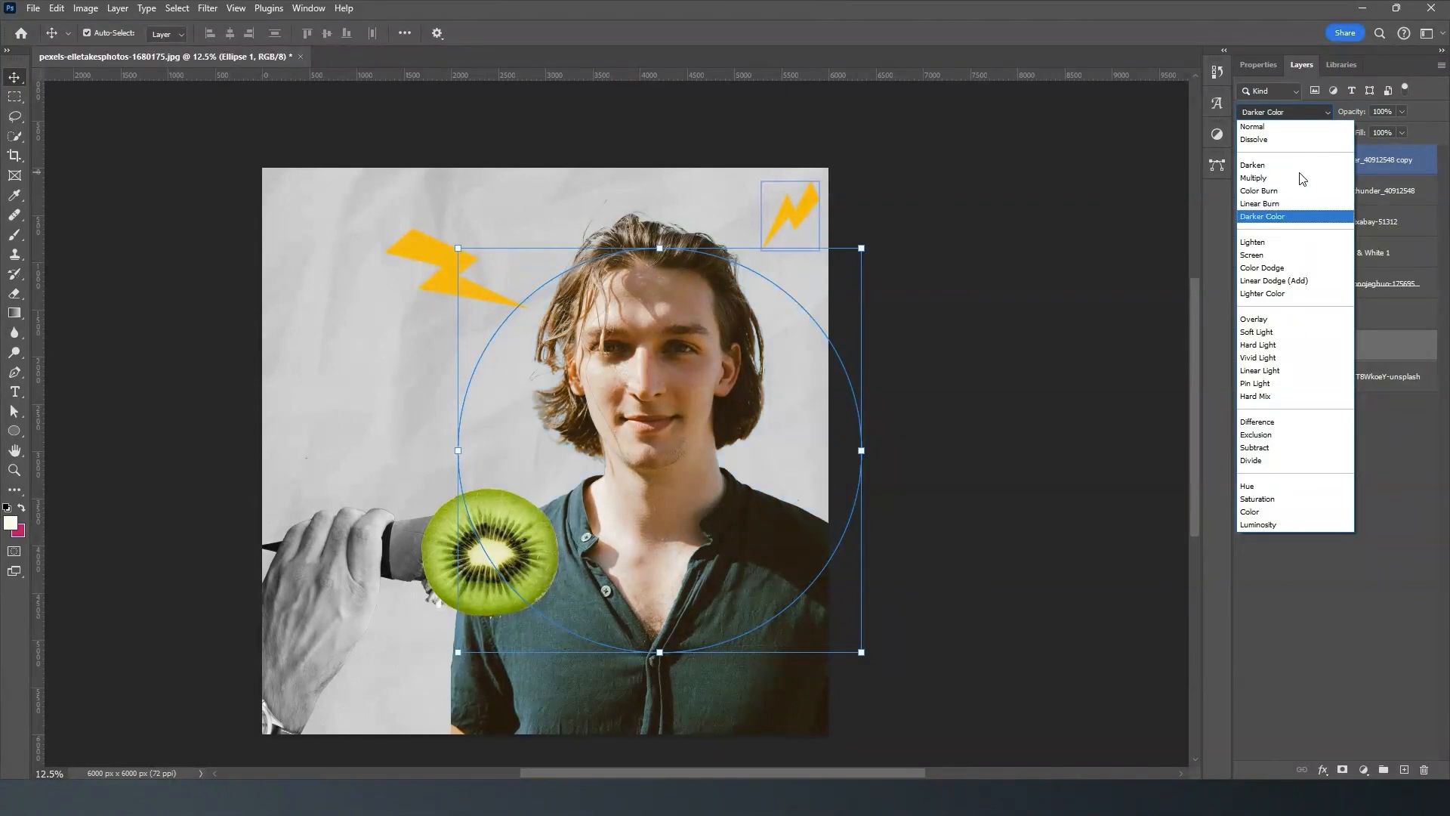
key(Down)
key(Down)
key(Down)
key(Down)
key(Down)
key(Down)
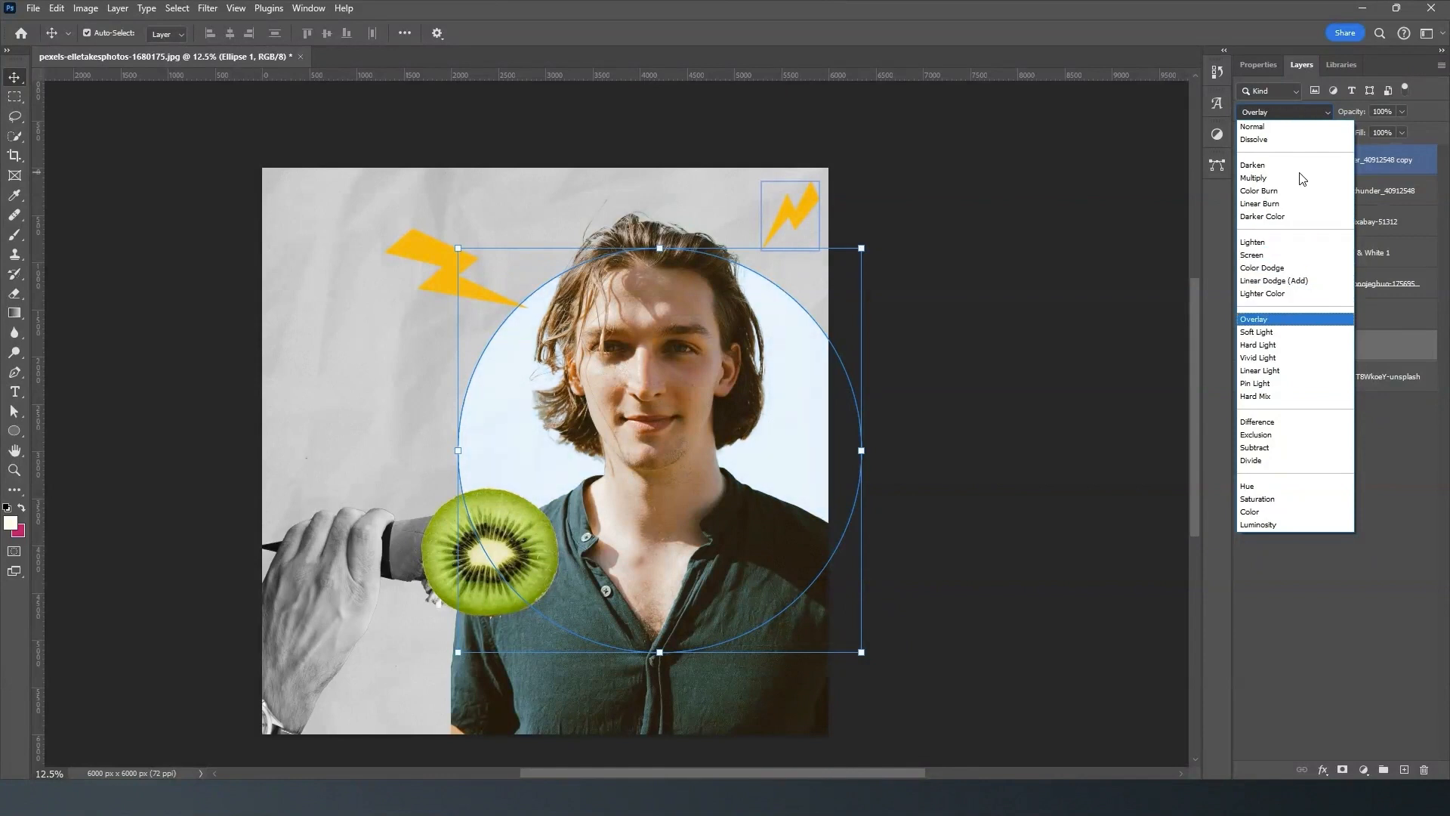
key(Down)
key(Down)
key(Down)
key(Down)
key(Down)
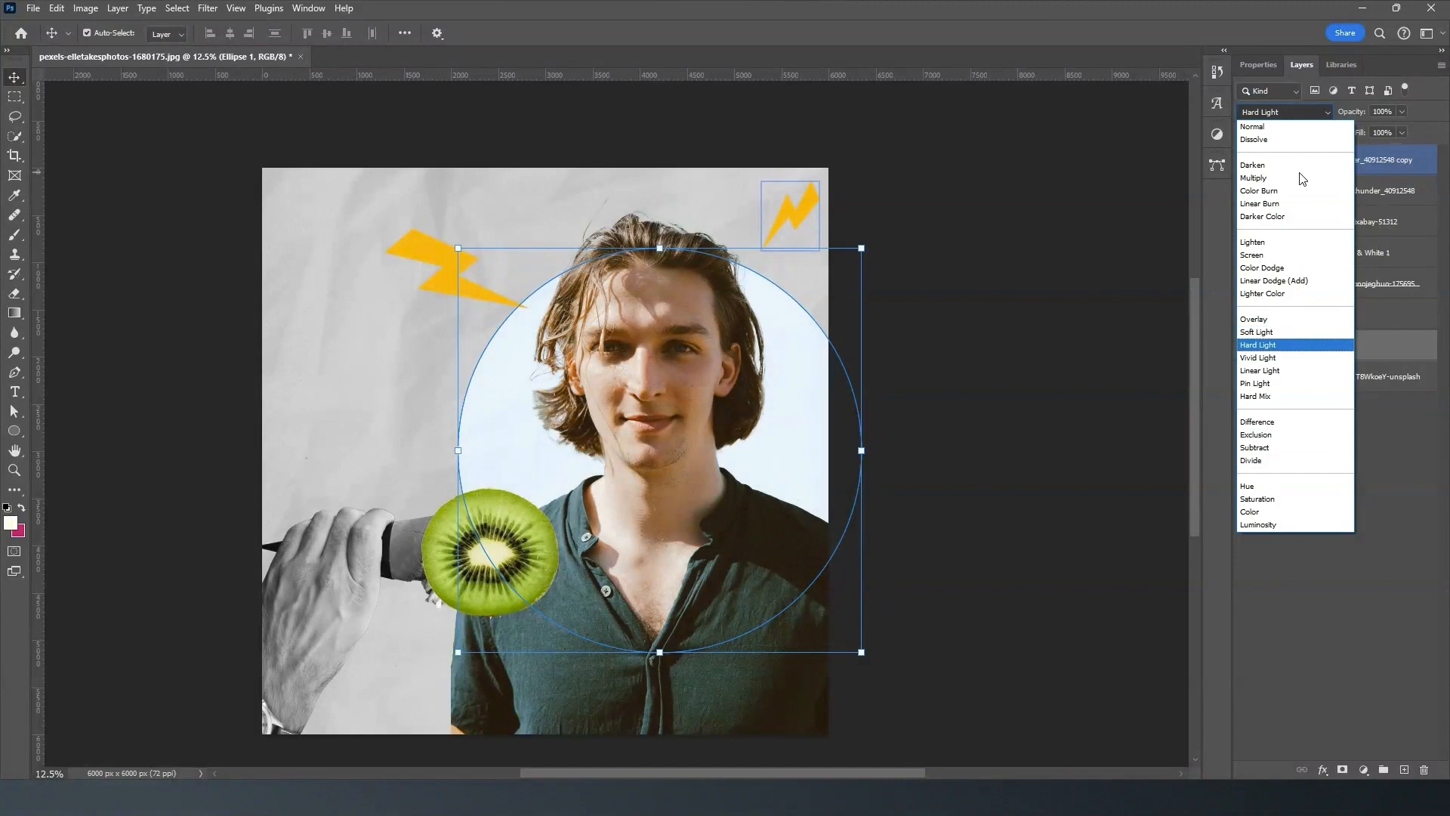
key(Down)
key(Down)
key(Down)
key(Down)
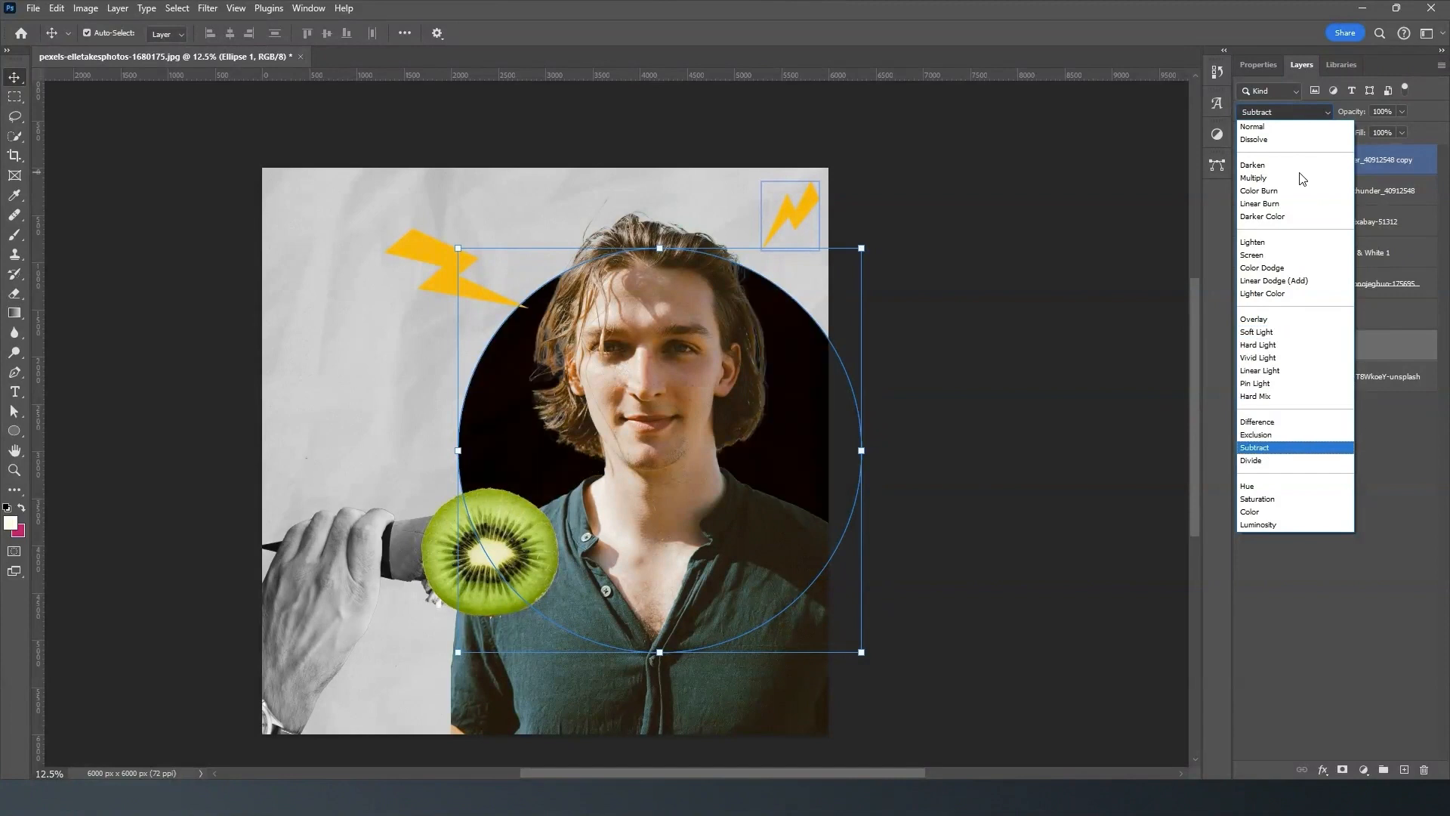
key(Down)
key(Down)
key(Down)
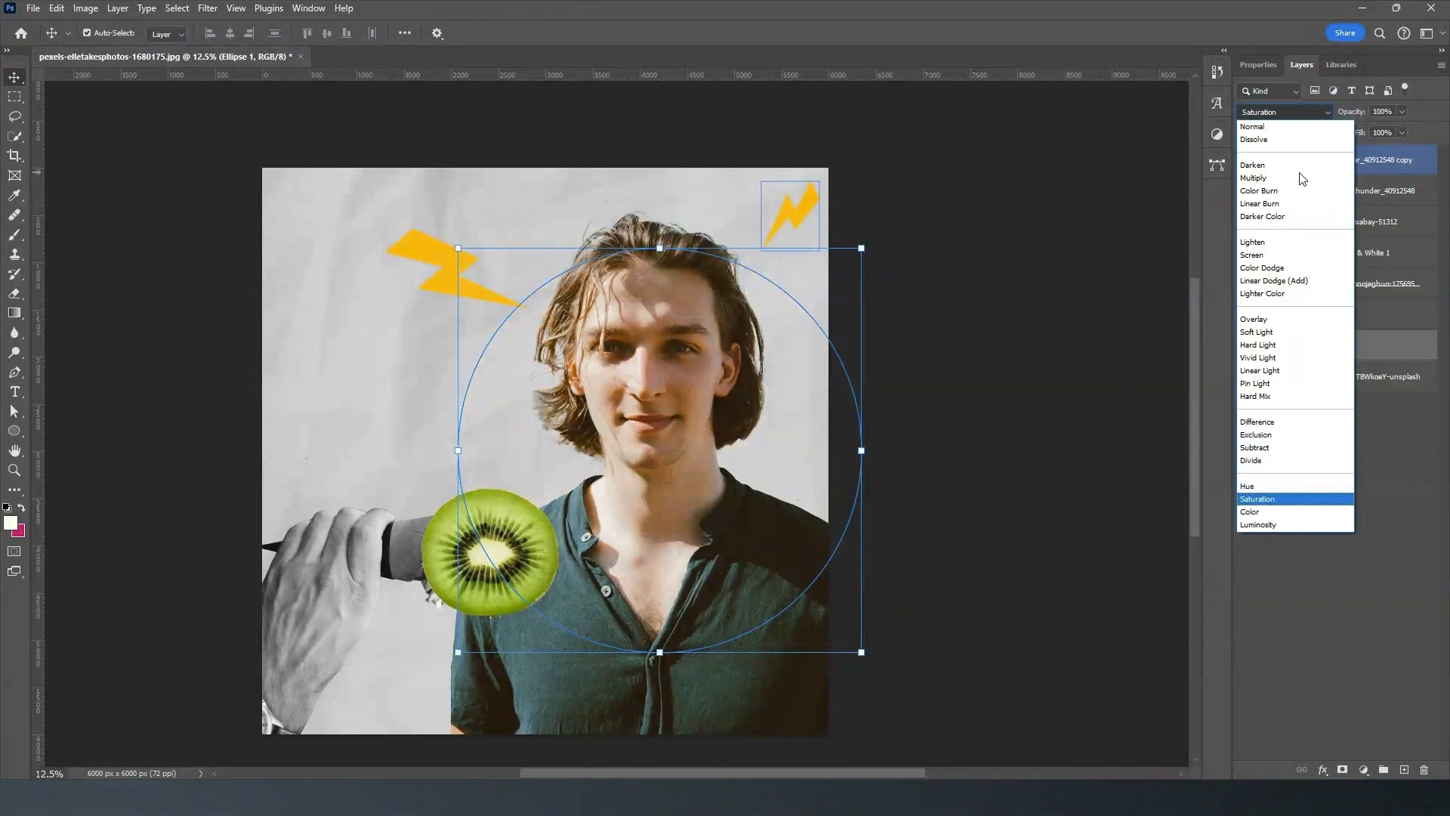
key(Up)
key(Up)
key(Up)
key(Up)
key(Up)
key(Up)
key(Up)
key(Up)
key(Up)
key(Up)
key(Up)
key(Up)
key(Up)
key(Up)
key(Up)
key(Up)
key(Up)
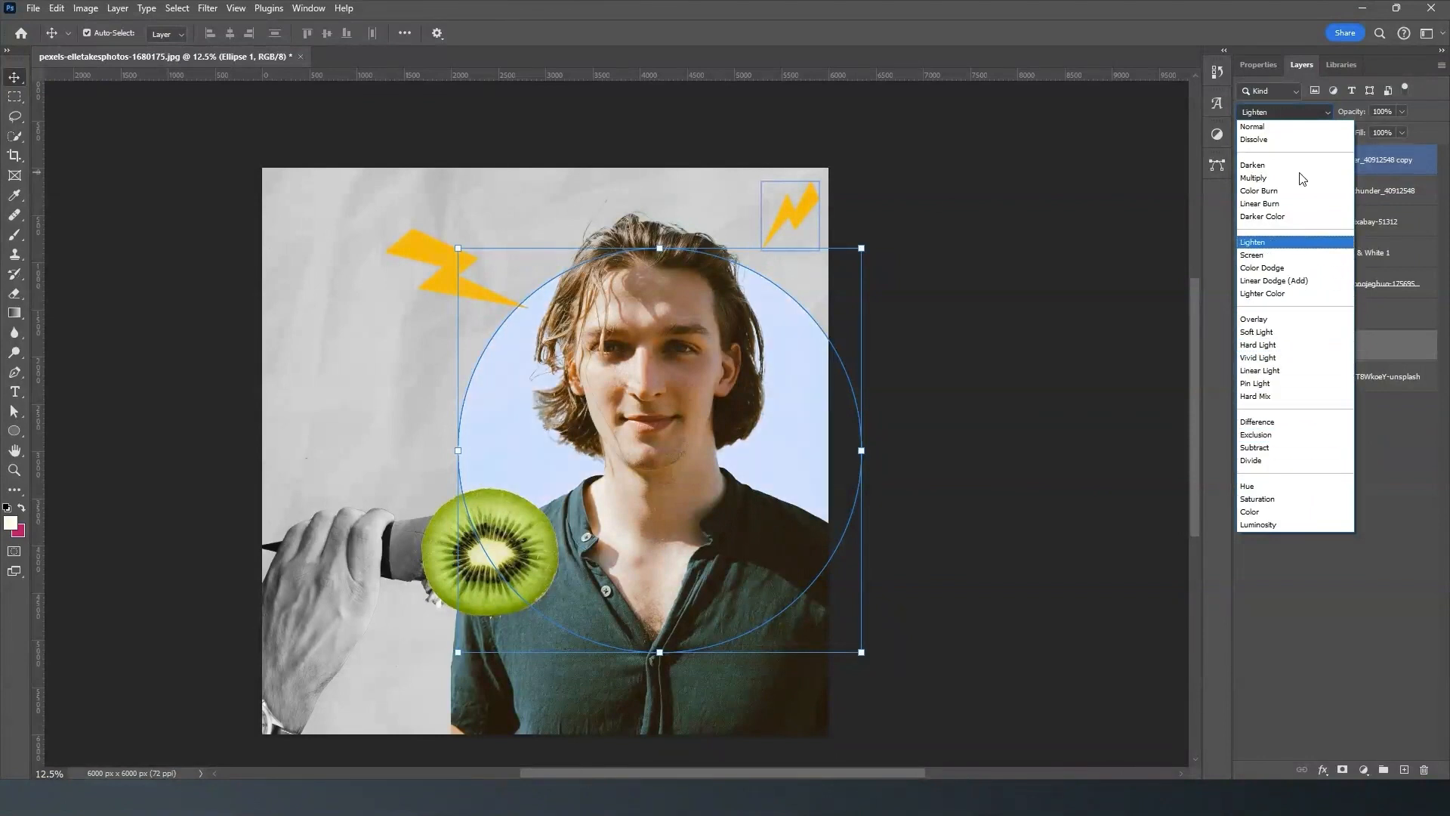
key(Up)
key(Up)
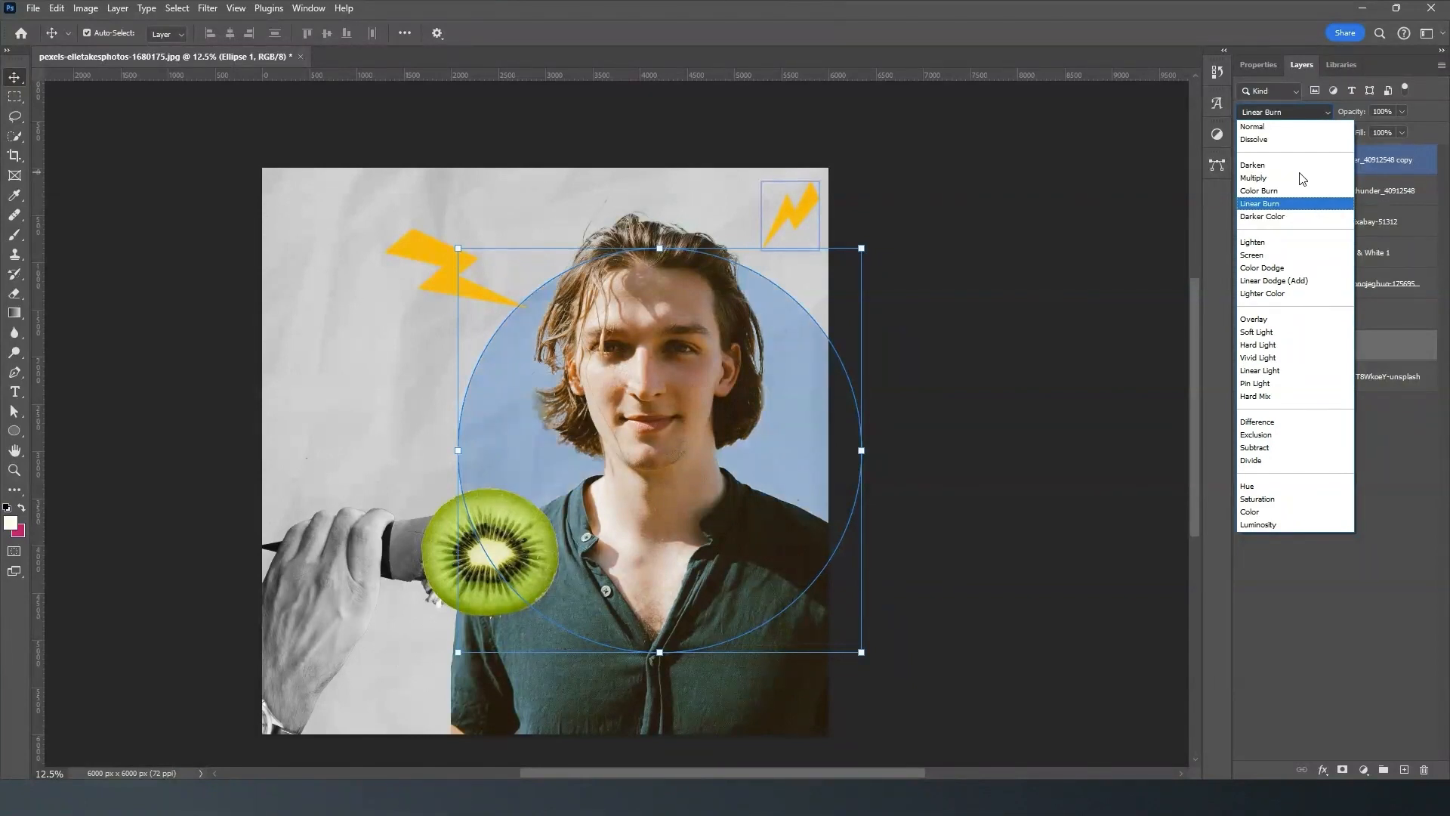
click(1299, 203)
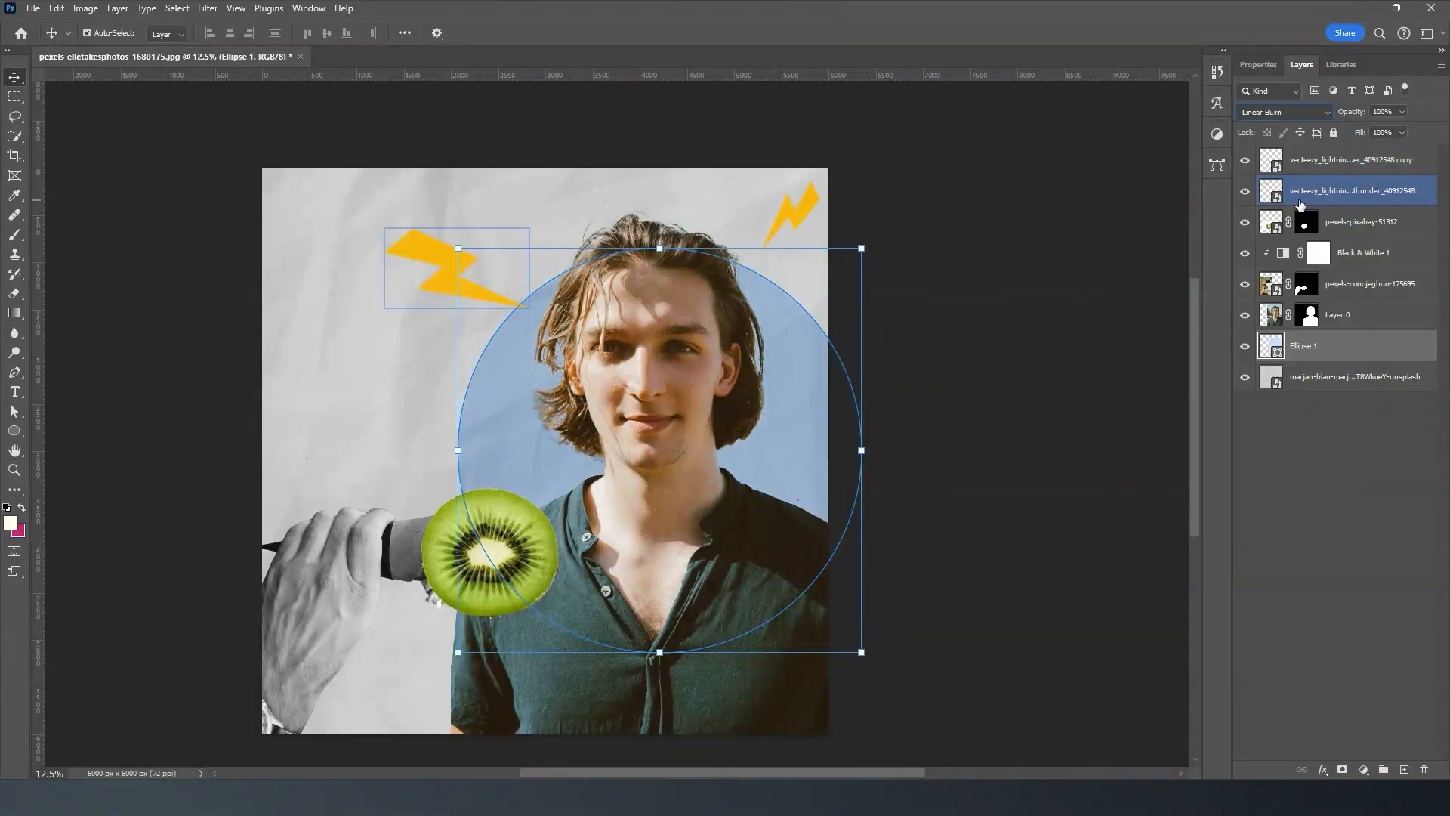
click(1011, 245)
click(768, 352)
click(831, 340)
click(1341, 343)
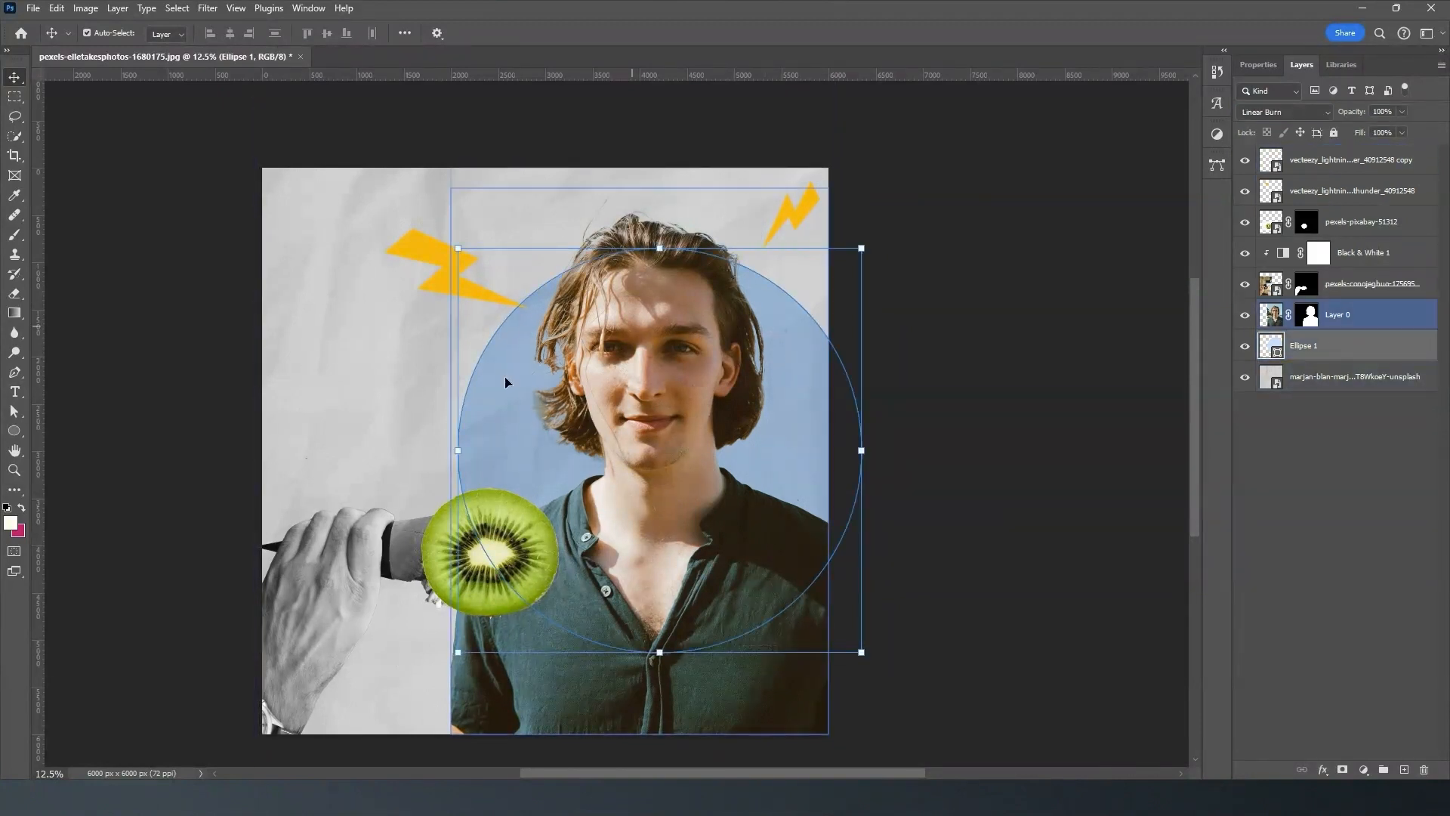
ctrl+click(1374, 221)
ctrl+click(1375, 221)
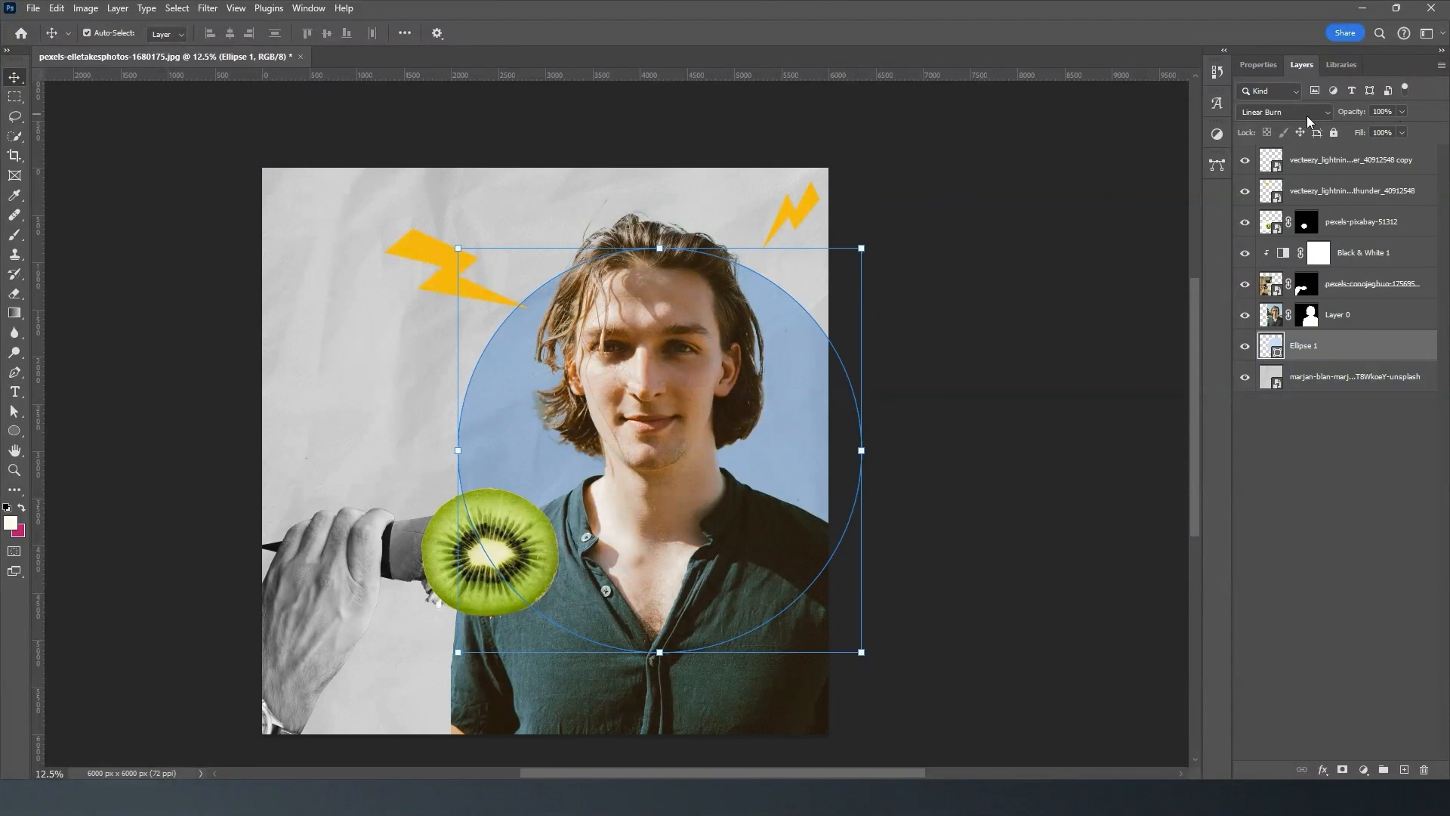
- Lower the circle layer's opacity to 60% and deselect all layers
click(1402, 113)
drag(1402, 126, 1393, 126)
drag(1375, 130, 1376, 129)
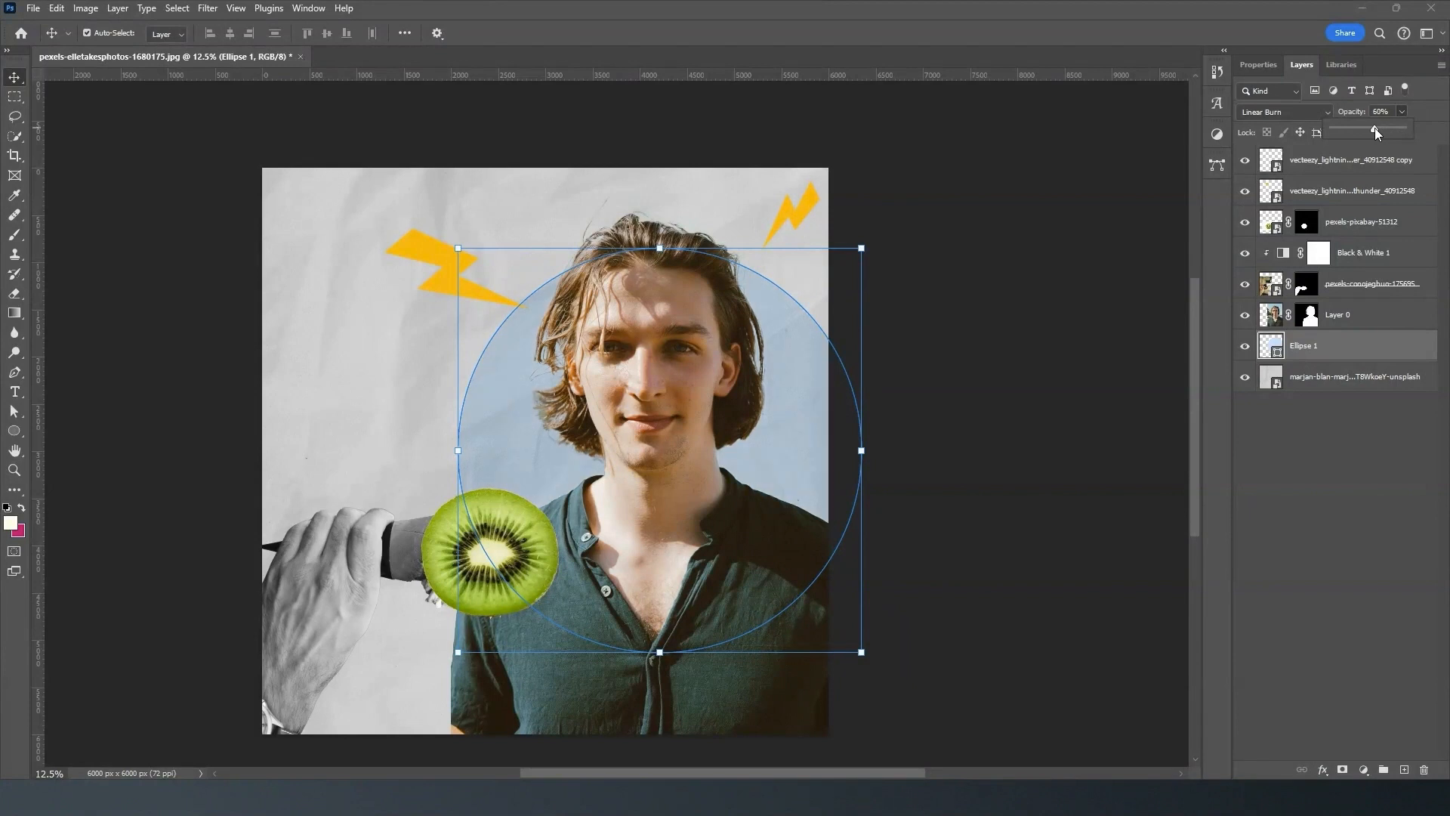
click(1081, 209)
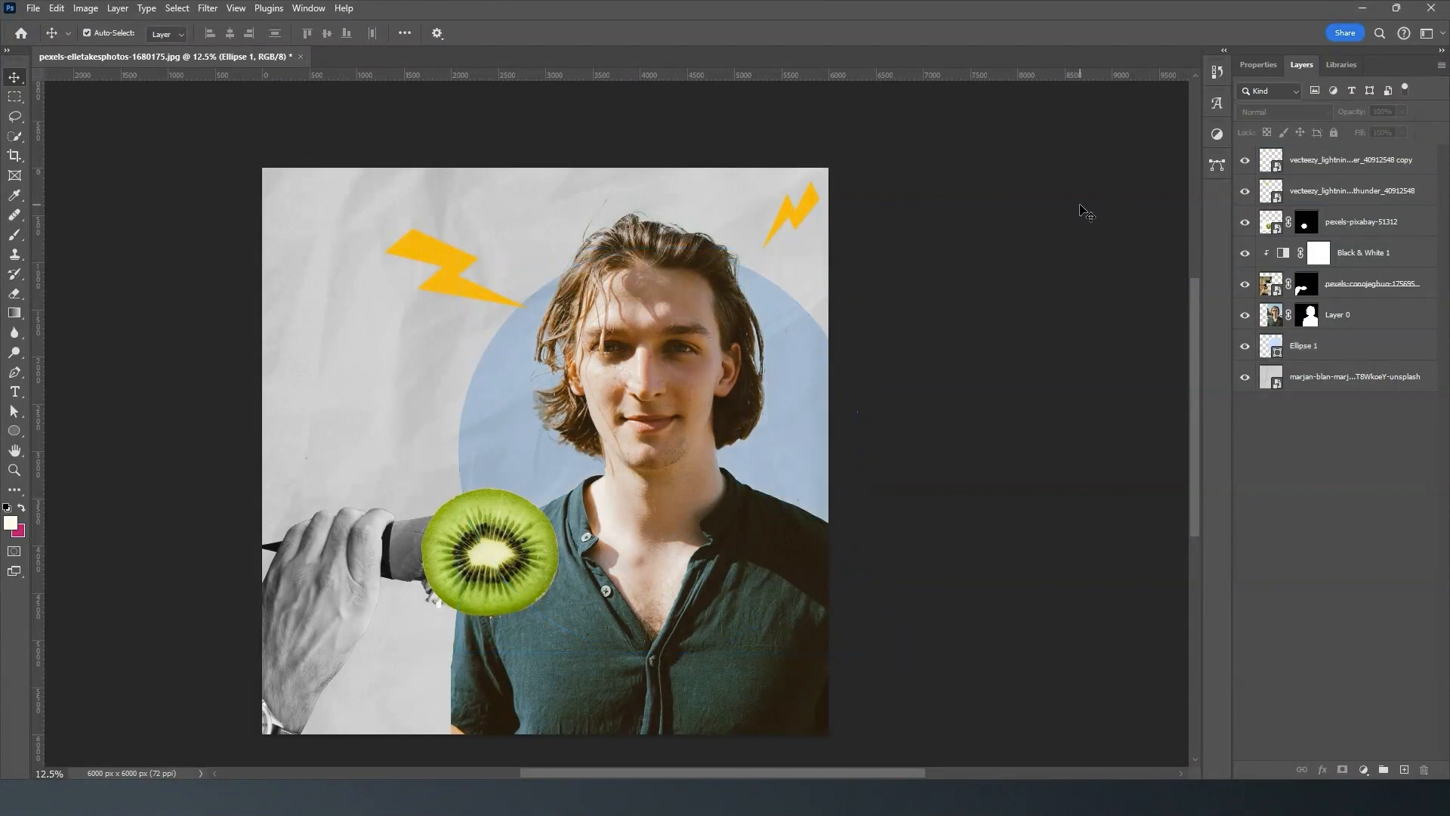
- Try a lower opacity on the kiwi slice and set it back to 100%
click(514, 384)
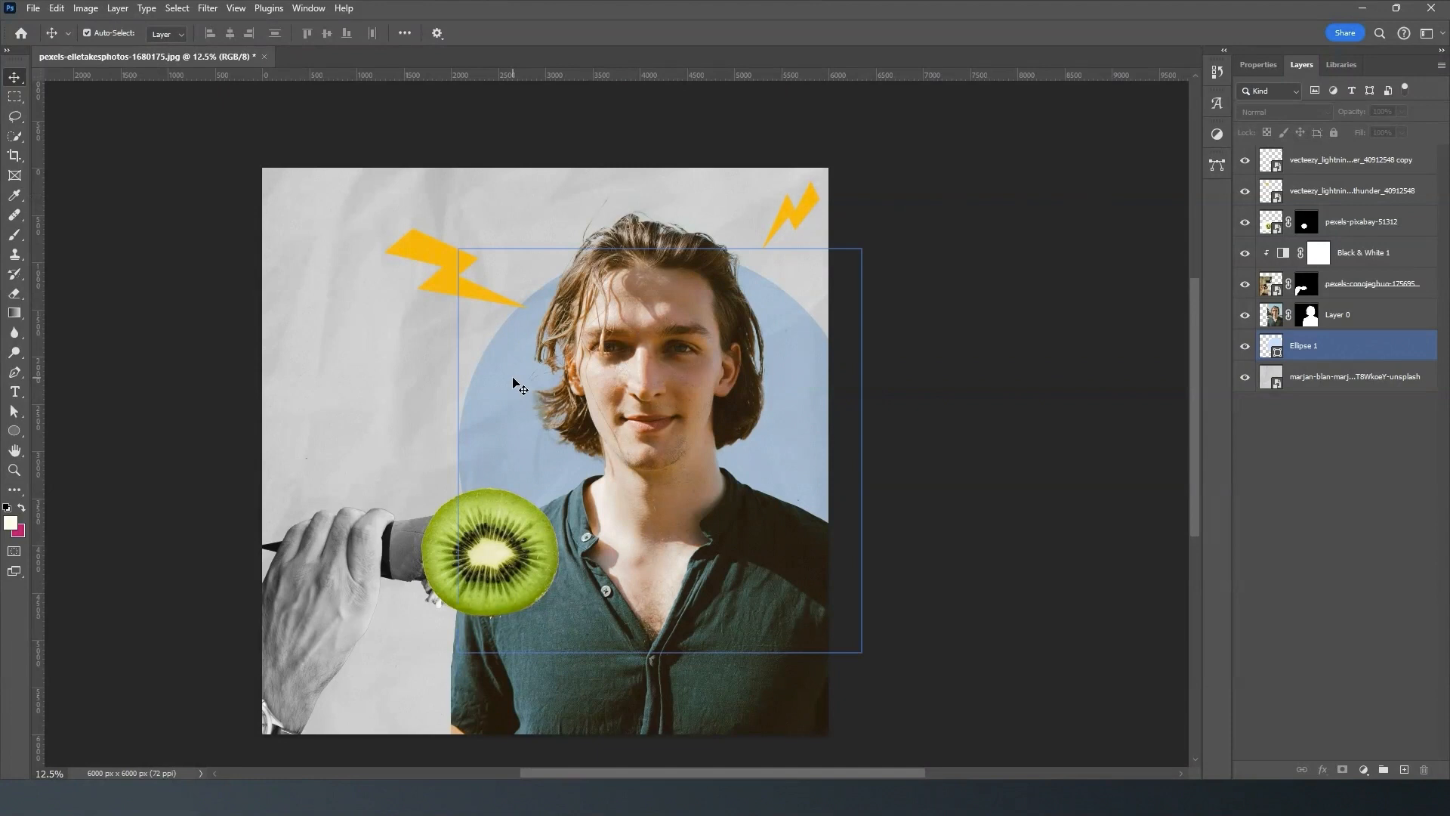
click(496, 498)
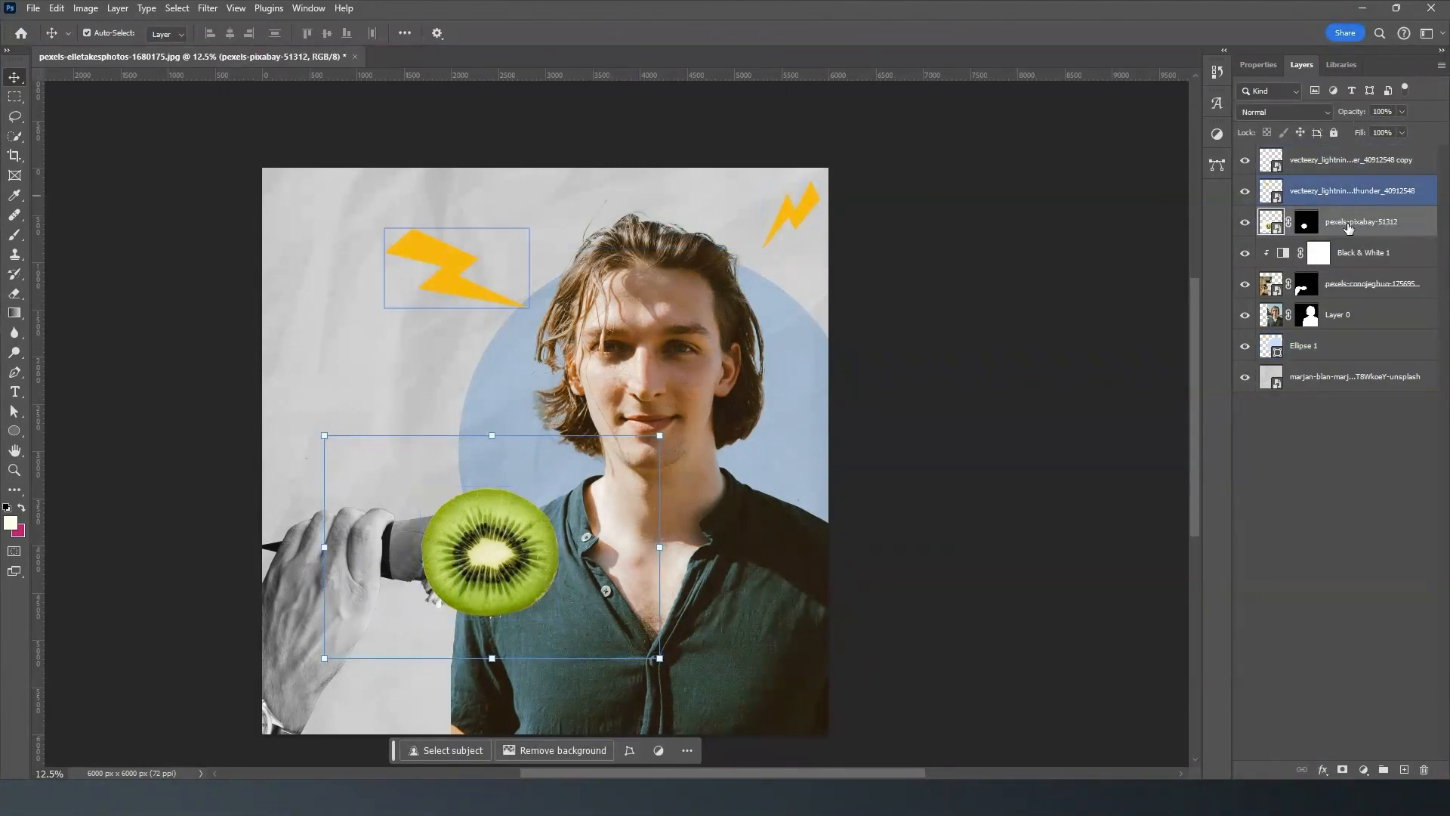
click(1402, 111)
drag(1372, 129, 1439, 130)
- Try the larger lightning bolt at 45% opacity and set it back to 100%
click(1359, 195)
click(1401, 112)
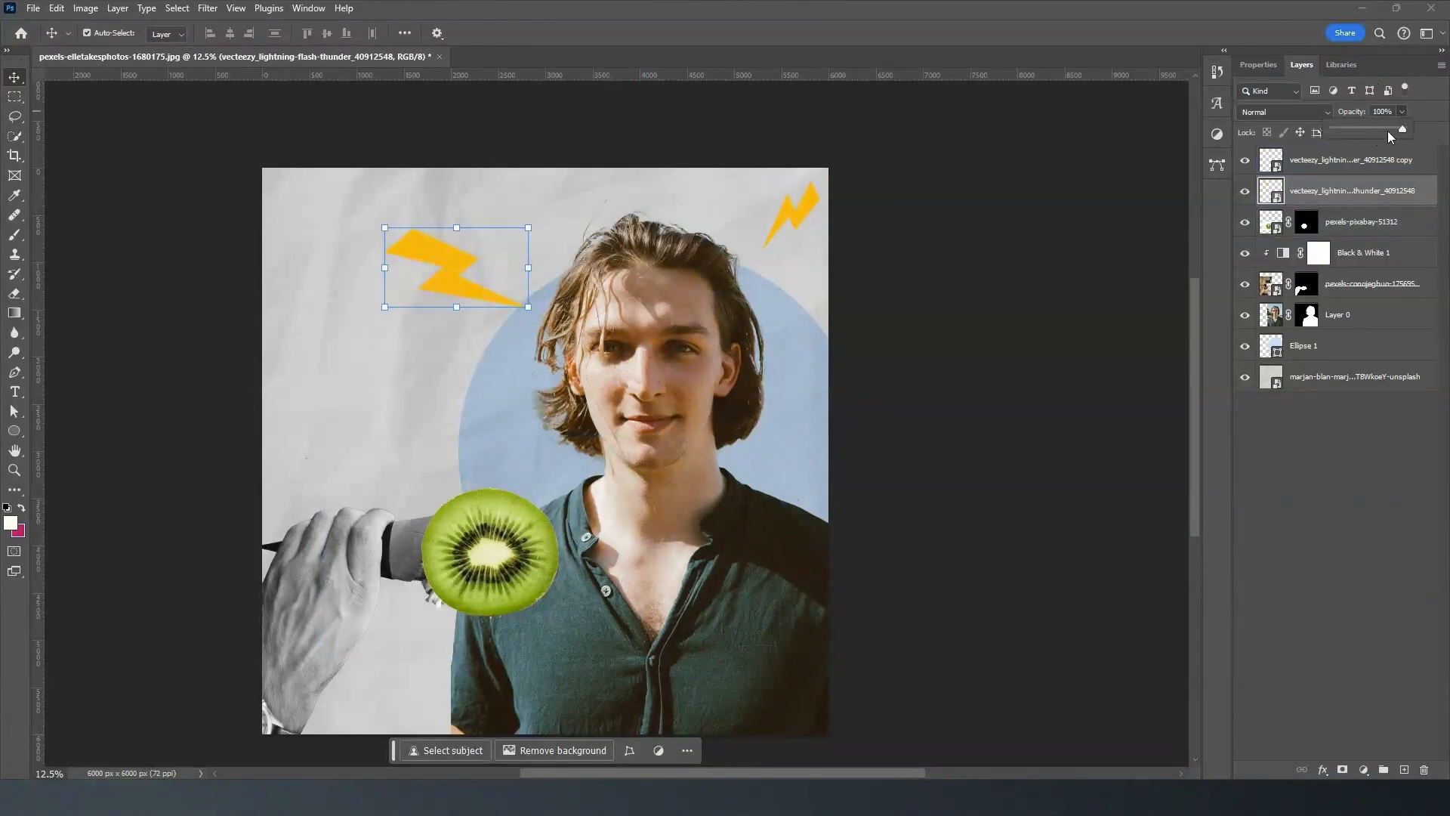
drag(1398, 125, 1364, 122)
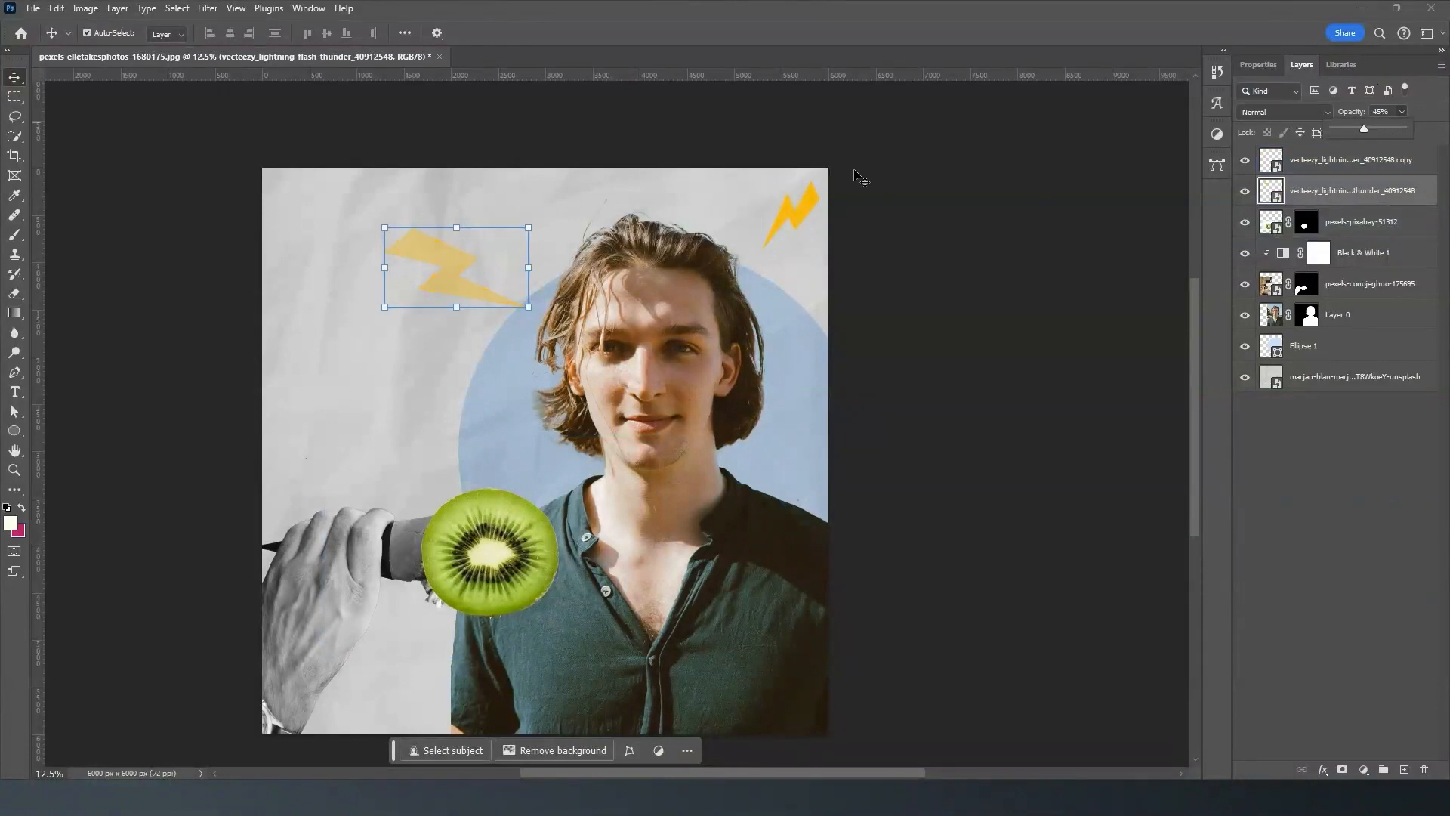
click(803, 199)
click(805, 203)
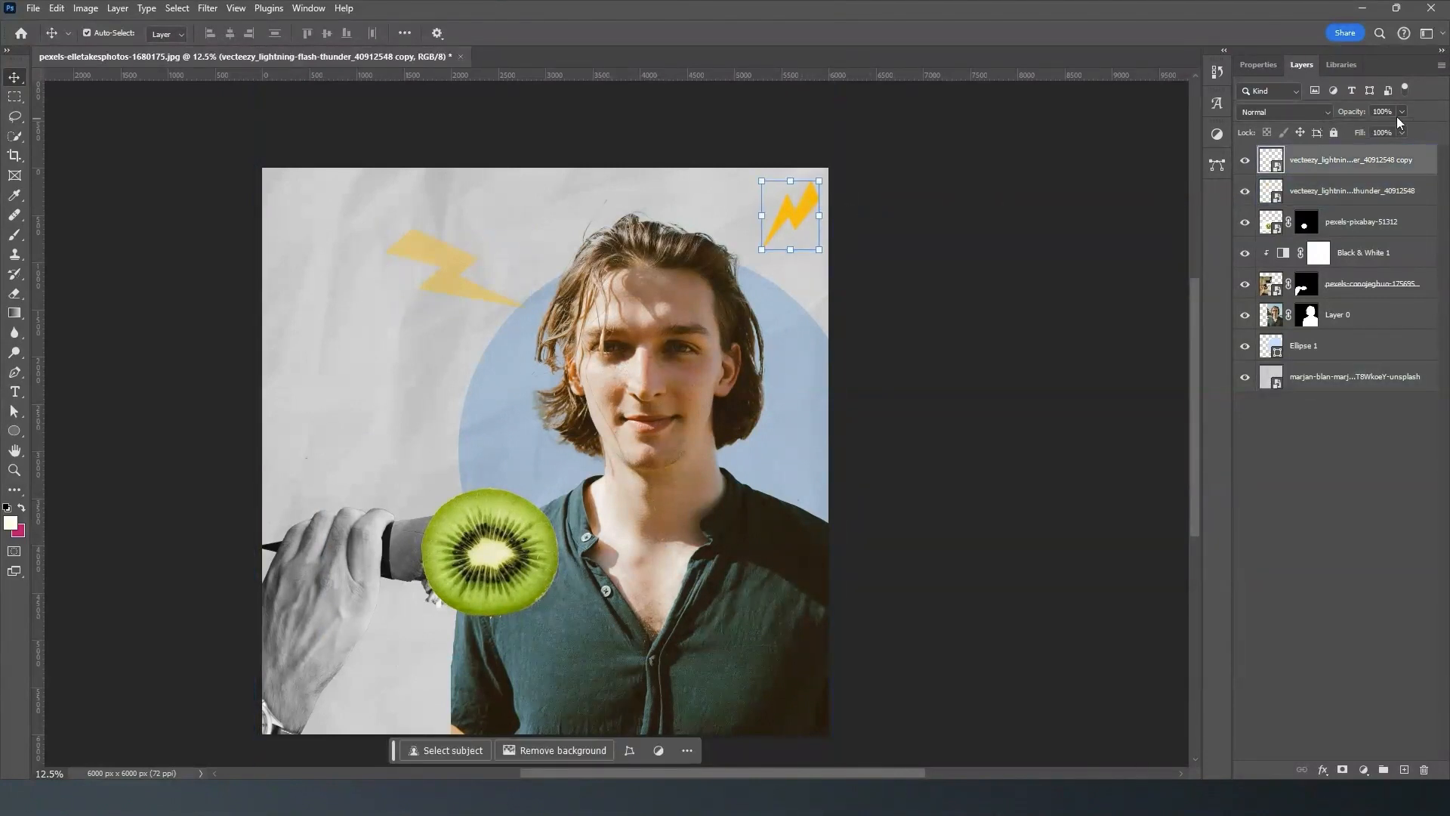
click(469, 250)
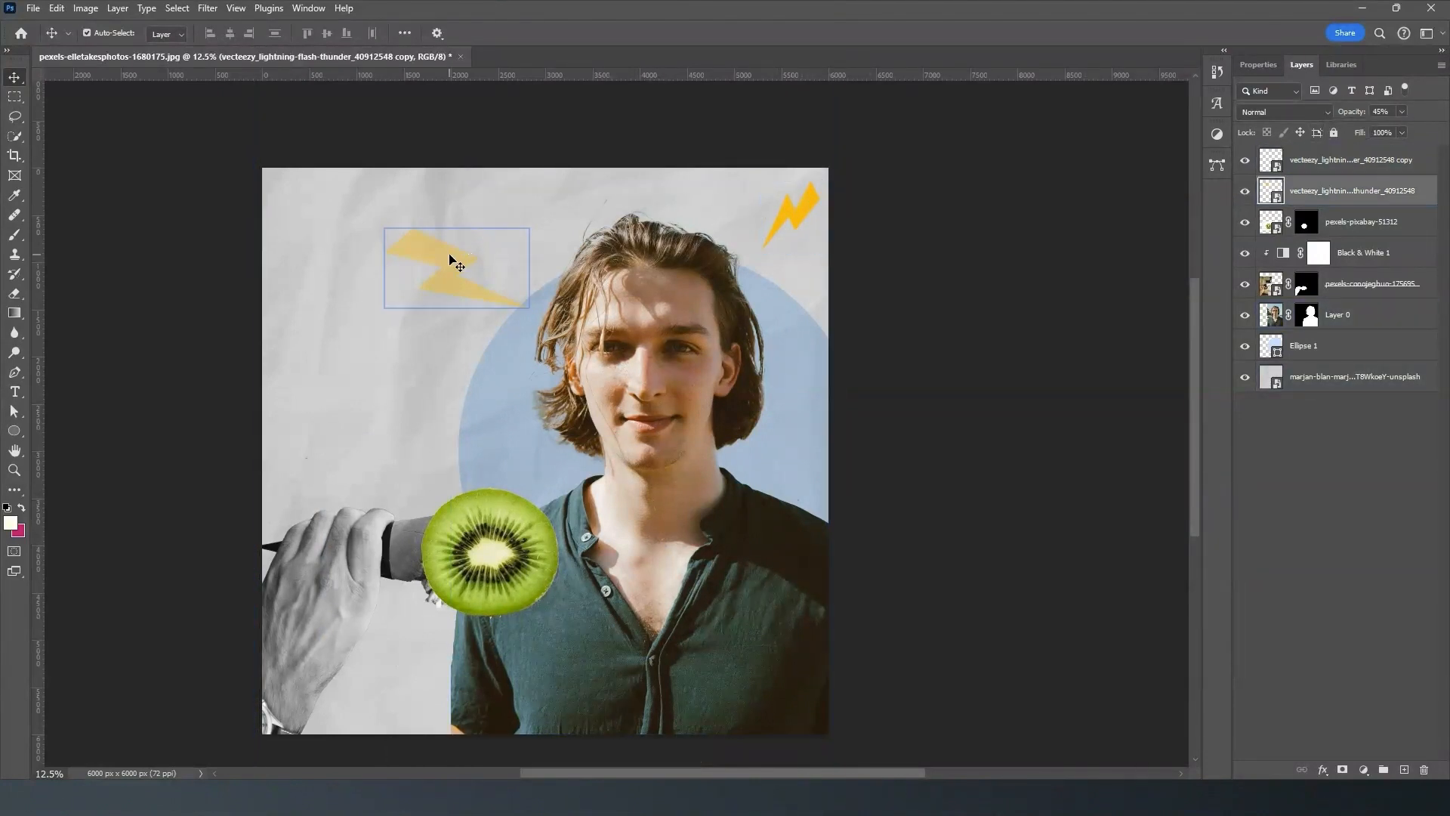
click(1402, 111)
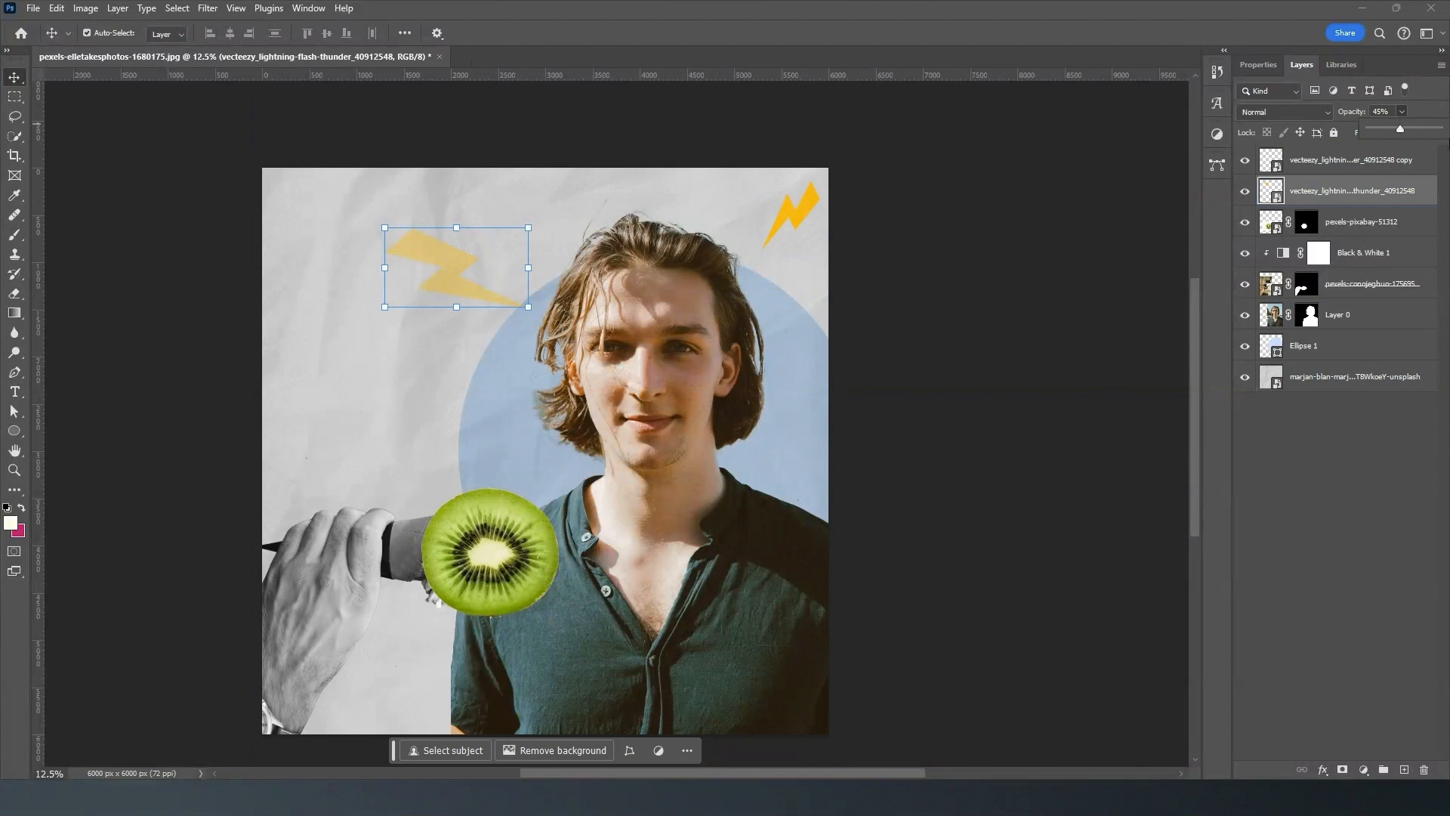
drag(1385, 133, 1439, 129)
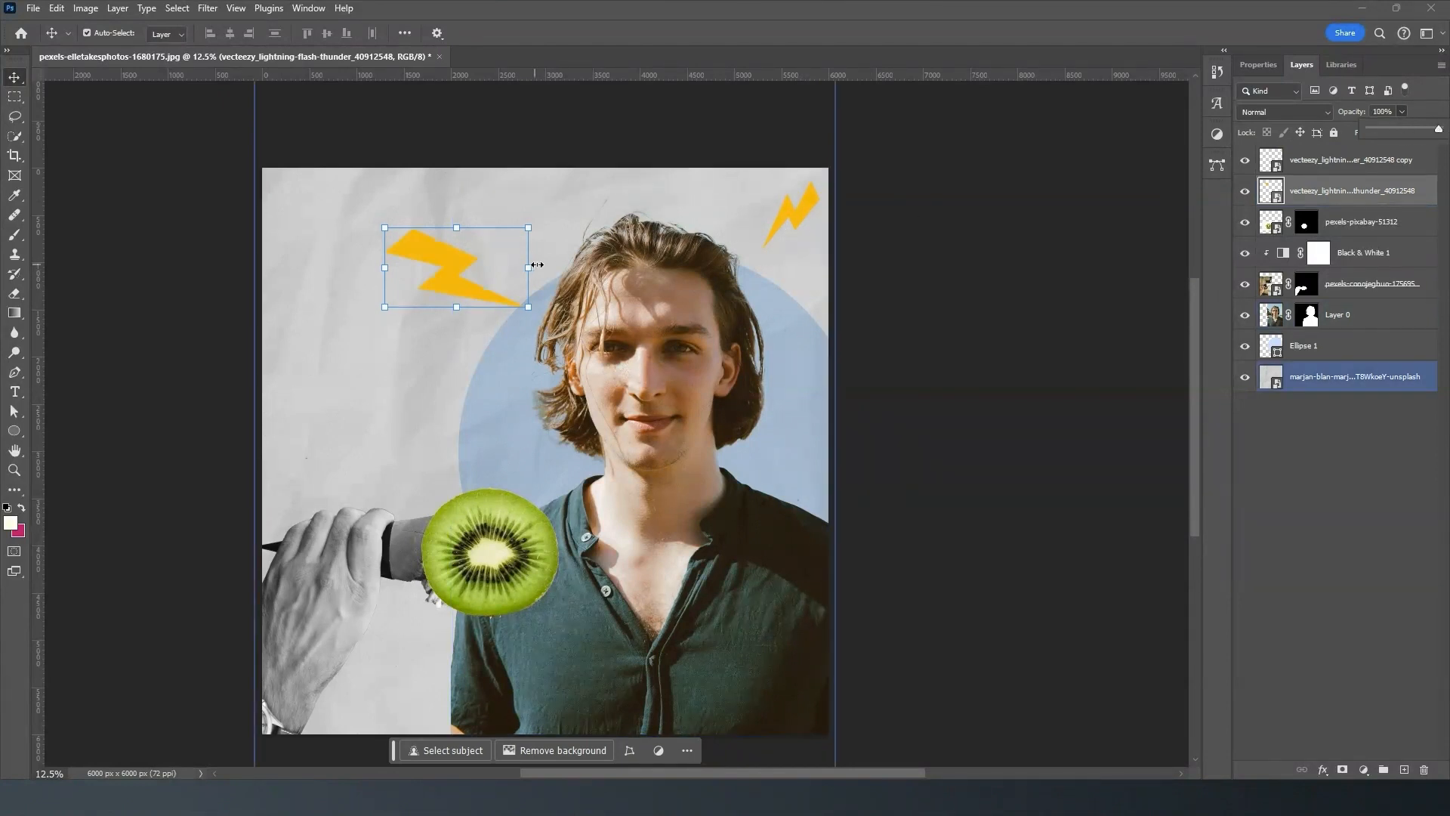
- Set the blending mode of both lightning bolts to Multiply and deselect all layers
click(1312, 113)
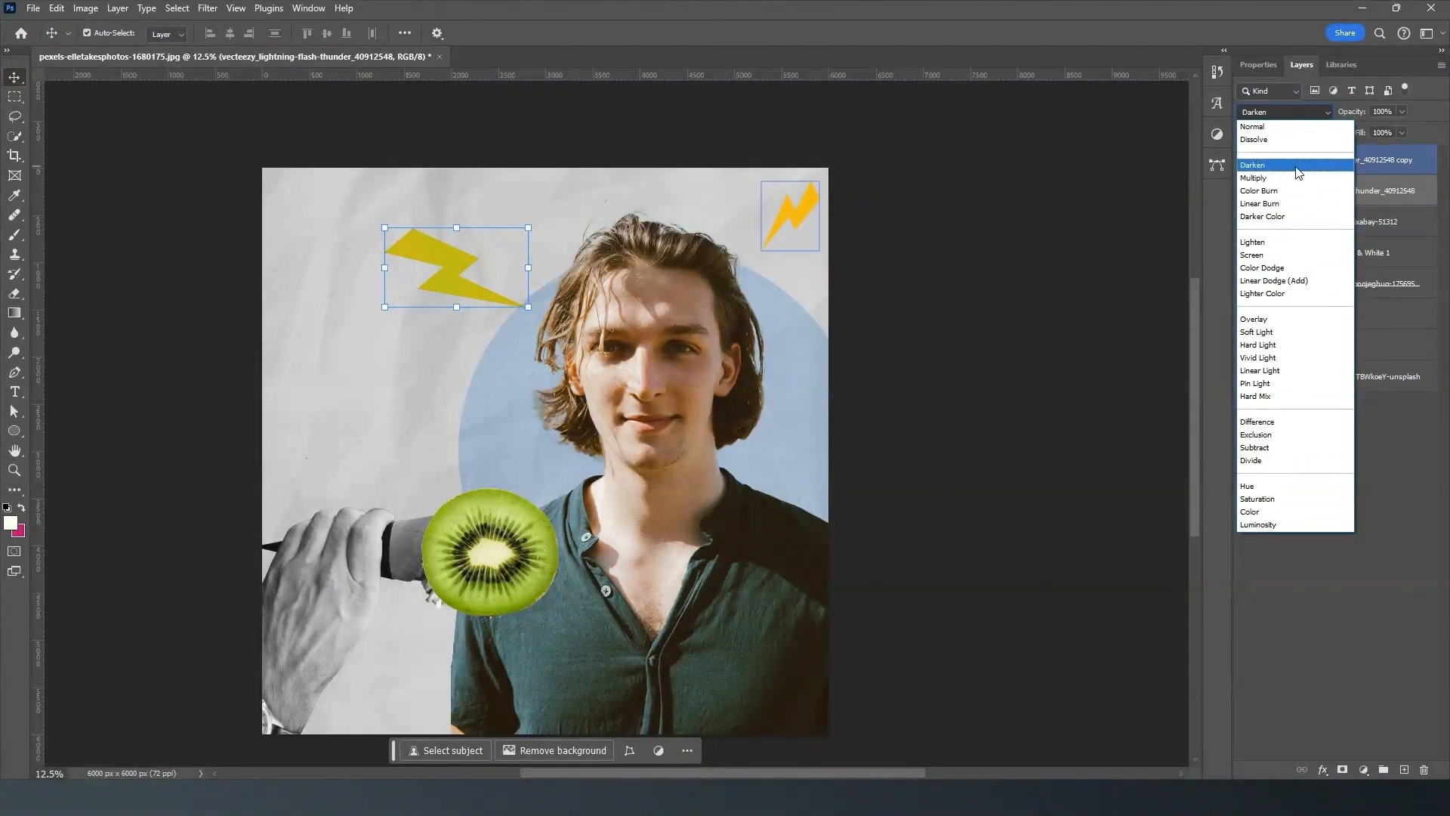
click(1297, 178)
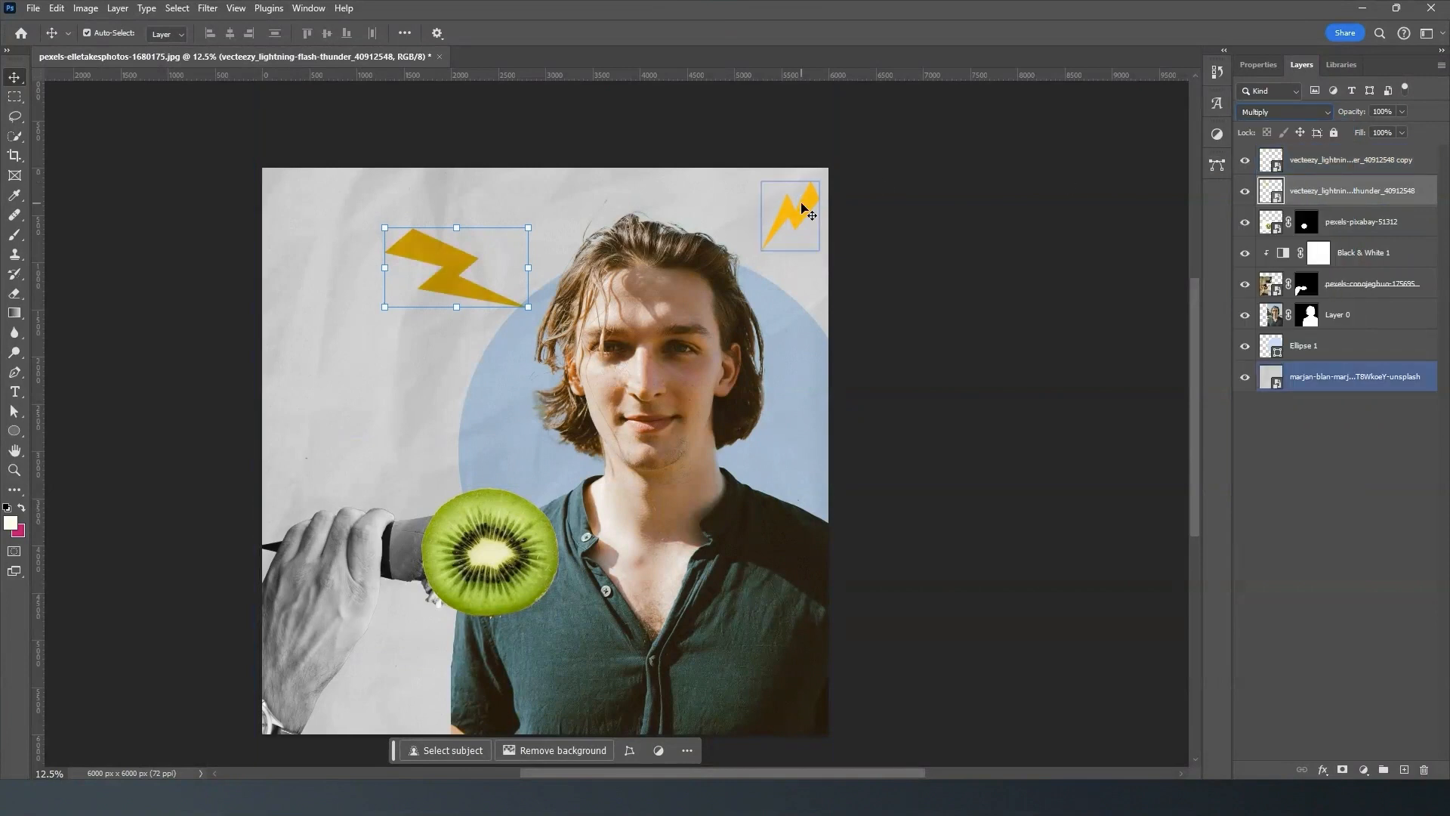
click(803, 203)
click(1264, 116)
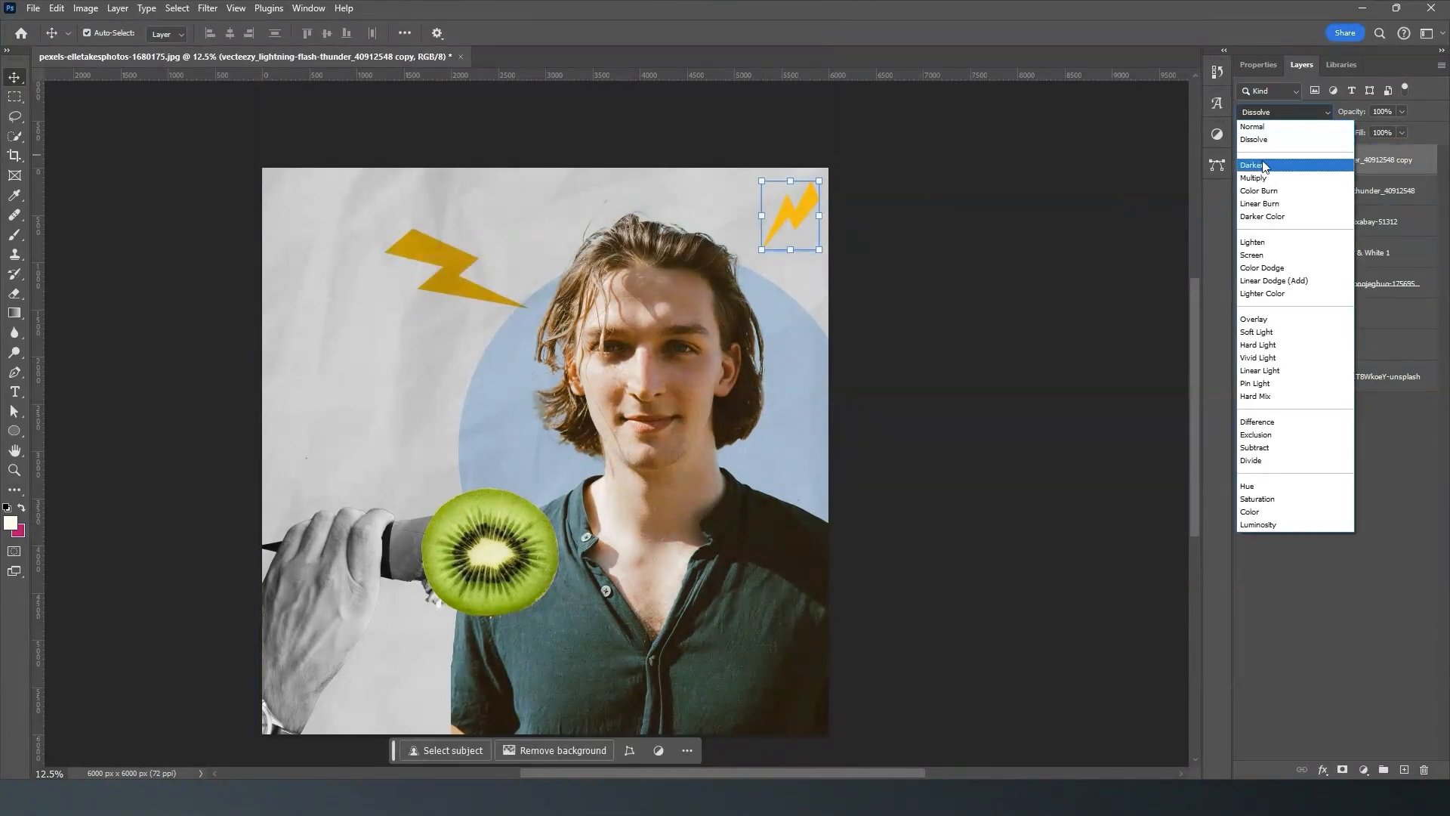
click(1264, 179)
click(1053, 189)
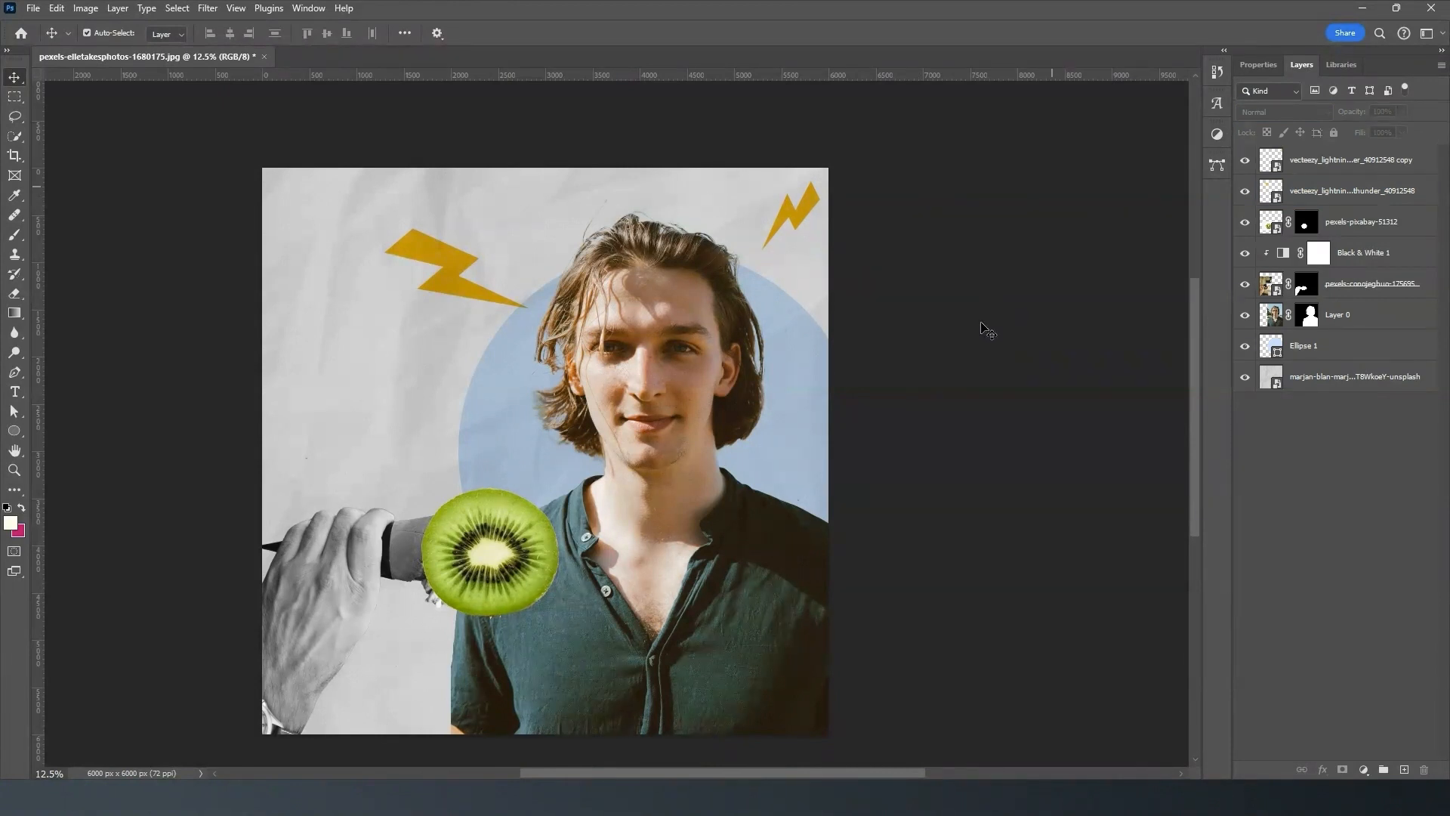
click(534, 210)
click(407, 234)
click(516, 274)
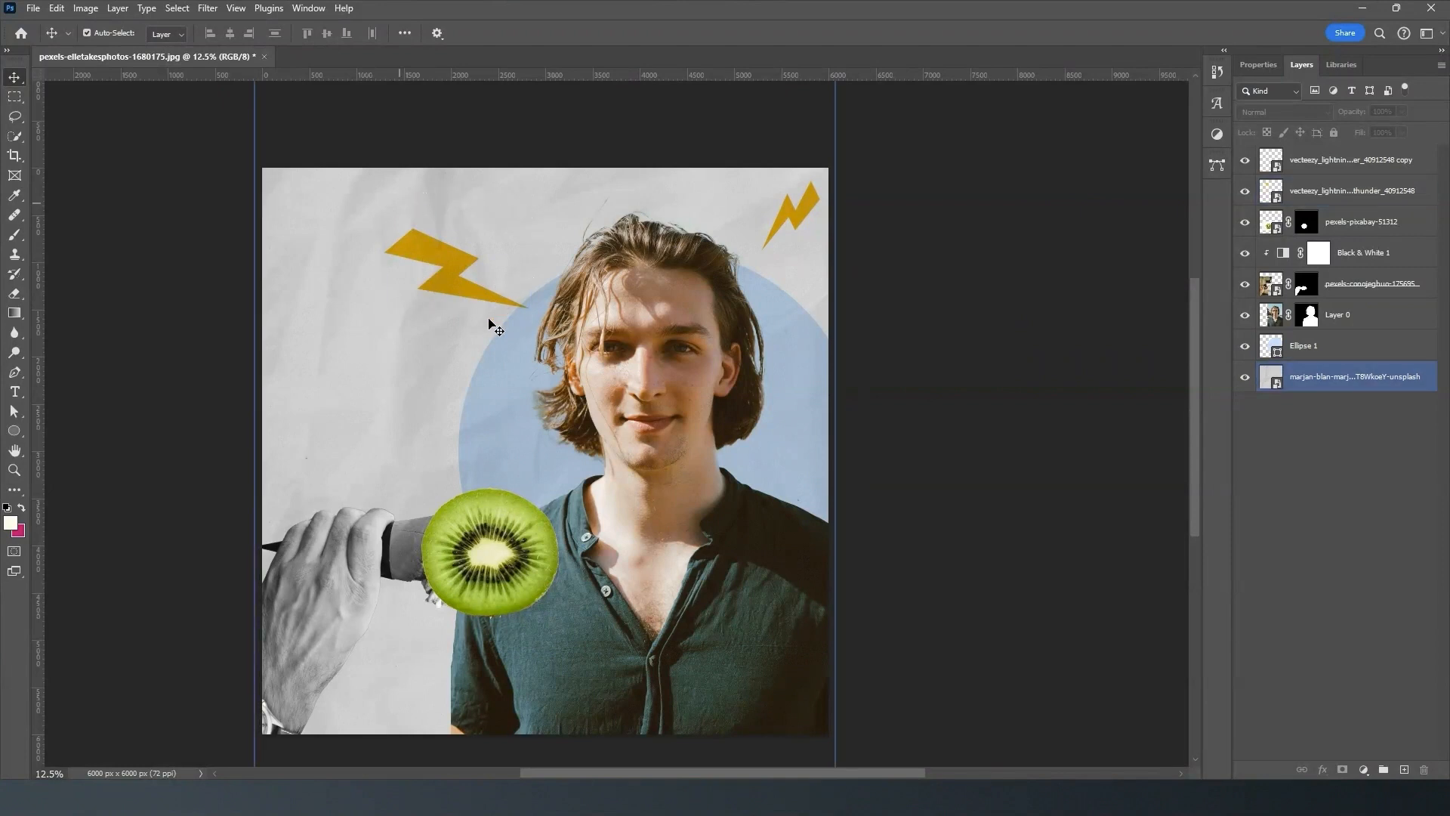
click(642, 253)
click(529, 256)
click(882, 238)
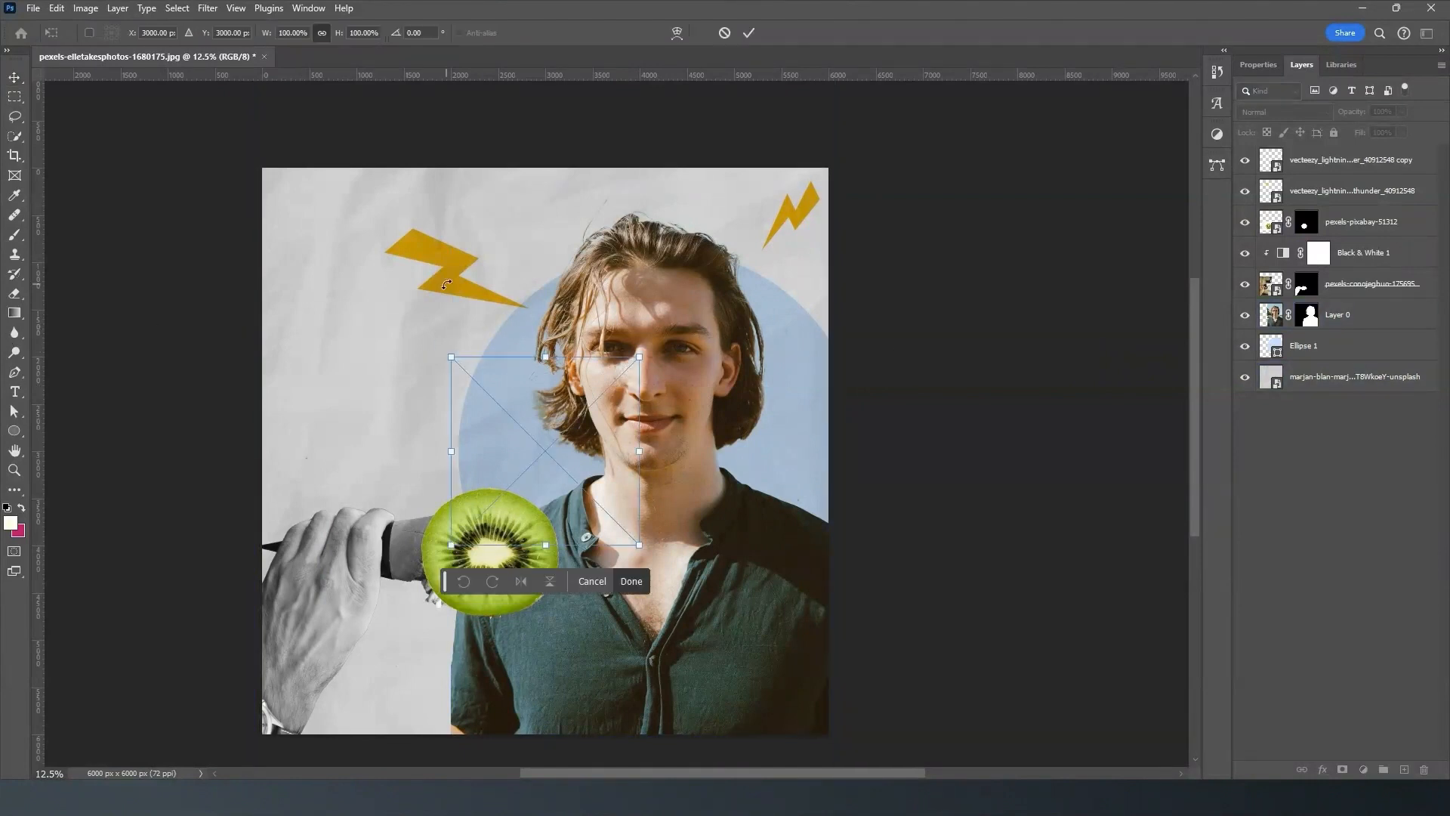
- Scale the placed white-speckled texture to about 321% so it covers the whole canvas, and commit the placement
drag(451, 356, 247, 152)
drag(638, 543, 852, 759)
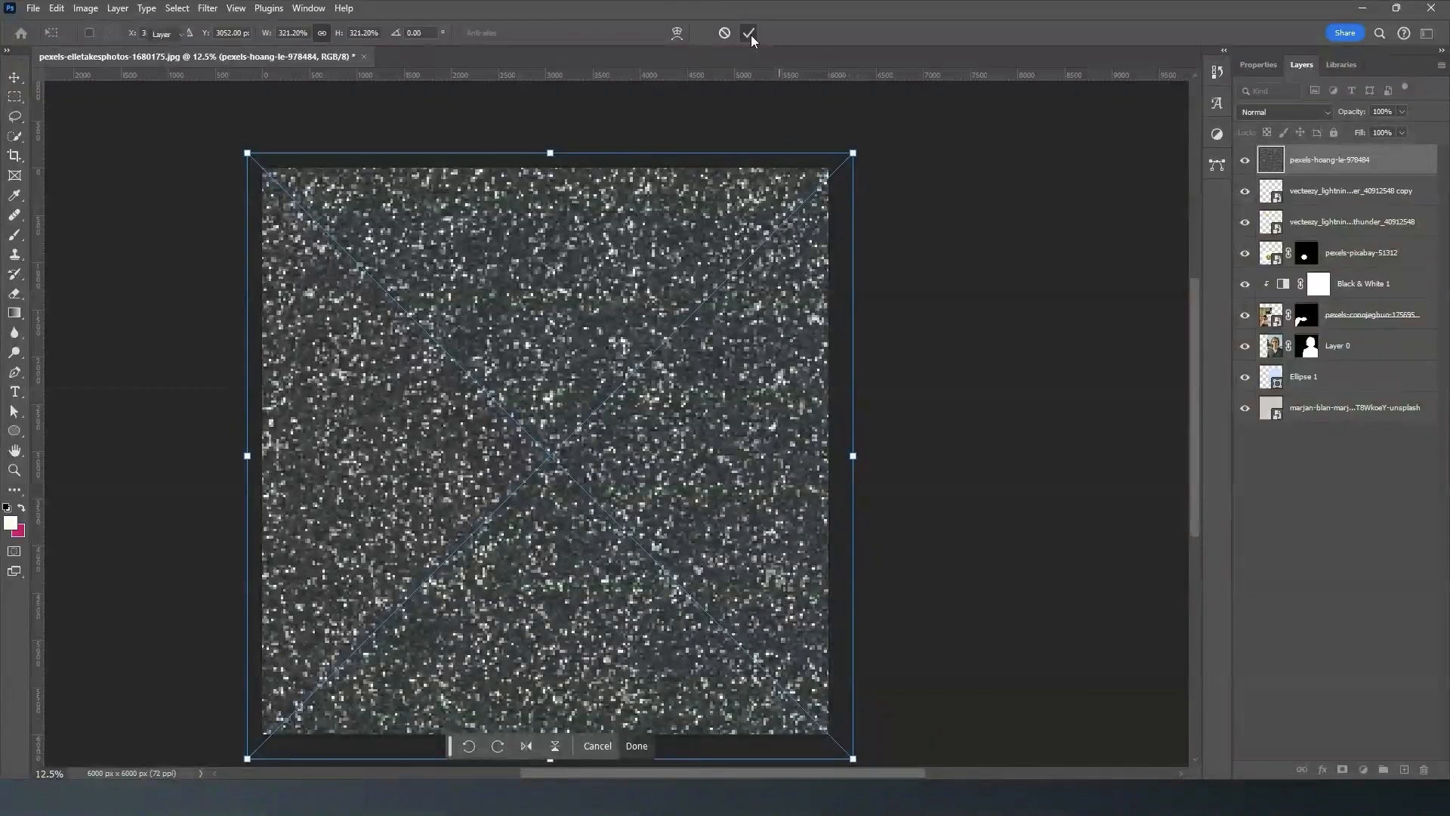
click(749, 33)
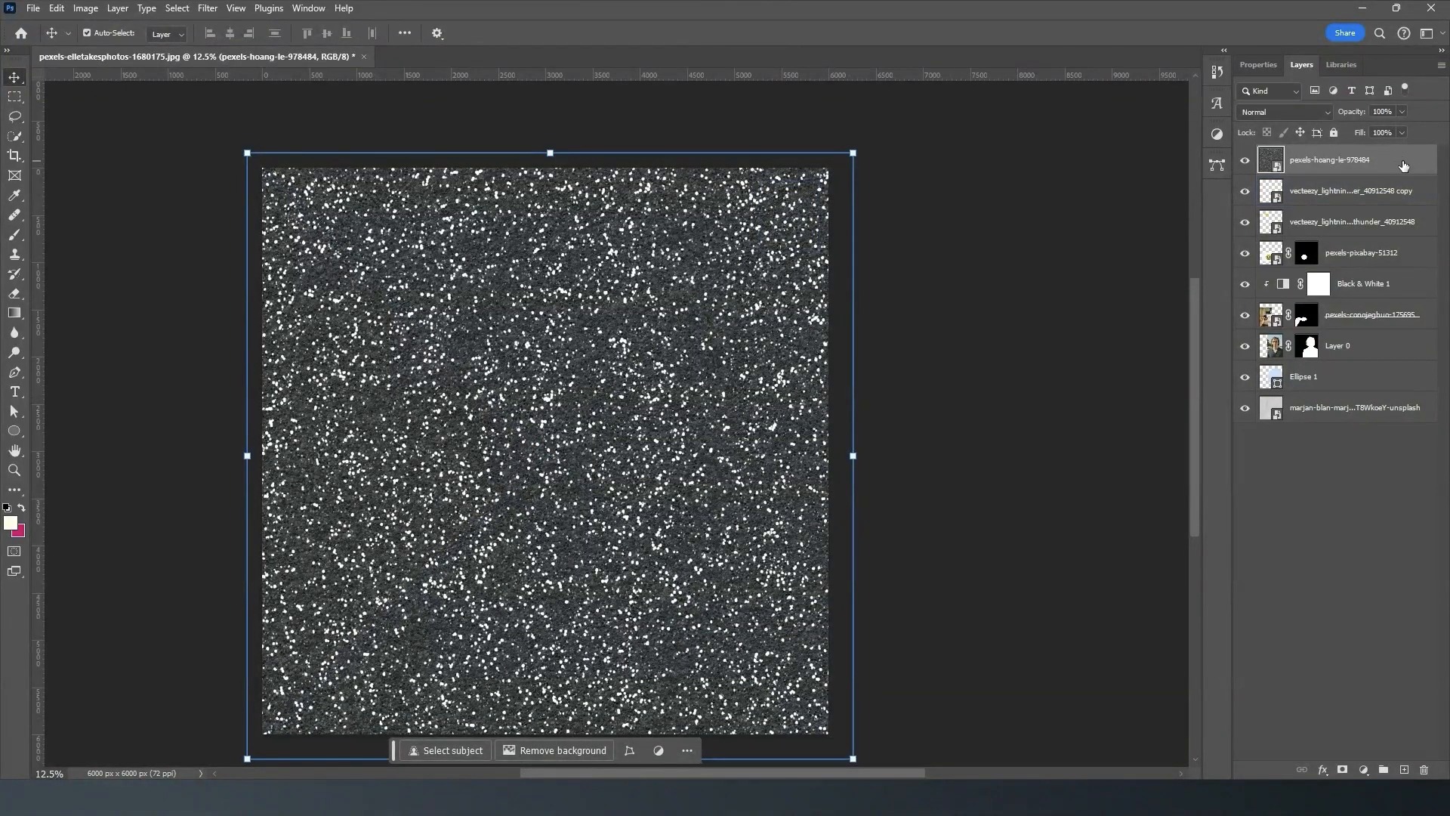
- Set the speckled texture layer's blending mode to Soft Light
click(1321, 115)
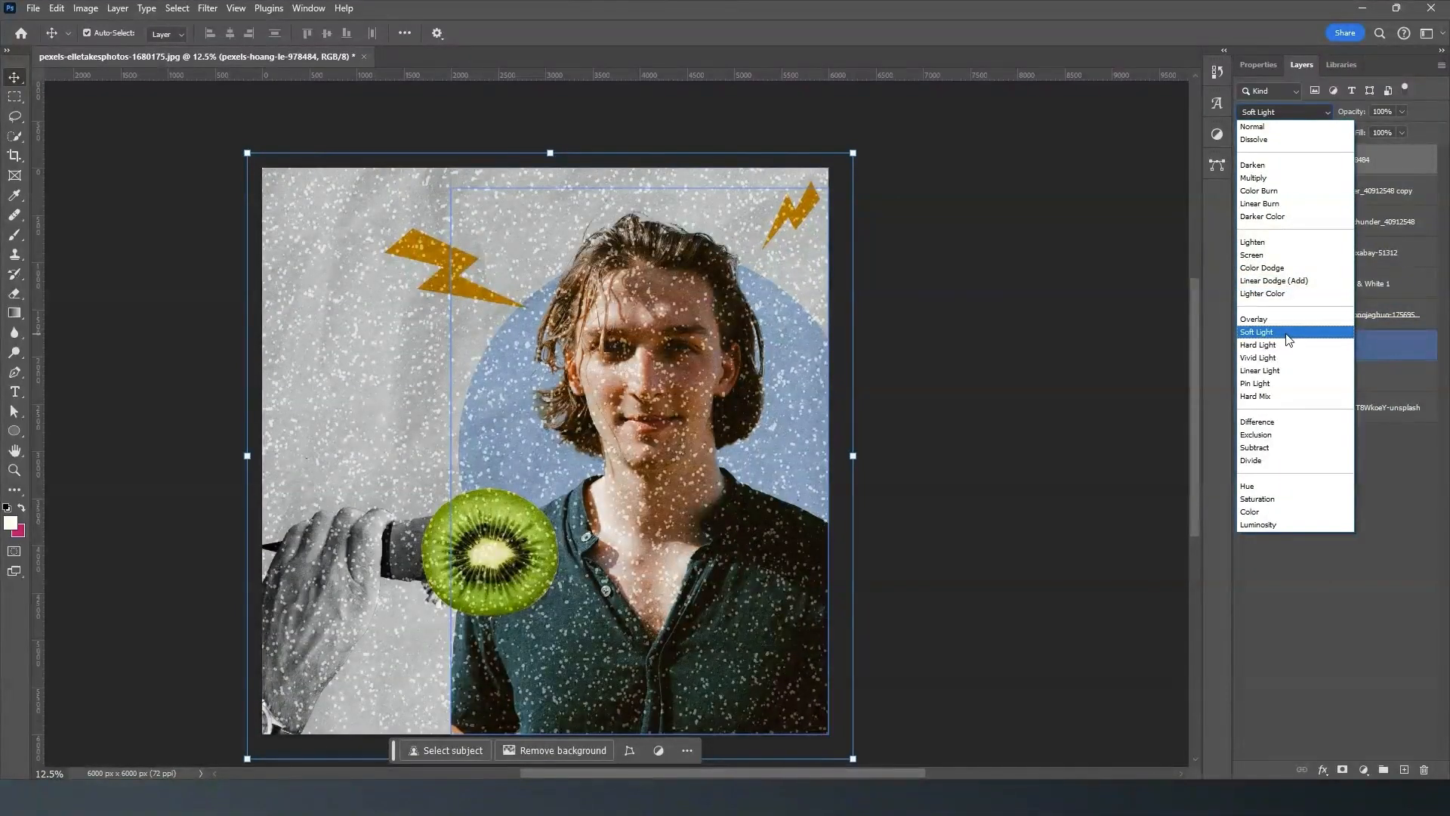
click(1289, 334)
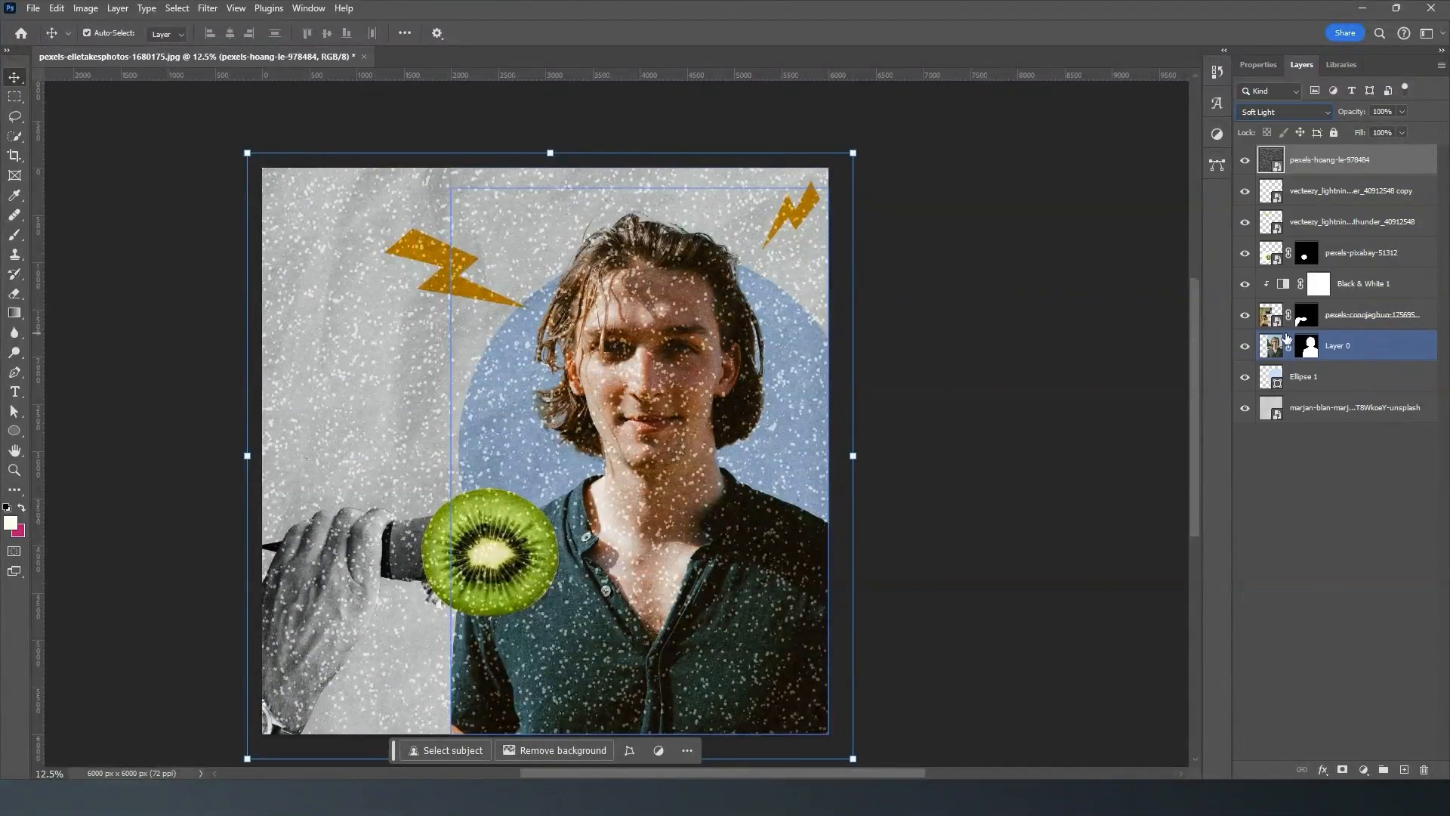
click(1293, 376)
click(1263, 408)
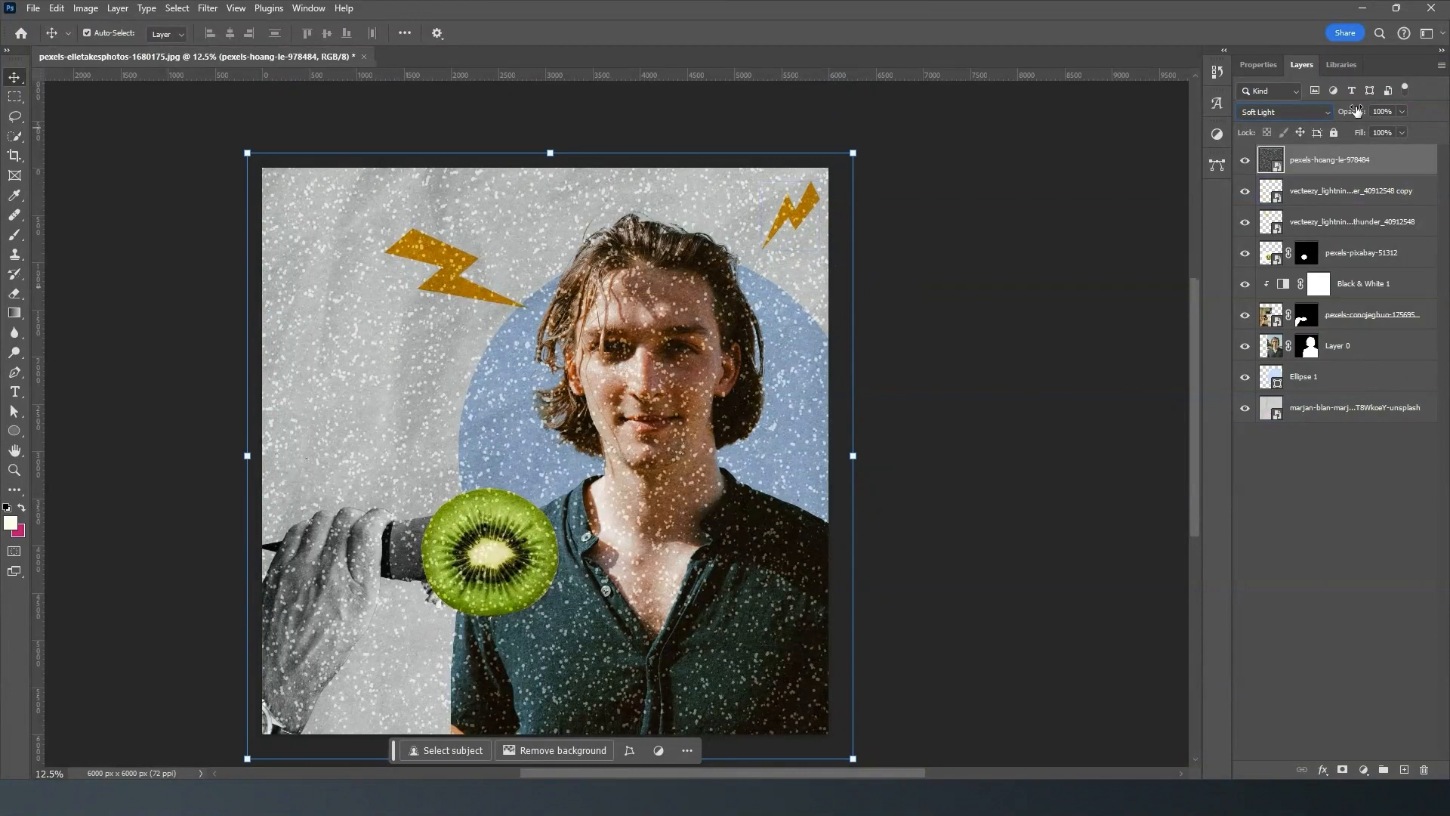
- Lower the speckled texture layer's opacity to 26%
click(1402, 112)
drag(1371, 130, 1363, 130)
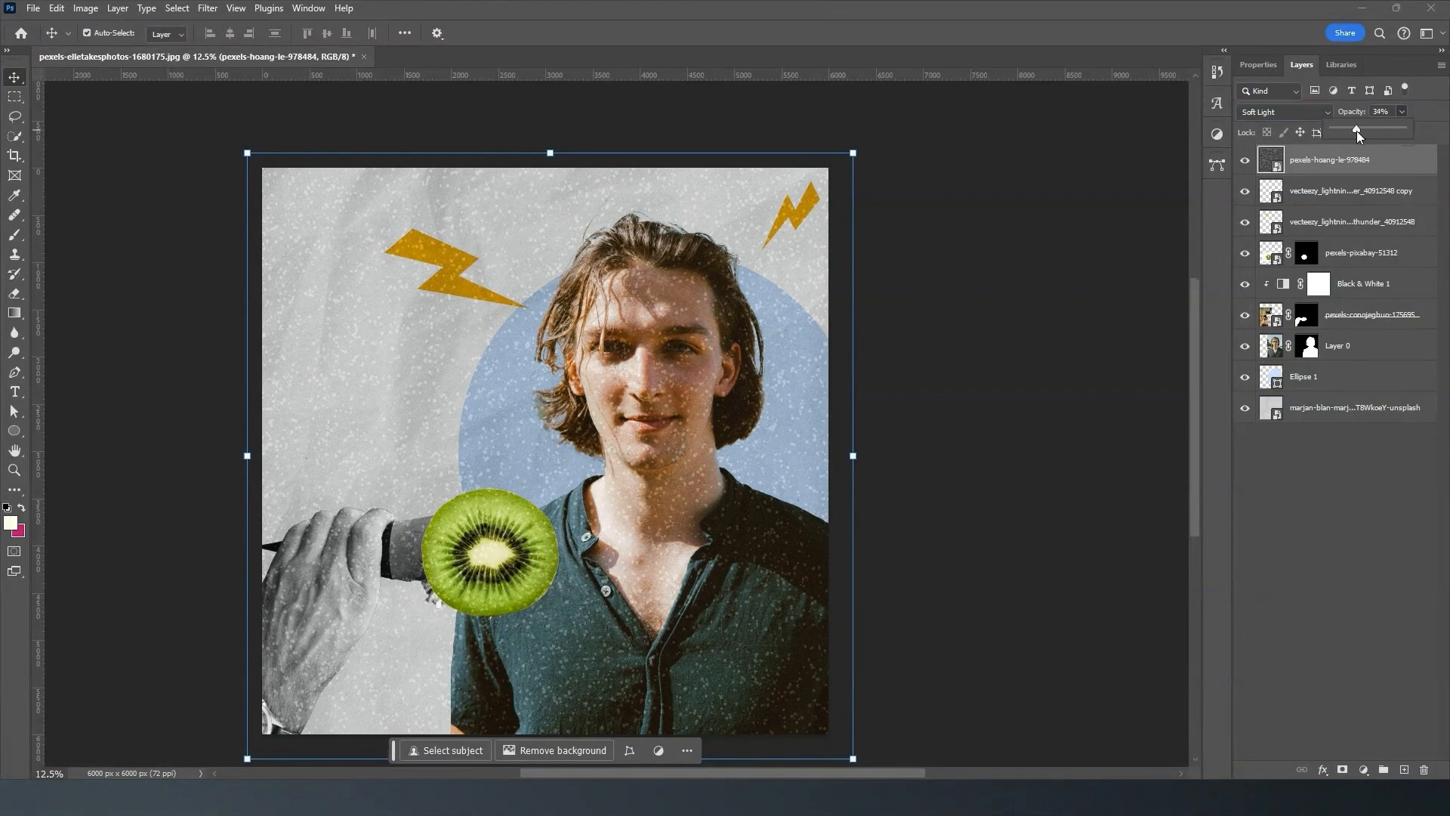
drag(1344, 133, 1348, 133)
click(1322, 170)
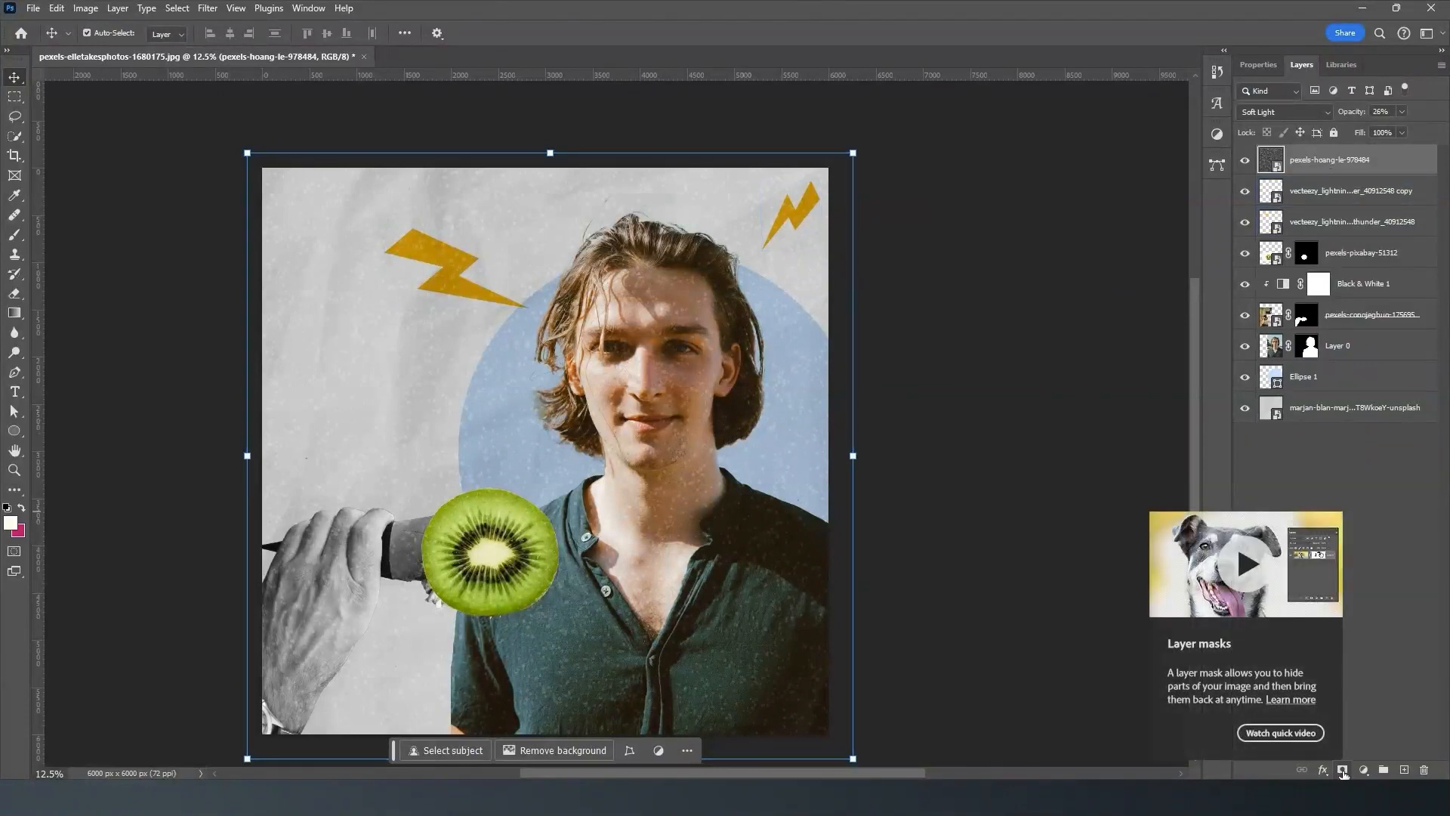
- Add a mask to the speckled texture layer and paint out the speckles over the man's face and body with an 800 px reduced-opacity black brush
click(1344, 770)
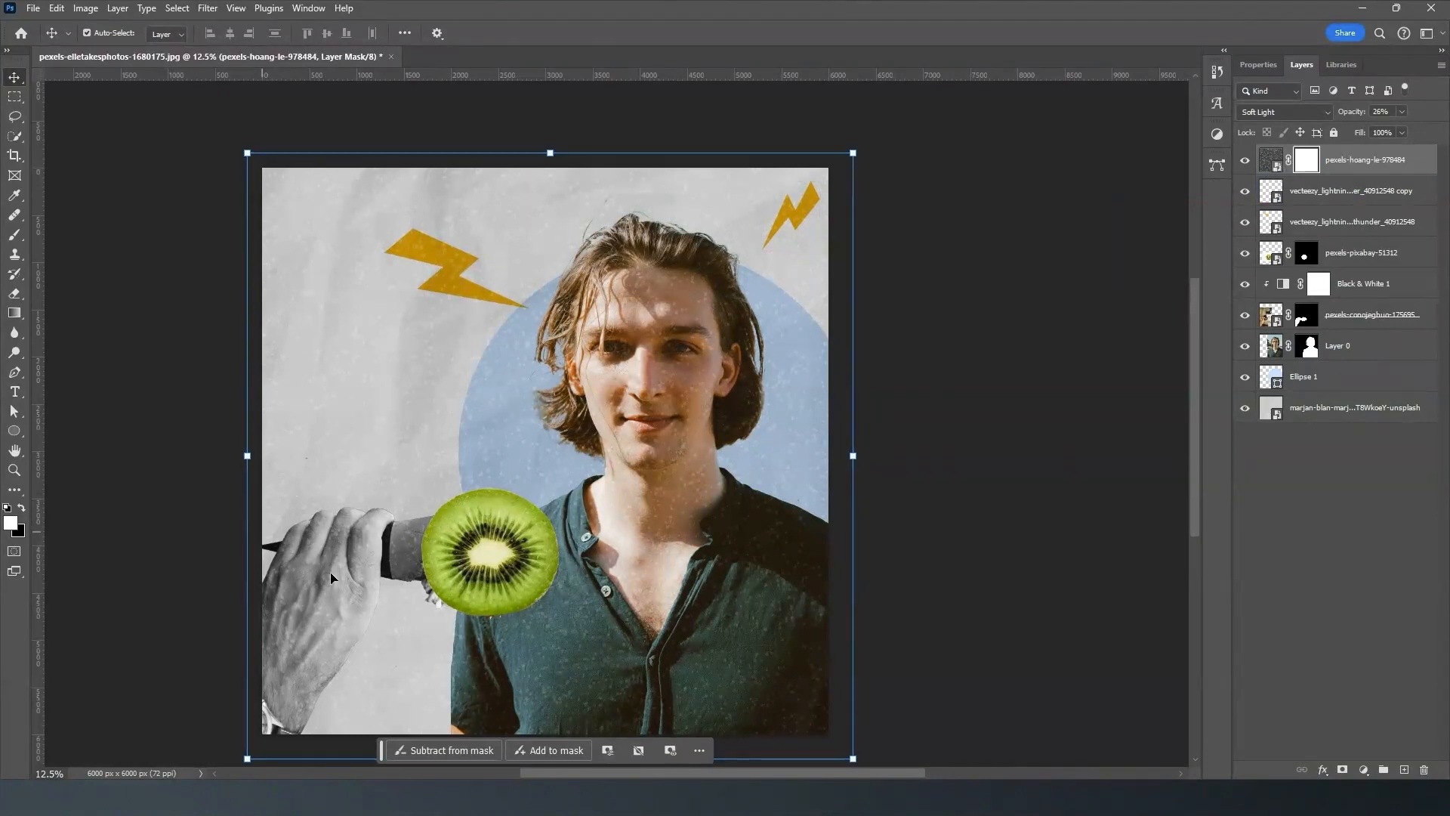
key(b)
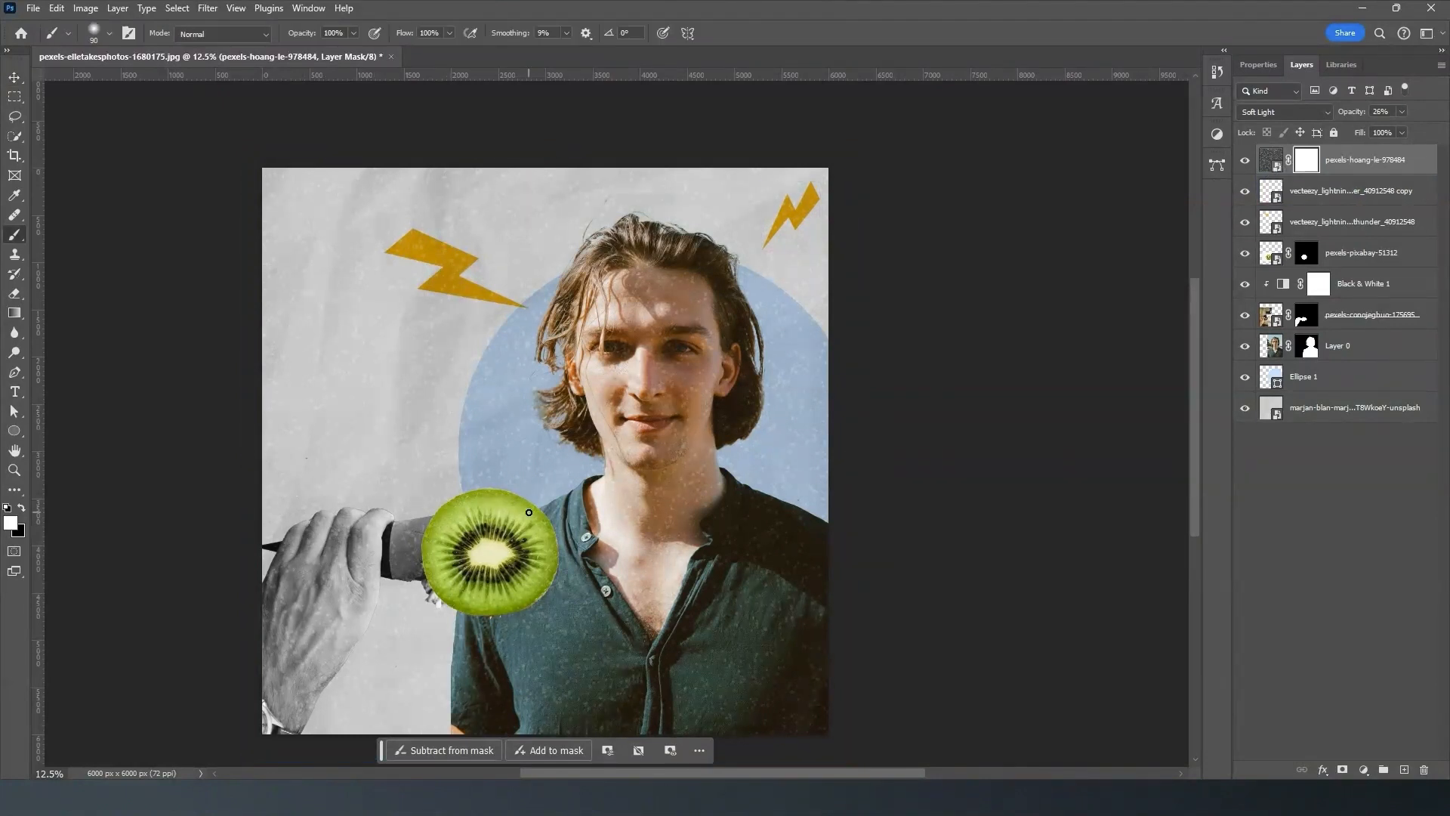
key(bracketright)
key(bracketright)
key(bracketright)
key(bracketright)
key(bracketright)
click(353, 33)
drag(346, 50, 339, 52)
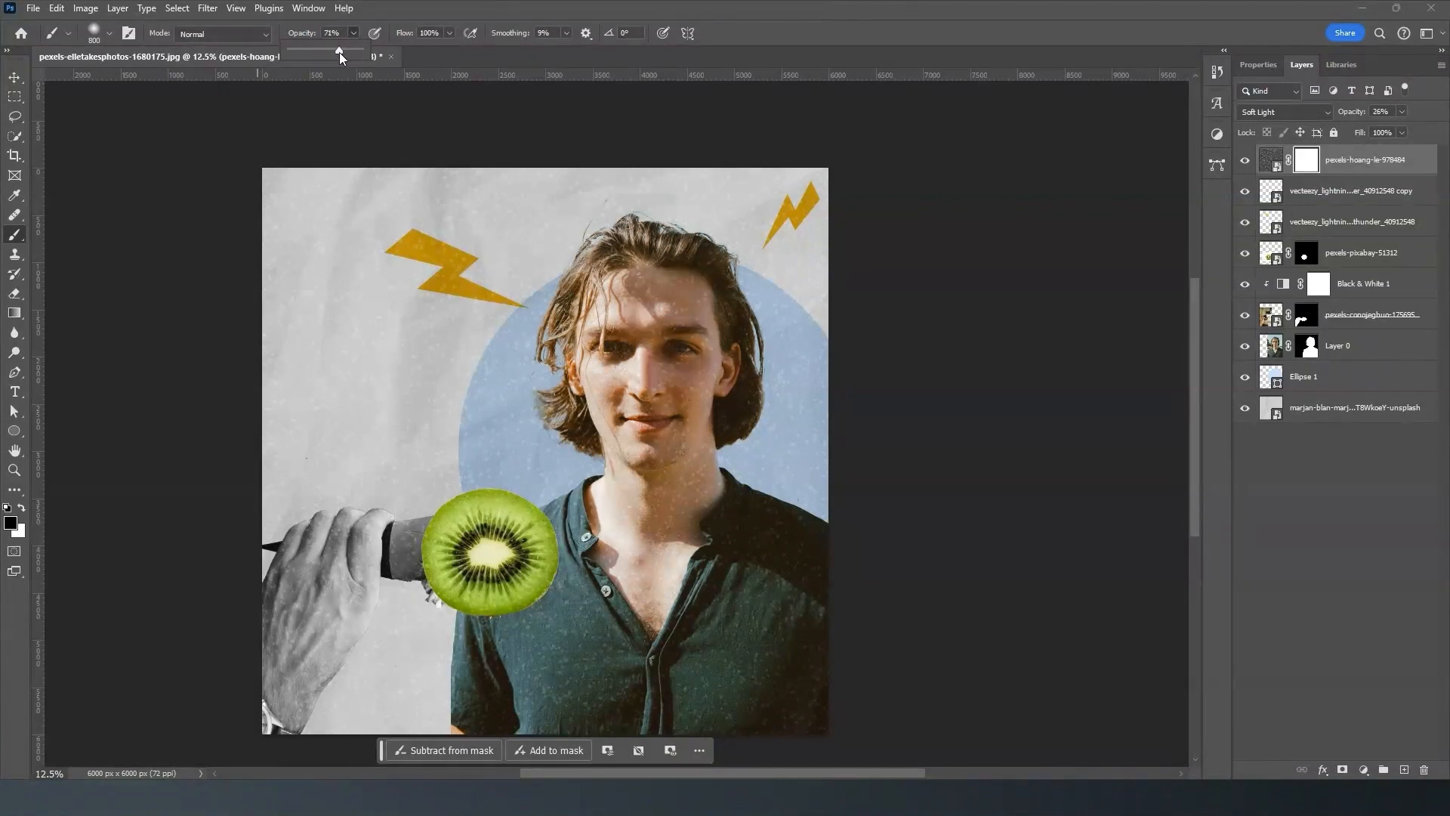
click(631, 324)
drag(342, 51, 334, 52)
mouse_move(659, 372)
mouse_down()
mouse_move(632, 298)
mouse_move(659, 441)
mouse_move(672, 442)
mouse_move(666, 274)
mouse_move(698, 304)
mouse_move(701, 361)
mouse_move(698, 312)
mouse_move(609, 271)
mouse_move(610, 462)
mouse_move(661, 490)
mouse_move(672, 339)
mouse_move(676, 469)
mouse_move(643, 526)
mouse_move(730, 259)
mouse_move(681, 196)
mouse_move(696, 324)
mouse_move(620, 299)
mouse_move(611, 442)
mouse_move(670, 518)
mouse_move(650, 568)
mouse_move(672, 339)
mouse_move(634, 275)
mouse_move(683, 280)
mouse_move(712, 345)
mouse_move(680, 440)
mouse_move(694, 255)
mouse_move(687, 503)
mouse_move(661, 534)
mouse_move(626, 490)
mouse_move(664, 527)
mouse_move(705, 507)
mouse_move(639, 677)
mouse_move(598, 699)
mouse_move(557, 638)
mouse_move(597, 592)
mouse_move(578, 551)
mouse_move(598, 474)
mouse_move(556, 434)
mouse_move(591, 524)
mouse_move(590, 501)
mouse_move(754, 701)
mouse_up()
click(14, 77)
click(975, 251)
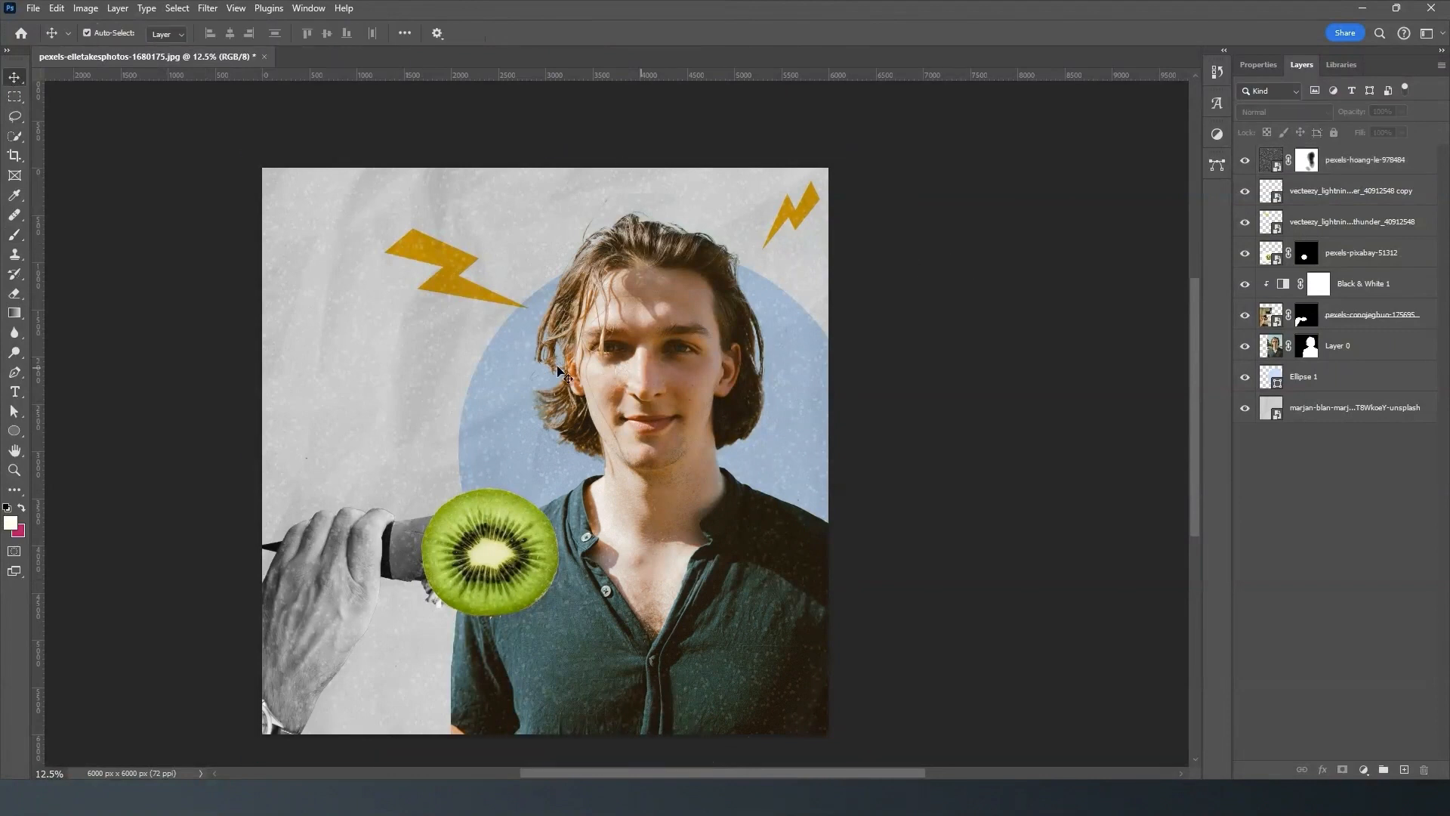
click(324, 299)
click(1023, 608)
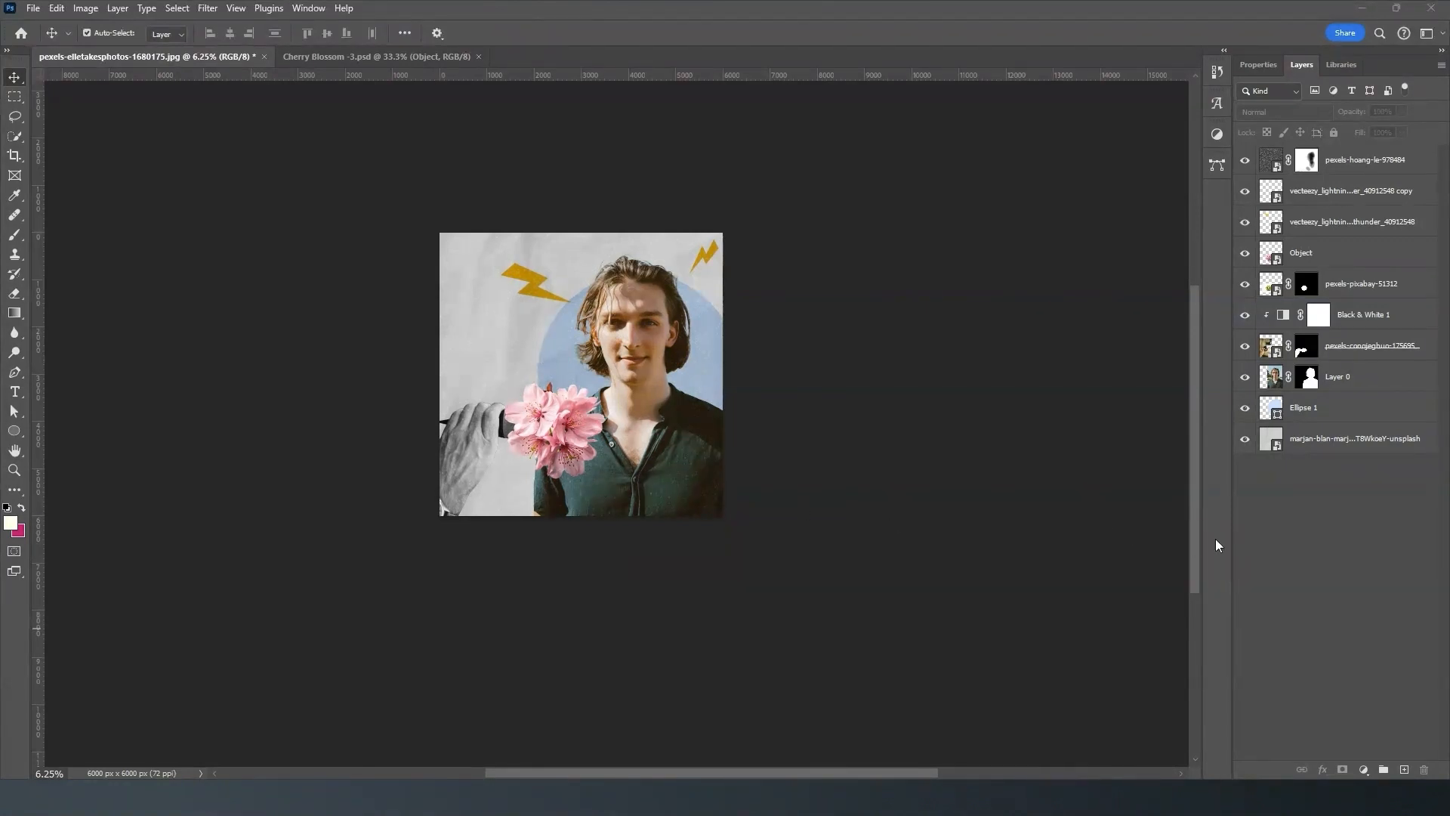
click(1327, 254)
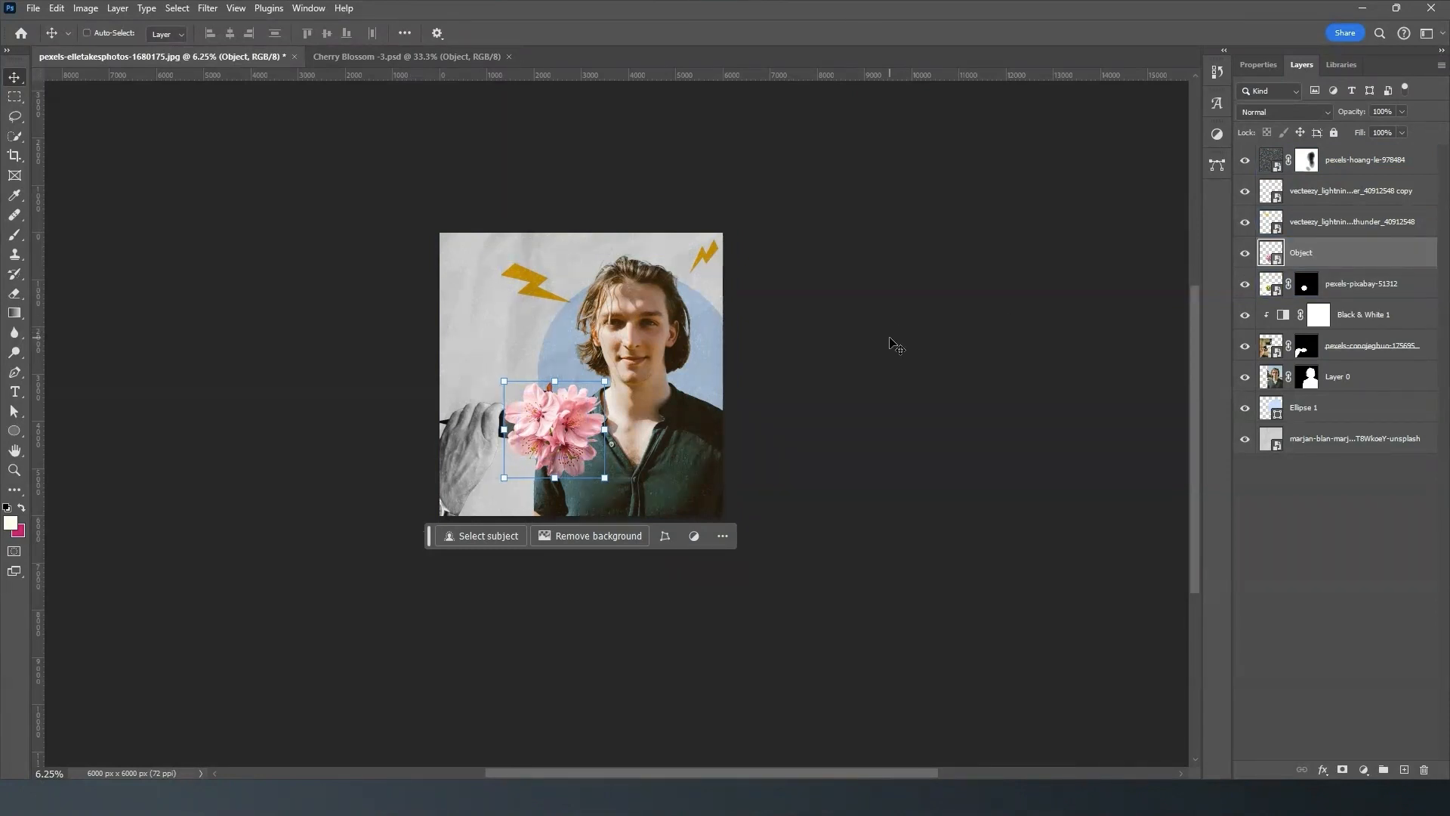
key(ctrl+plus)
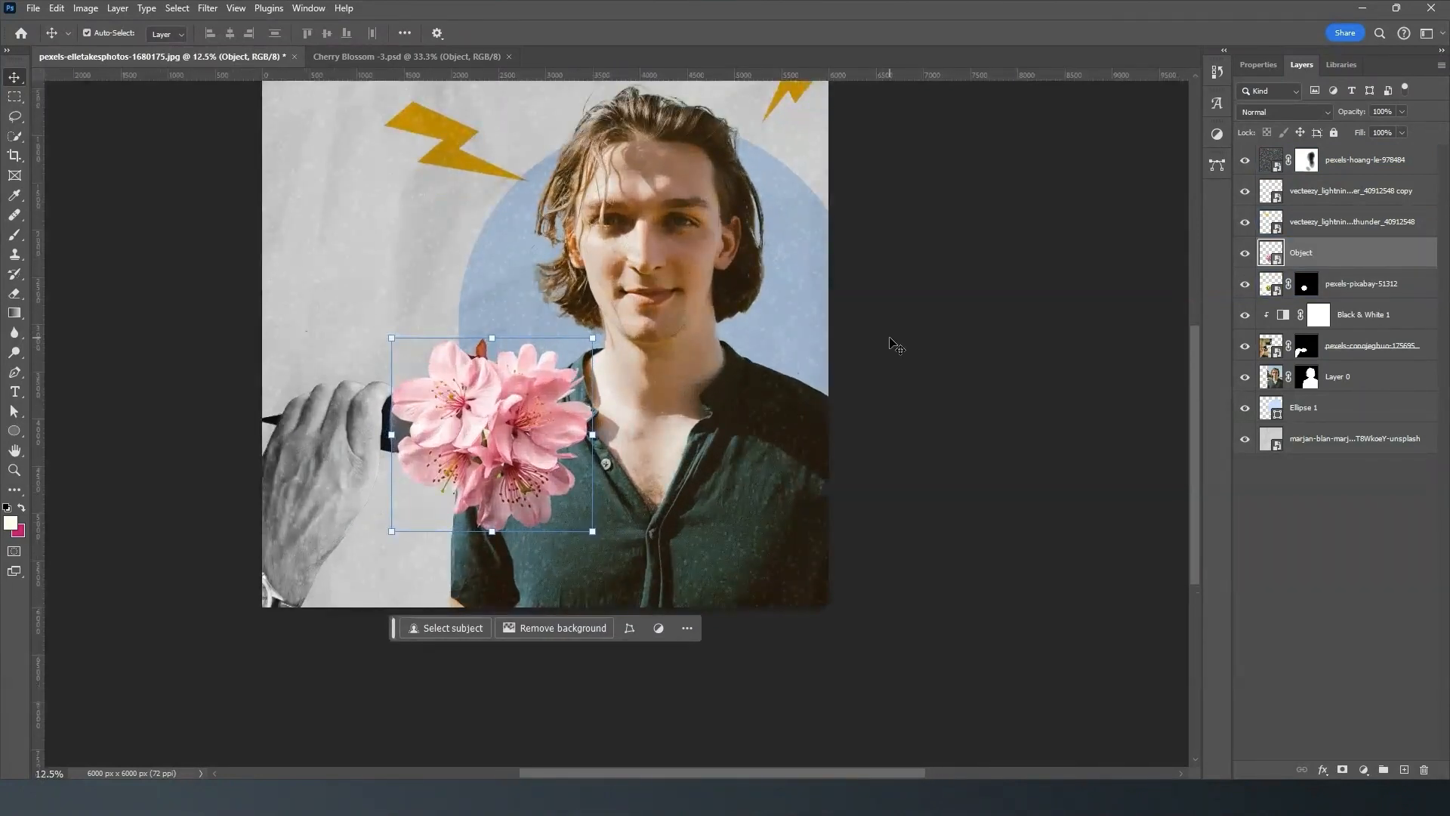
scroll(891, 370, up, 2)
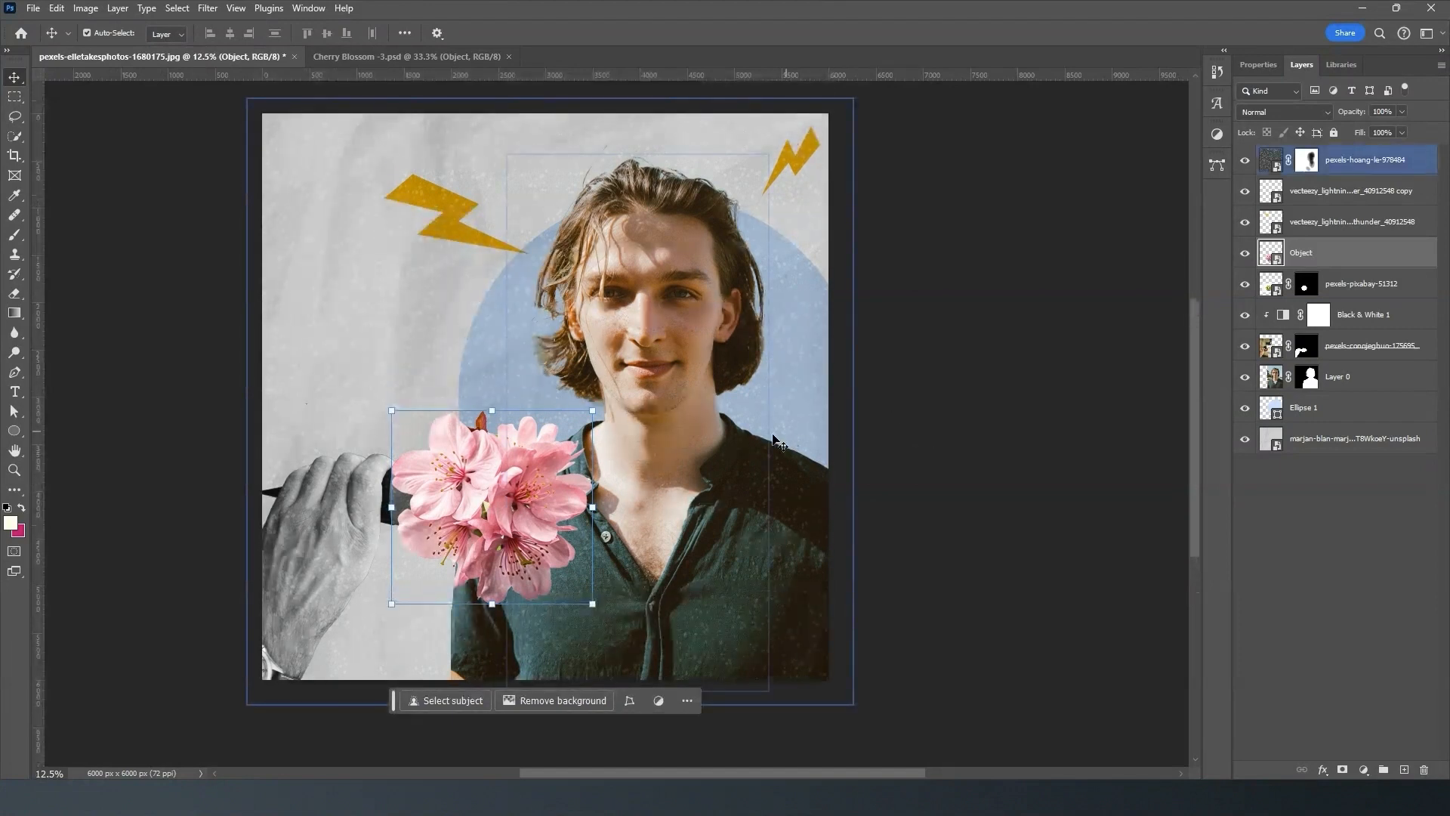
click(925, 508)
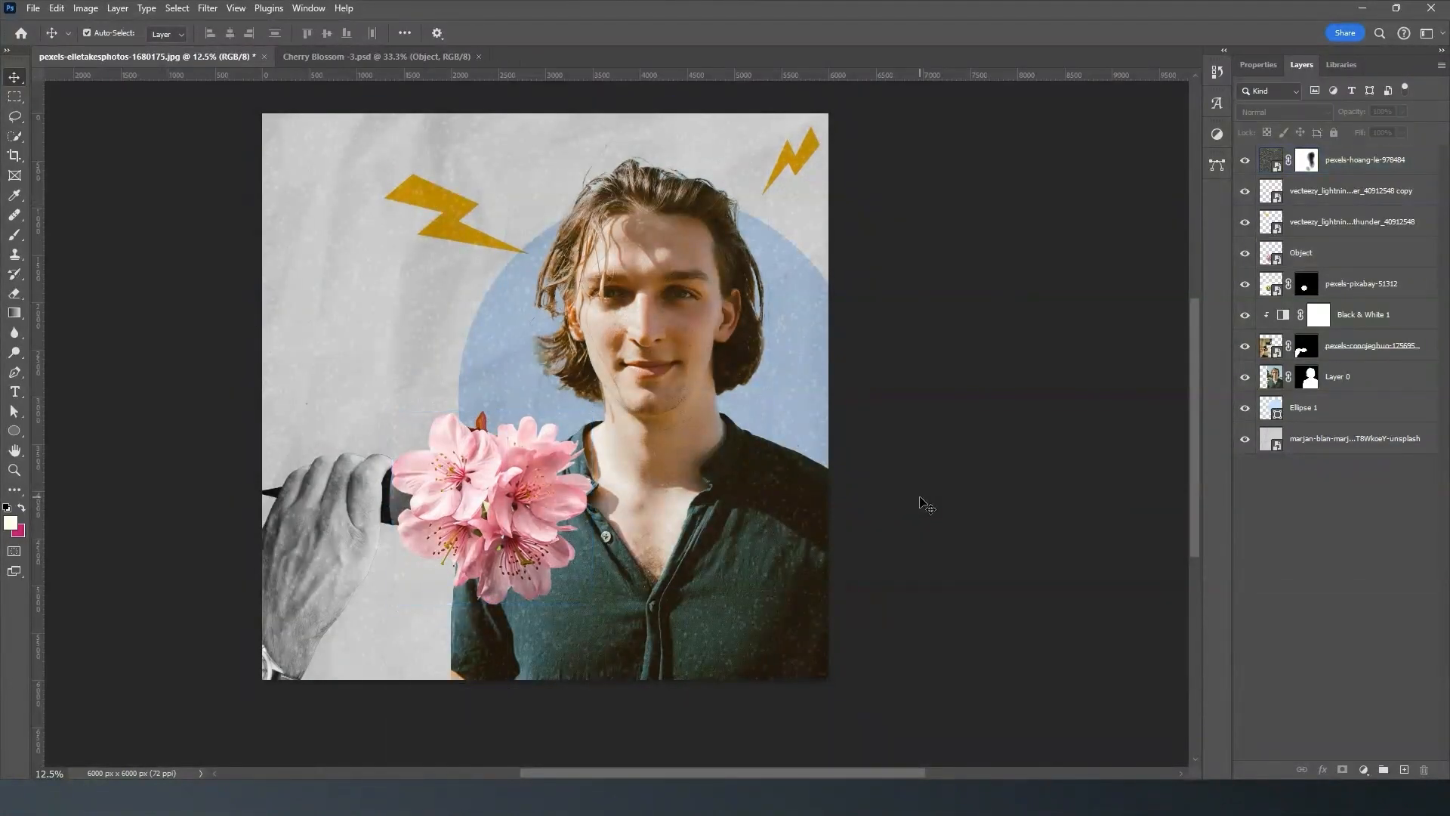
- Create a text box across the upper canvas reading "Summer Sale" and shorten its height to about one line
click(15, 393)
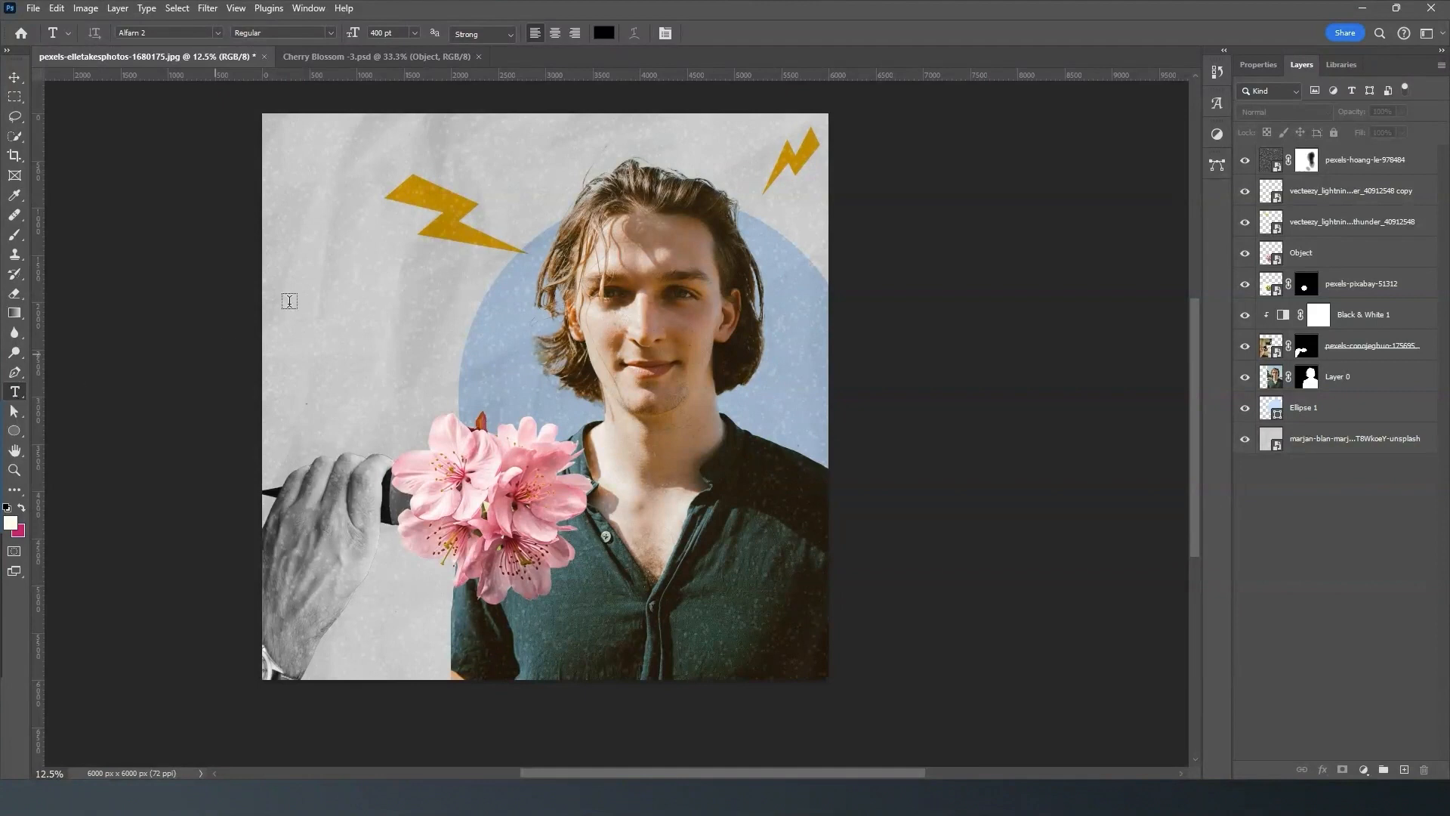
drag(295, 194, 647, 394)
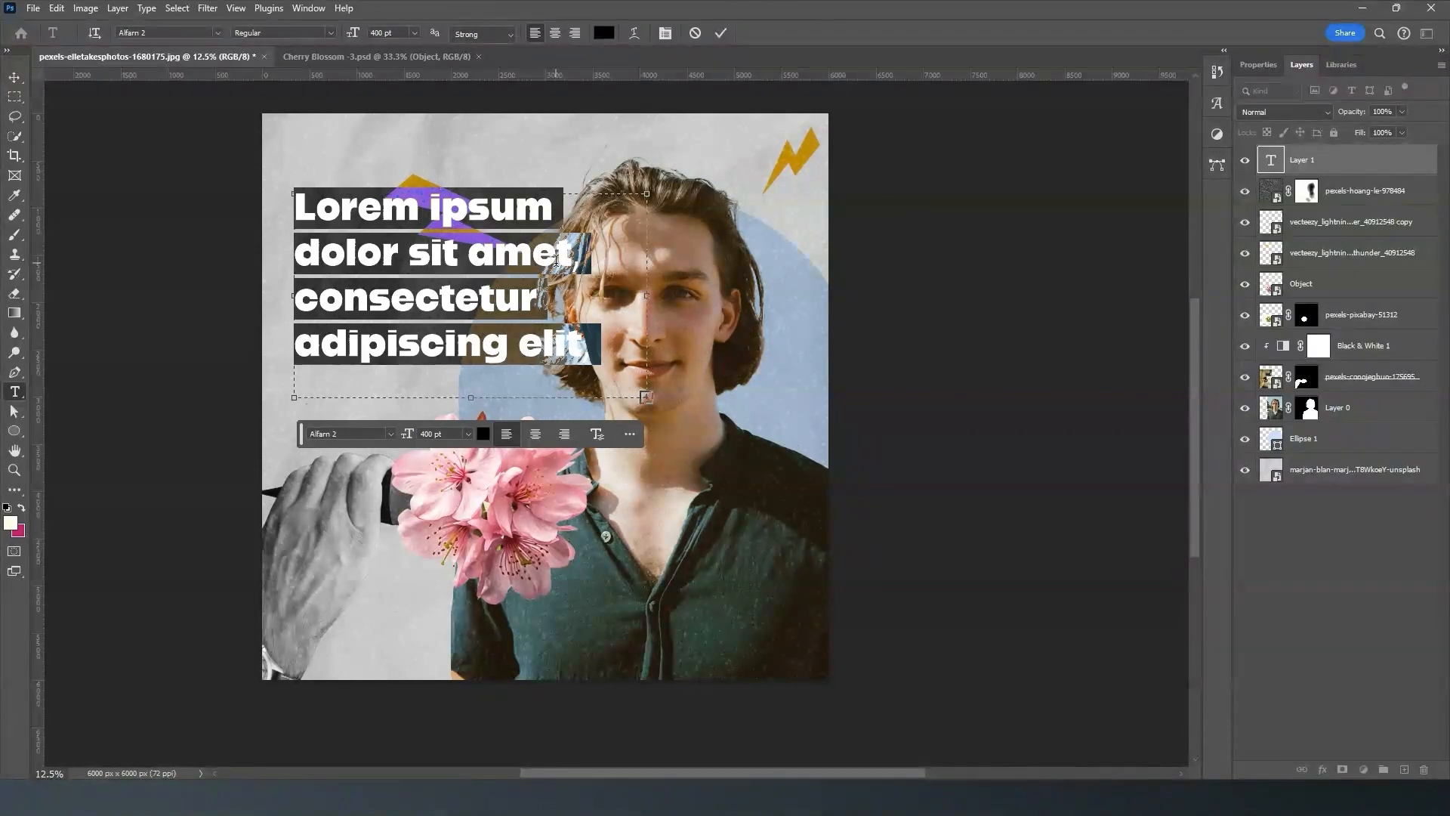
text(Summer)
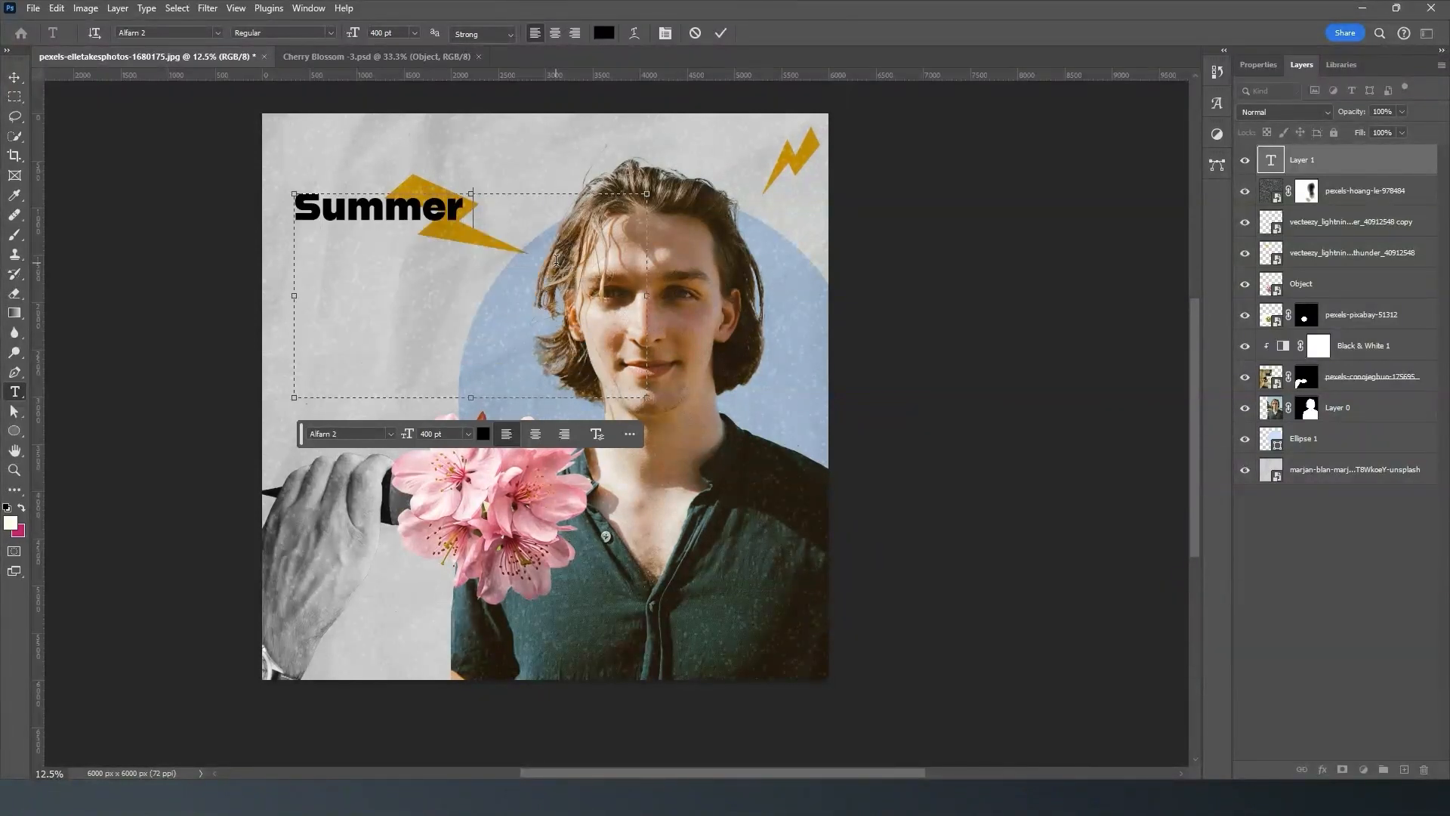
text( Sale)
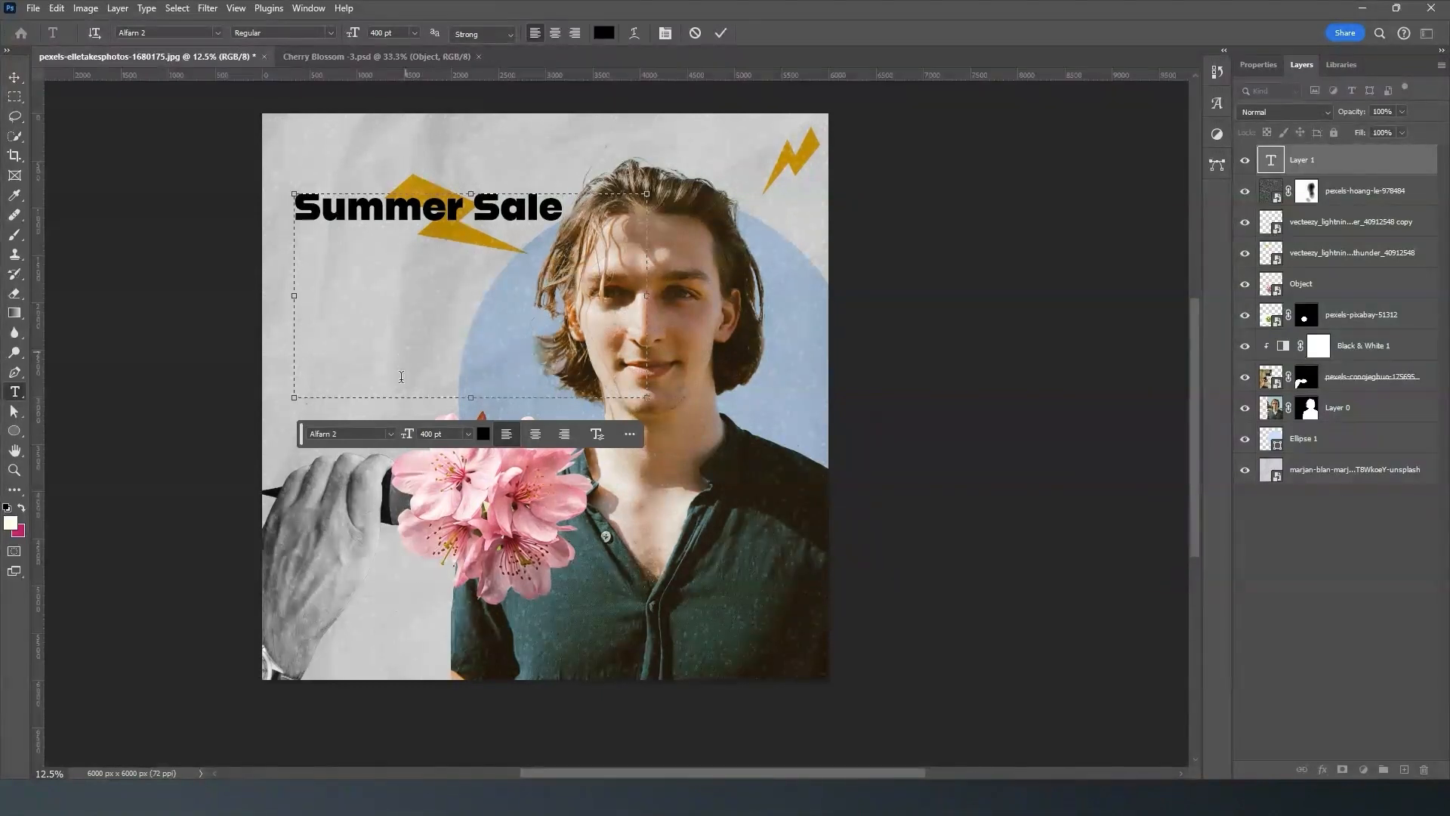
drag(471, 396, 488, 242)
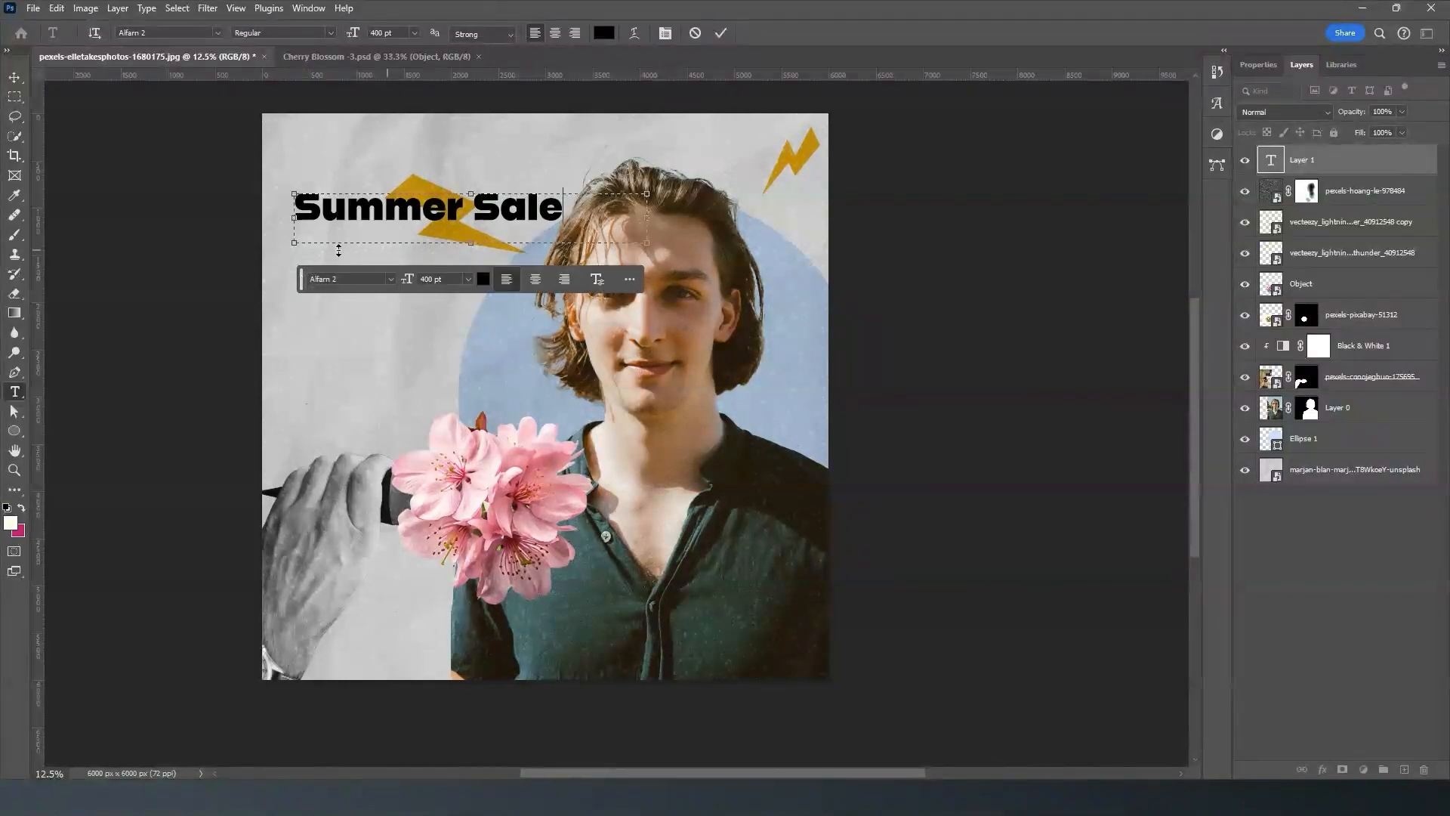
- Try to recolour the Summer Sale text with dark green 394a43 sampled from the man's shirt
click(1259, 64)
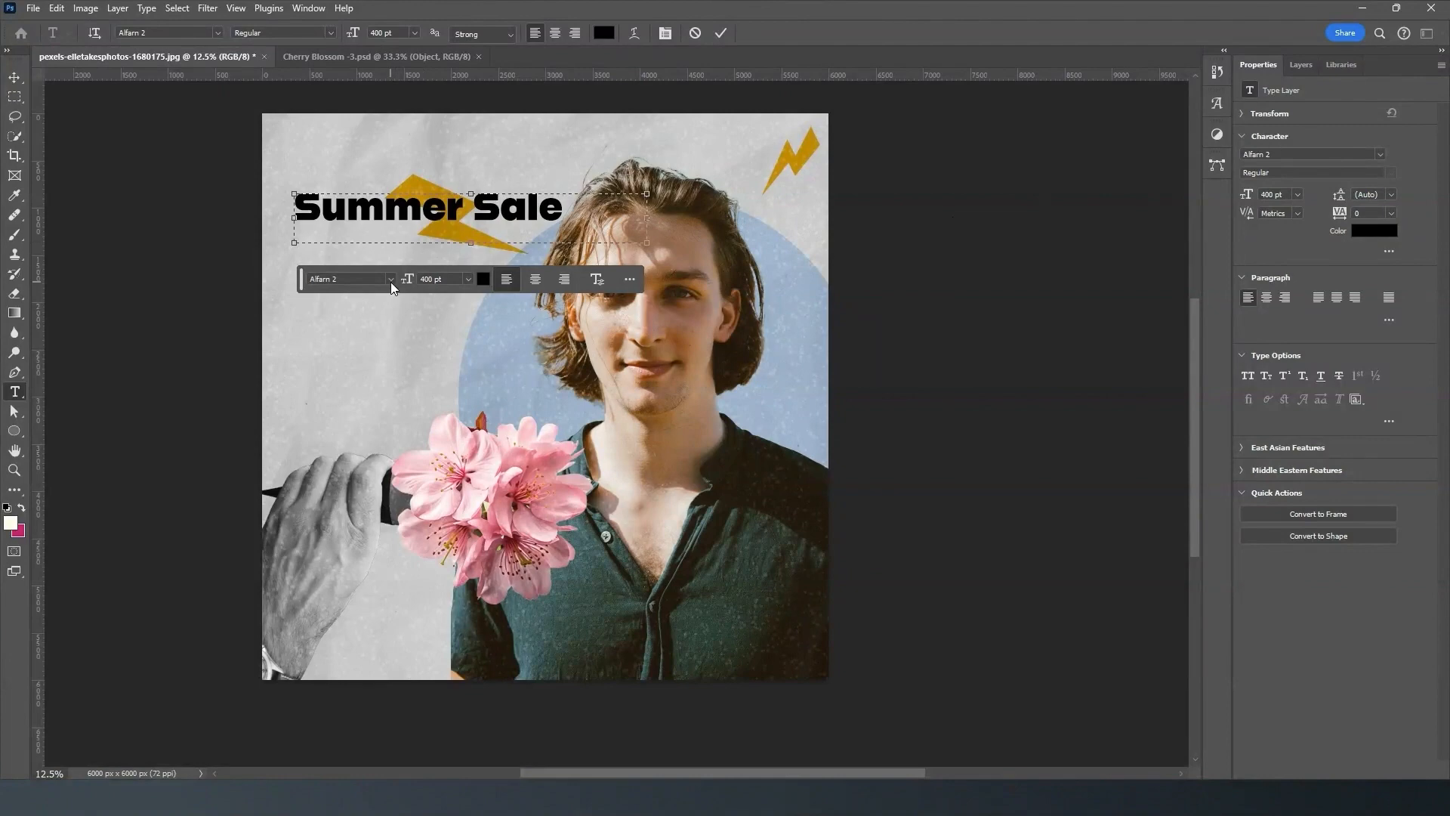
click(1379, 156)
click(1335, 216)
click(1363, 231)
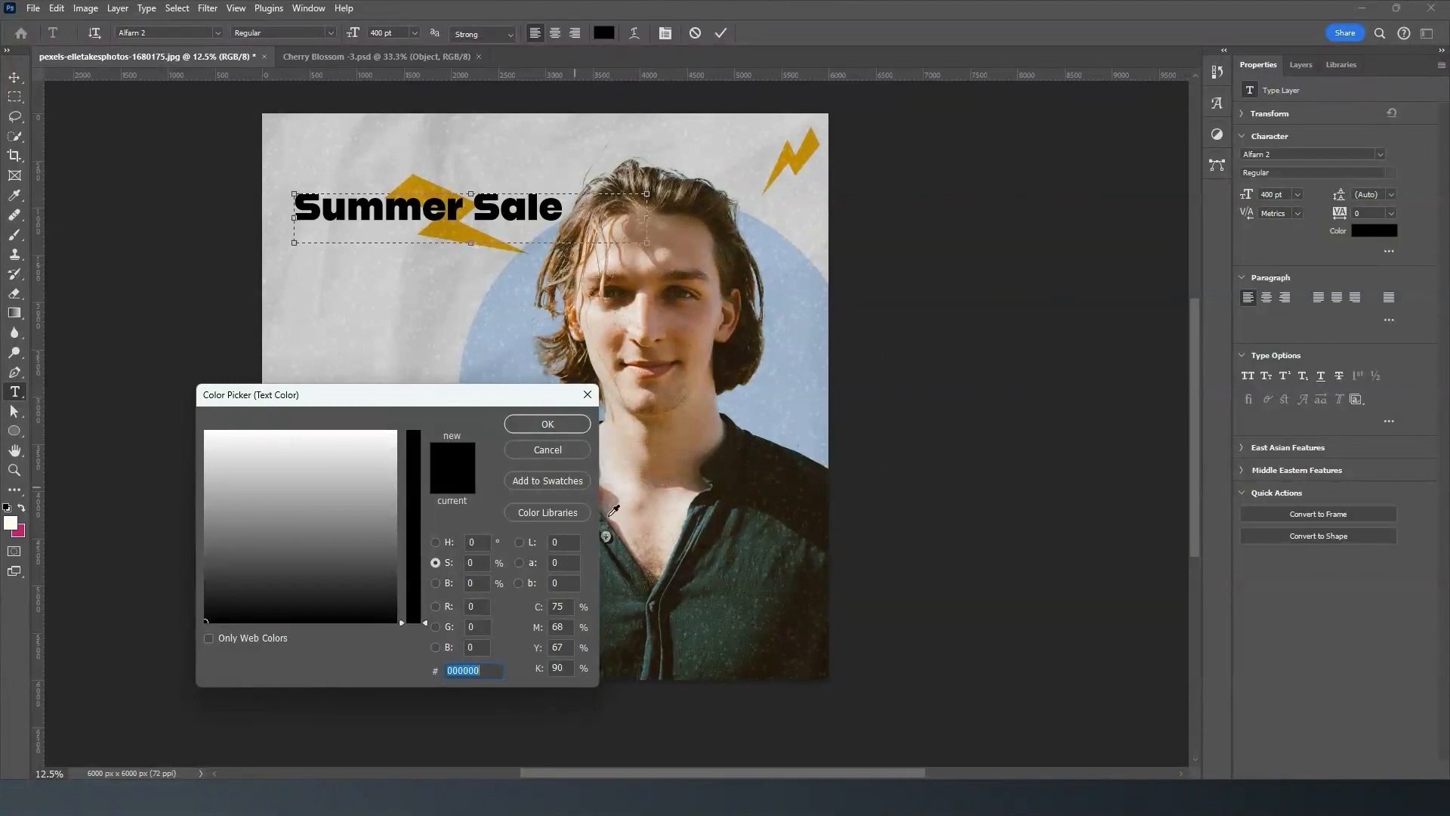
click(705, 576)
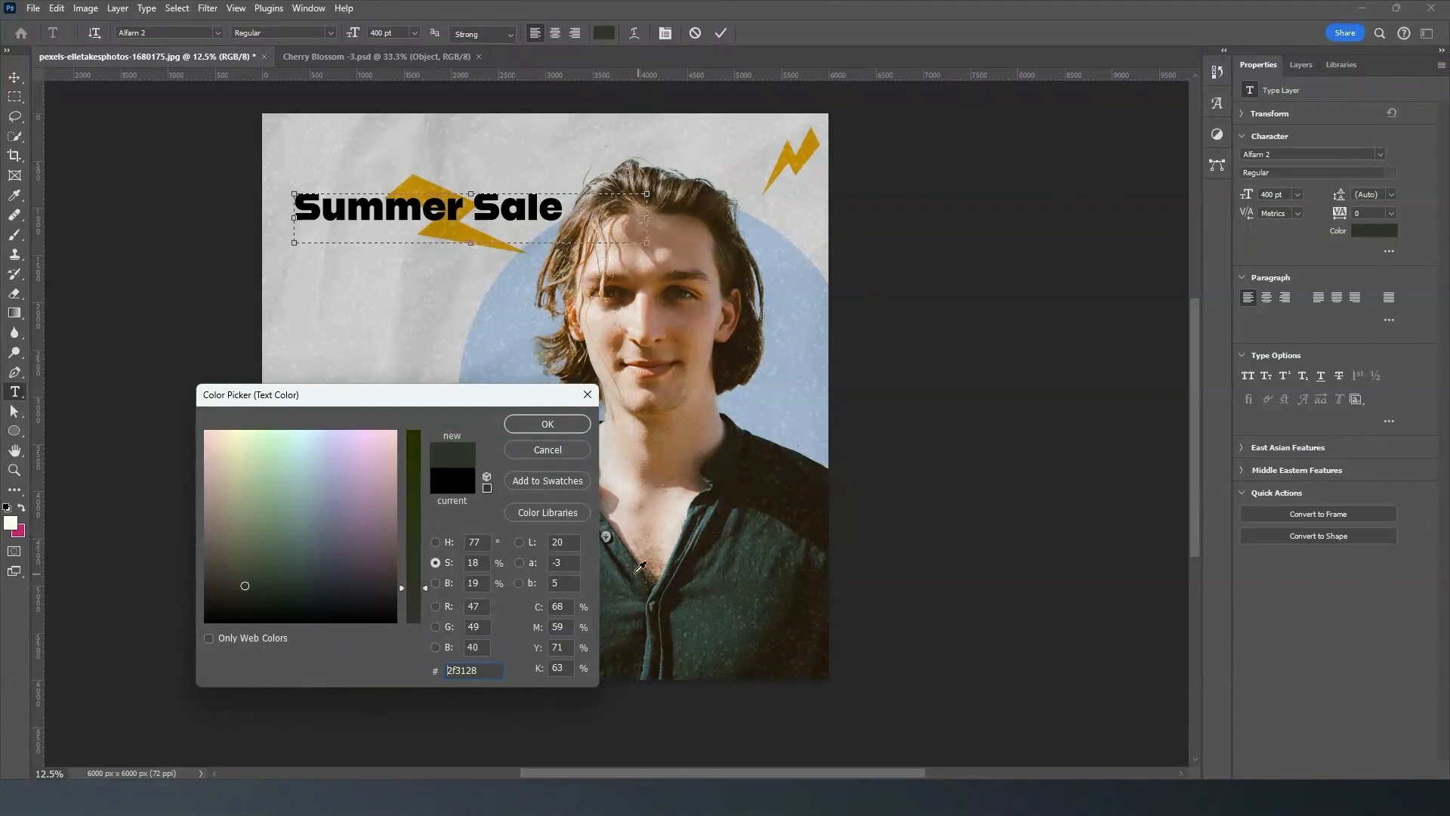
click(635, 572)
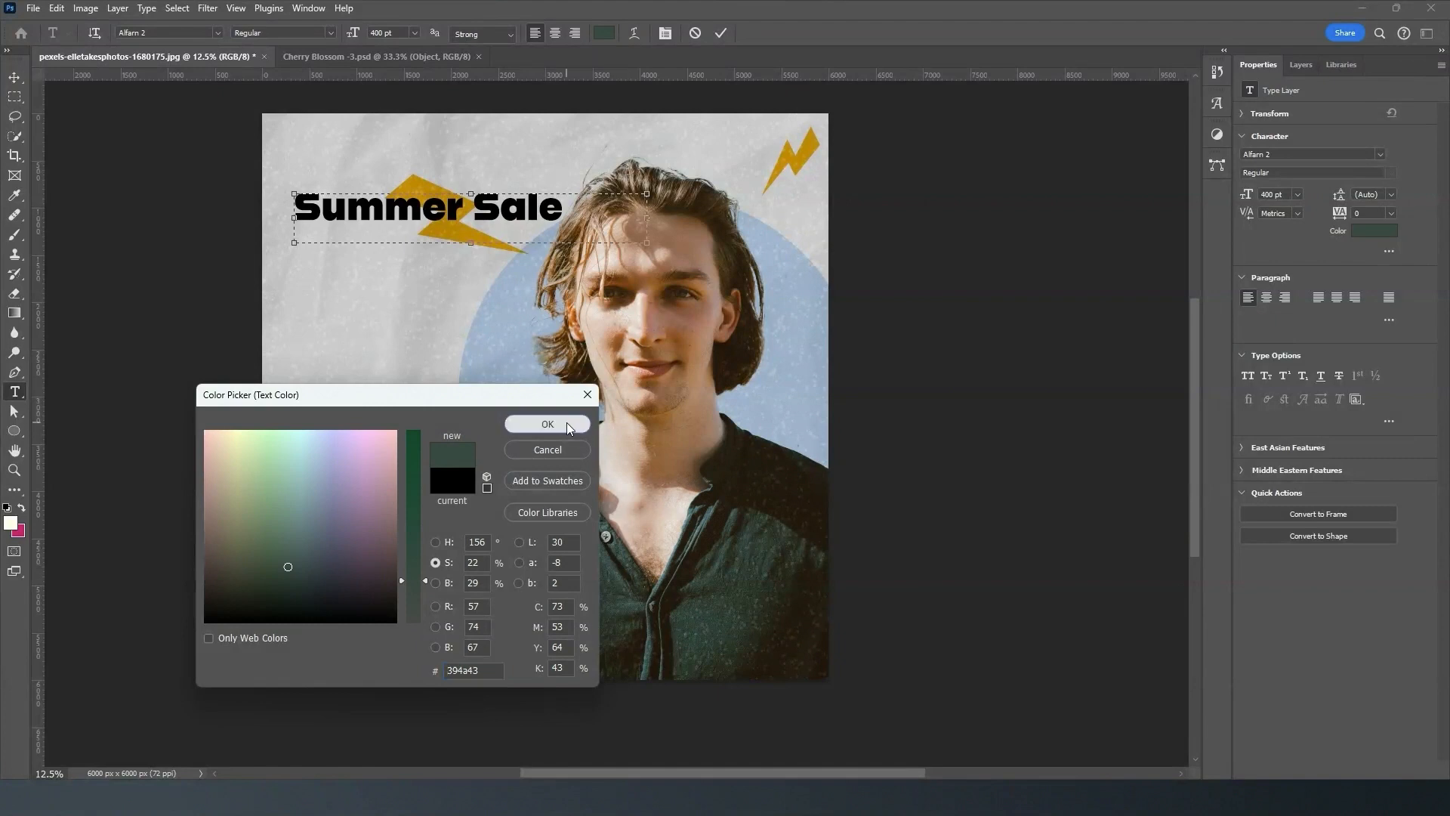
click(547, 424)
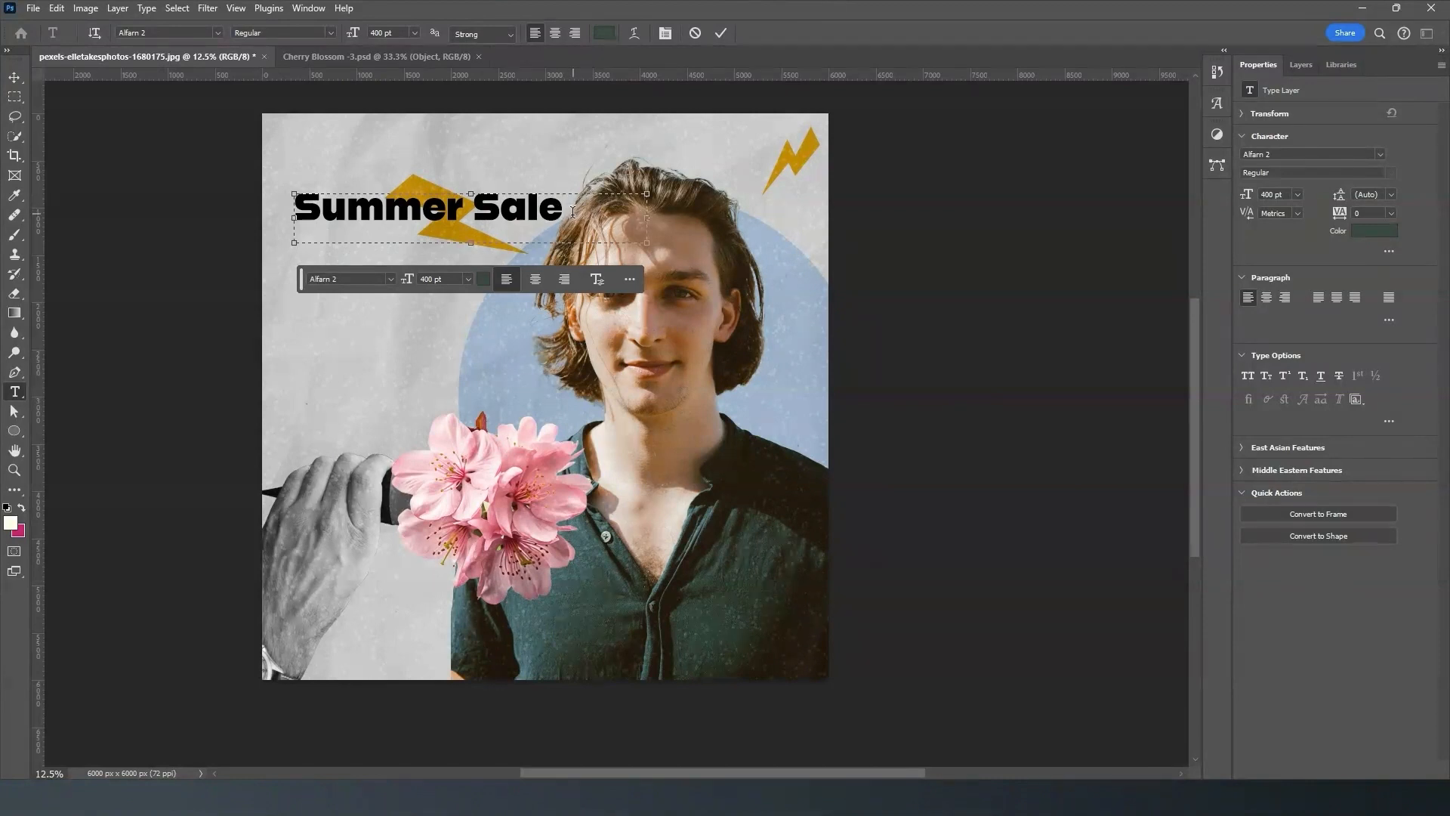
- Select all of the Summer Sale text and recolour it with the dark green sampled from the man's shirt
drag(561, 208, 293, 210)
click(485, 278)
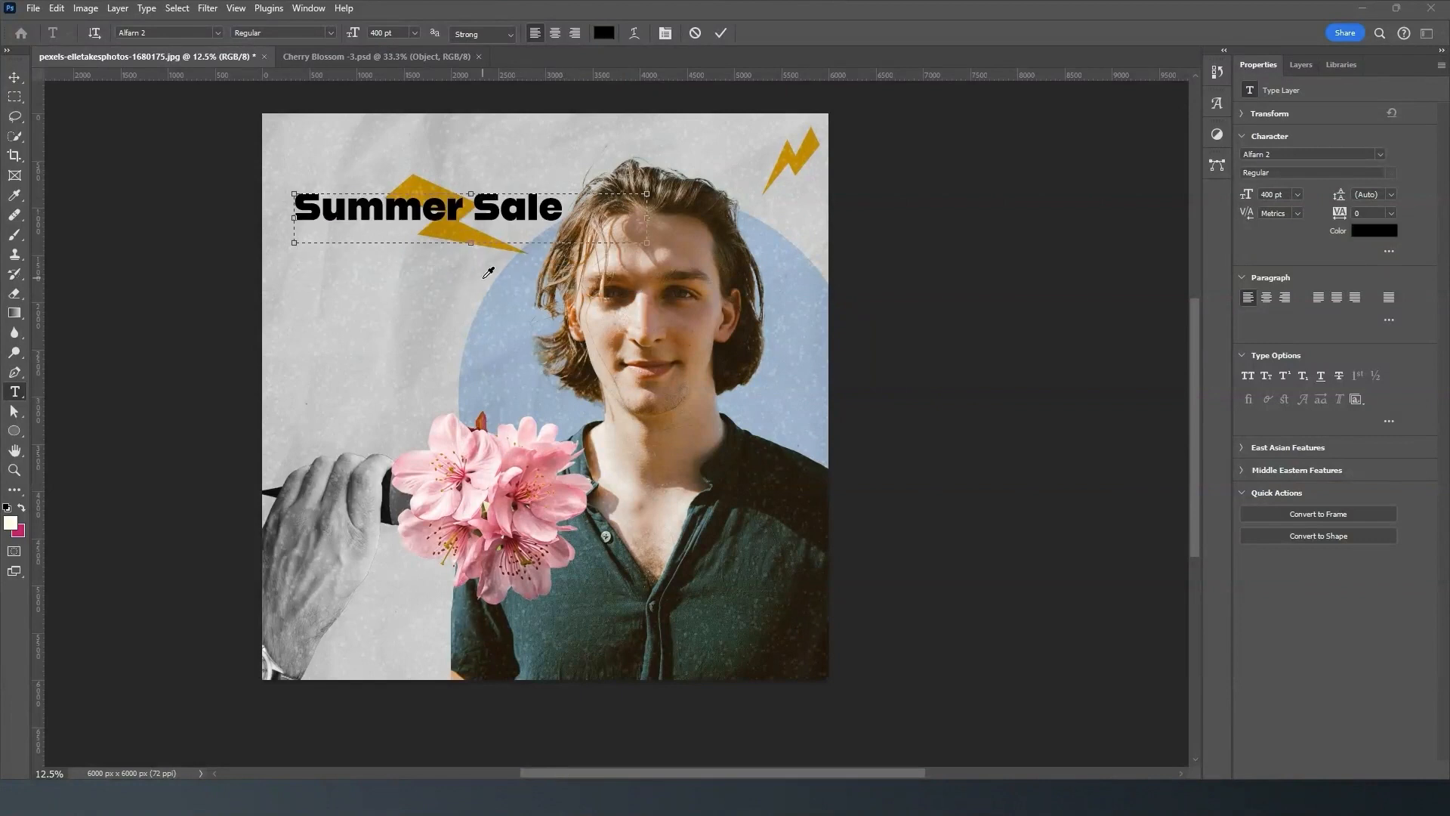
click(635, 572)
click(549, 425)
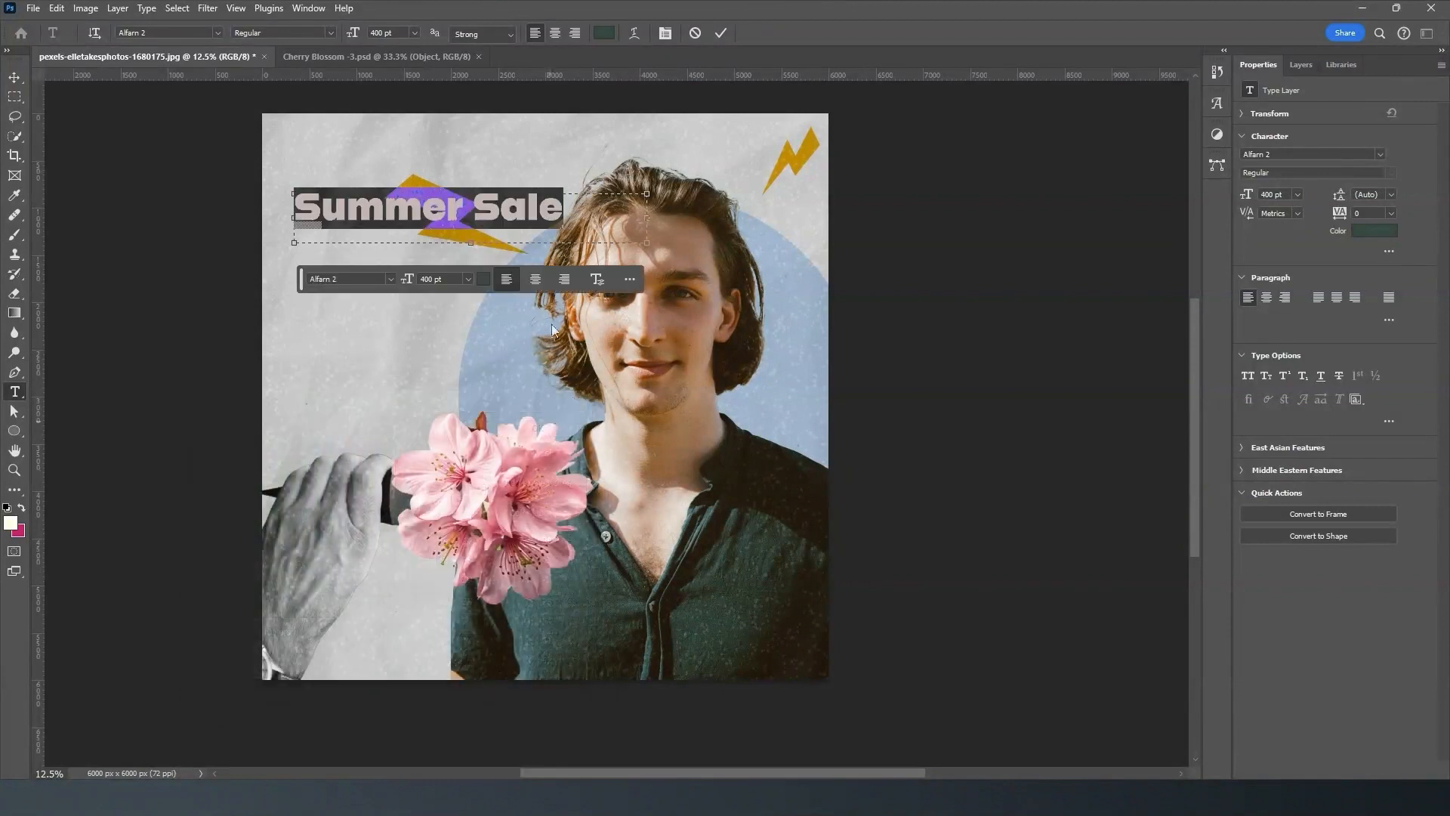
- Narrow and shorten the text box so it fits tightly around the words Summer Sale
click(597, 198)
drag(646, 214, 562, 219)
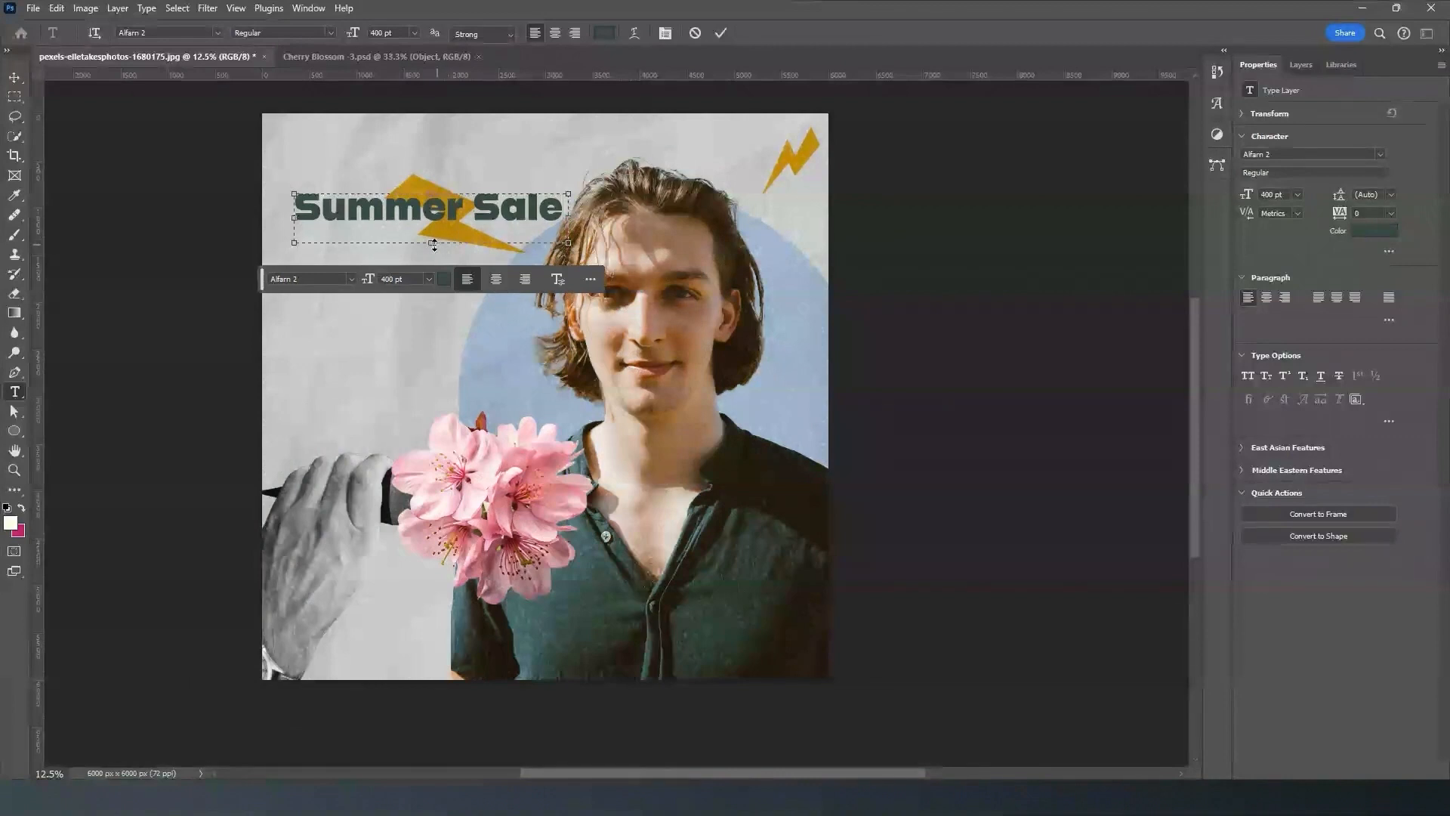
drag(430, 242, 429, 224)
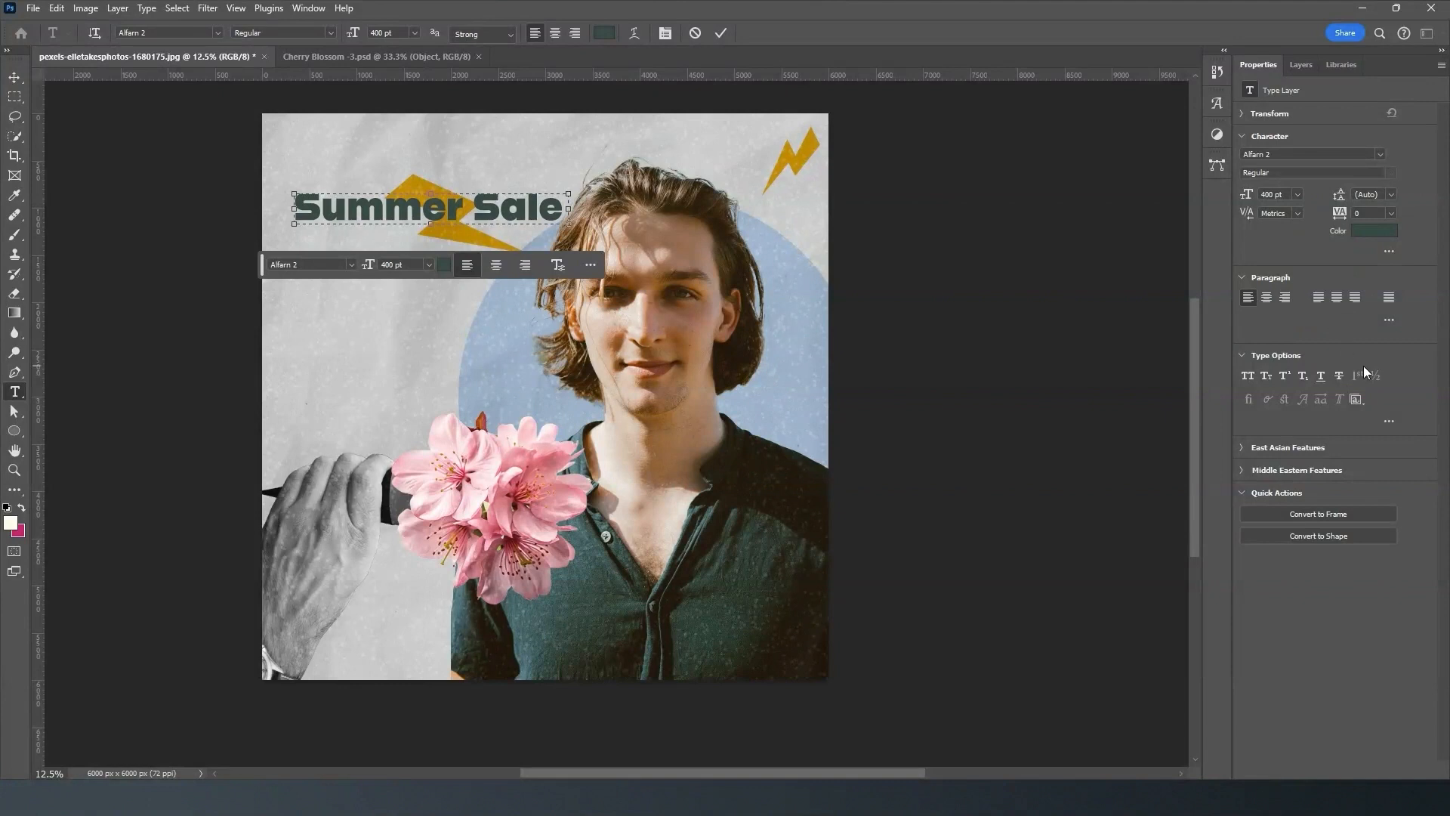
- Set the whole Summer Sale text to All Caps, widen its text box to fit, and commit the text
click(1249, 376)
drag(560, 208, 293, 209)
click(1249, 376)
mouse_move(569, 208)
mouse_down()
mouse_move(616, 212)
mouse_move(594, 213)
mouse_up()
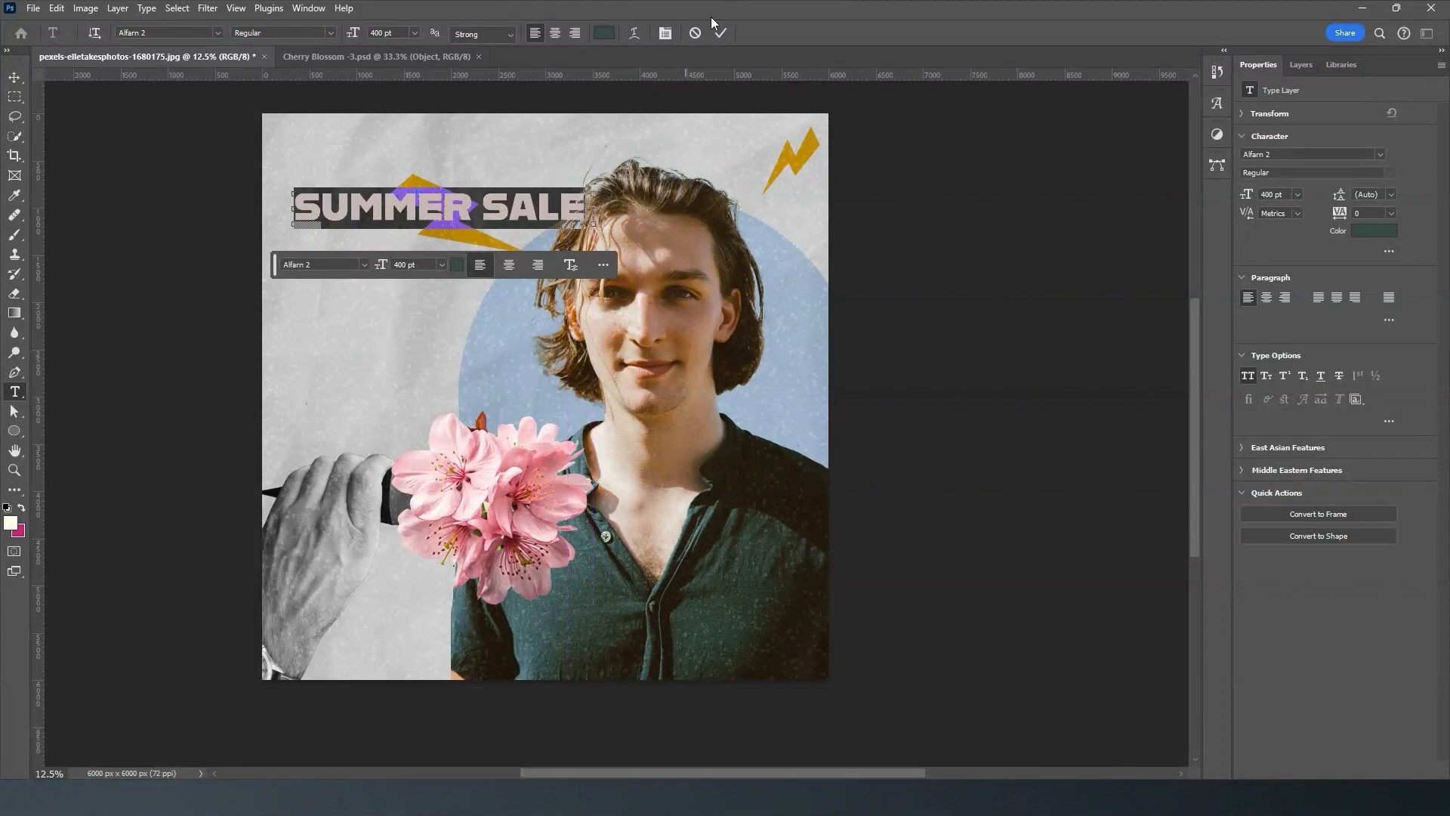
click(721, 33)
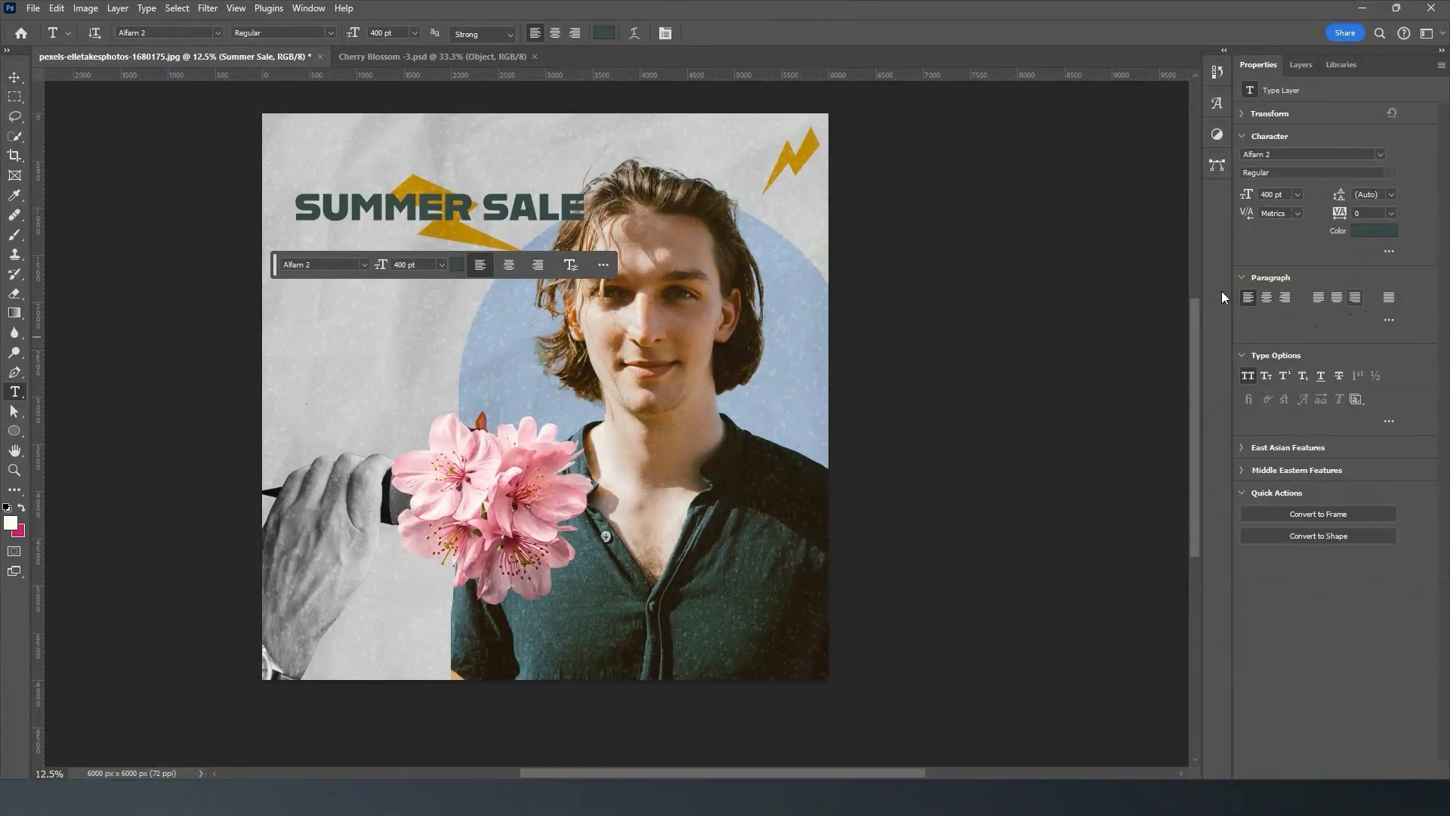
- Scale the Summer Sale heading up to about 673 pt and move it near the canvas's upper edge
click(14, 78)
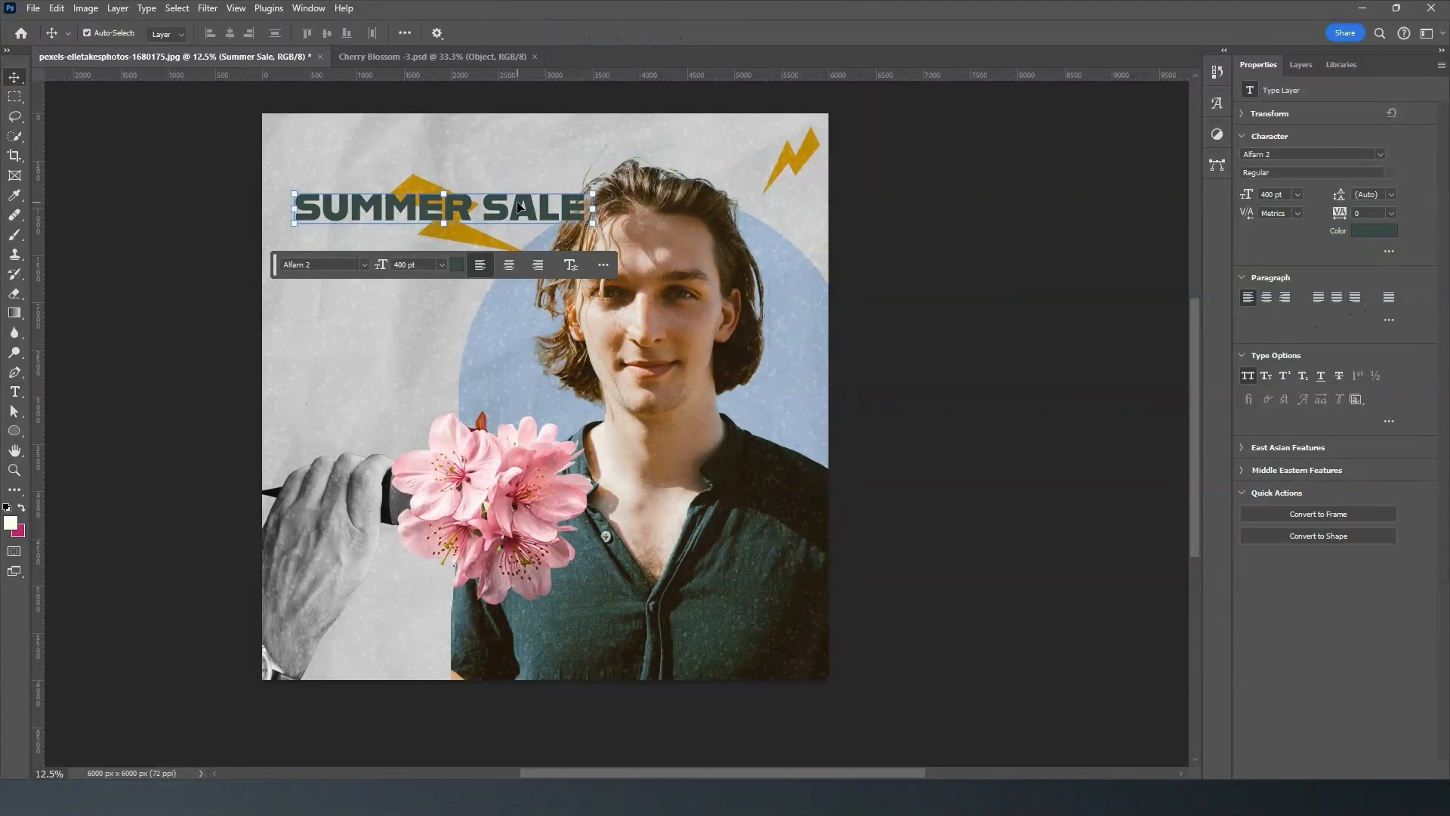
drag(594, 225, 780, 316)
drag(687, 227, 668, 170)
key(Return)
- Move the Summer Sale text layer behind the man, between Layer 0 and Ellipse 1
click(1300, 64)
drag(1362, 164, 1357, 415)
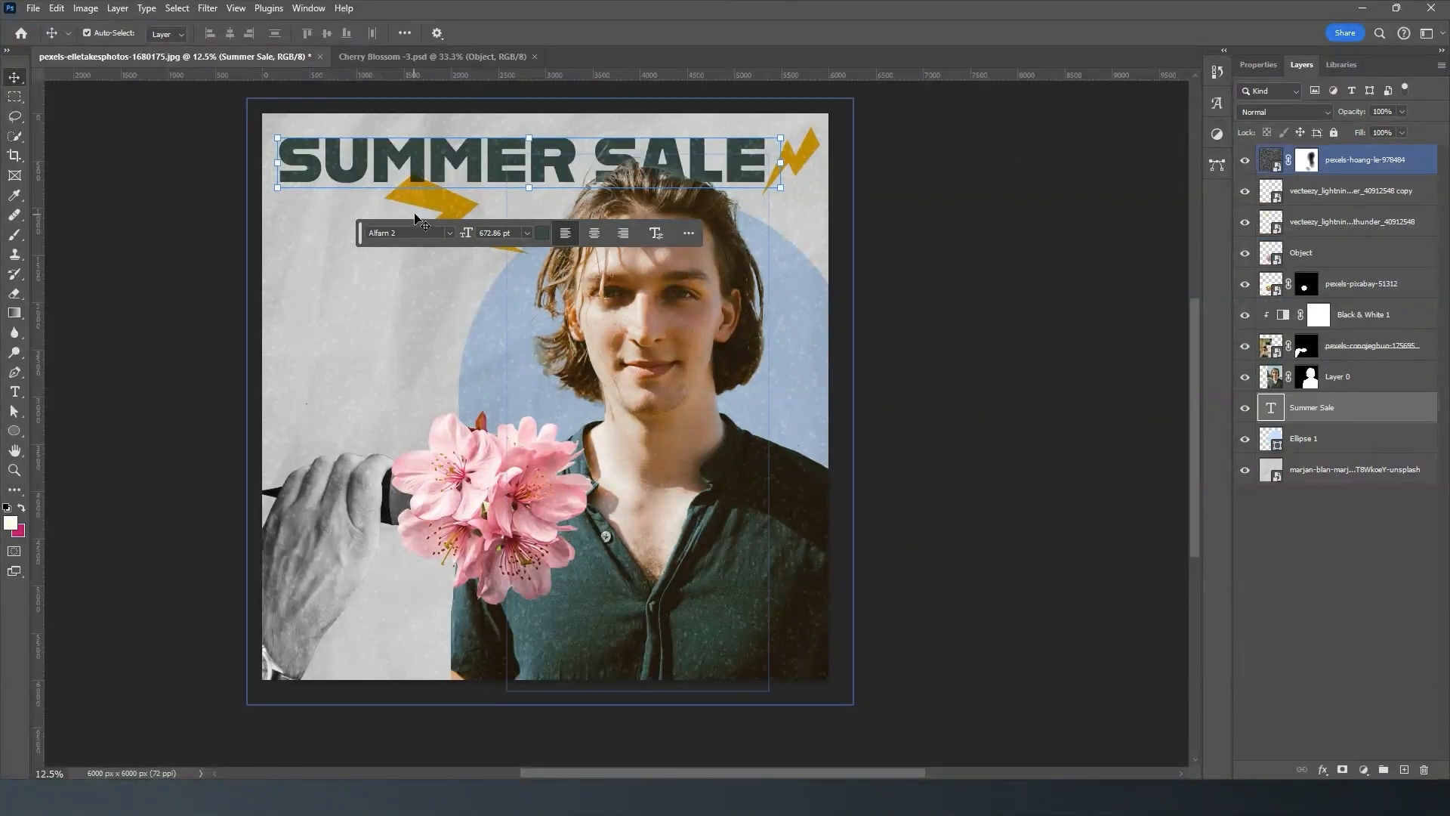
click(945, 200)
click(457, 208)
click(1313, 410)
click(1312, 387)
click(1313, 420)
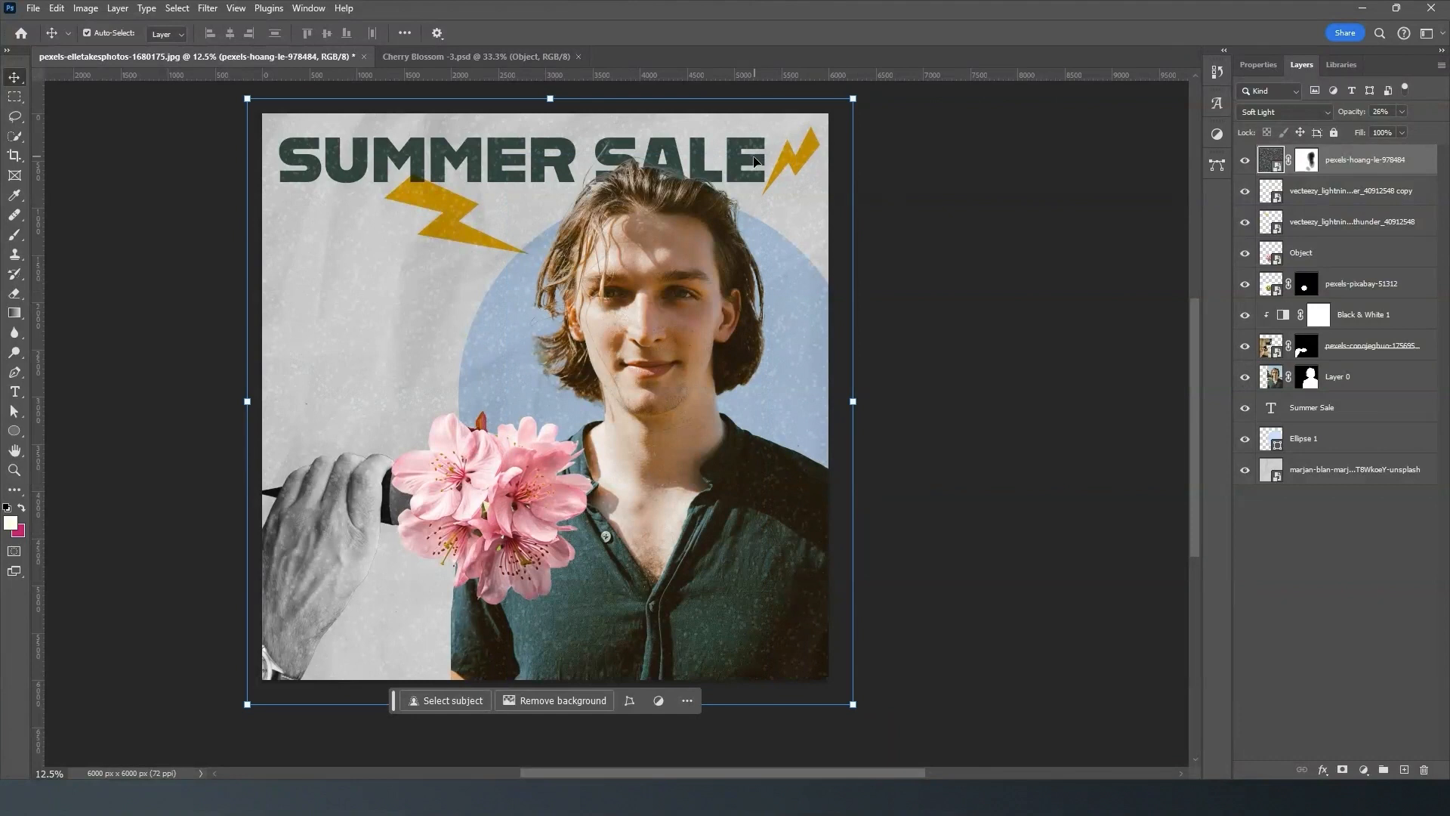
- Lock the speckled texture layer and move the larger lightning bolt down and left, clear of the Summer Sale heading
click(658, 266)
click(427, 268)
click(1335, 133)
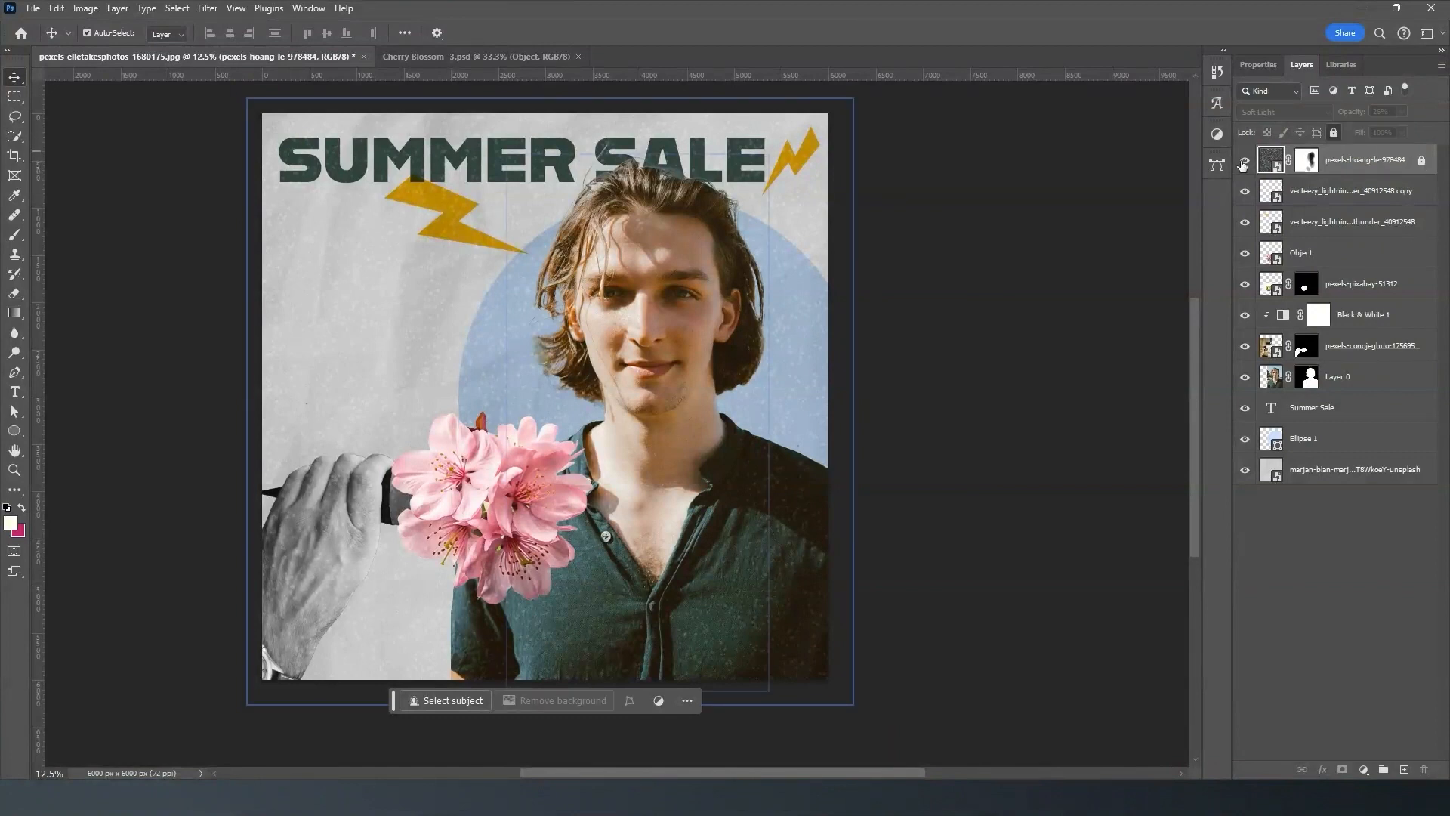
click(459, 220)
drag(459, 220, 416, 260)
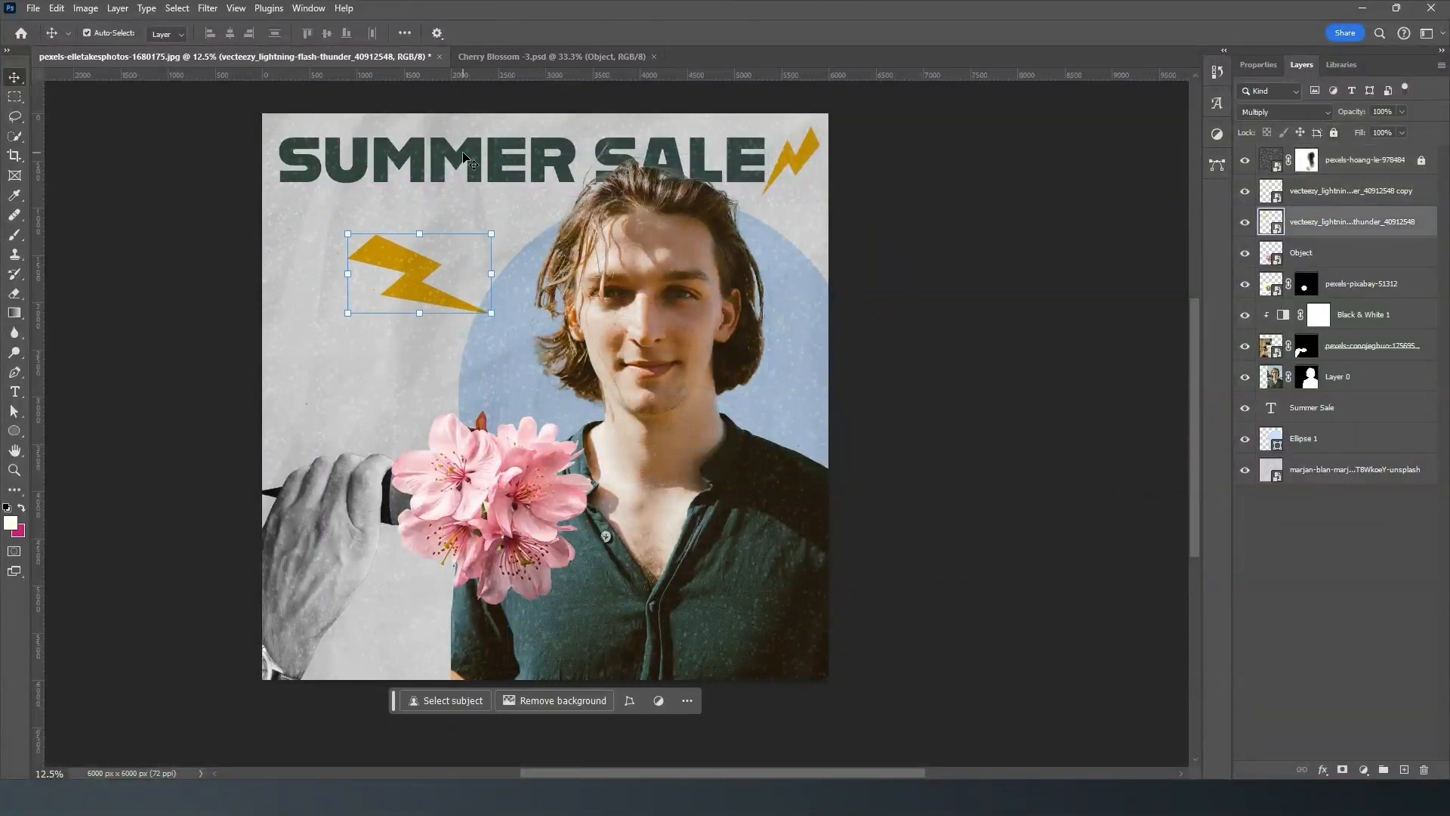
- Scale the Summer Sale heading to about 84%, place it in the canvas's upper-left area, commit, and deselect it
click(297, 148)
drag(297, 148, 364, 165)
drag(478, 188, 390, 163)
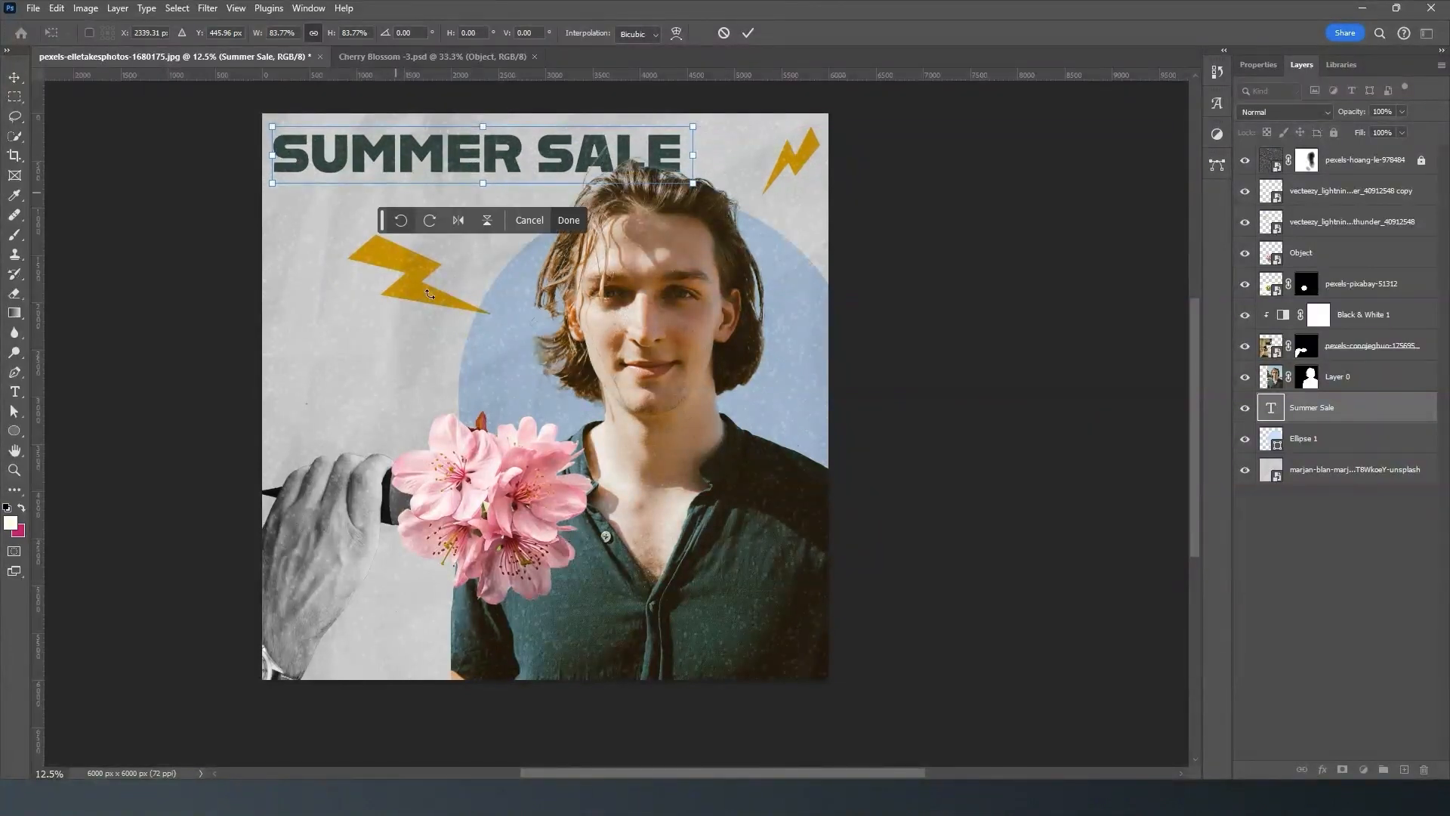
click(751, 34)
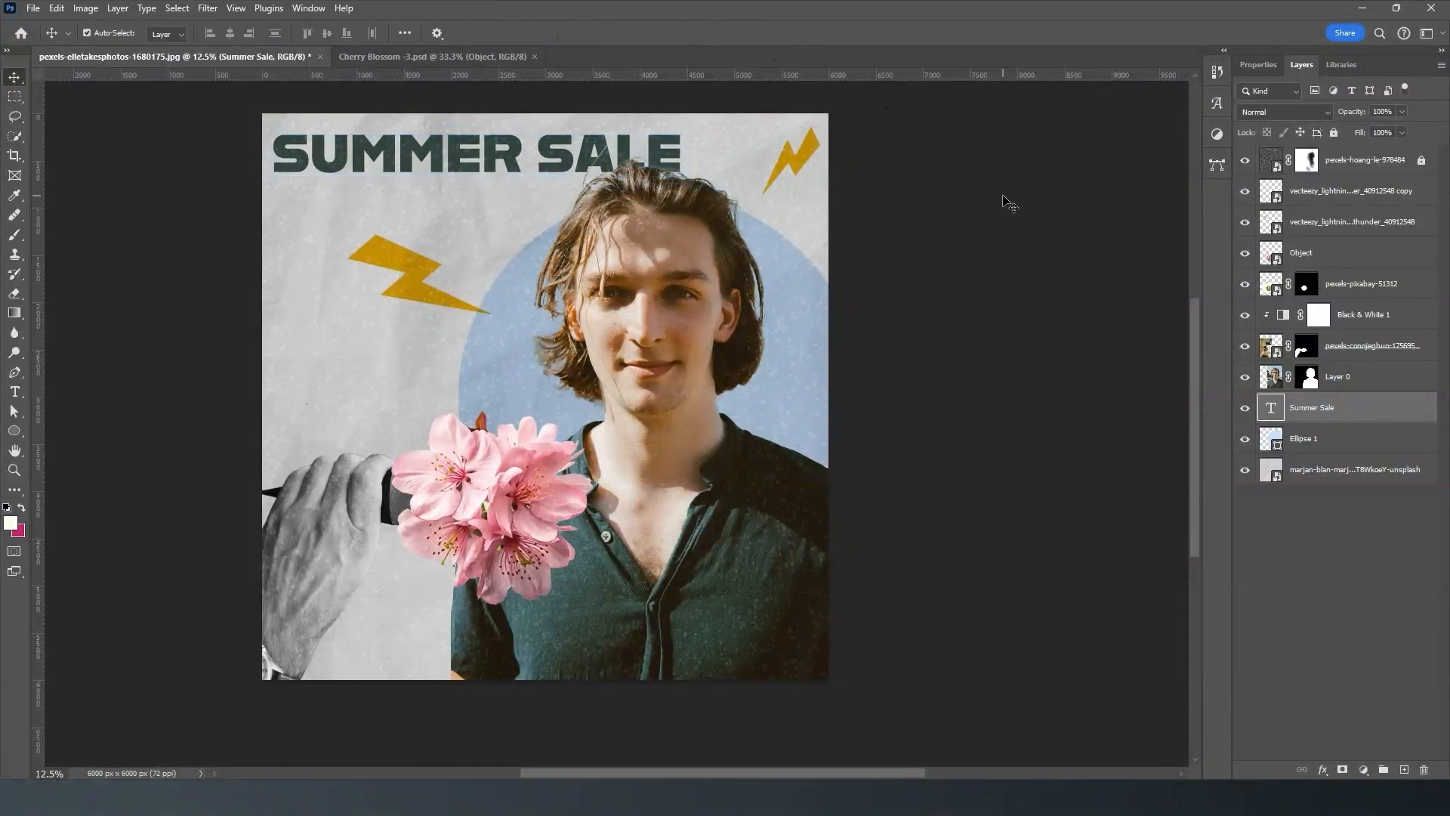
click(1006, 198)
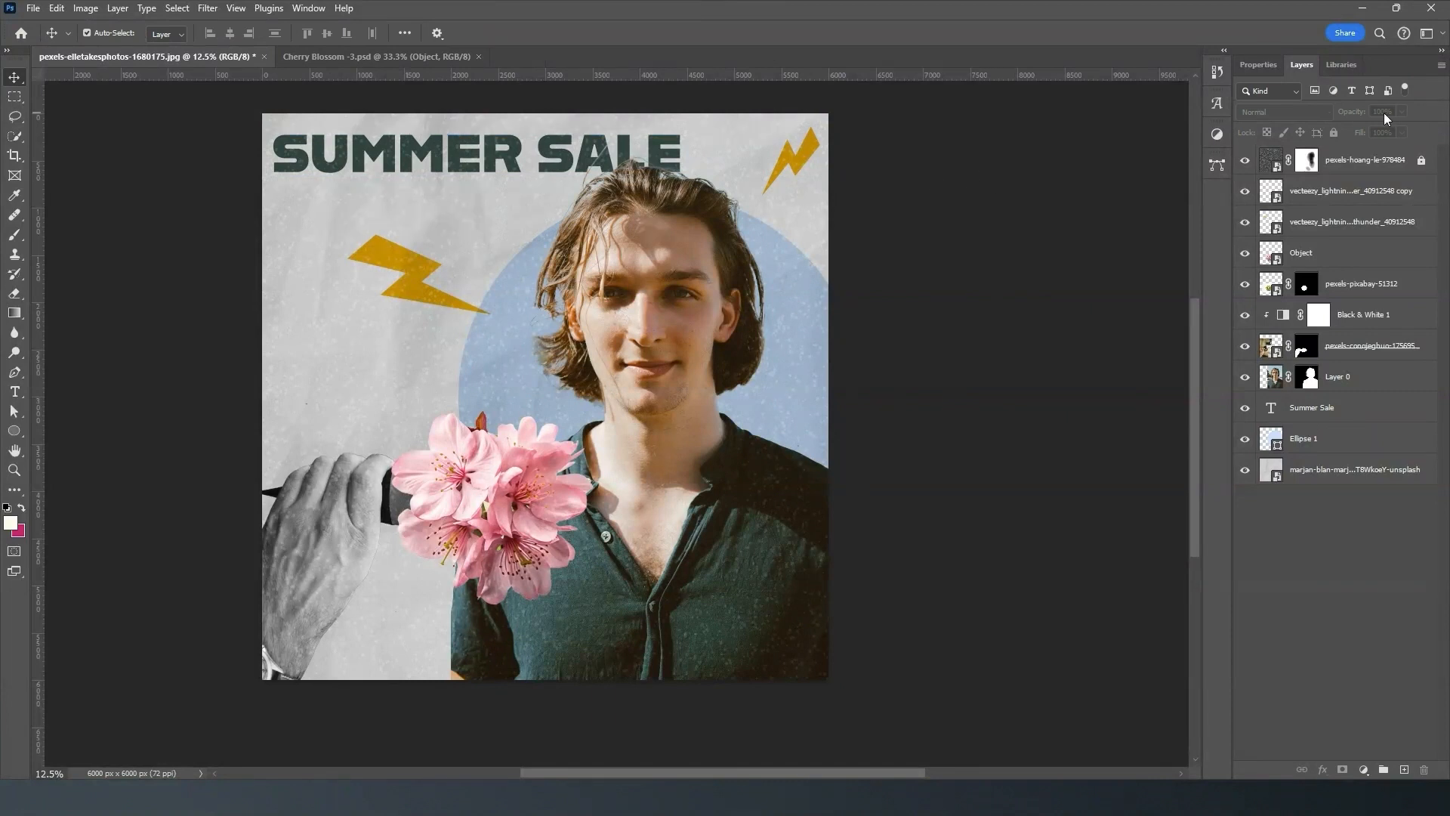
- Unlock the speckled texture layer
click(1386, 172)
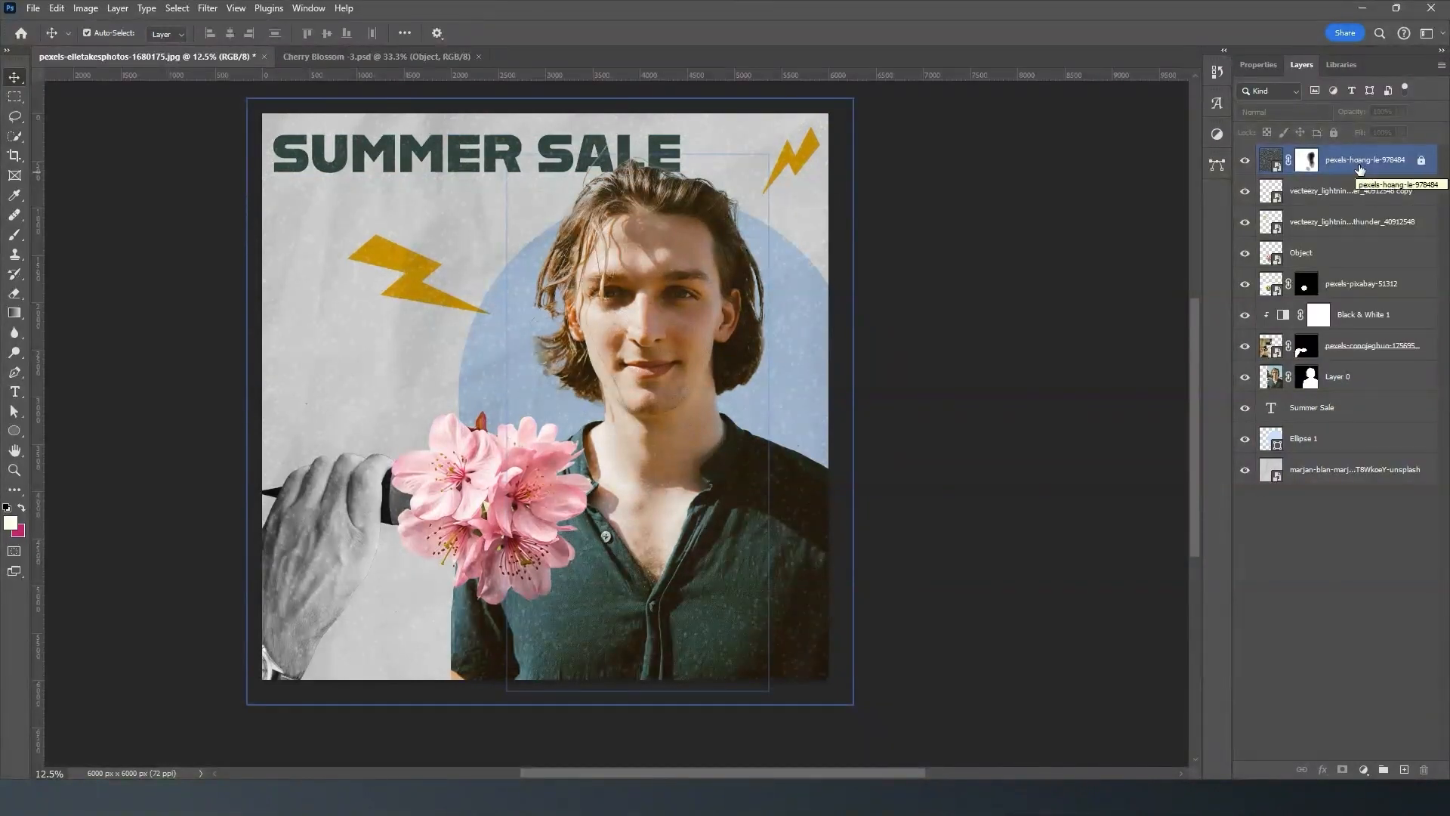
click(1422, 161)
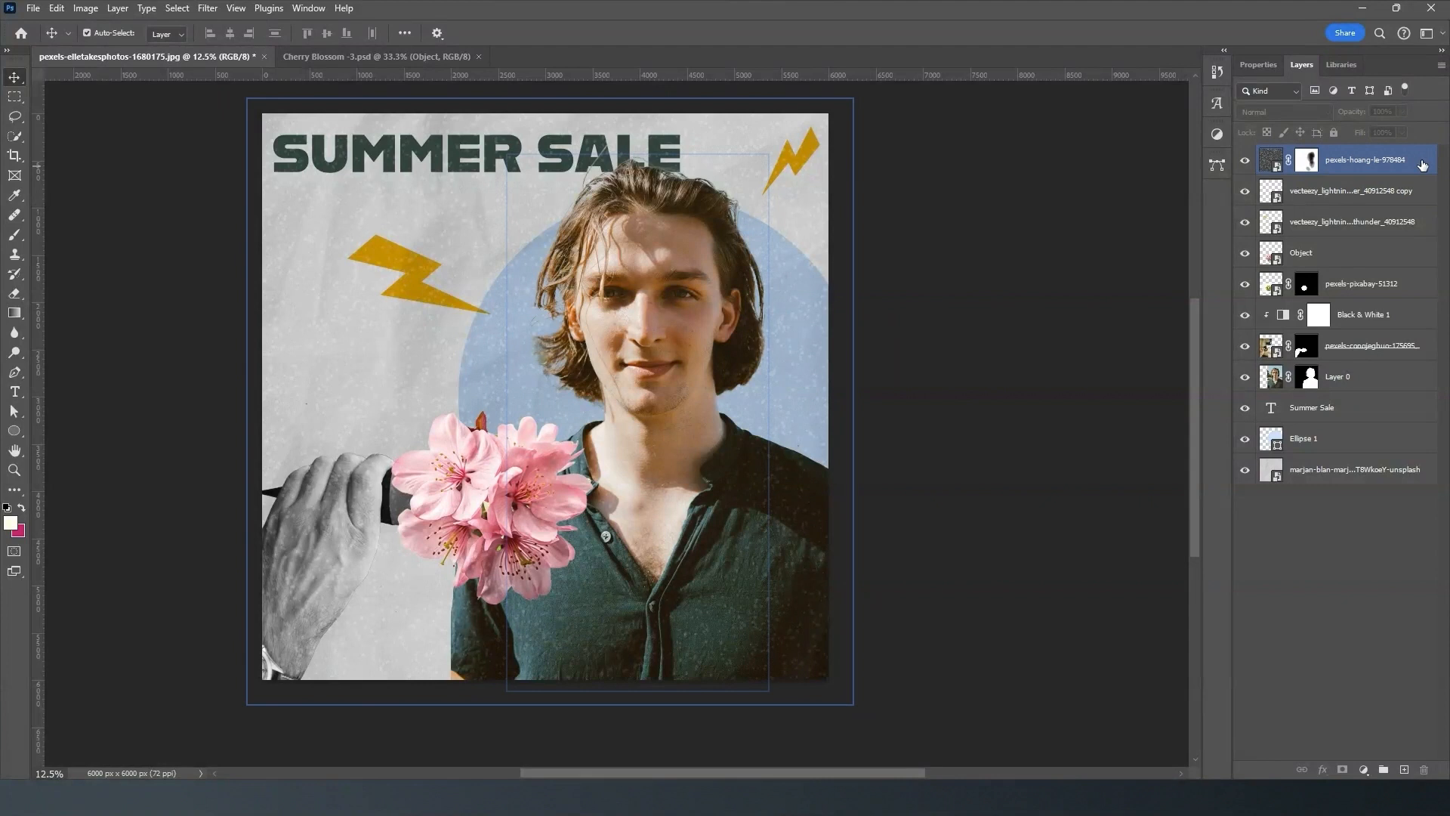